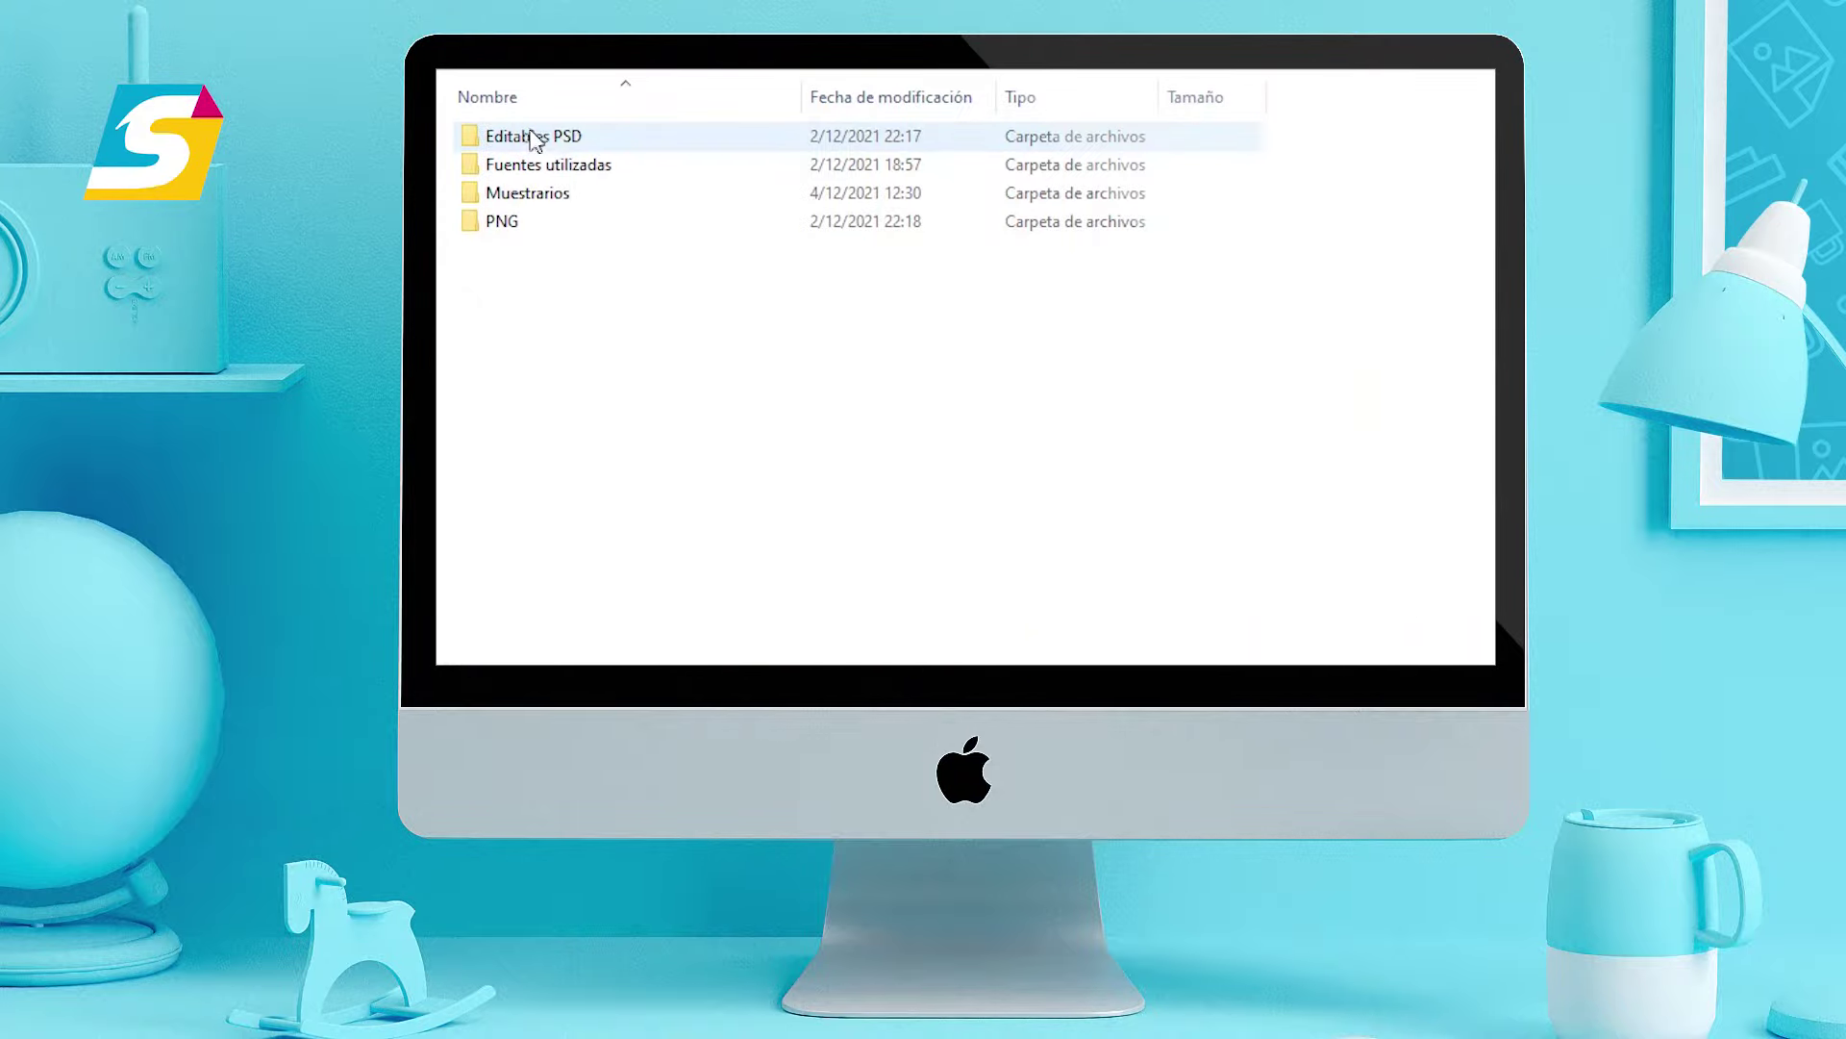
Step: Browse the Editables PSD, PNG and Fuentes utilizadas folders, then view the CumpleañosV2_01 mug mockup from Muestrarios
{"action": "double_click", "coordinate": [562, 144]}
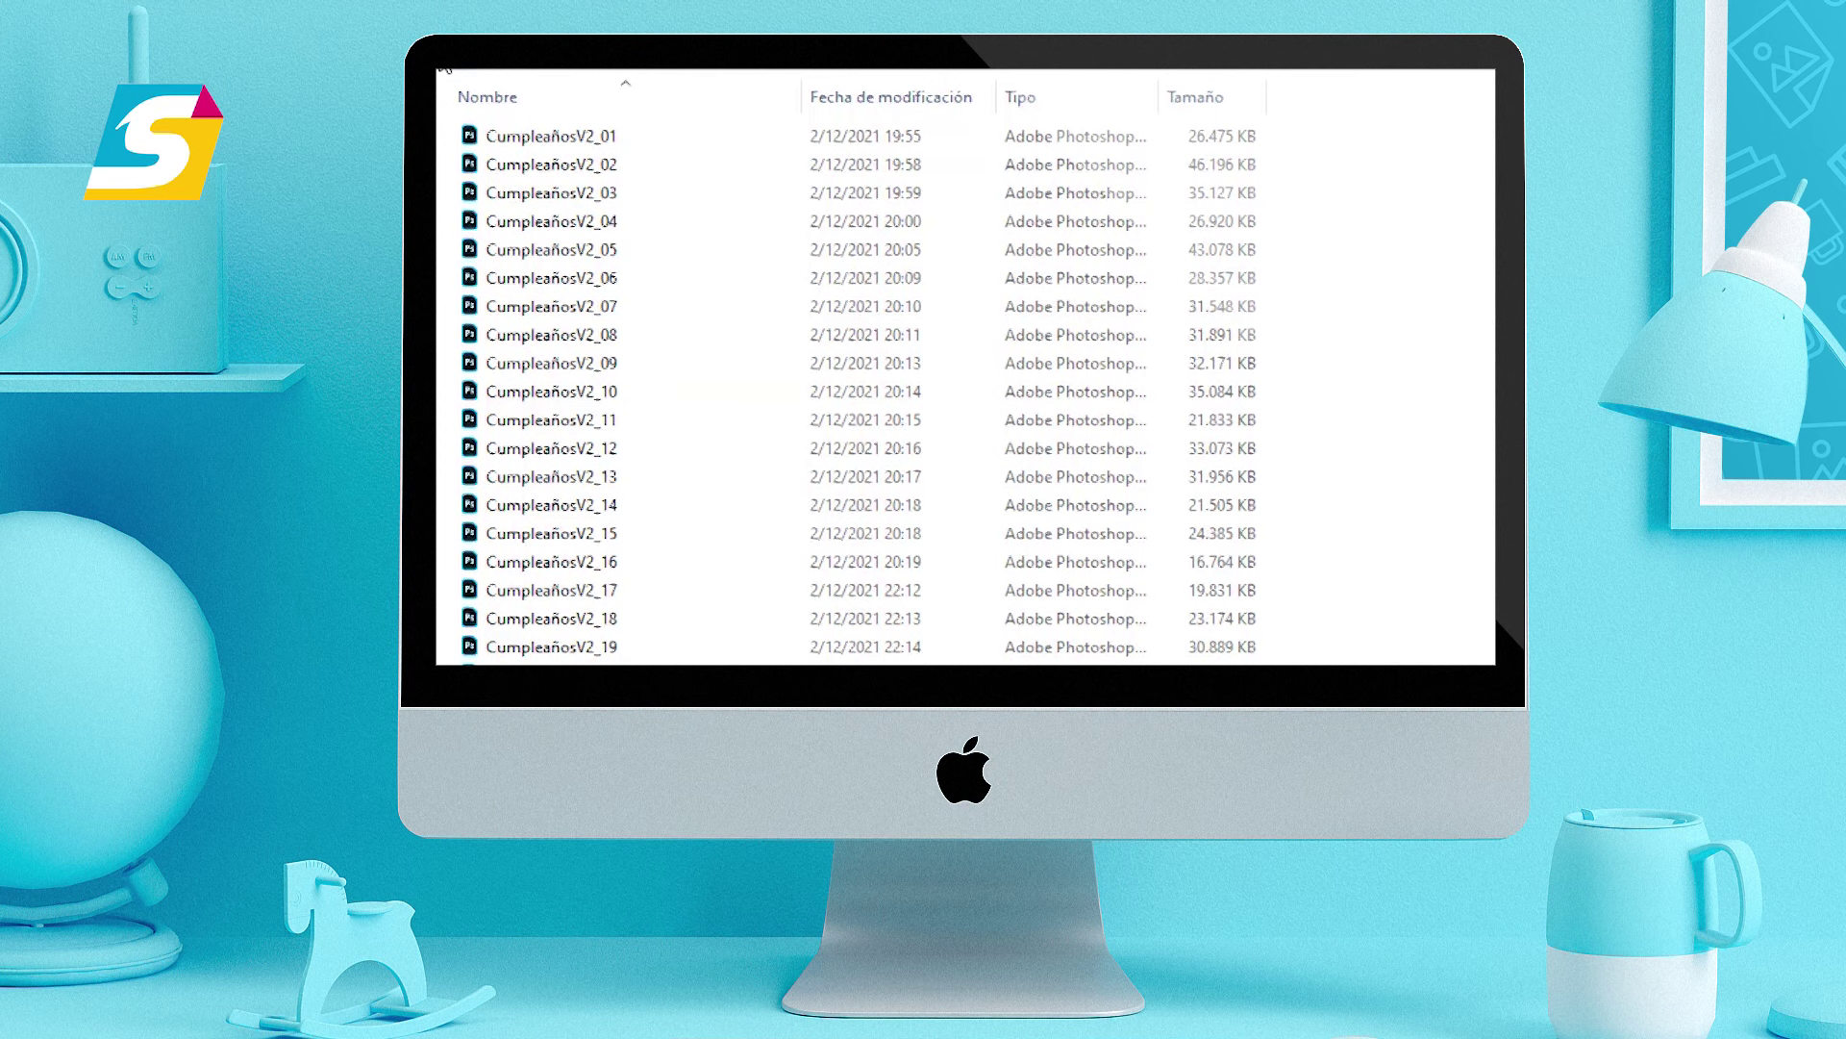
{"action": "left_click", "coordinate": [446, 69]}
{"action": "double_click", "coordinate": [550, 227]}
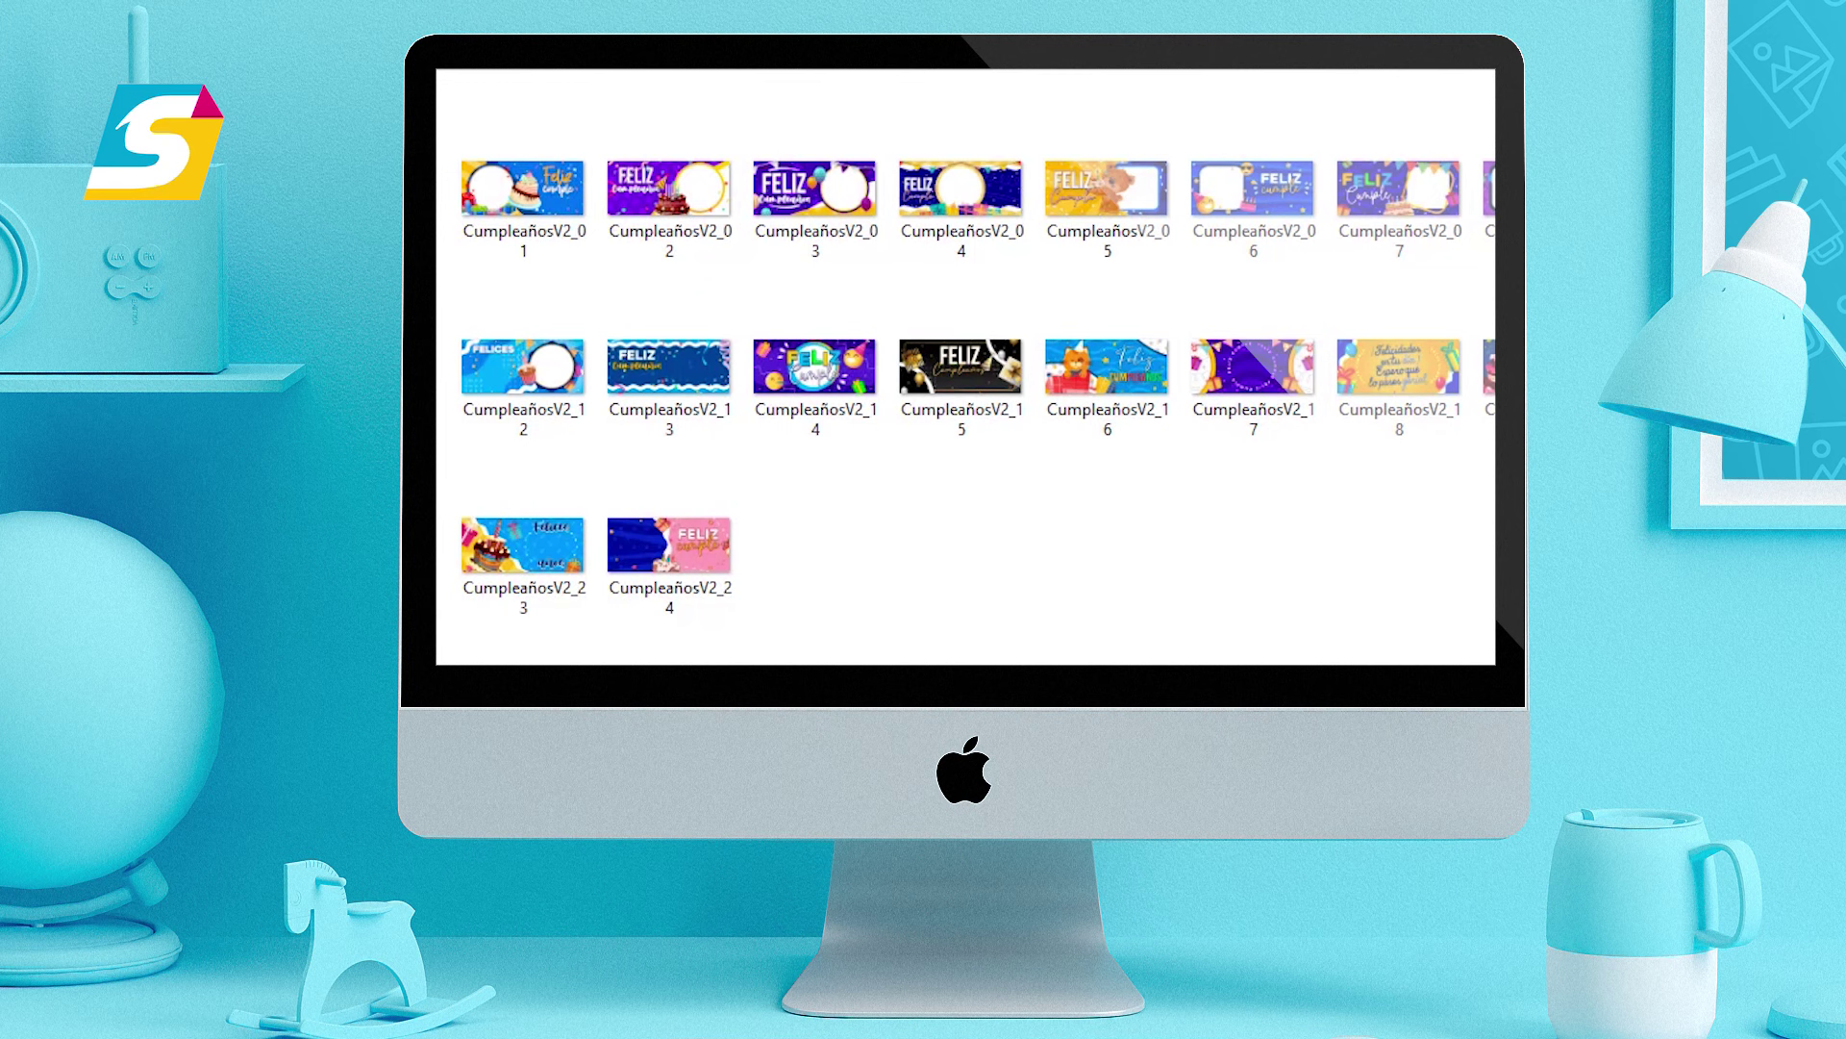
{"action": "left_click", "coordinate": [468, 79]}
{"action": "double_click", "coordinate": [550, 183]}
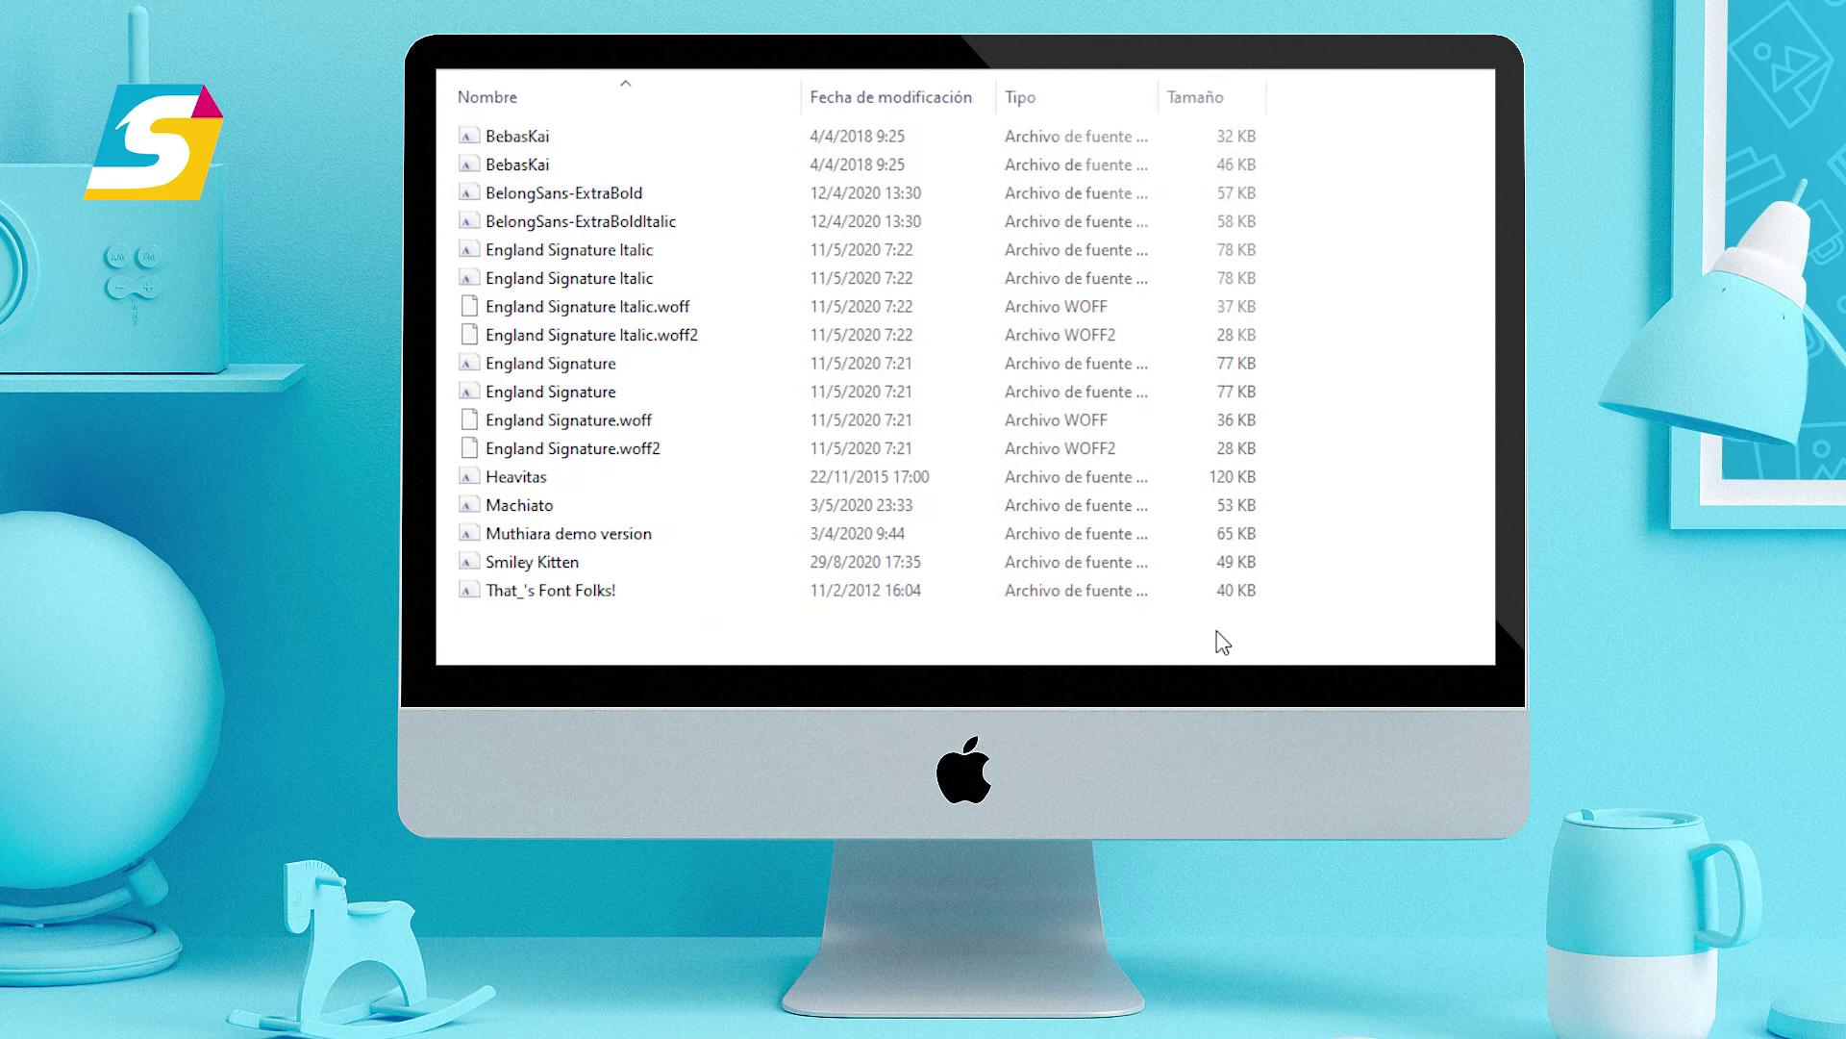
{"action": "key", "text": "alt+Left"}
{"action": "double_click", "coordinate": [606, 198]}
{"action": "double_click", "coordinate": [555, 172]}
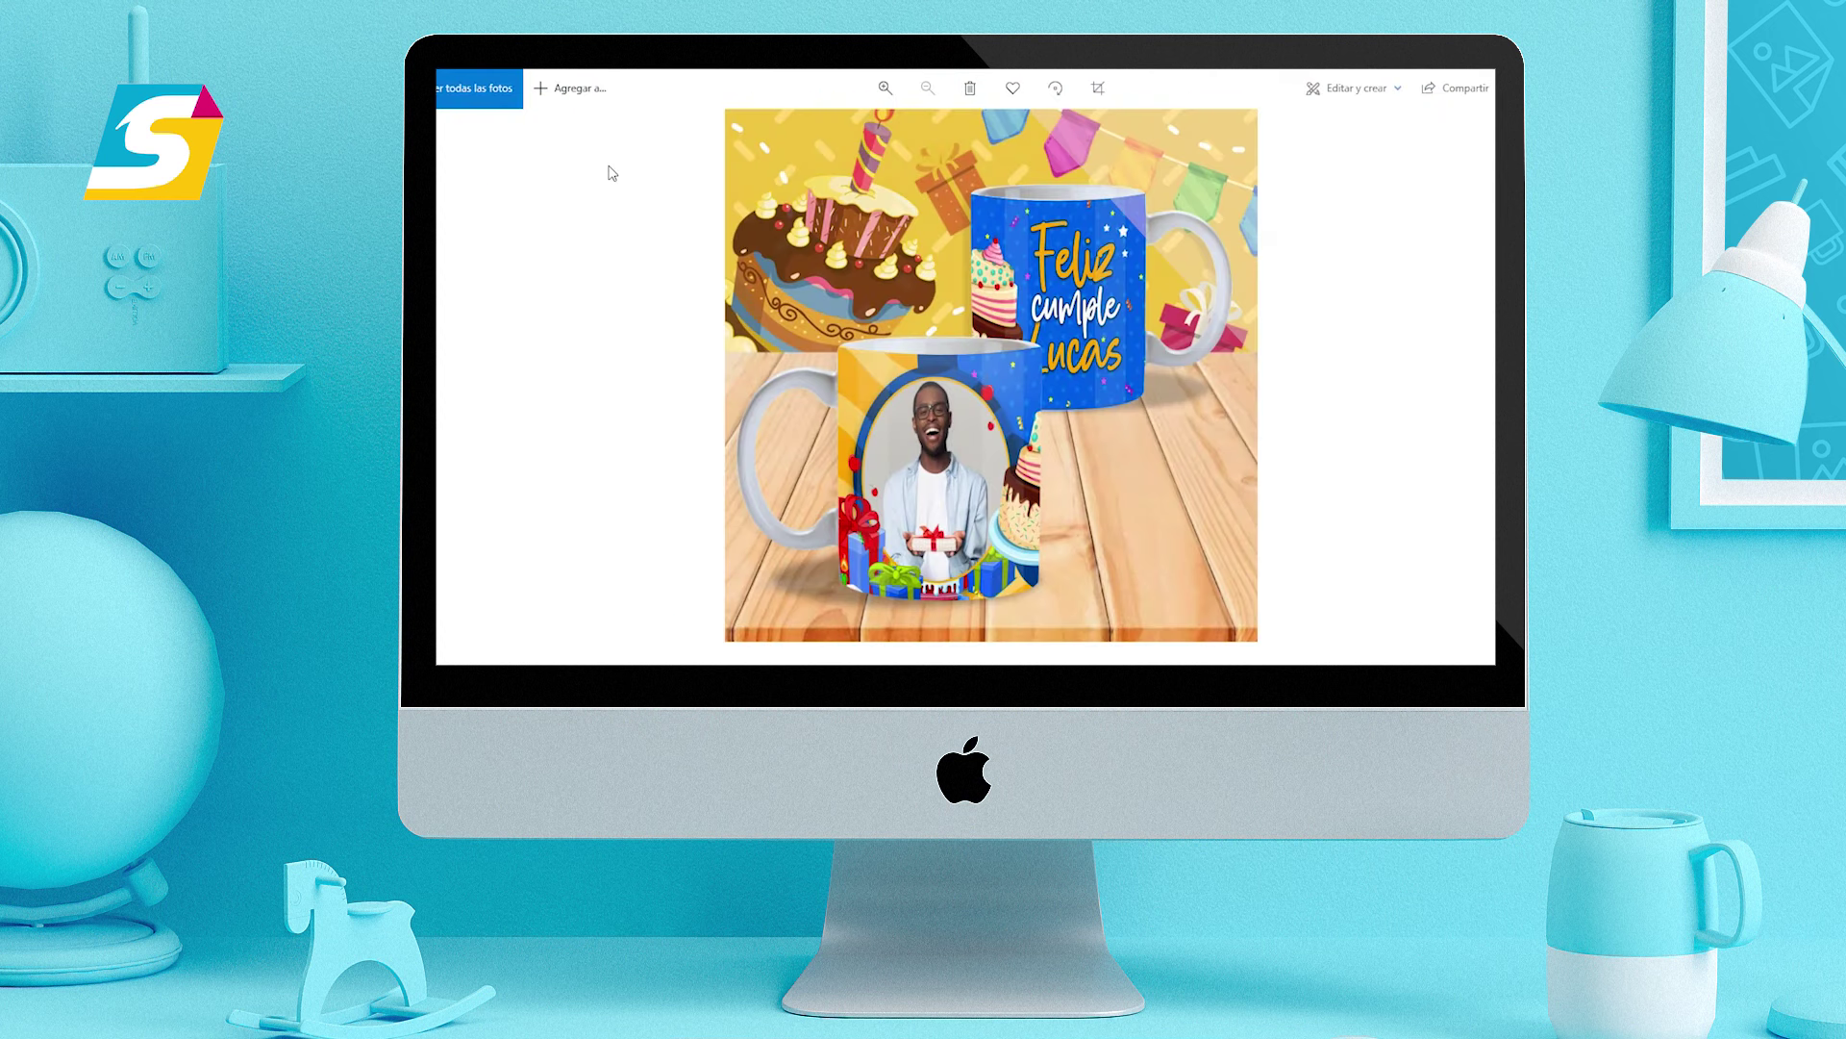
Step: Step forward through the next two birthday mug mockups in Photos
{"action": "key", "text": "Right"}
{"action": "key", "text": "Right"}
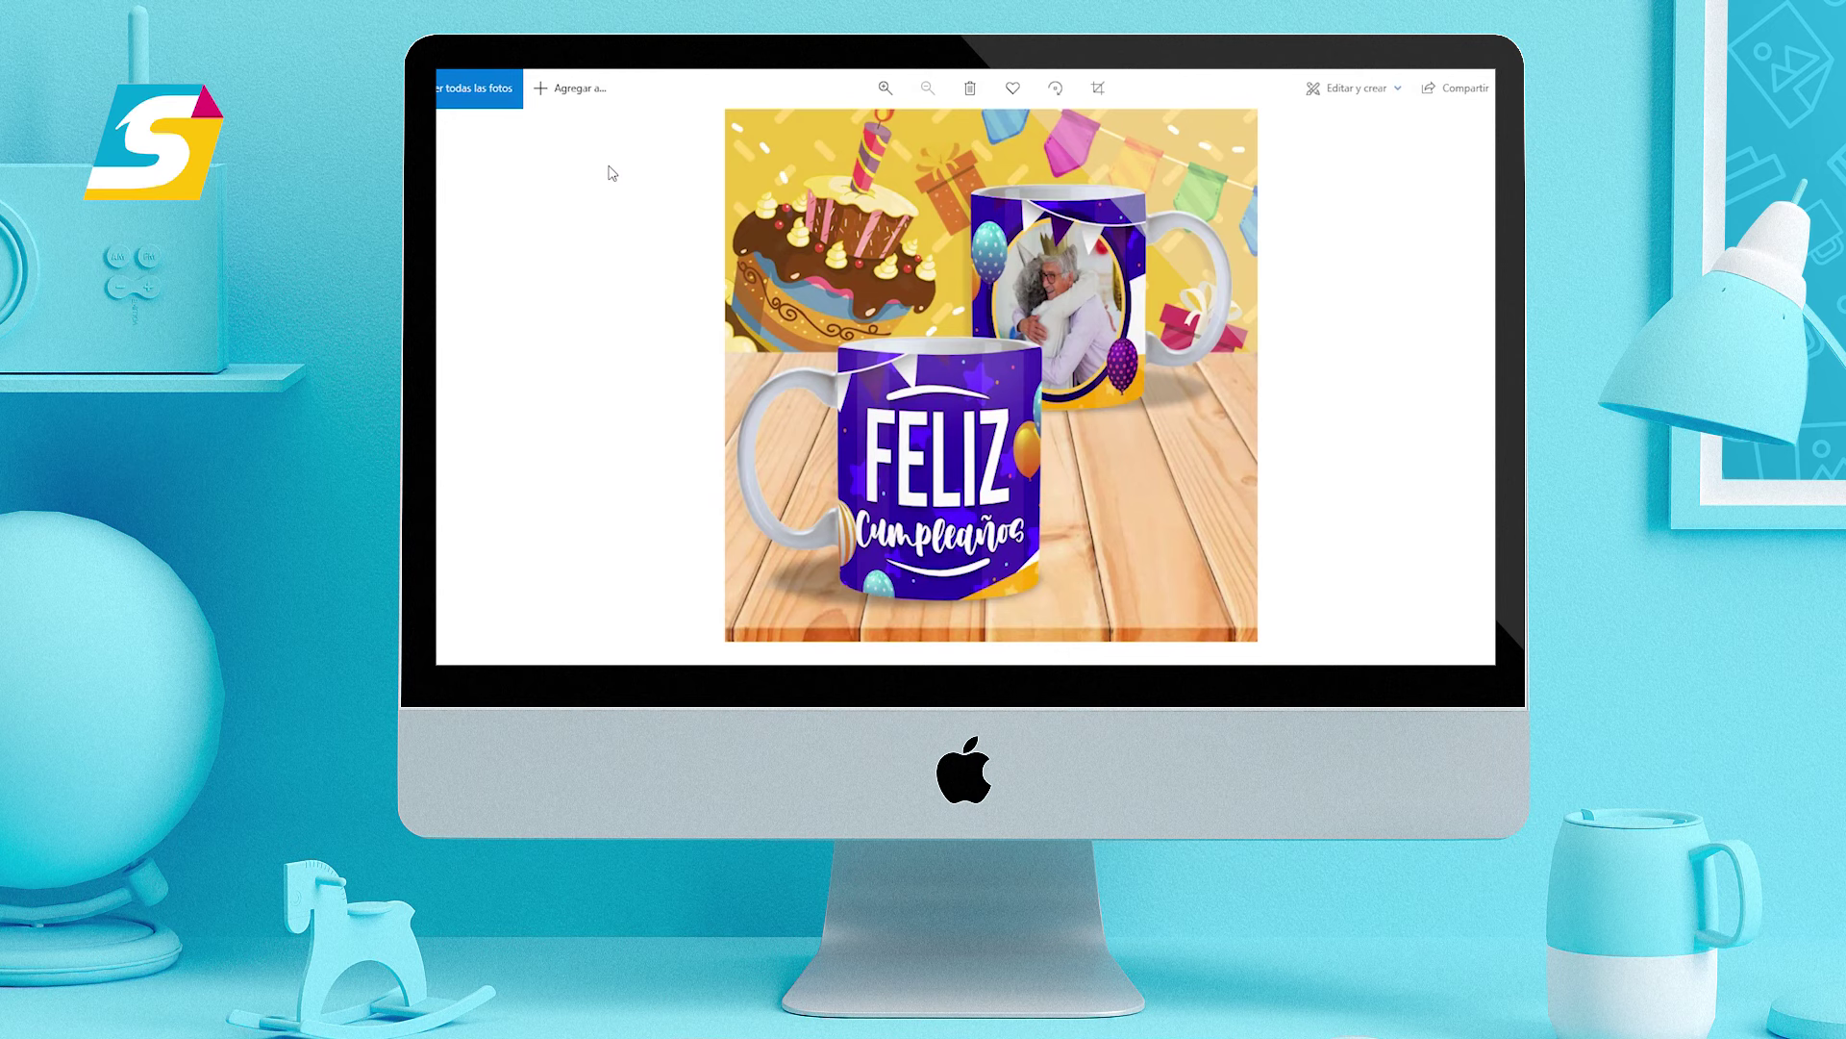
{"action": "key", "text": "Right"}
{"action": "key", "text": "Right"}
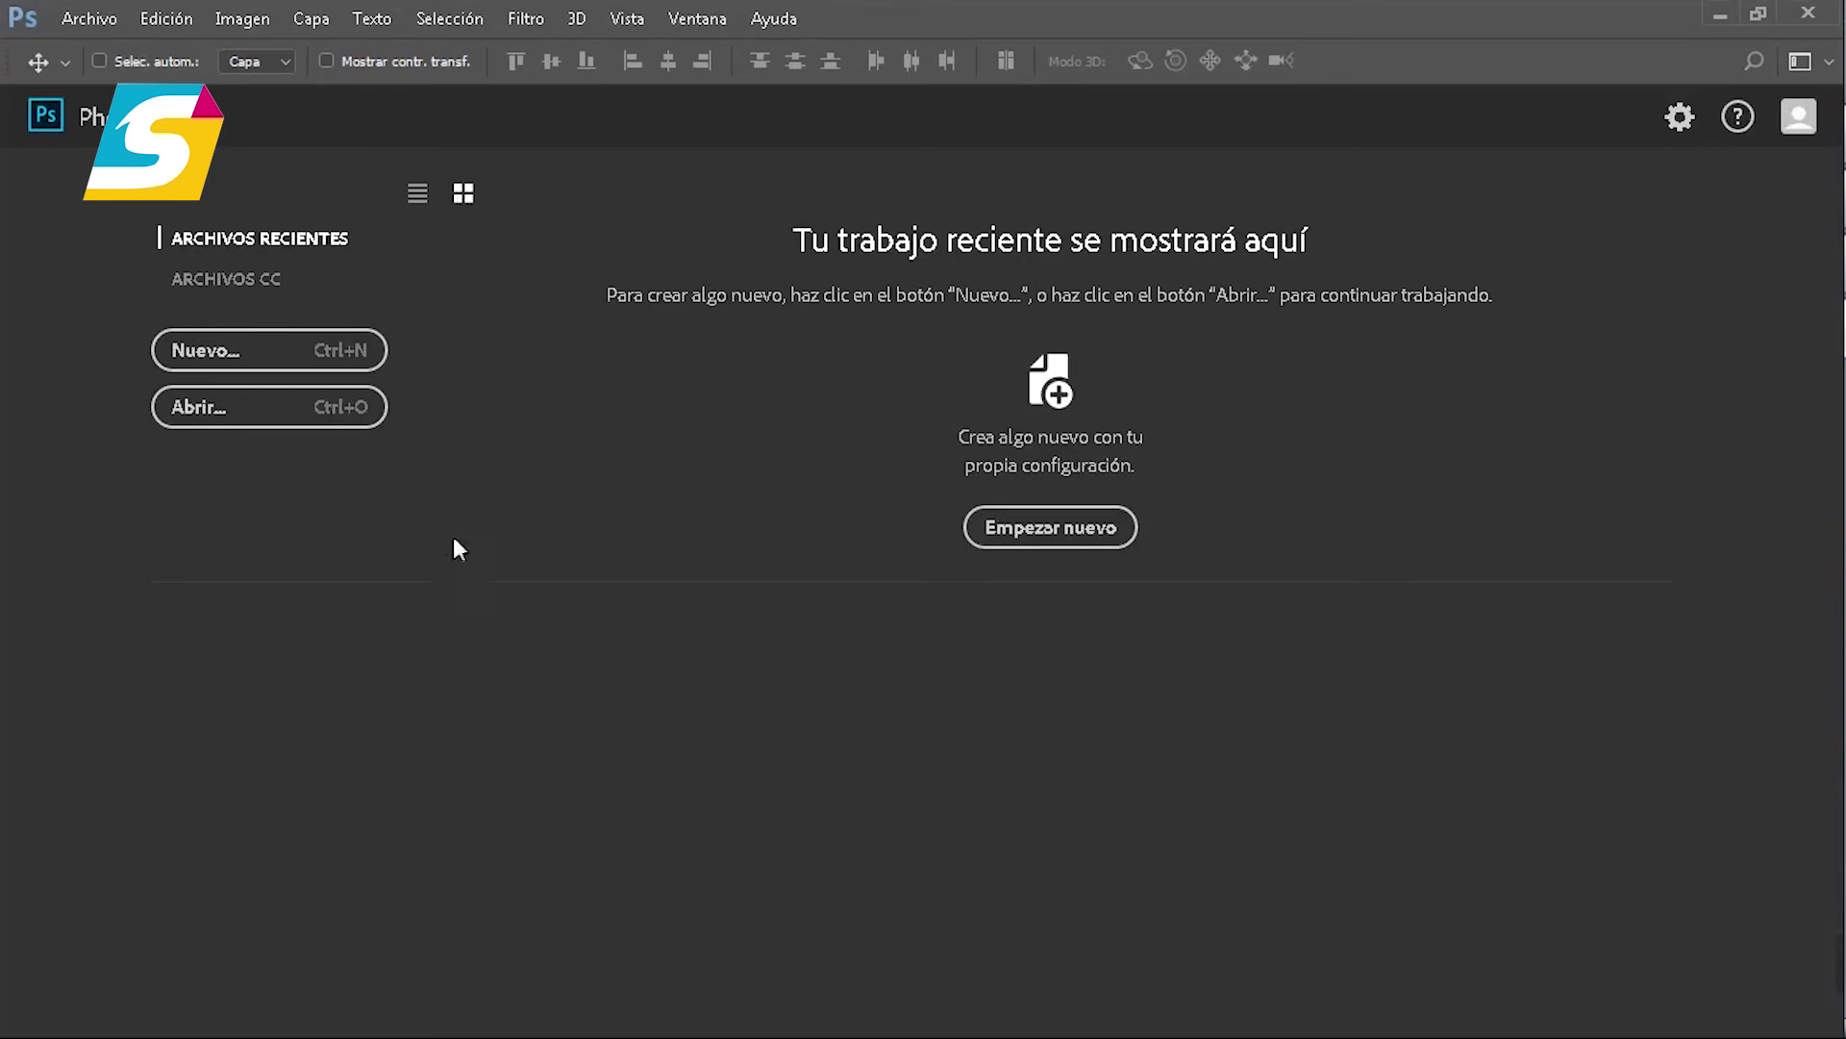
{"action": "left_click", "coordinate": [309, 407]}
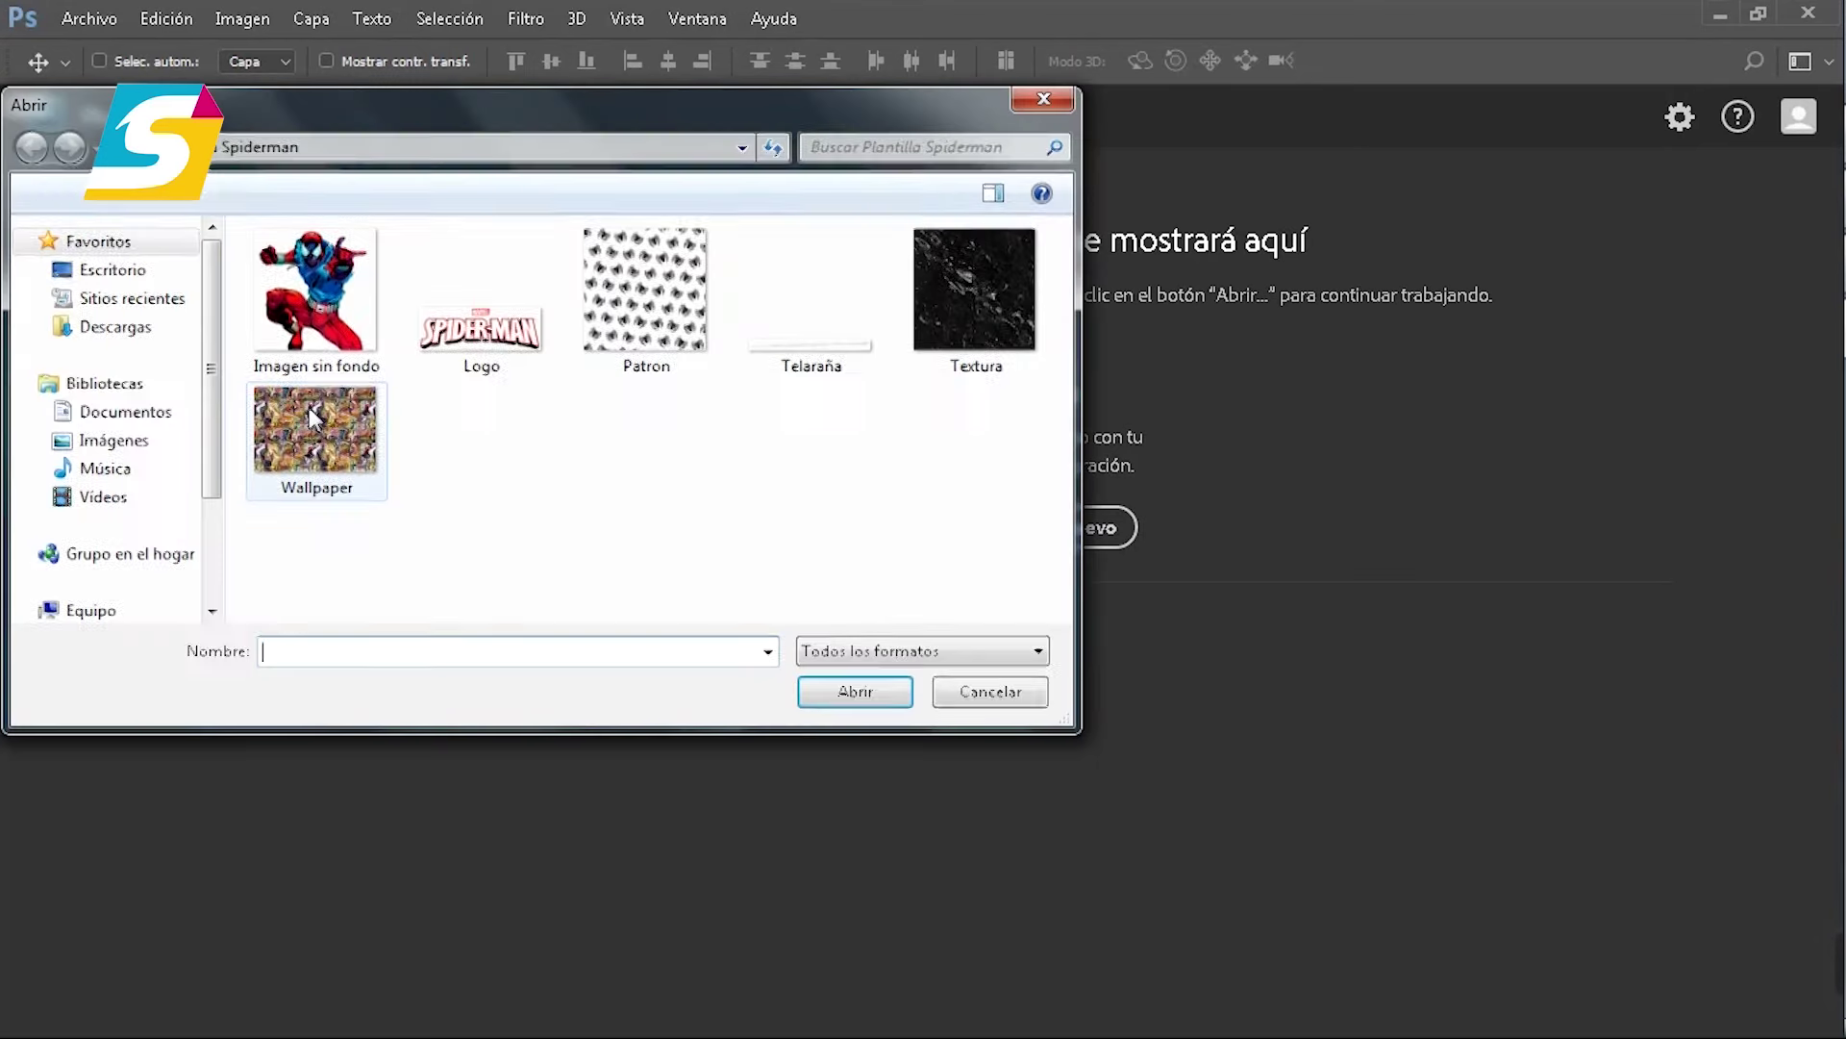
{"action": "left_click", "coordinate": [356, 291]}
{"action": "left_click", "coordinate": [502, 354]}
{"action": "left_click", "coordinate": [656, 337]}
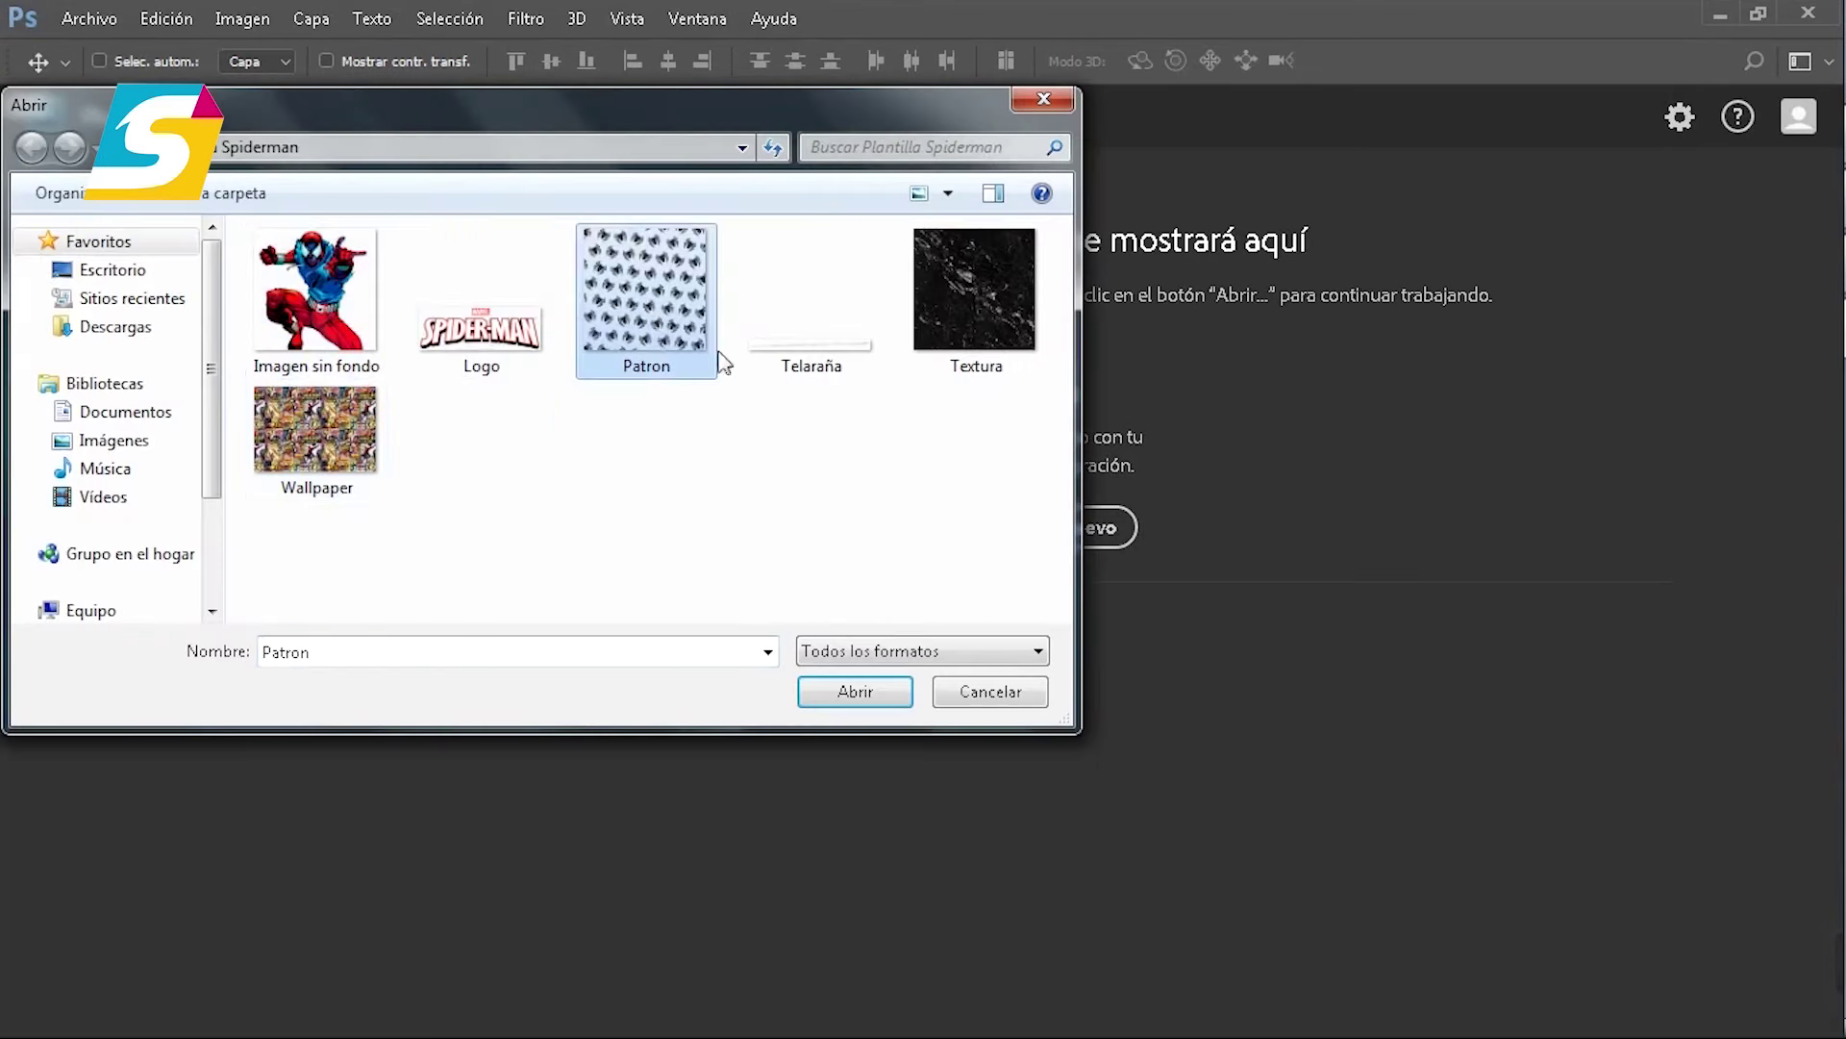
{"action": "left_click", "coordinate": [850, 358]}
{"action": "left_click", "coordinate": [1015, 352]}
{"action": "left_click", "coordinate": [309, 431]}
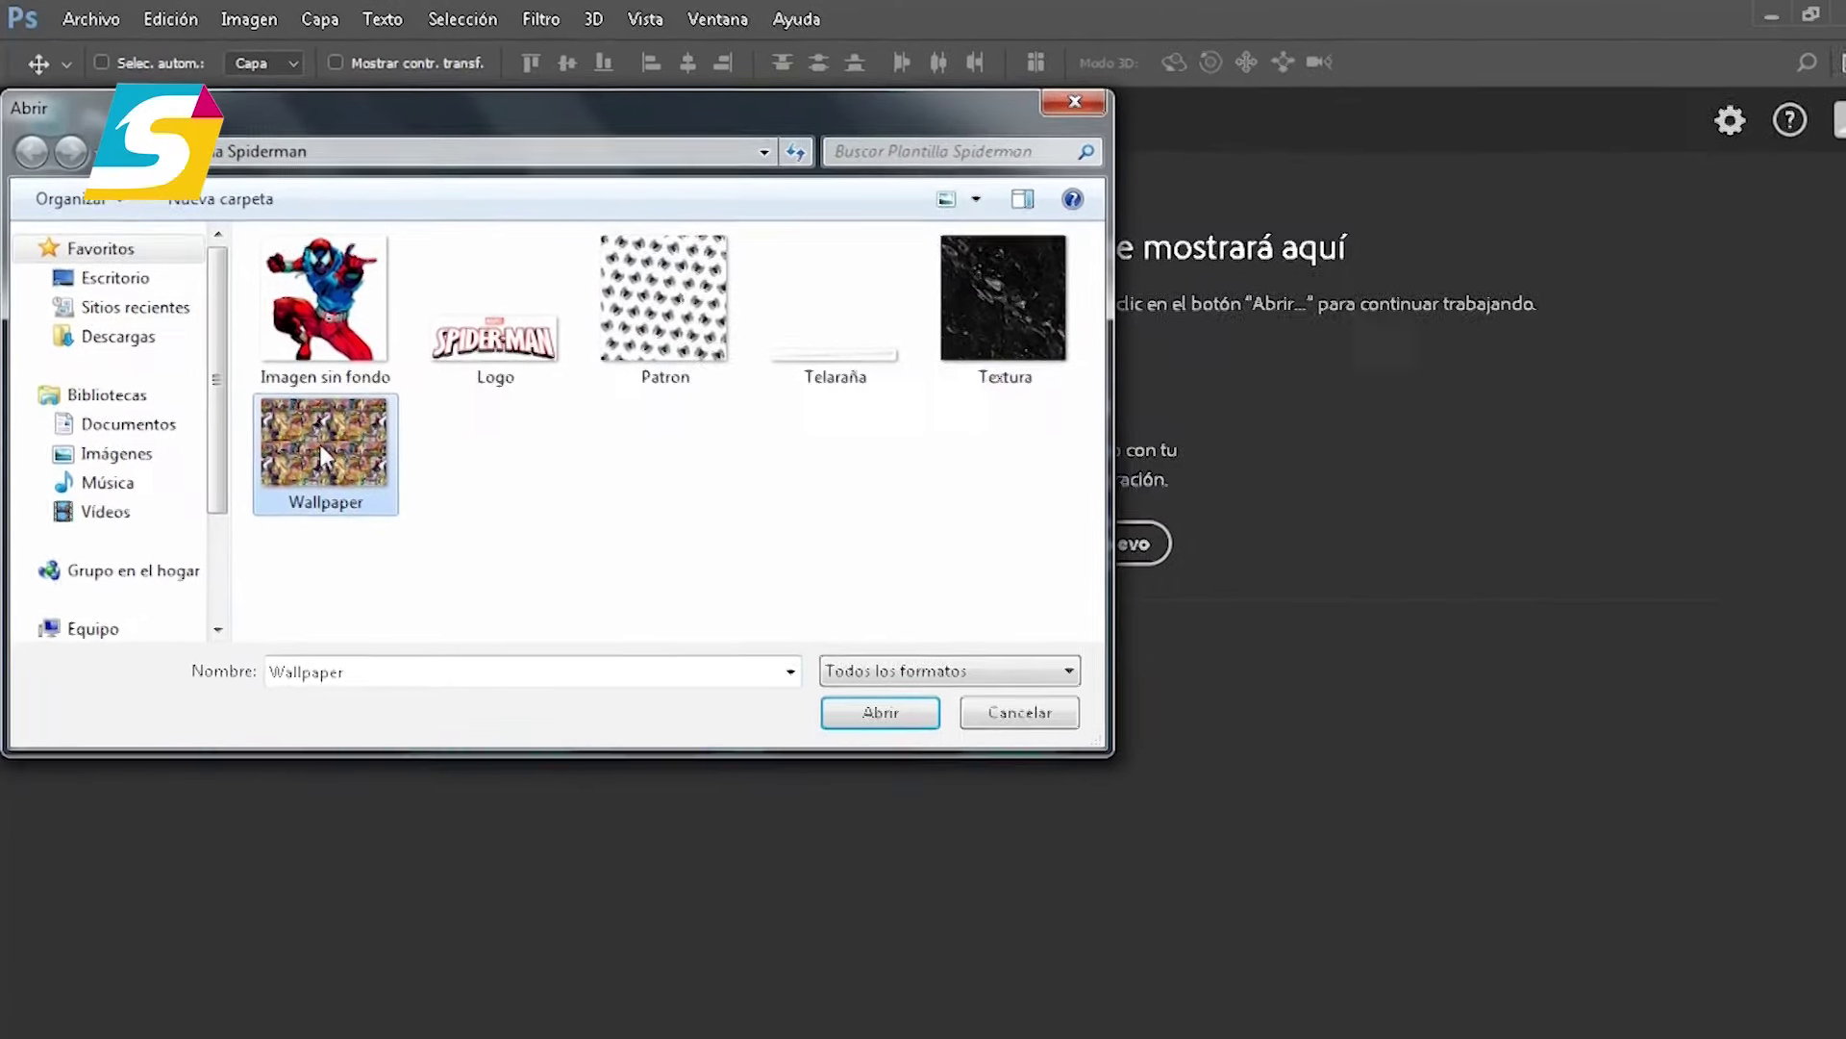
{"action": "left_click", "coordinate": [1043, 100]}
{"action": "left_click", "coordinate": [283, 370]}
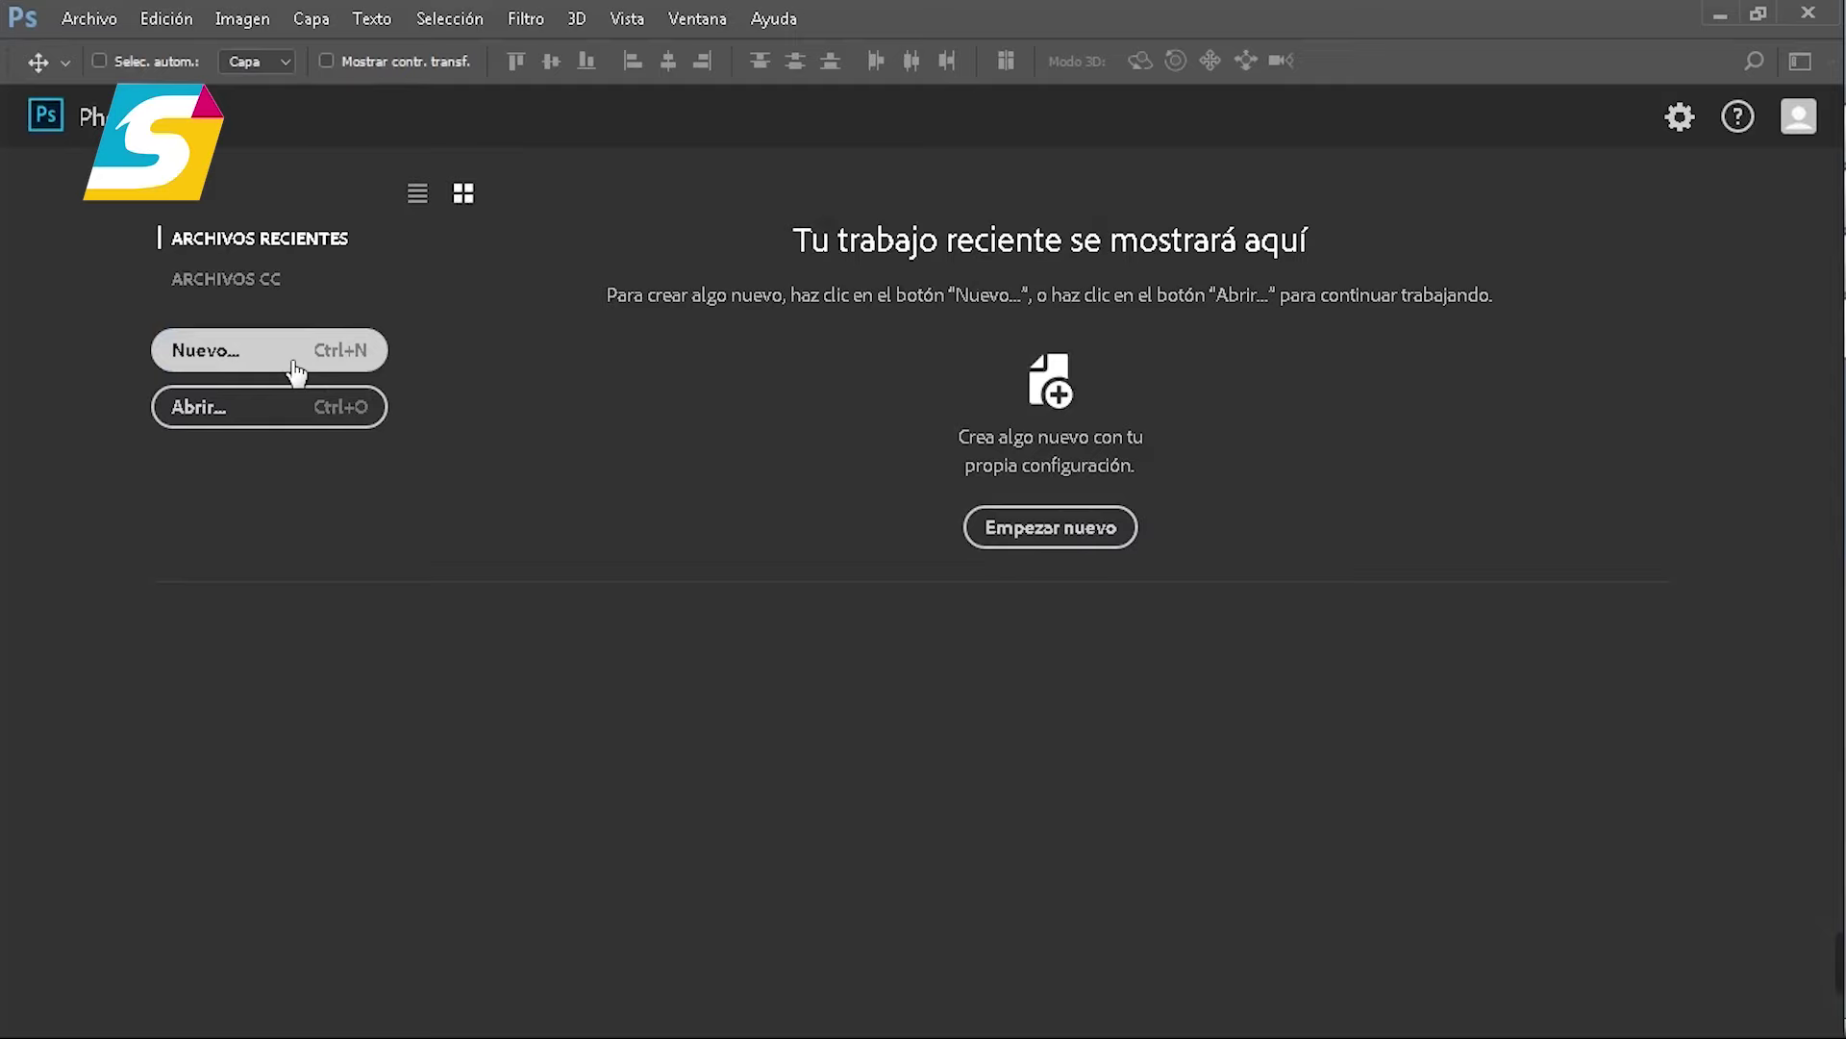
Step: Create a white 2000 × 901 px, 300 ppi, RGB 16-bit document named 'Plantilla Spiderman'
{"action": "left_click", "coordinate": [296, 372]}
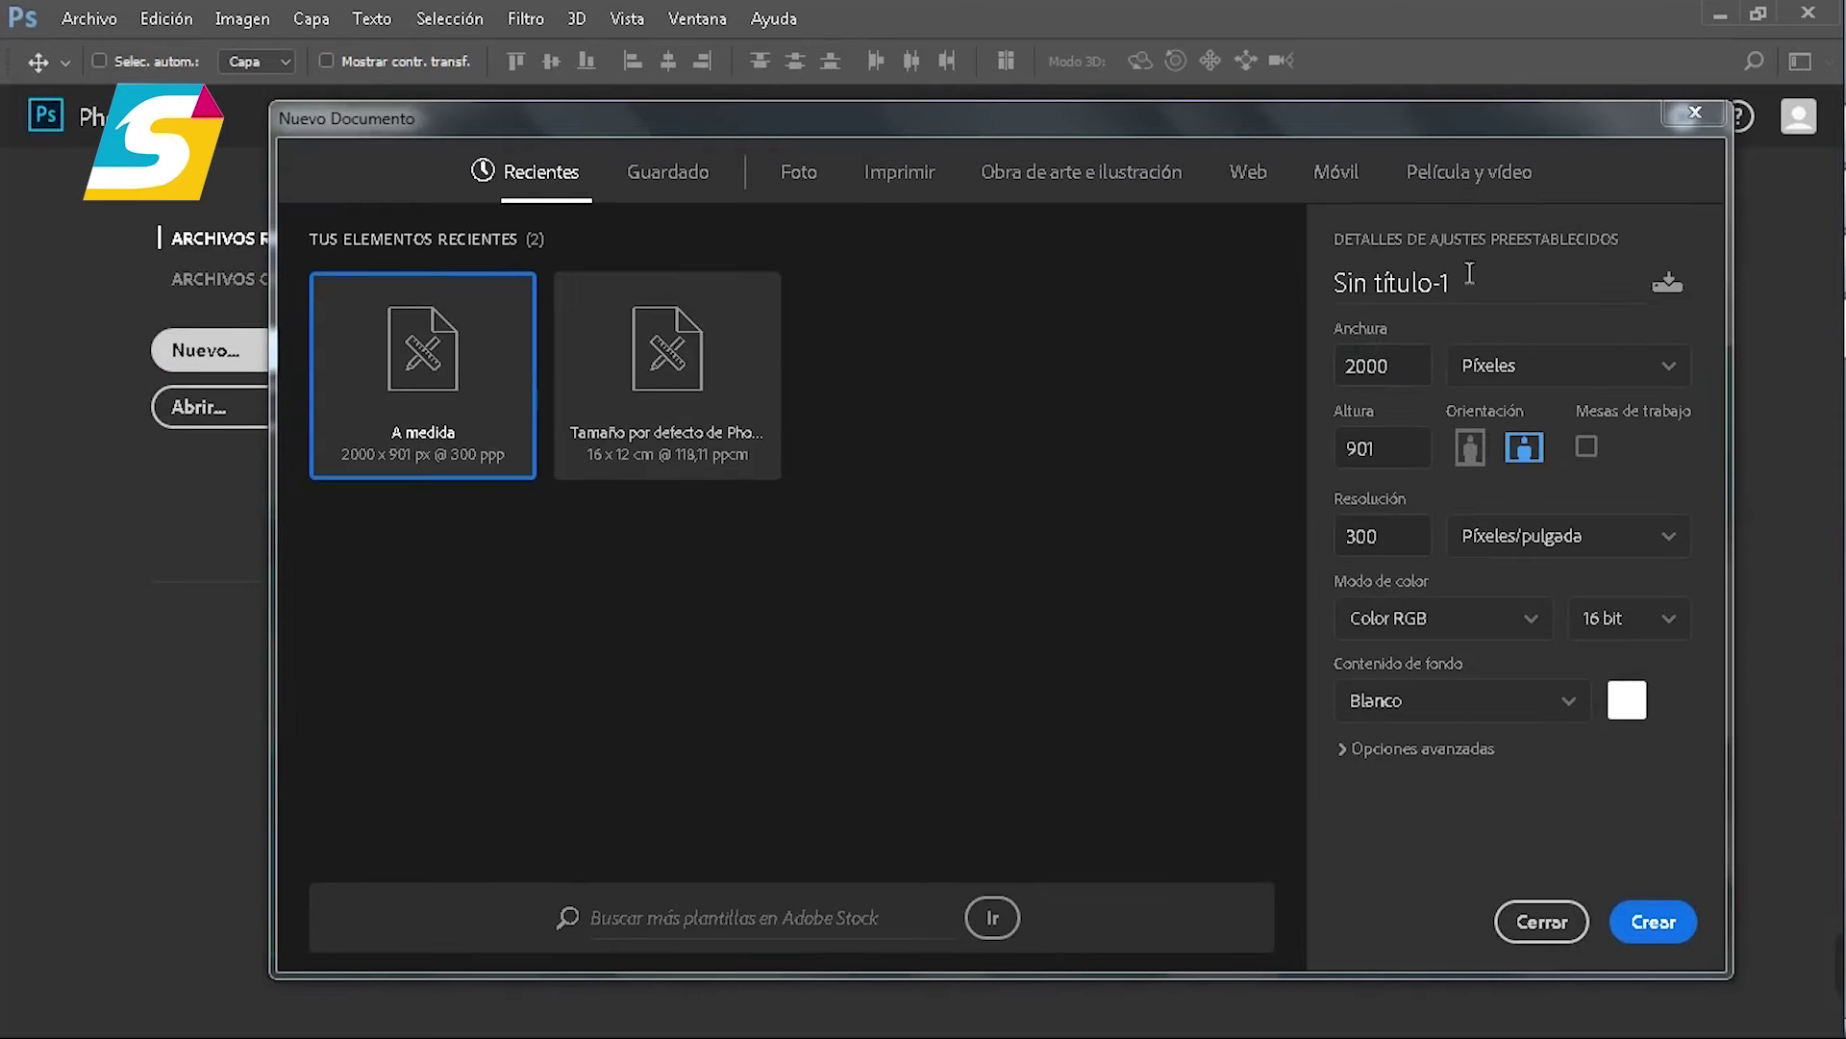
{"action": "type", "text": "P"}
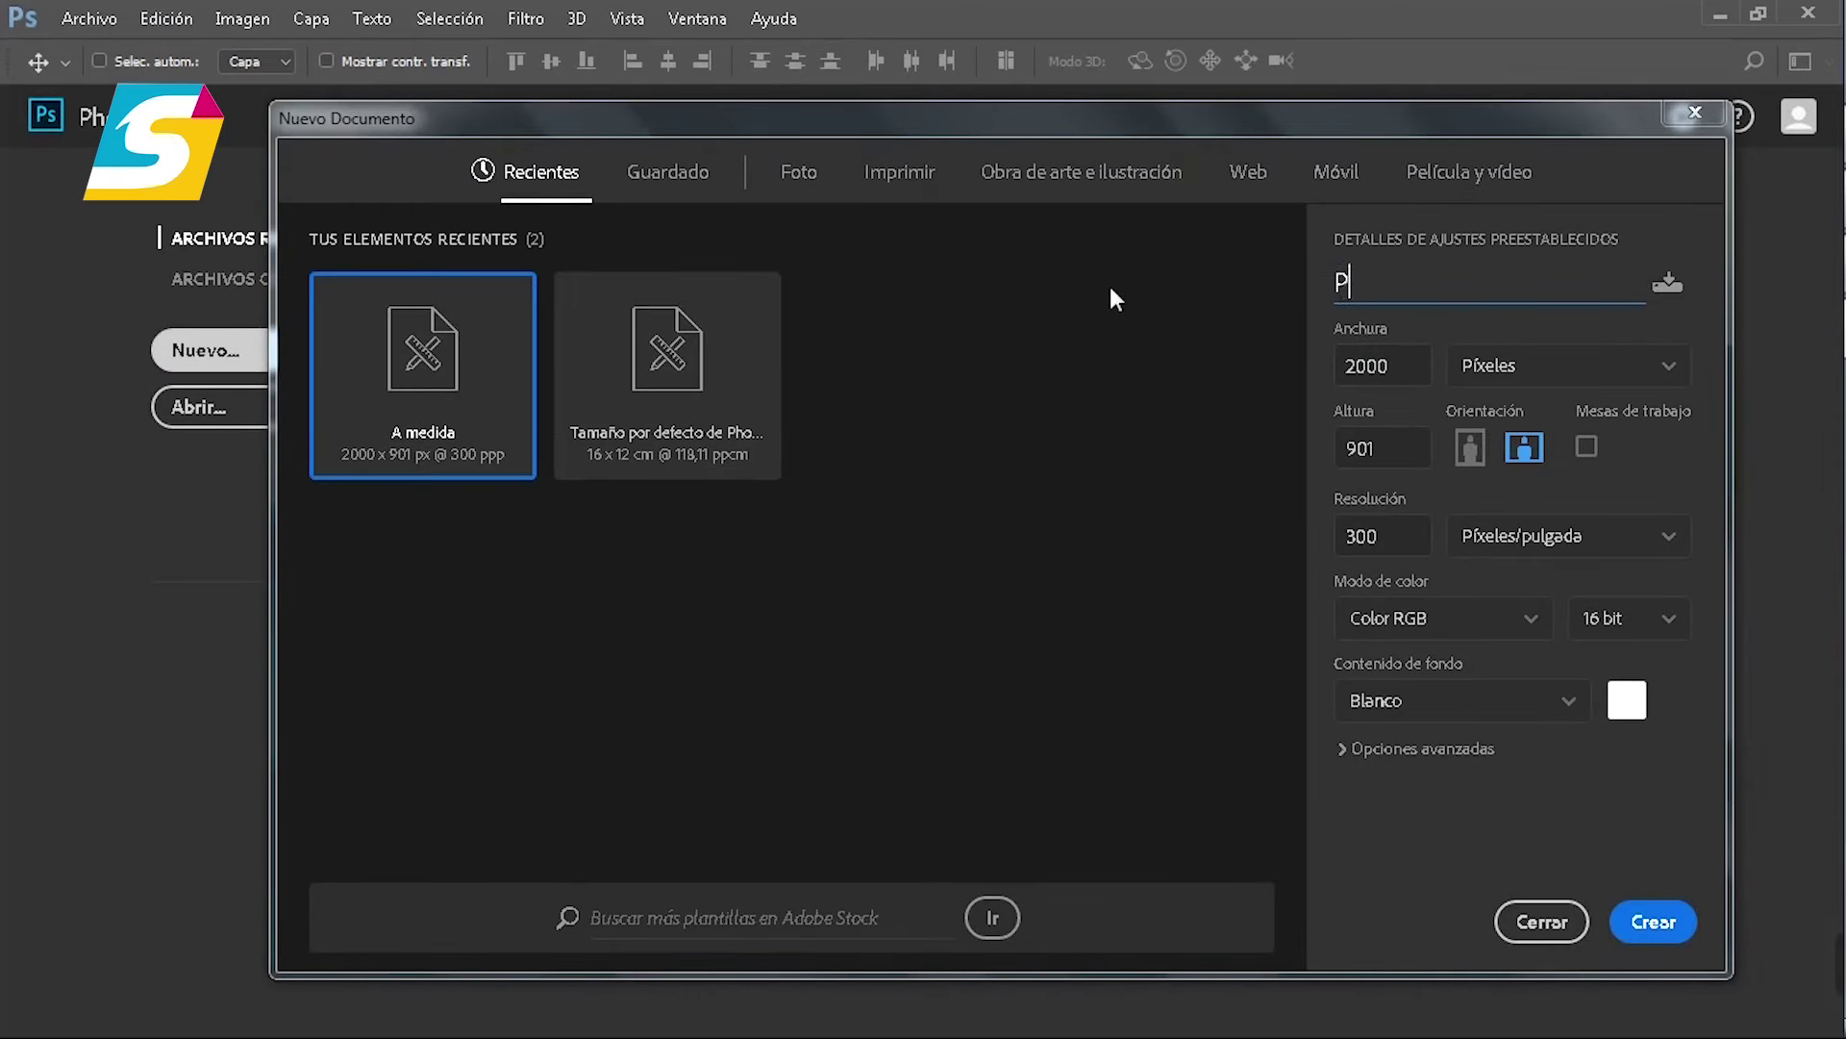
{"action": "type", "text": "lantilla Spiderman"}
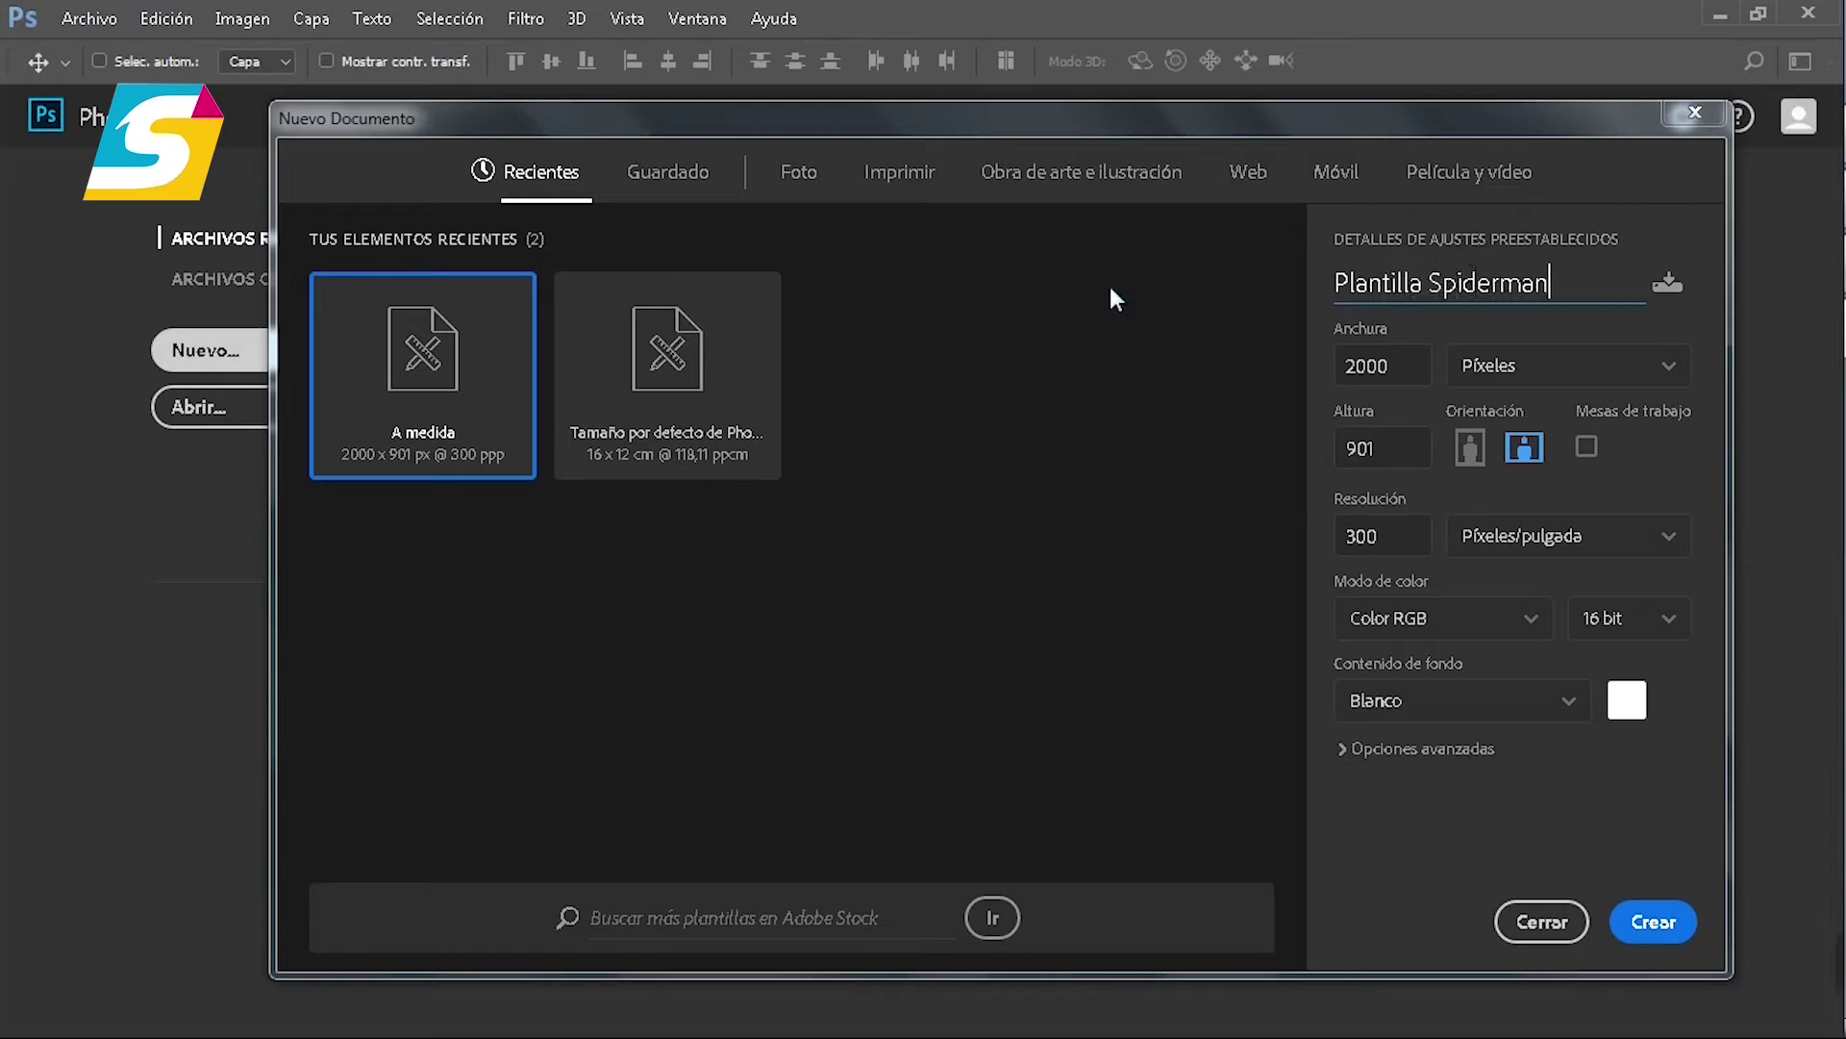
{"action": "double_click", "coordinate": [1413, 368]}
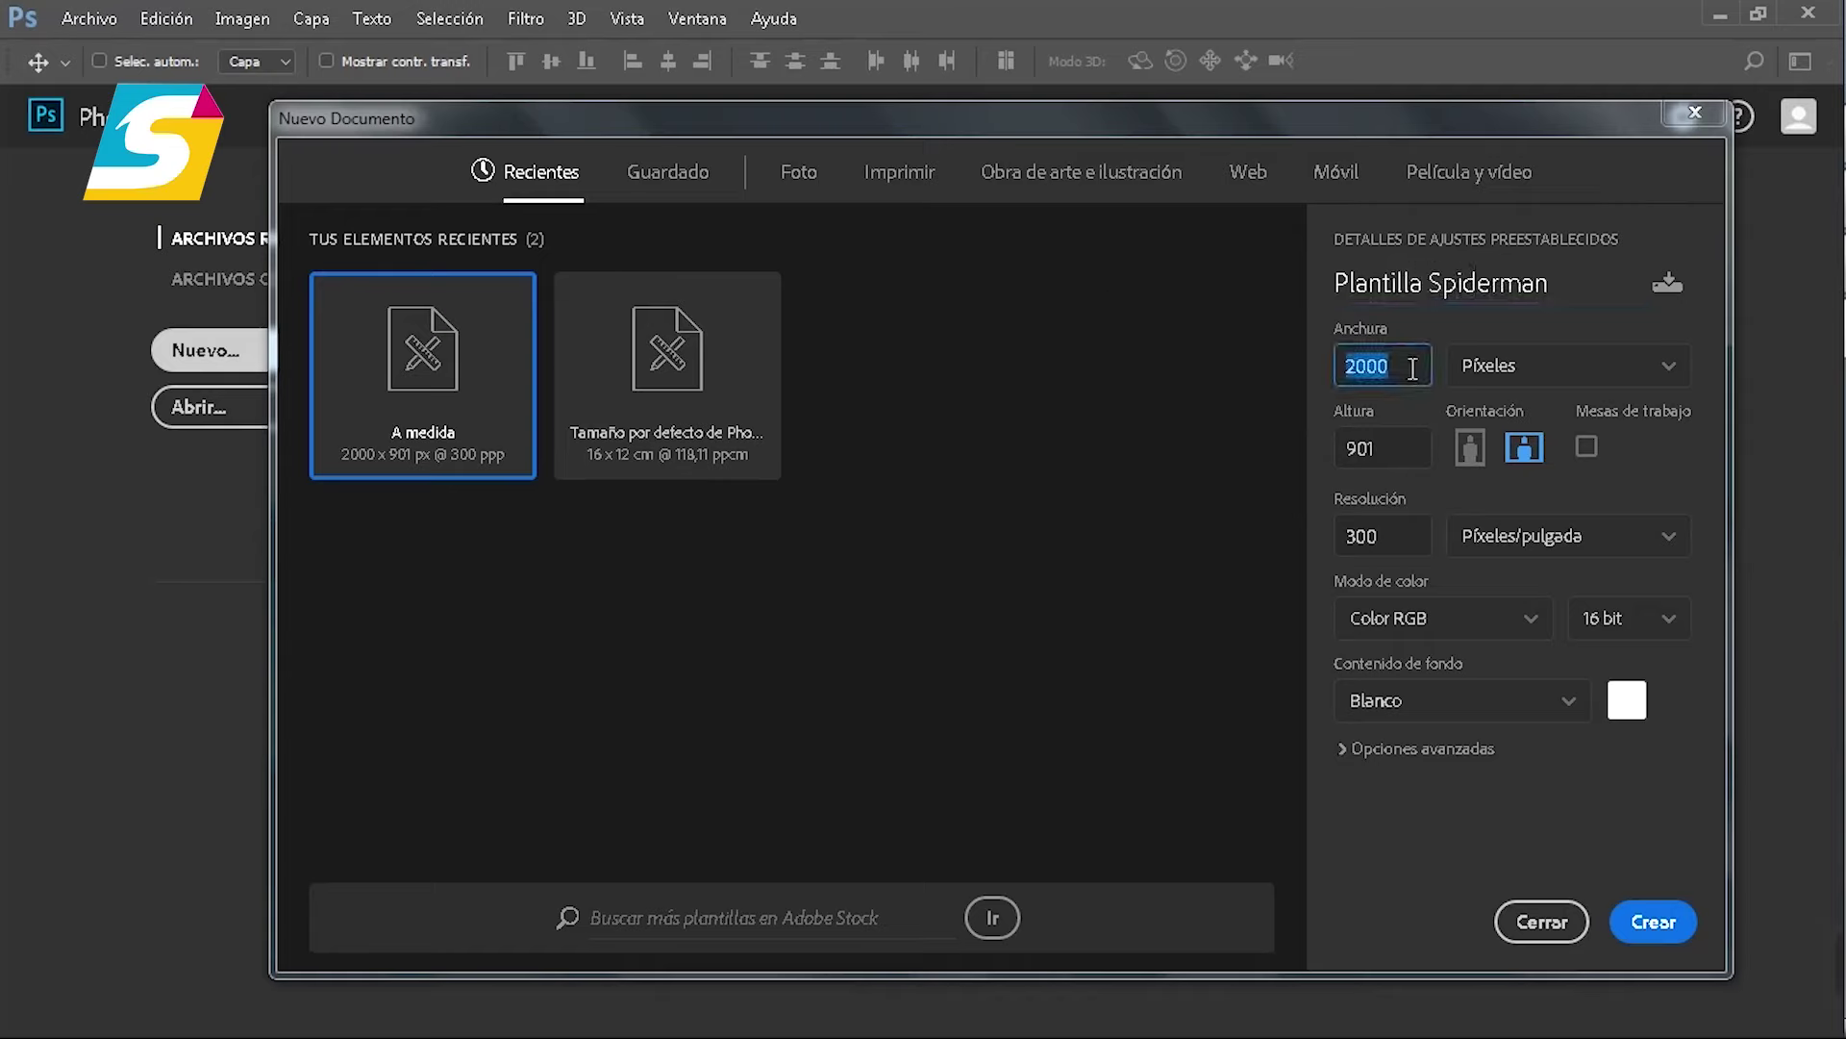
{"action": "double_click", "coordinate": [1399, 452]}
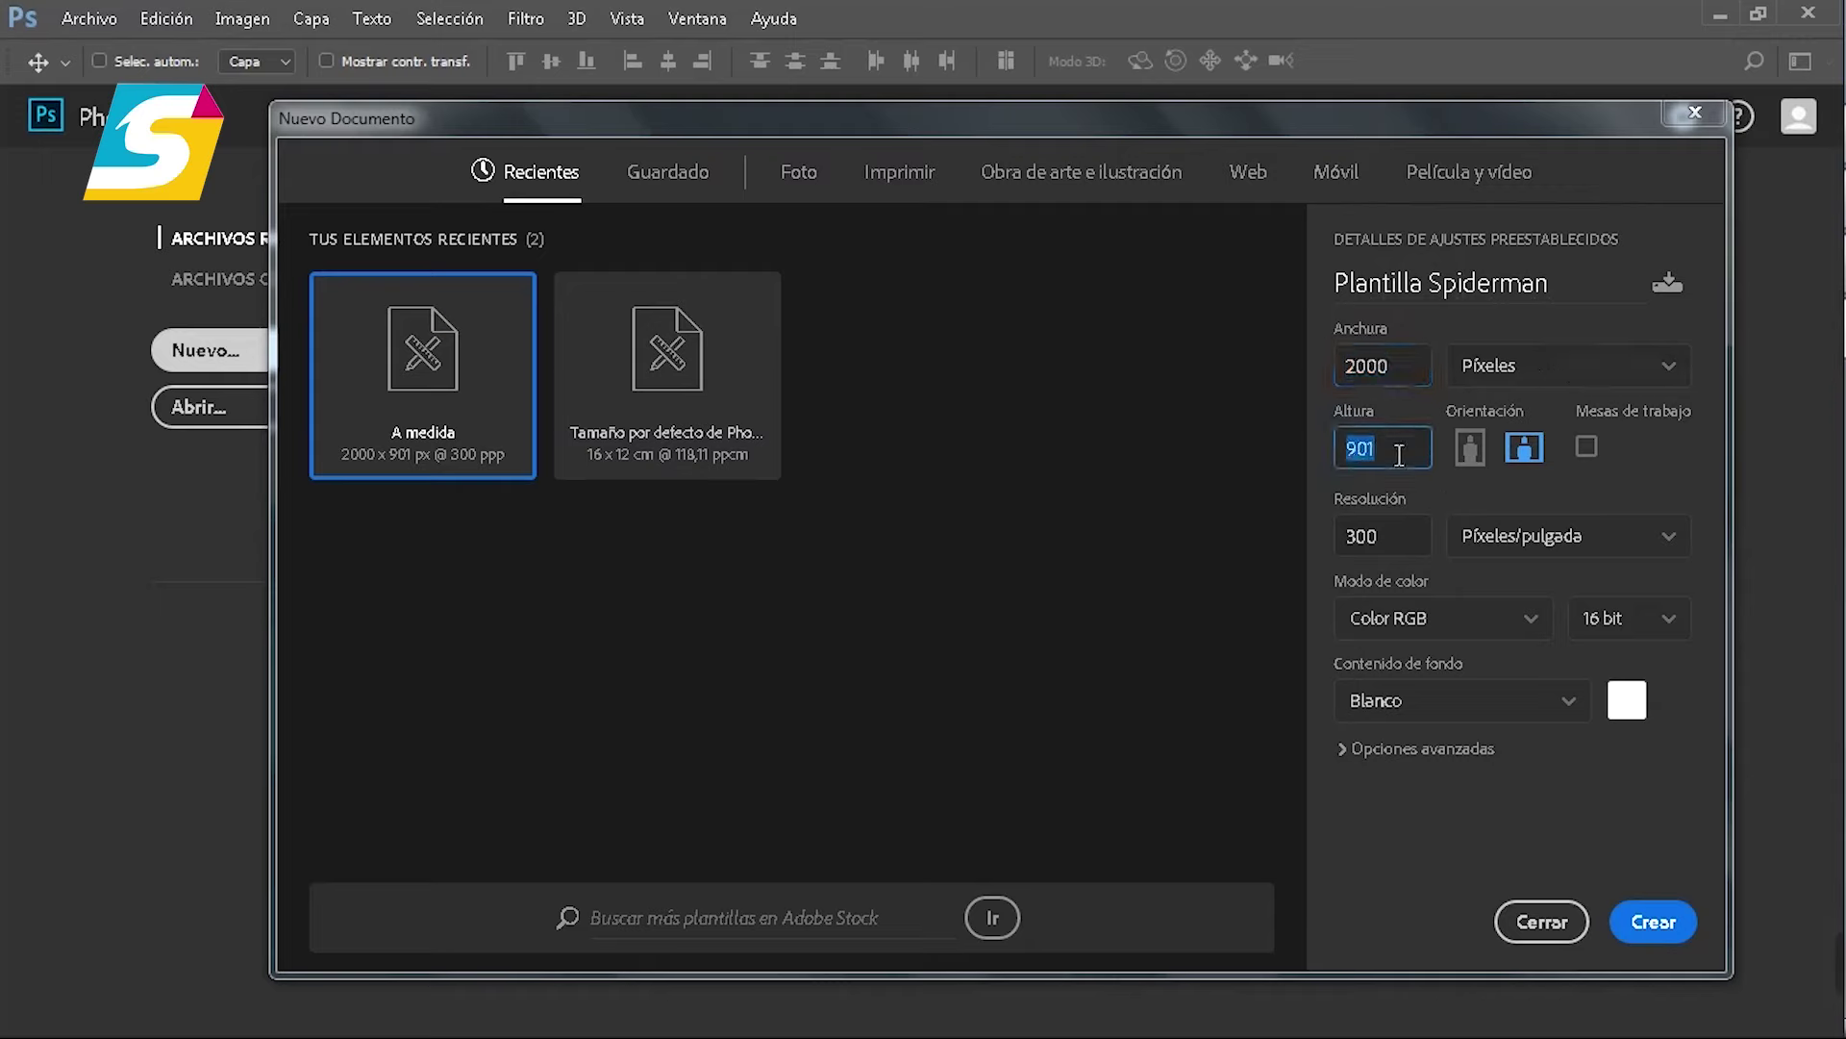
{"action": "double_click", "coordinate": [1385, 538]}
{"action": "left_click", "coordinate": [1645, 544]}
{"action": "left_click", "coordinate": [1348, 577]}
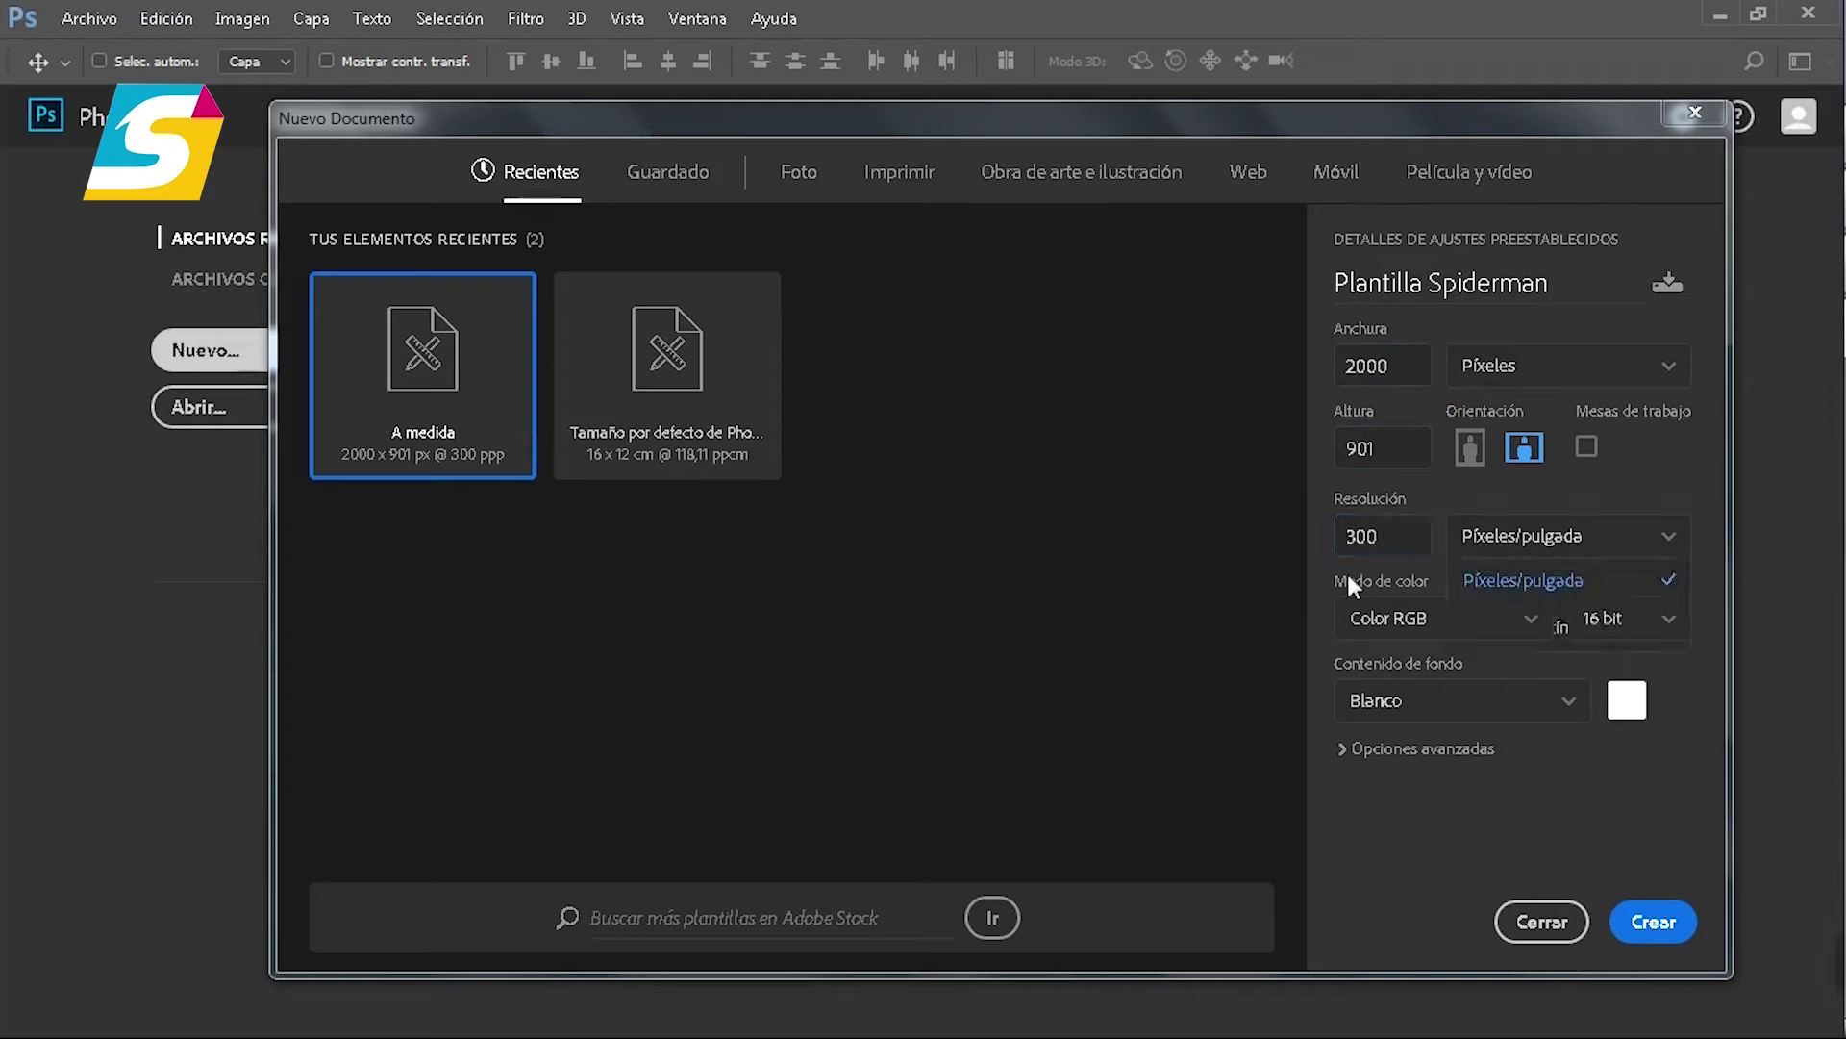
{"action": "left_click", "coordinate": [1661, 623]}
{"action": "left_click", "coordinate": [1611, 704]}
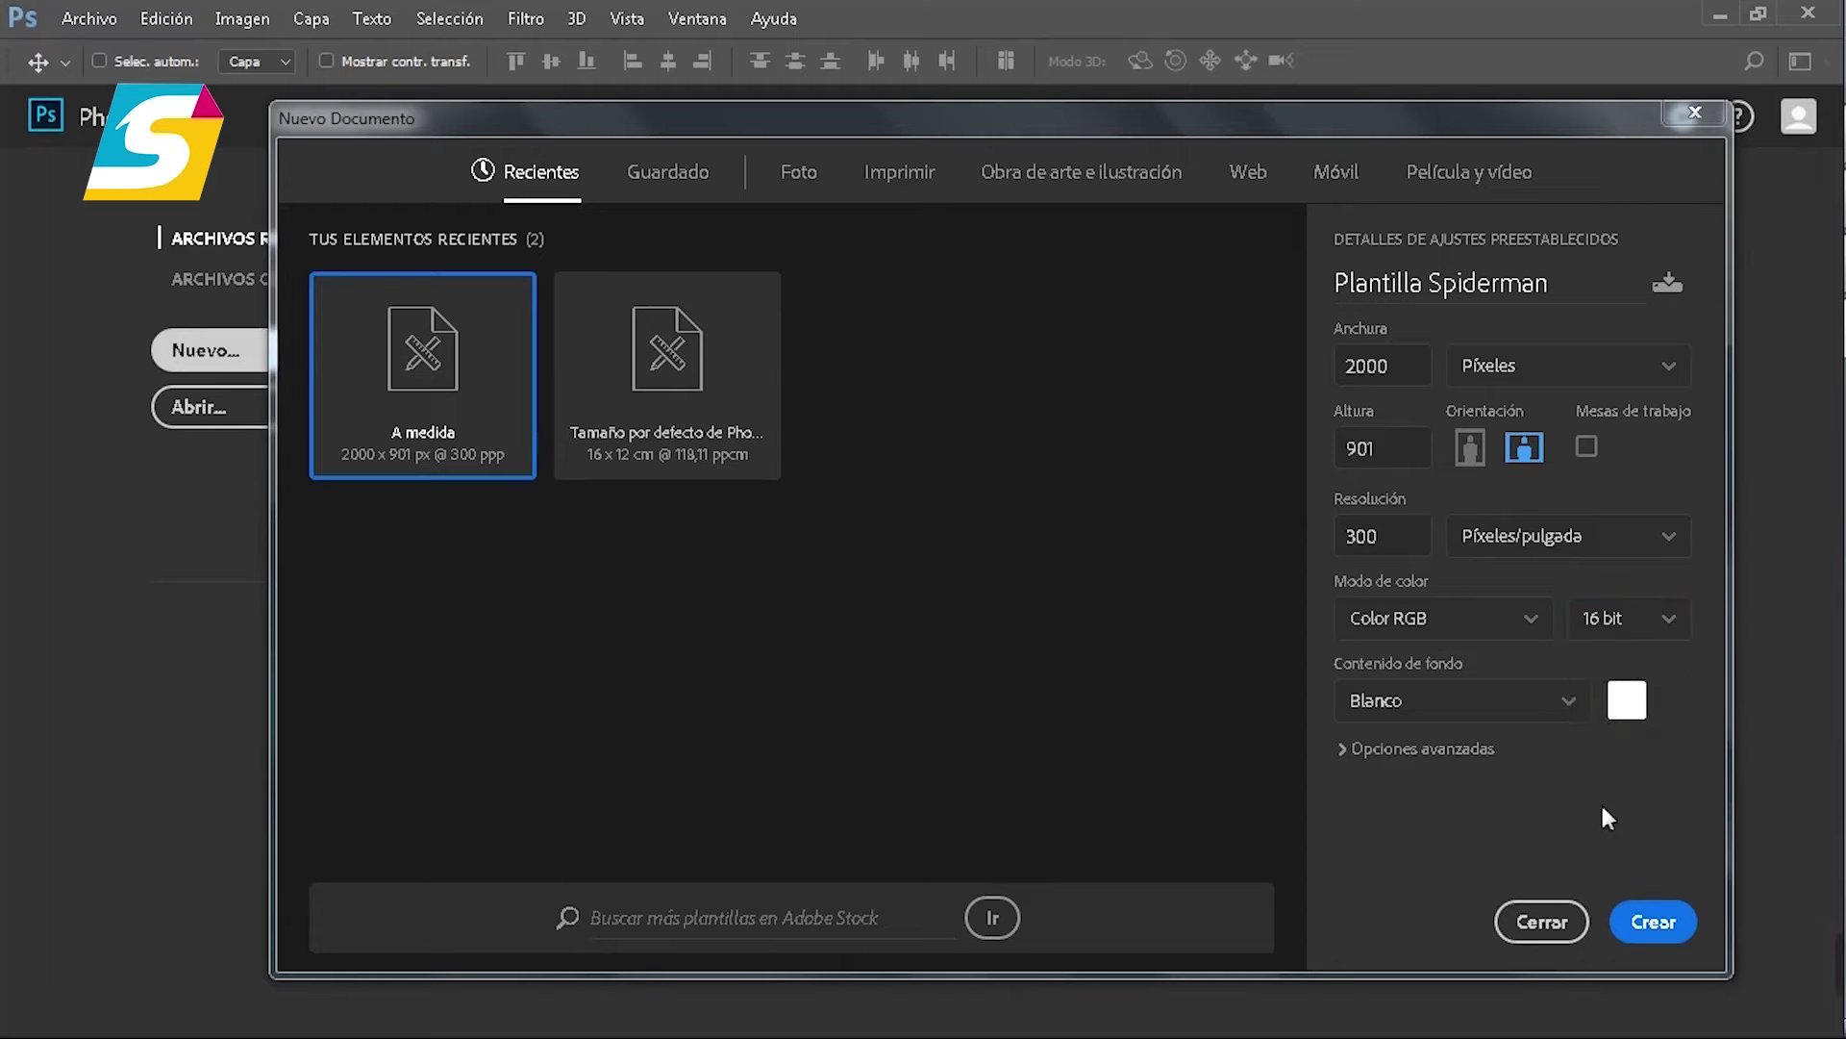
{"action": "left_click", "coordinate": [1653, 923]}
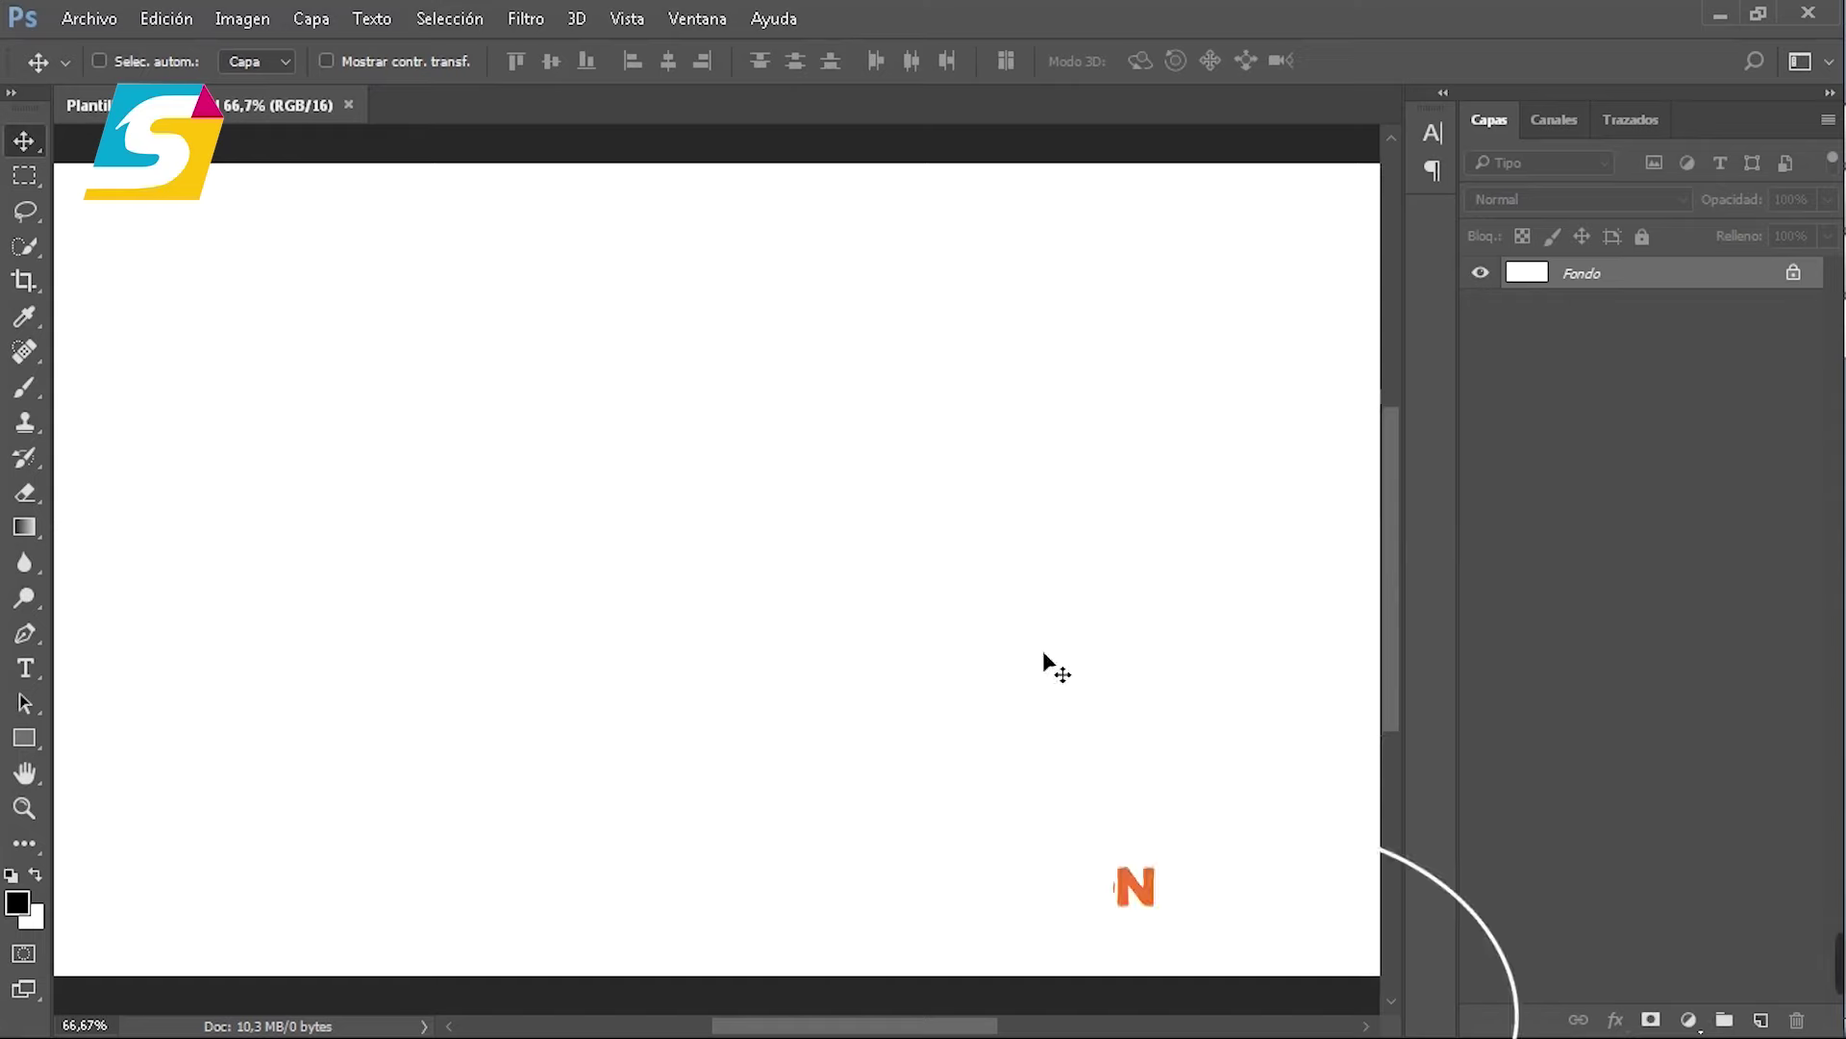
Step: Enable Selec. autom. and Mostrar contr. transf. in the Move tool options
{"action": "scroll", "coordinate": [779, 561], "scroll_direction": "down", "scroll_amount": 2}
{"action": "scroll", "coordinate": [780, 560], "scroll_direction": "down", "scroll_amount": 1}
{"action": "scroll", "coordinate": [780, 560], "scroll_direction": "up", "scroll_amount": 1}
{"action": "scroll", "coordinate": [780, 561], "scroll_direction": "down", "scroll_amount": 1}
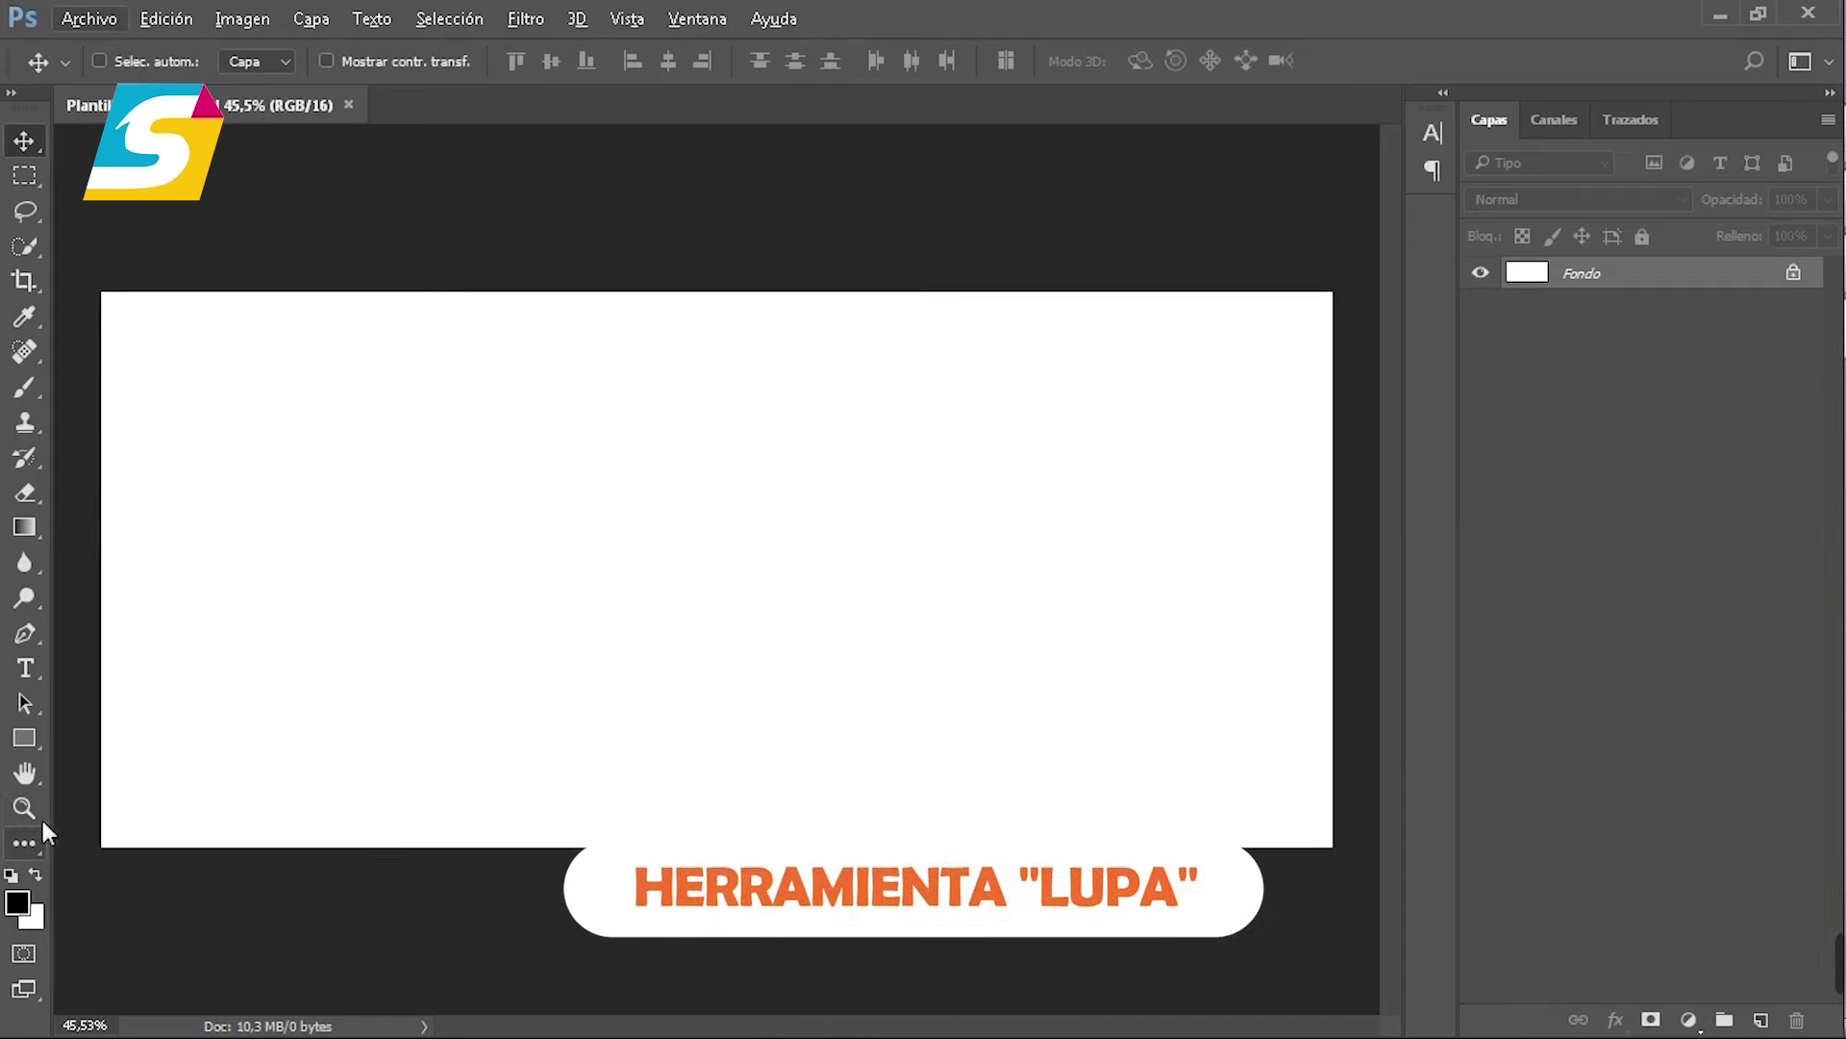
{"action": "left_click", "coordinate": [100, 61]}
{"action": "left_click", "coordinate": [327, 60]}
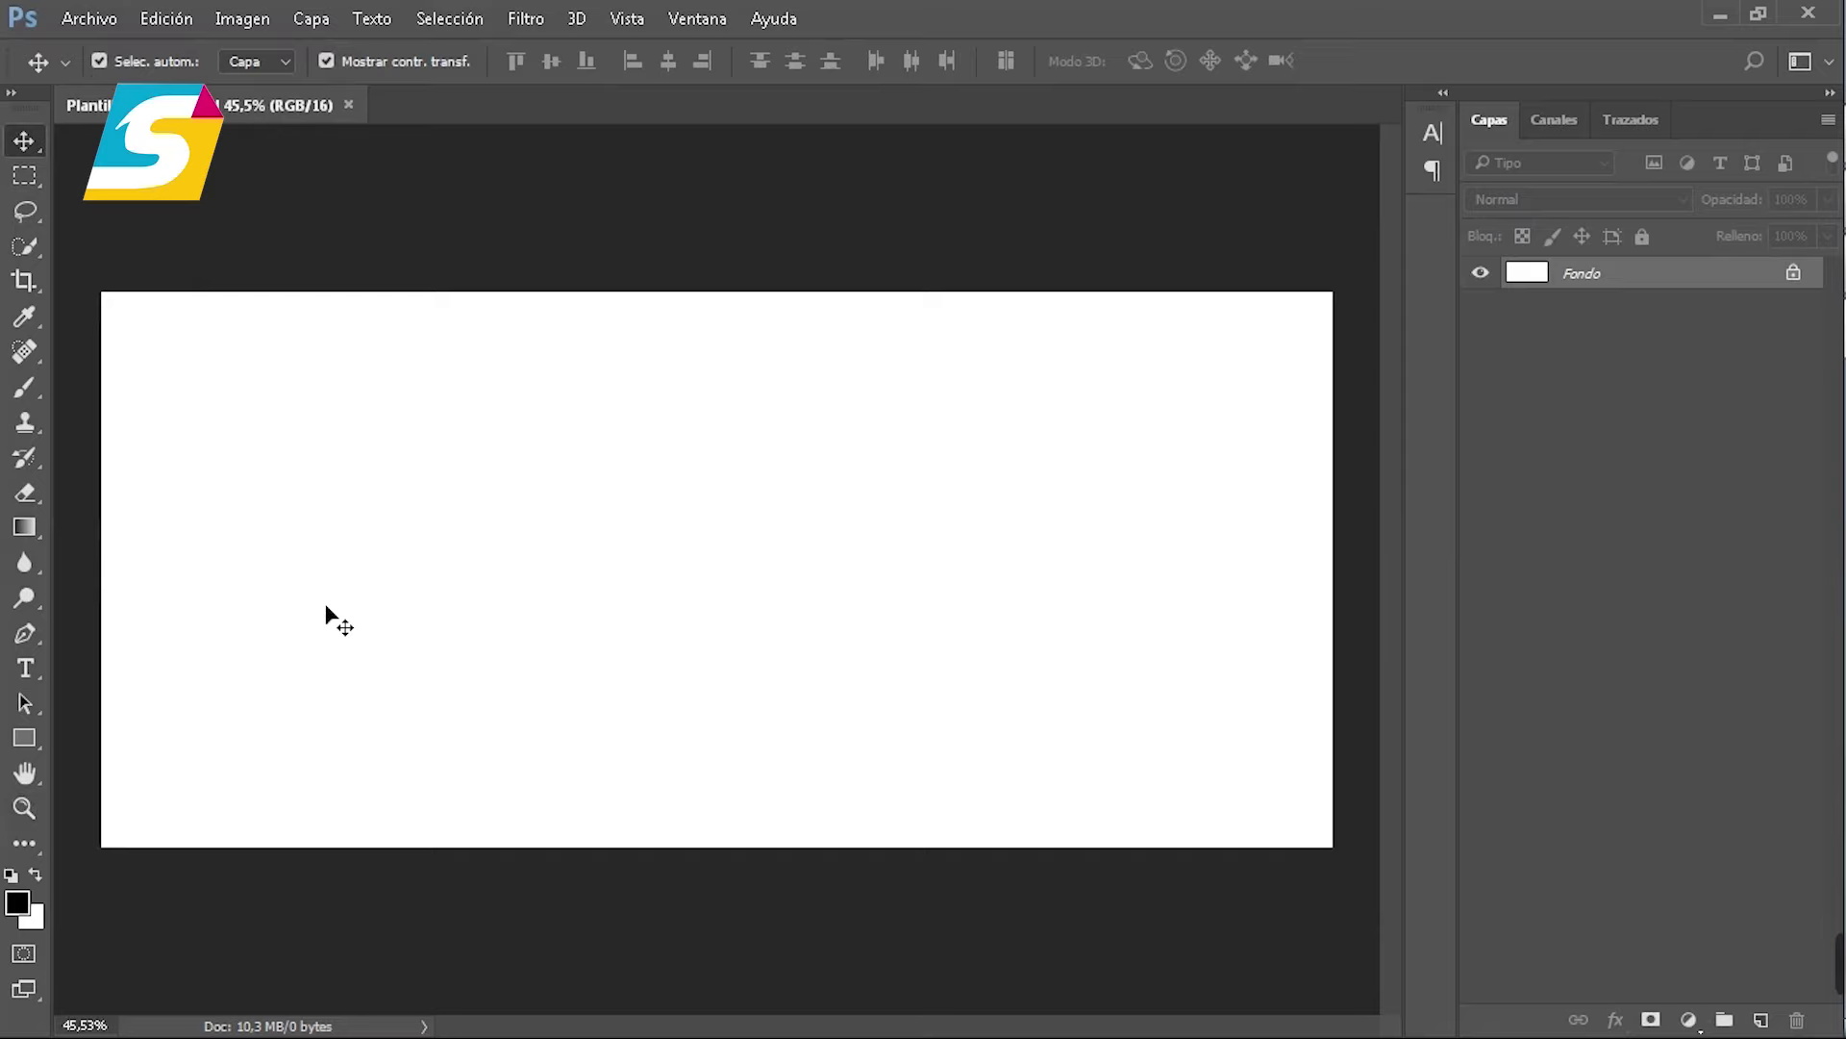
Step: Show rulers and drag a first vertical and horizontal guide onto the canvas
{"action": "key", "text": "ctrl+r"}
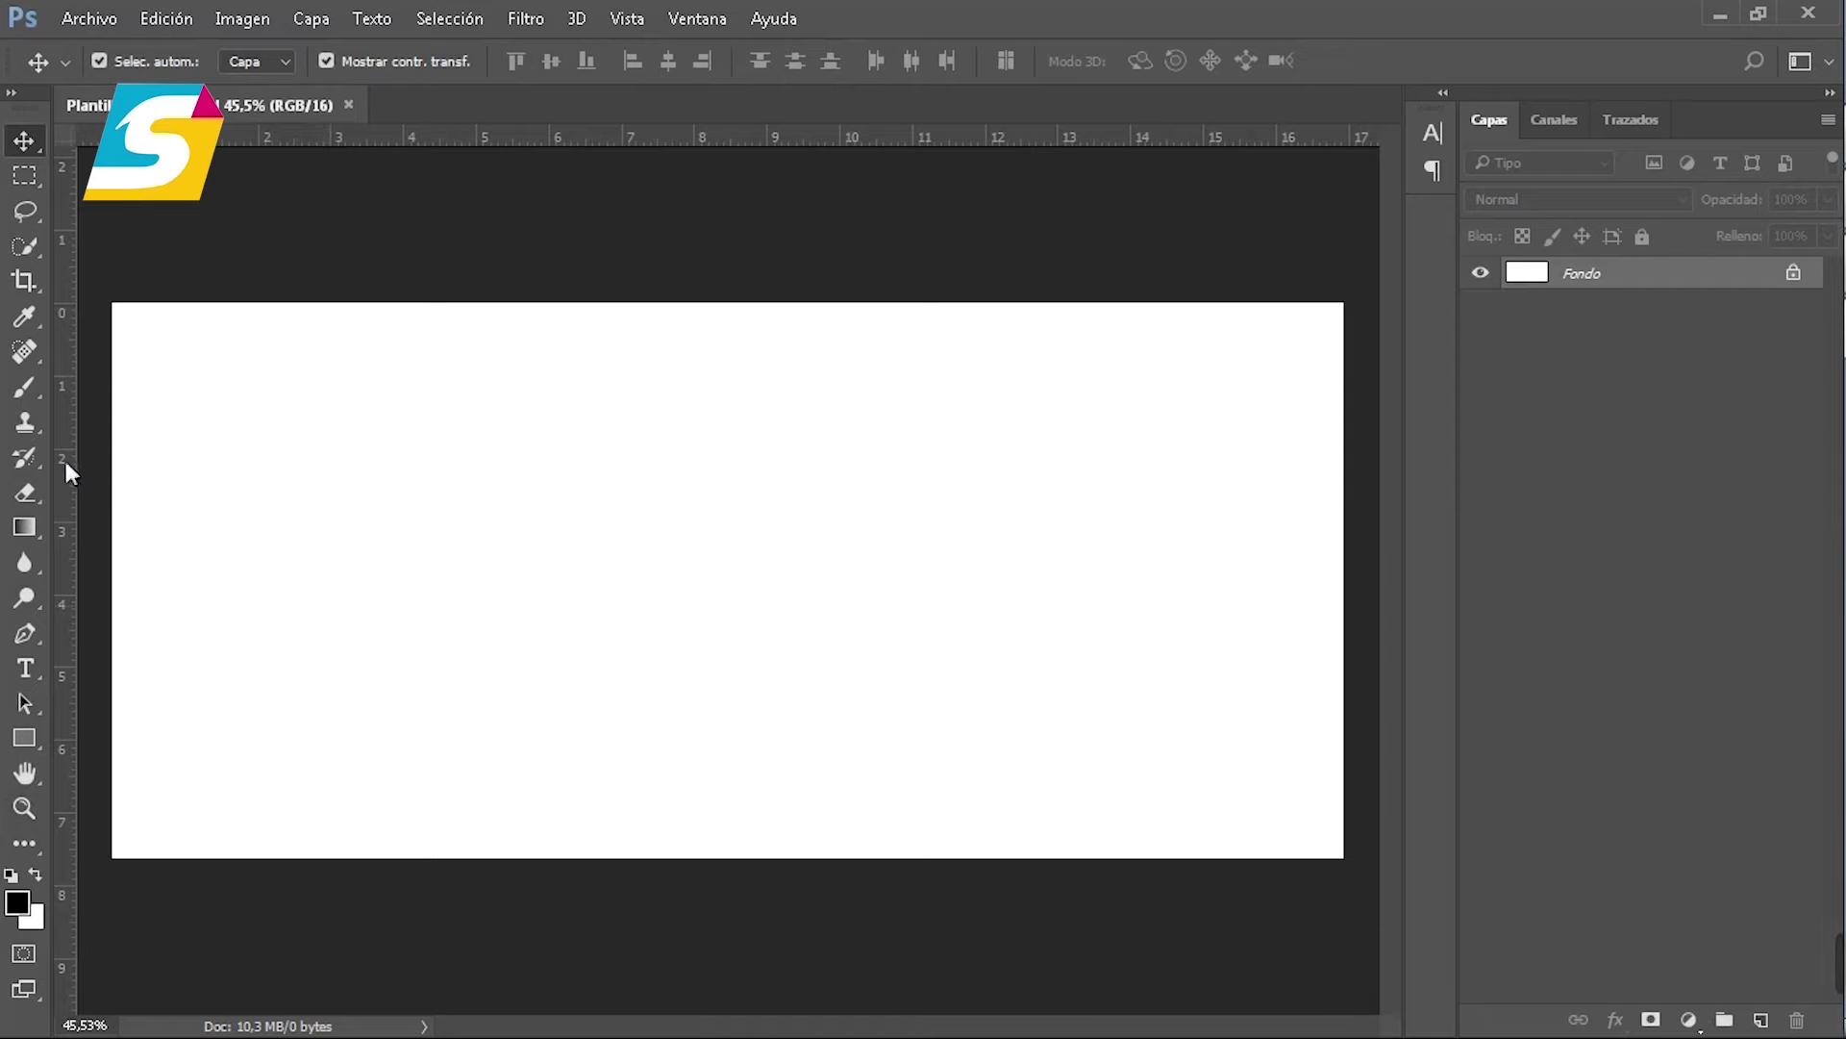
{"action": "left_click_drag", "start_coordinate": [63, 459], "coordinate": [781, 615]}
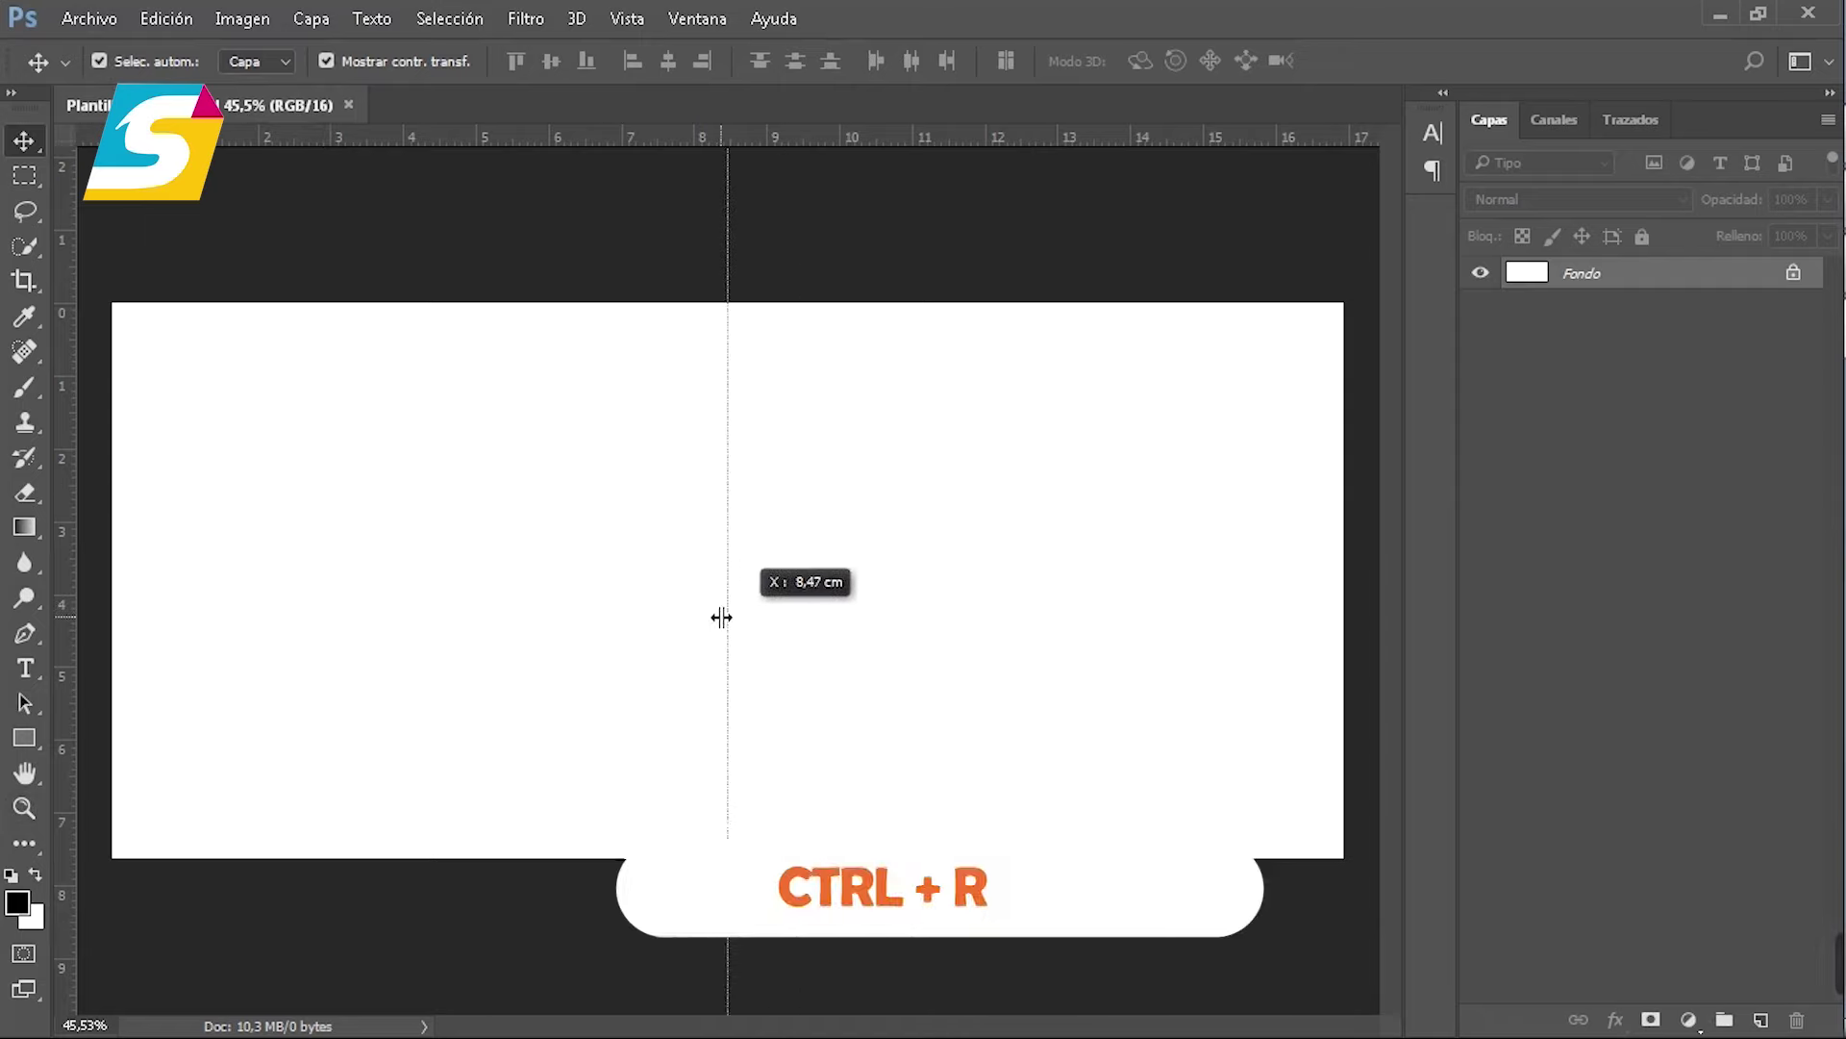
{"action": "left_click_drag", "start_coordinate": [780, 614], "coordinate": [729, 614]}
{"action": "mouse_move", "coordinate": [731, 134]}
{"action": "left_mouse_down"}
{"action": "mouse_move", "coordinate": [750, 597]}
{"action": "mouse_move", "coordinate": [763, 579]}
{"action": "left_mouse_up"}
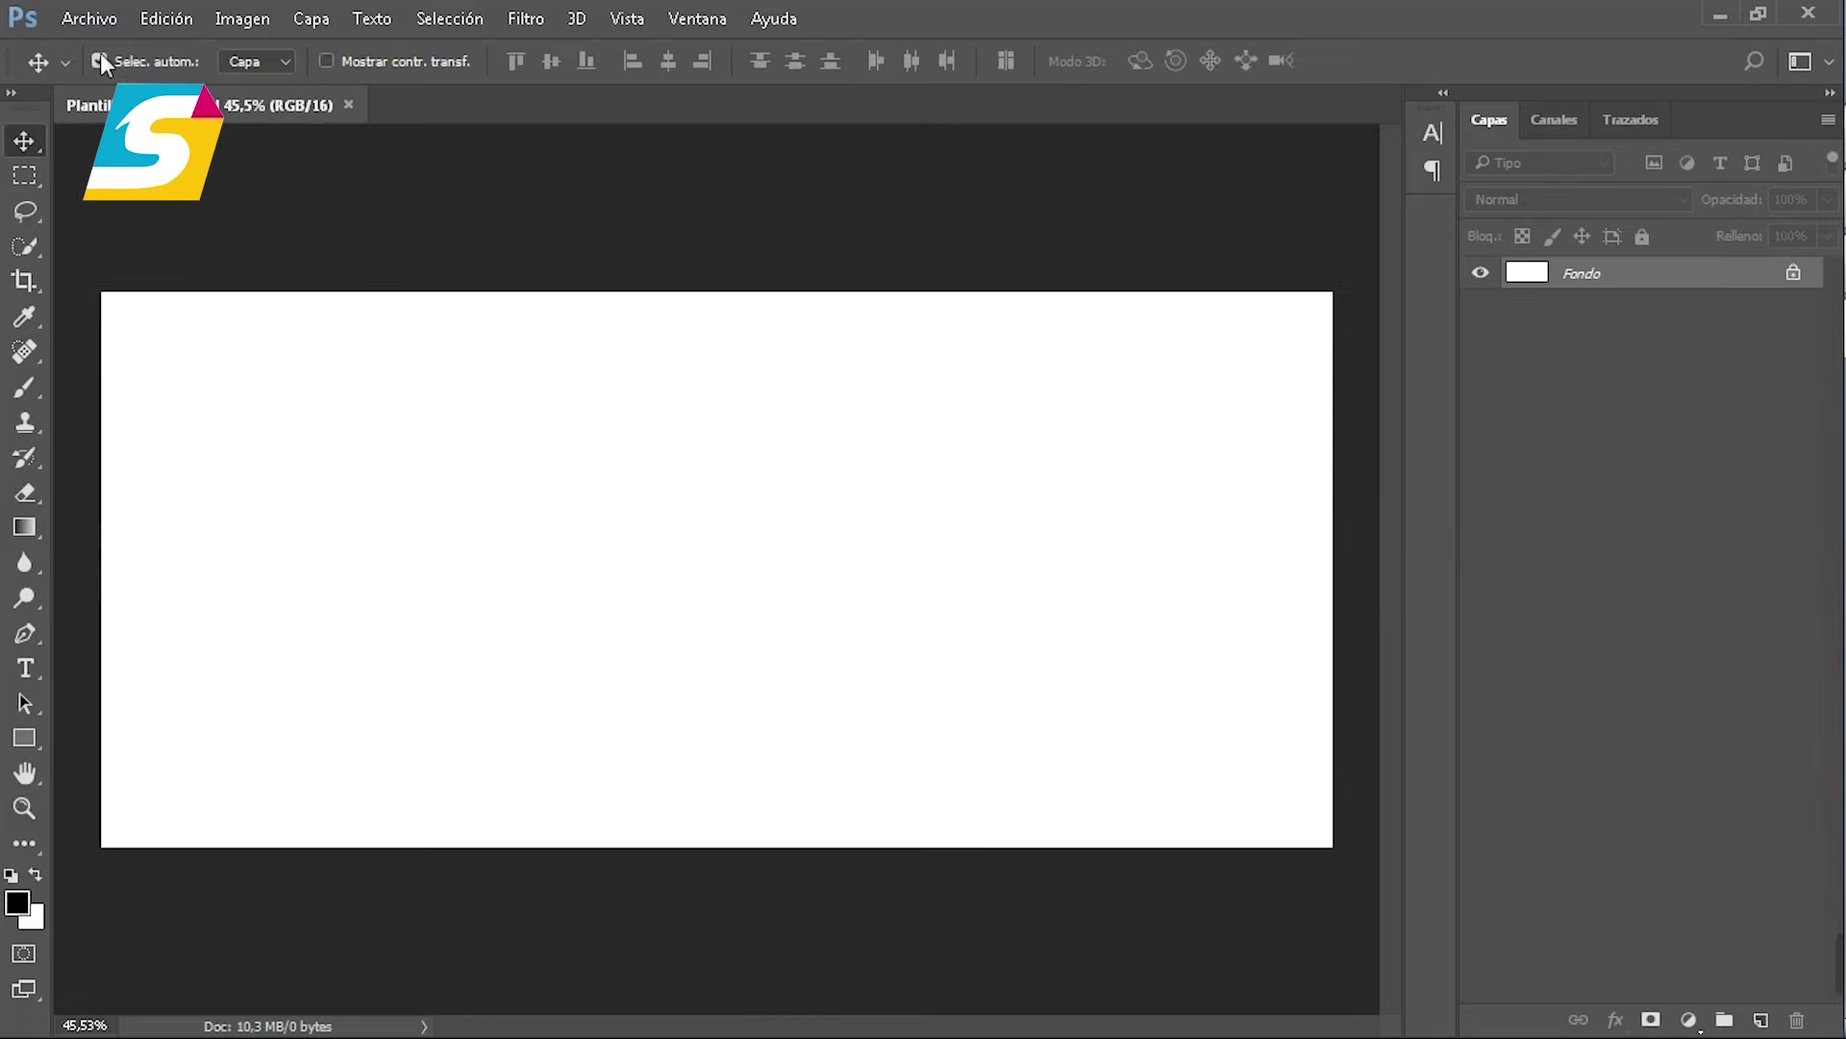
Step: Redo the guides: vertical at the canvas centre, horizontal across the middle at 3.81 cm
{"action": "left_click", "coordinate": [326, 61]}
{"action": "key", "text": "ctrl+r"}
{"action": "key", "text": "ctrl"}
{"action": "left_click_drag", "start_coordinate": [64, 460], "coordinate": [775, 615]}
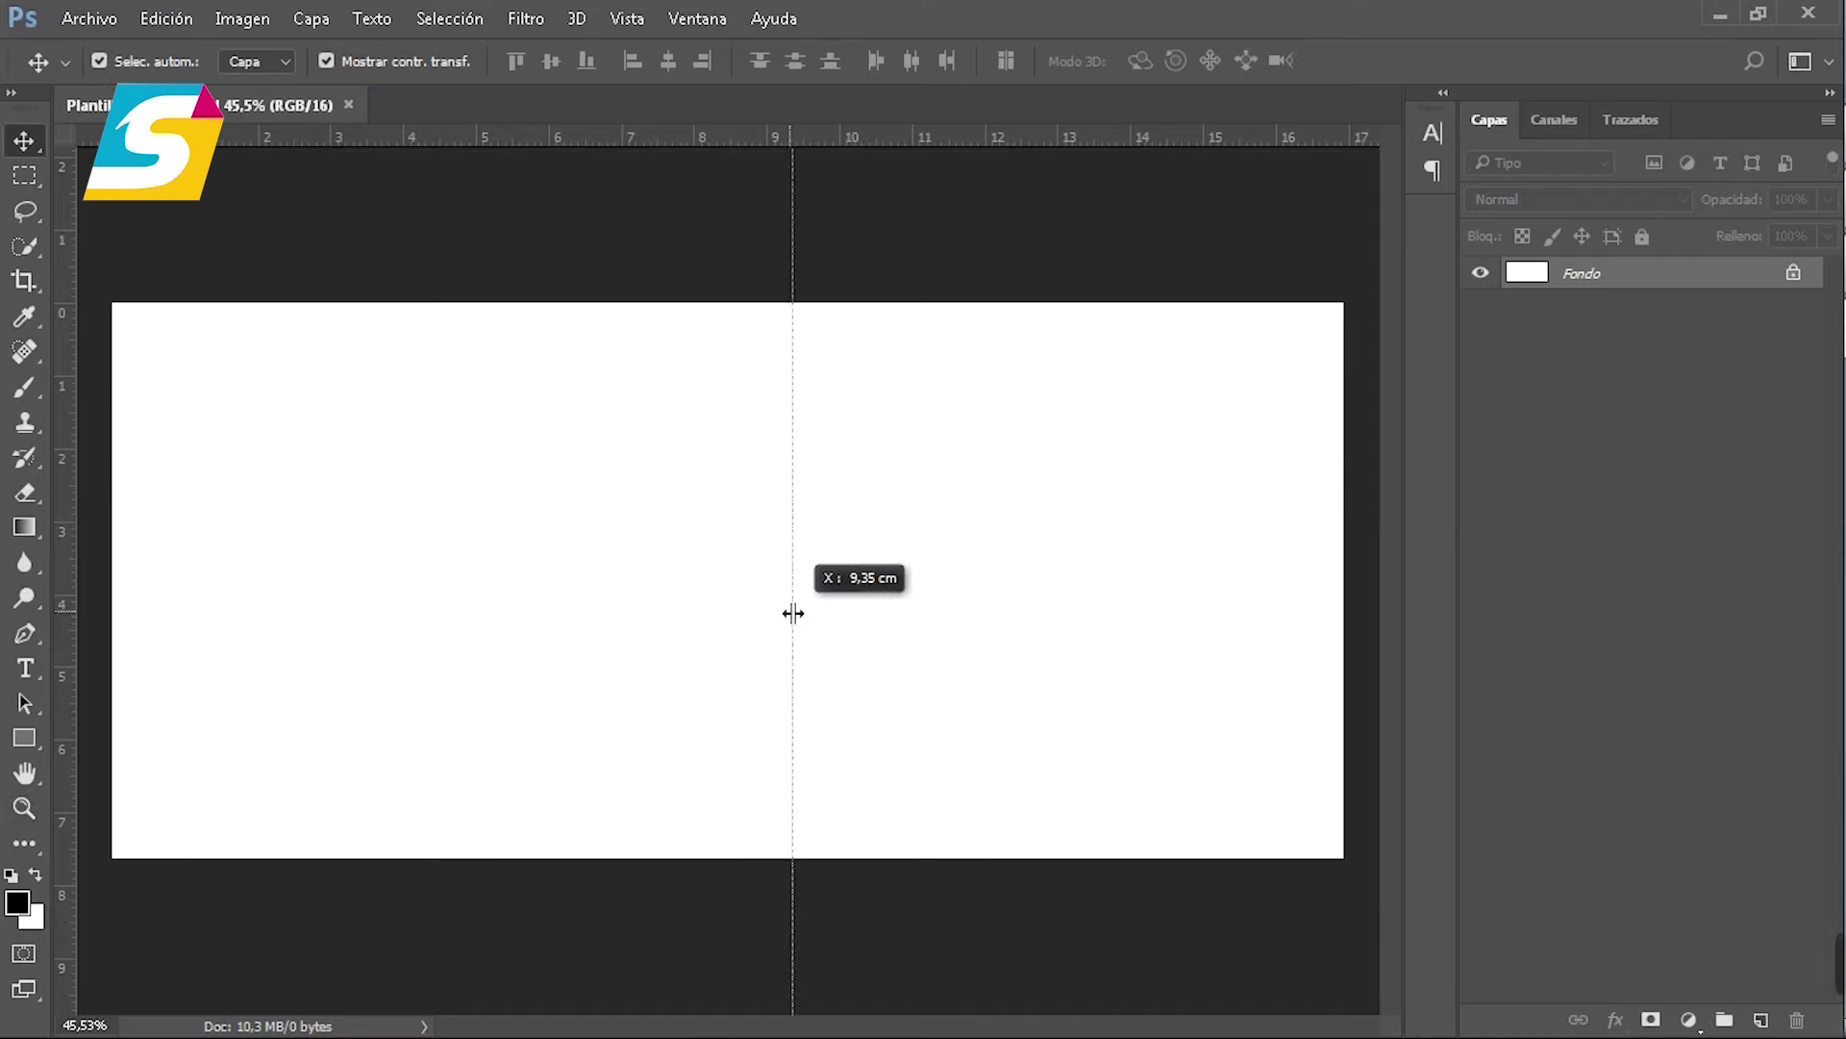
{"action": "left_click_drag", "start_coordinate": [775, 616], "coordinate": [728, 616]}
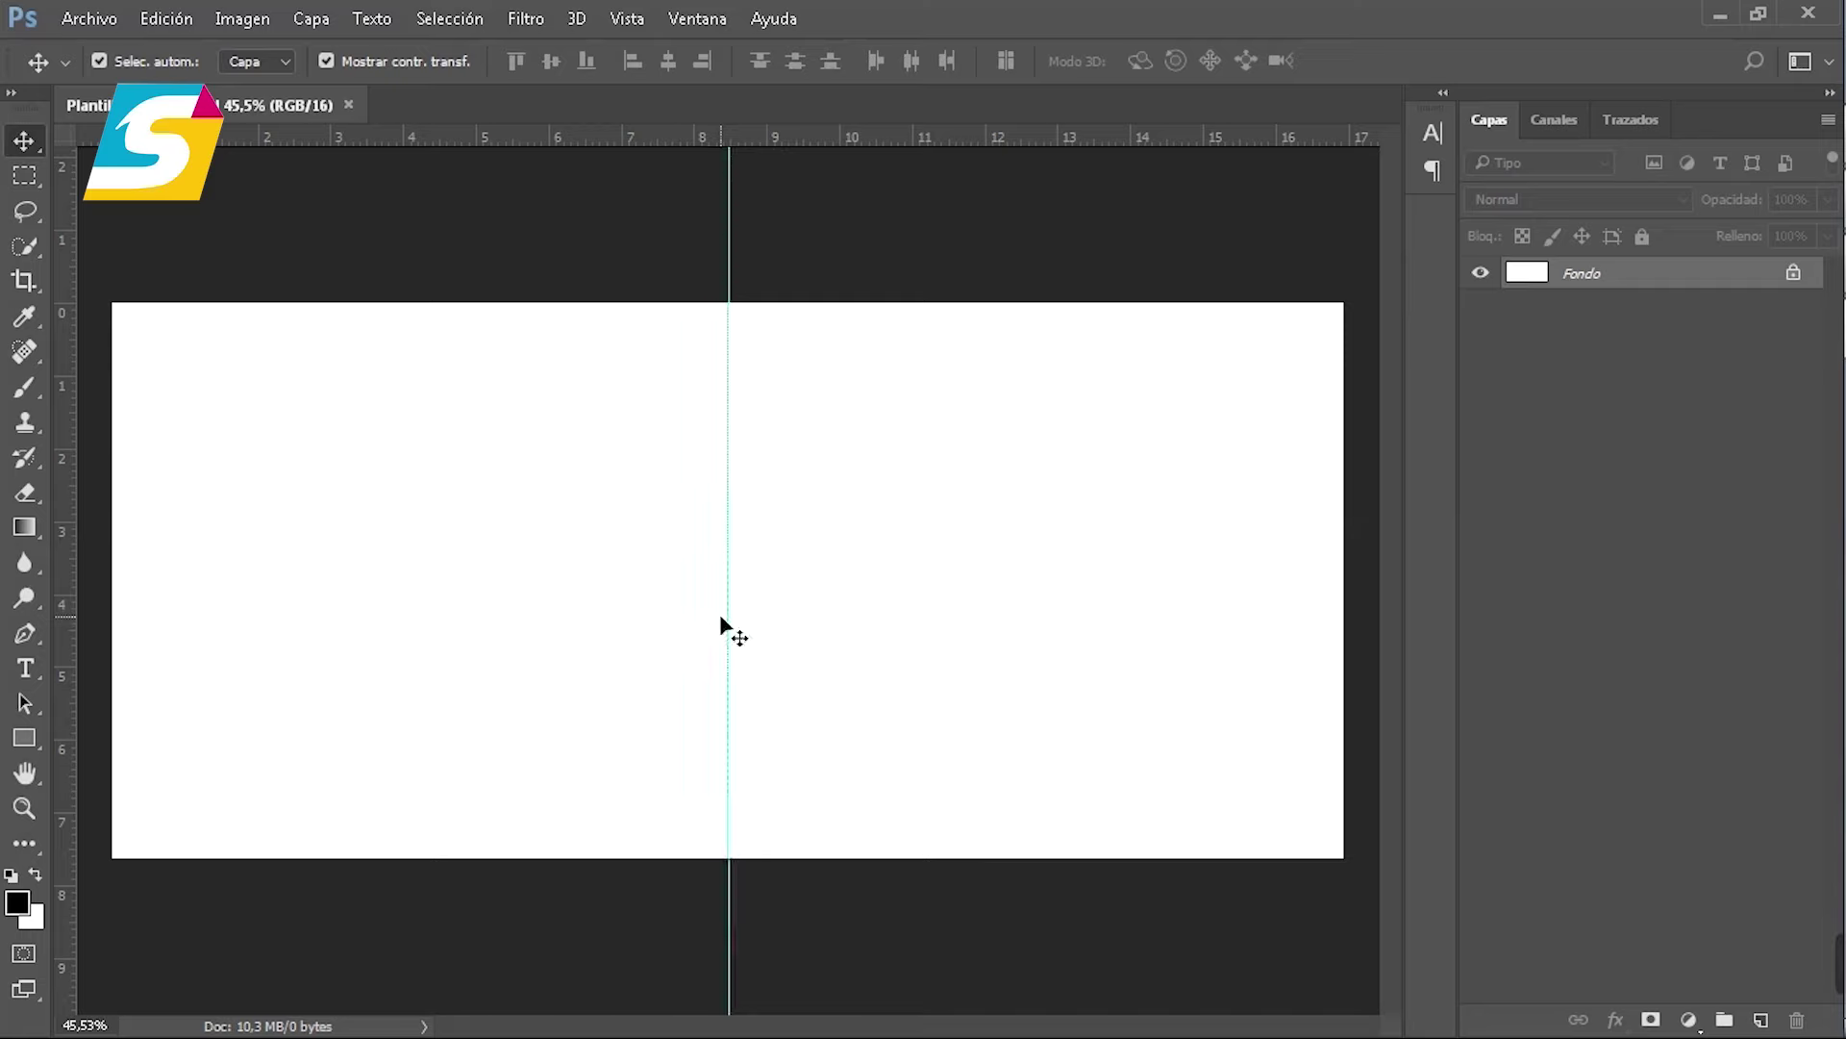
{"action": "left_click_drag", "start_coordinate": [731, 136], "coordinate": [764, 568]}
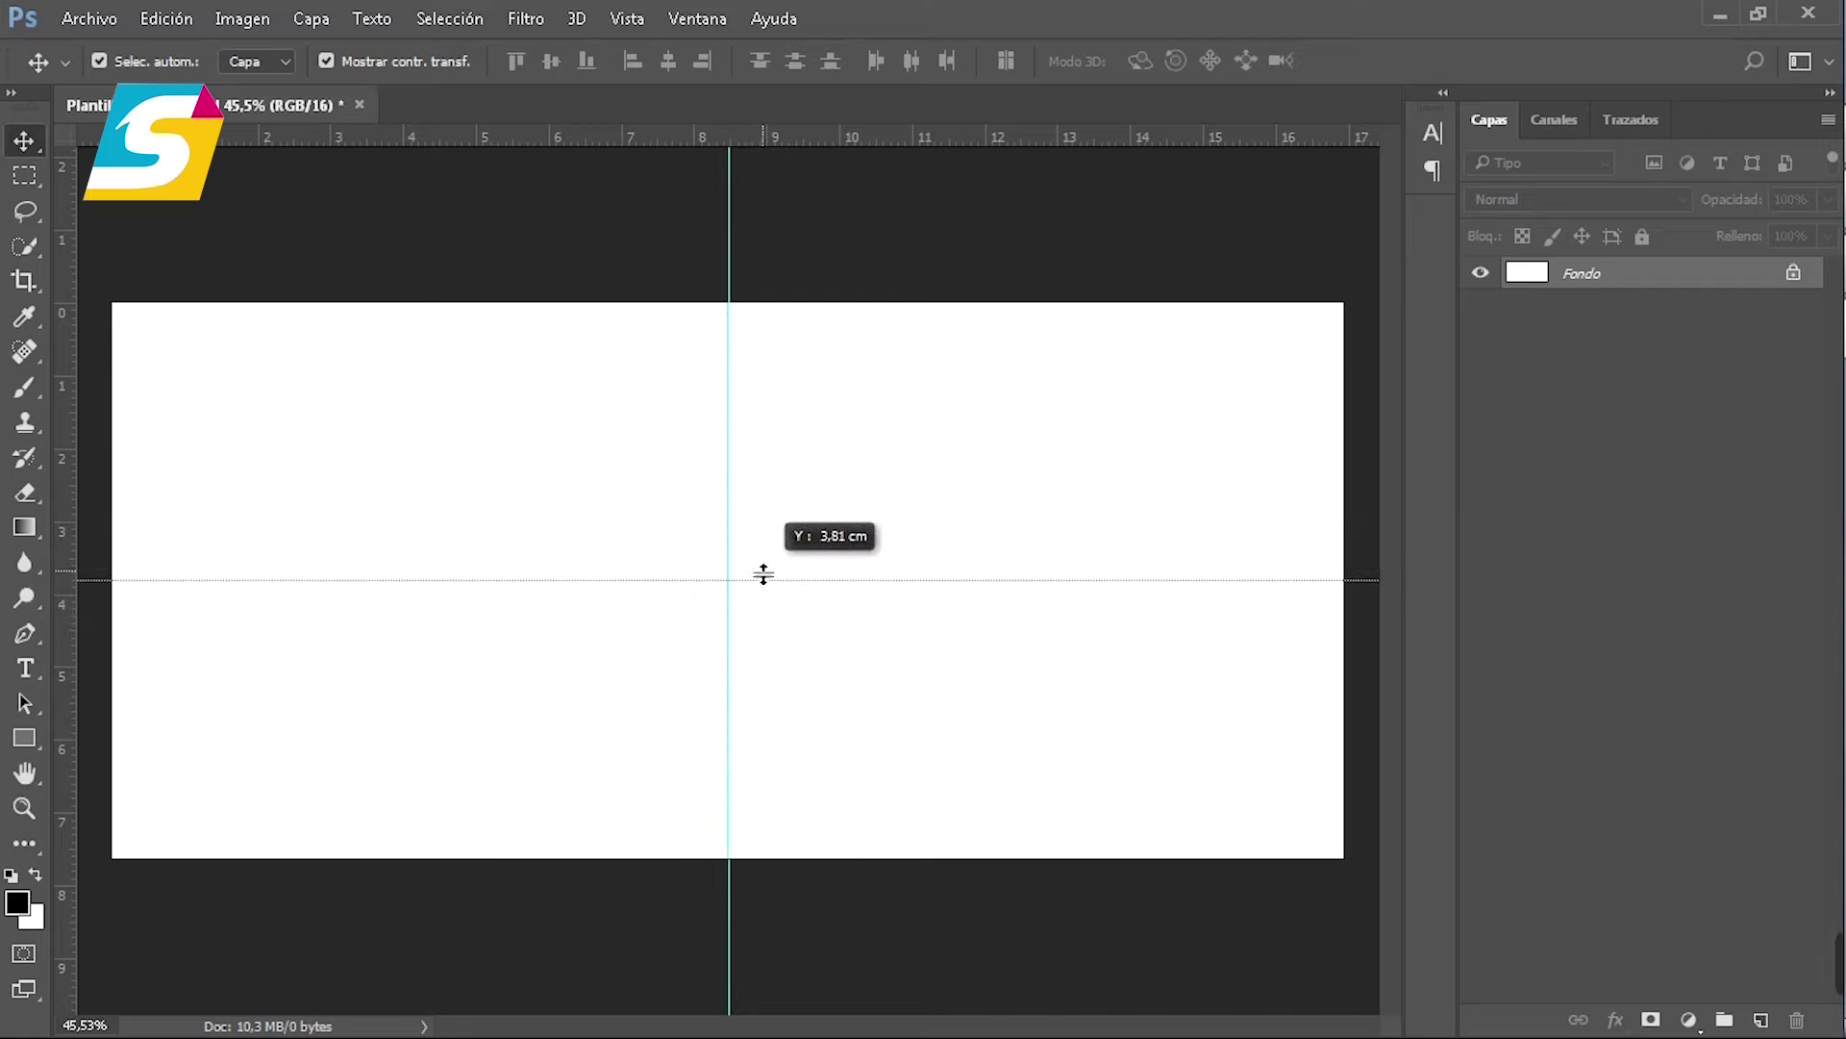
{"action": "left_click_drag", "start_coordinate": [764, 568], "coordinate": [764, 580]}
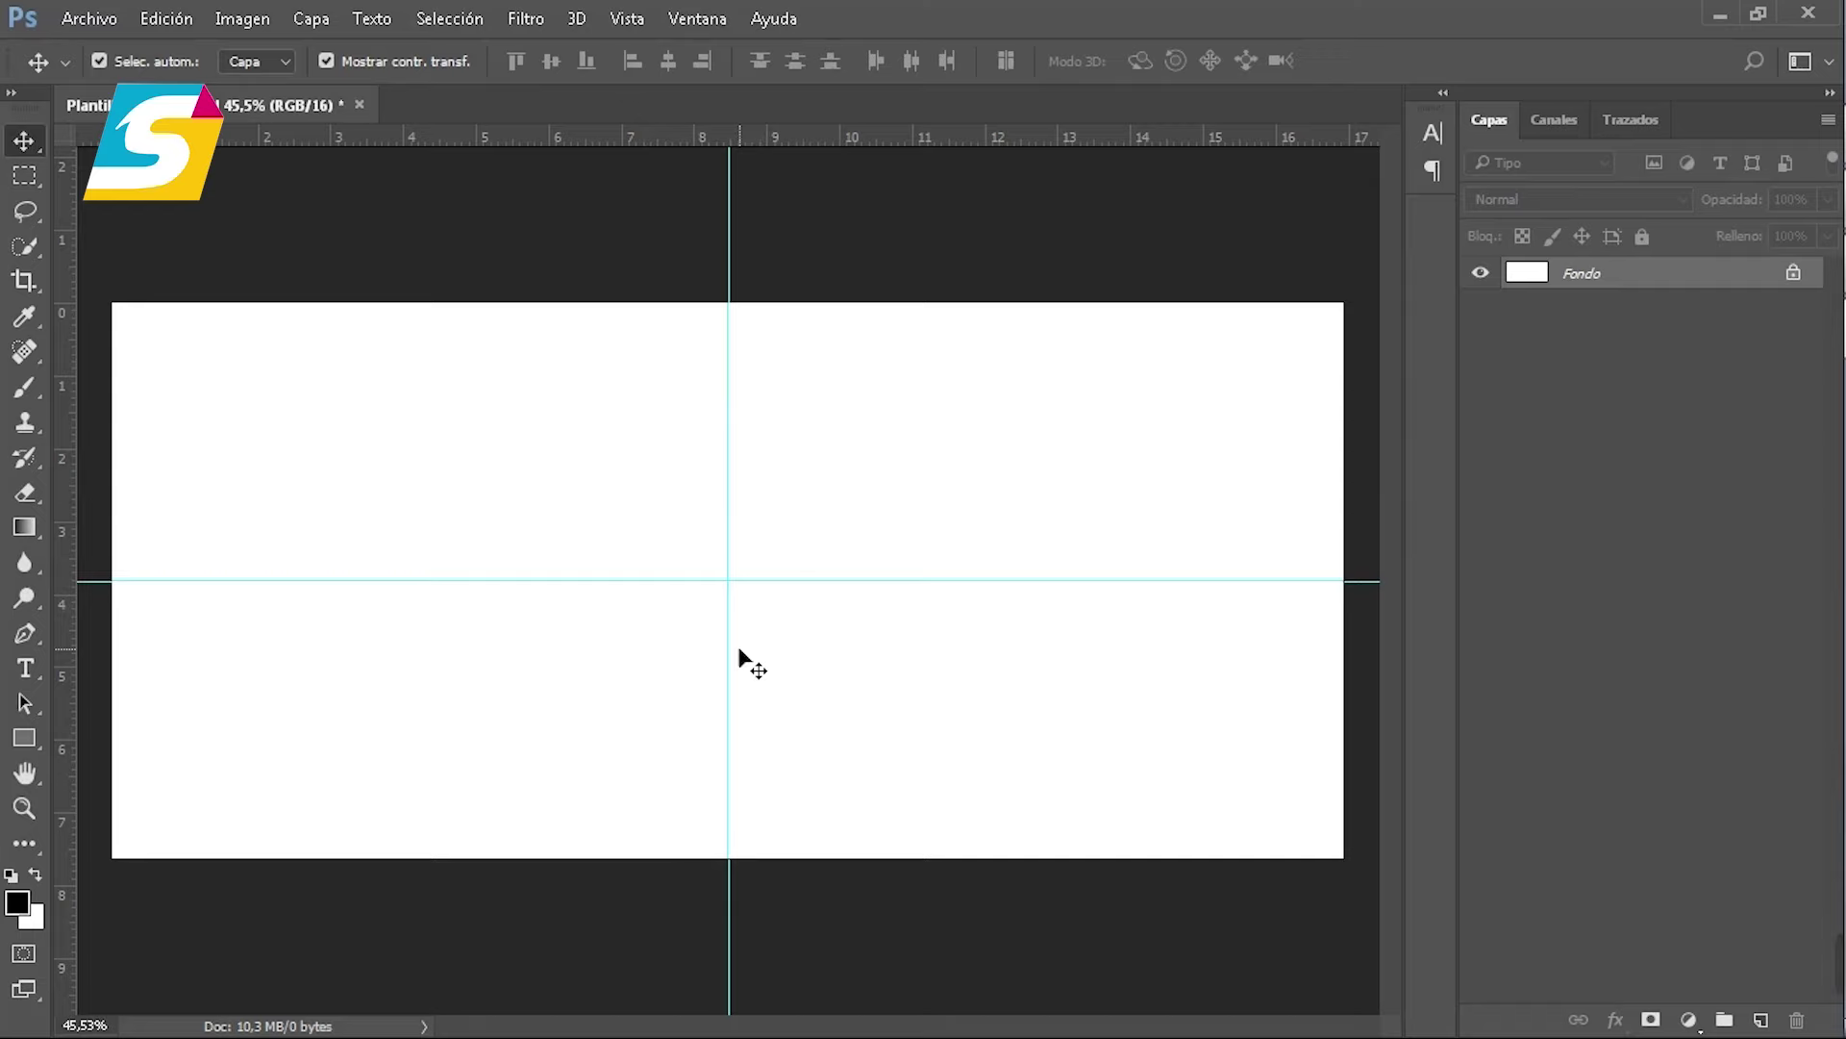
Step: Open the Imagen sin fondo character image and drag it into Plantilla Spiderman
{"action": "left_click", "coordinate": [90, 21]}
{"action": "left_click", "coordinate": [128, 75]}
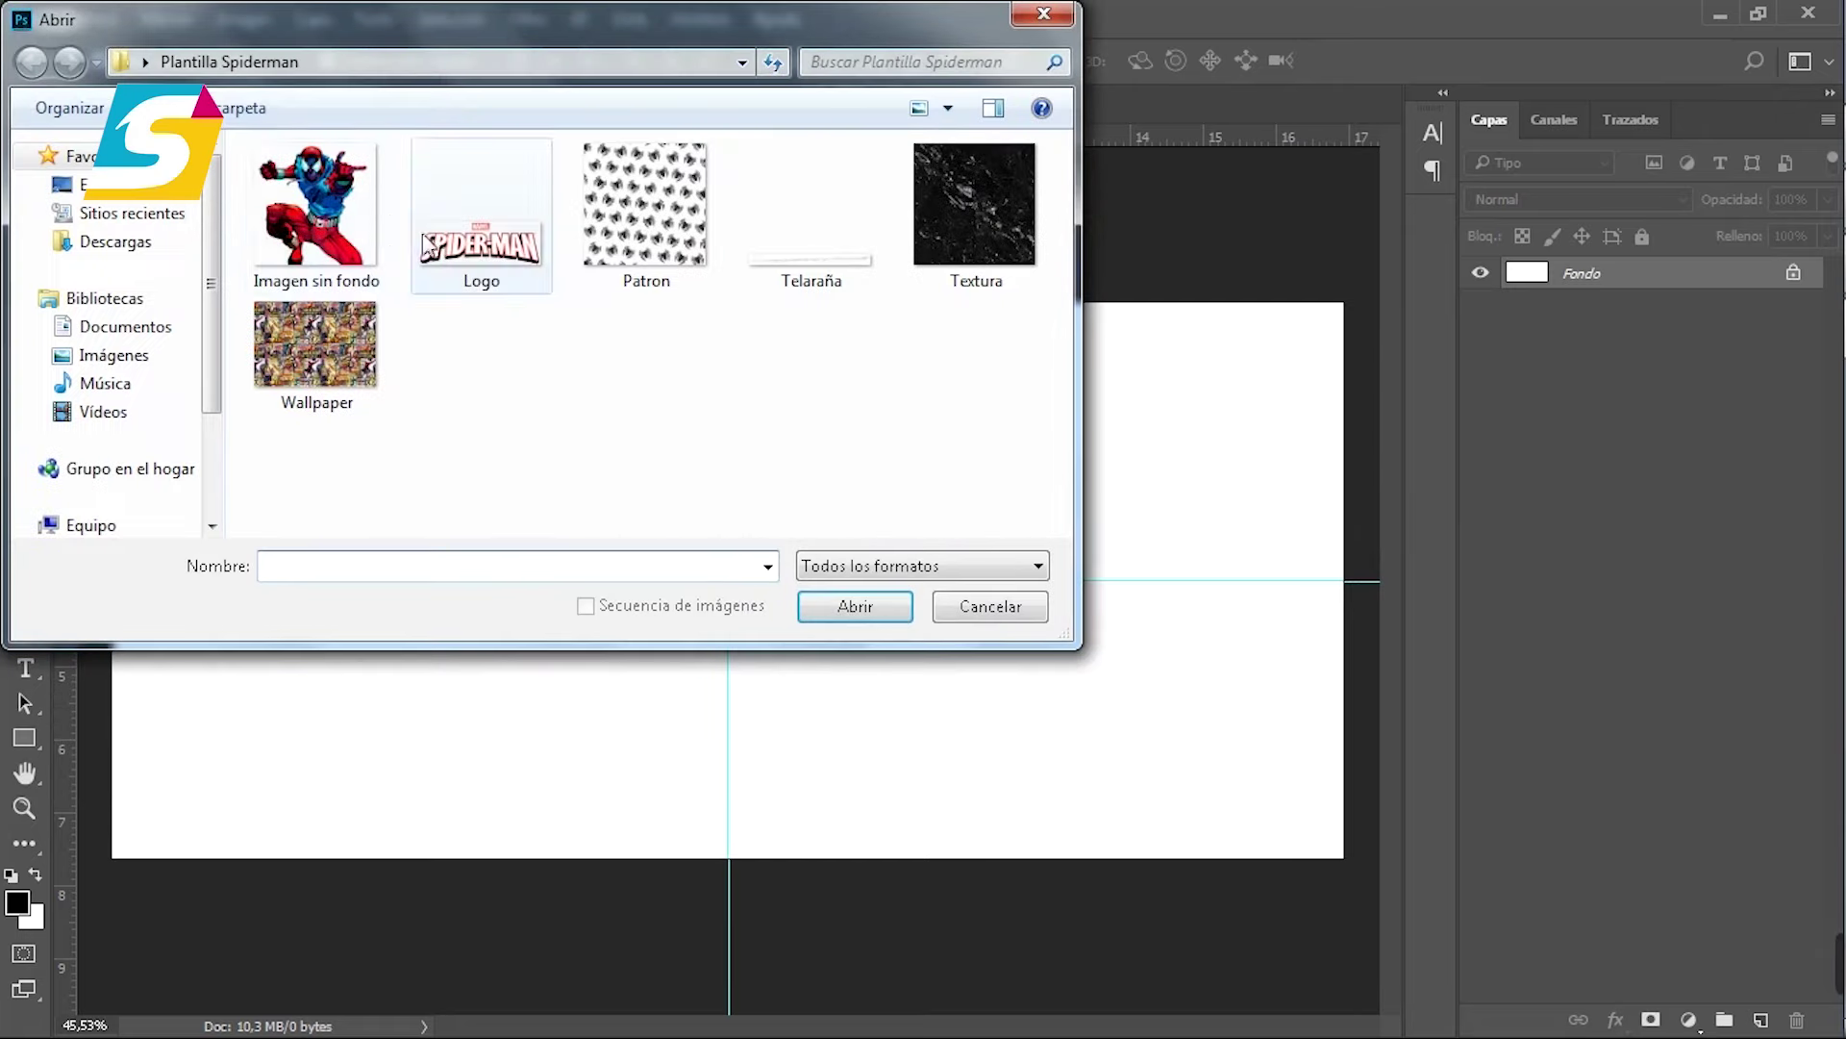
{"action": "left_click", "coordinate": [363, 245]}
{"action": "left_click", "coordinate": [852, 606]}
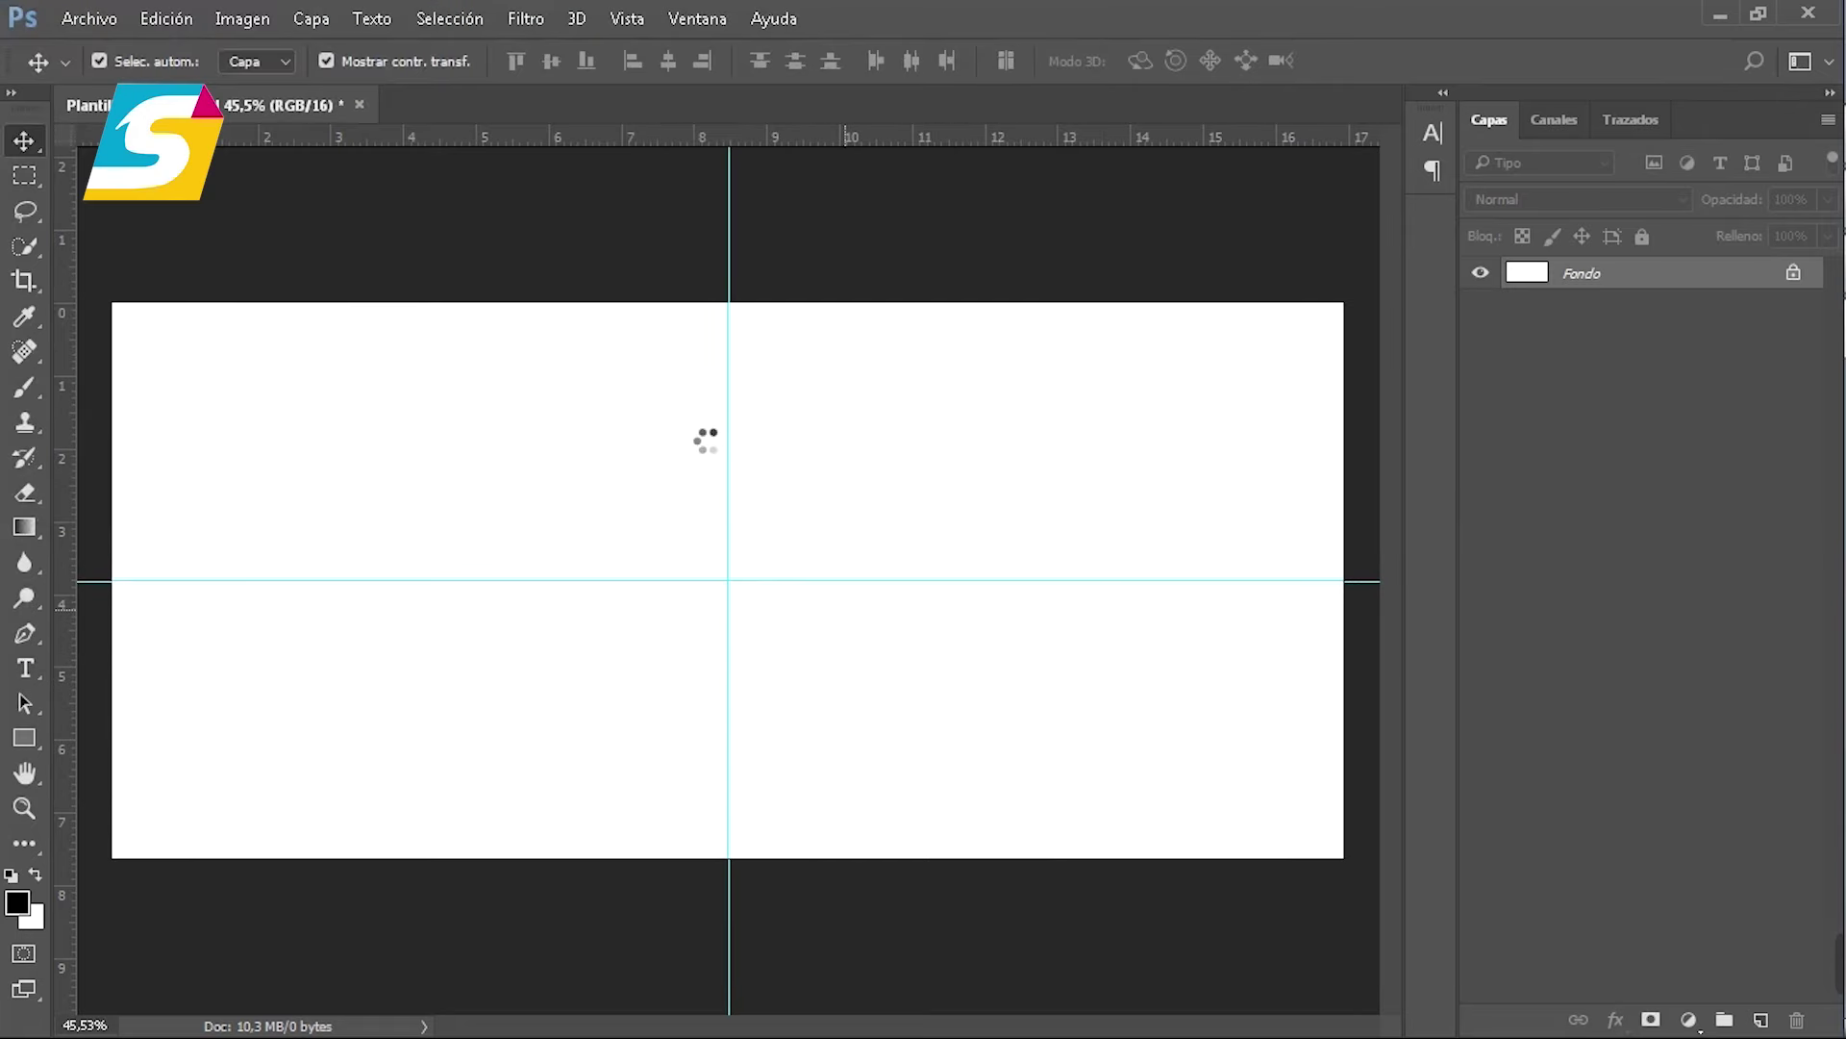
{"action": "left_click_drag", "start_coordinate": [558, 104], "coordinate": [836, 636]}
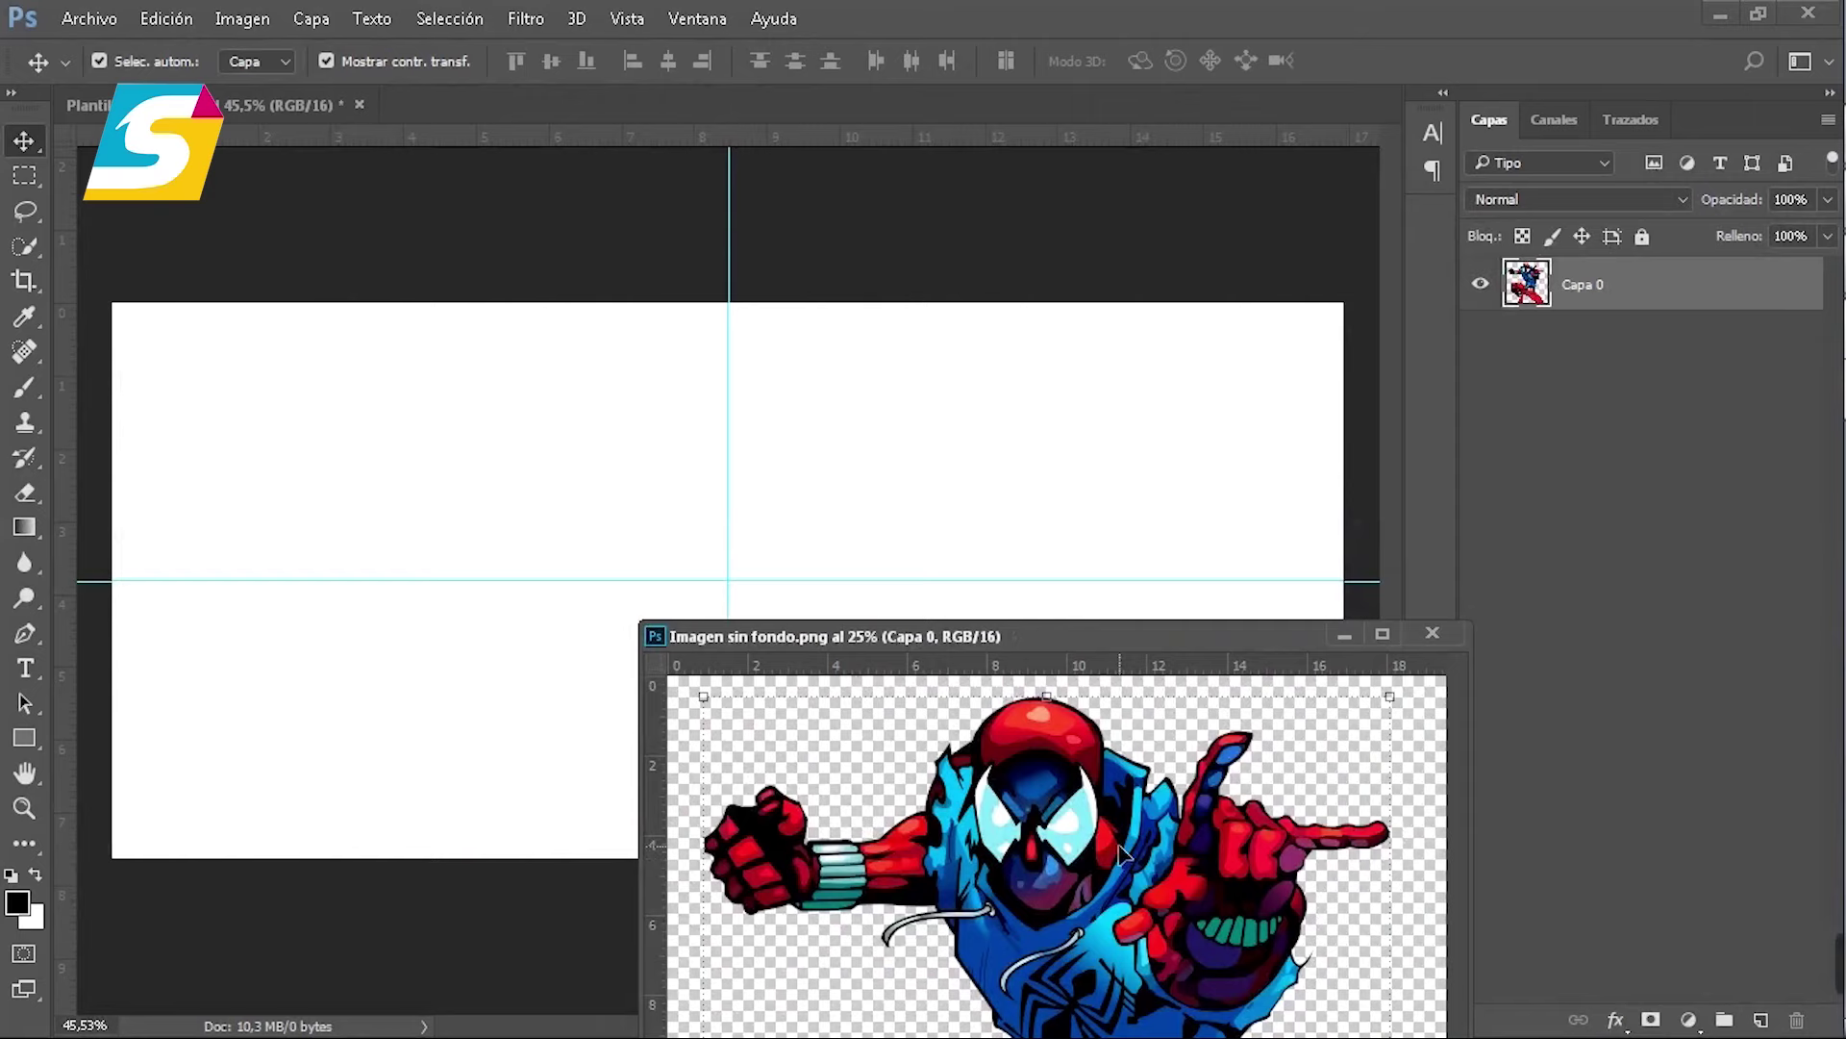
{"action": "left_click_drag", "start_coordinate": [1118, 850], "coordinate": [986, 507]}
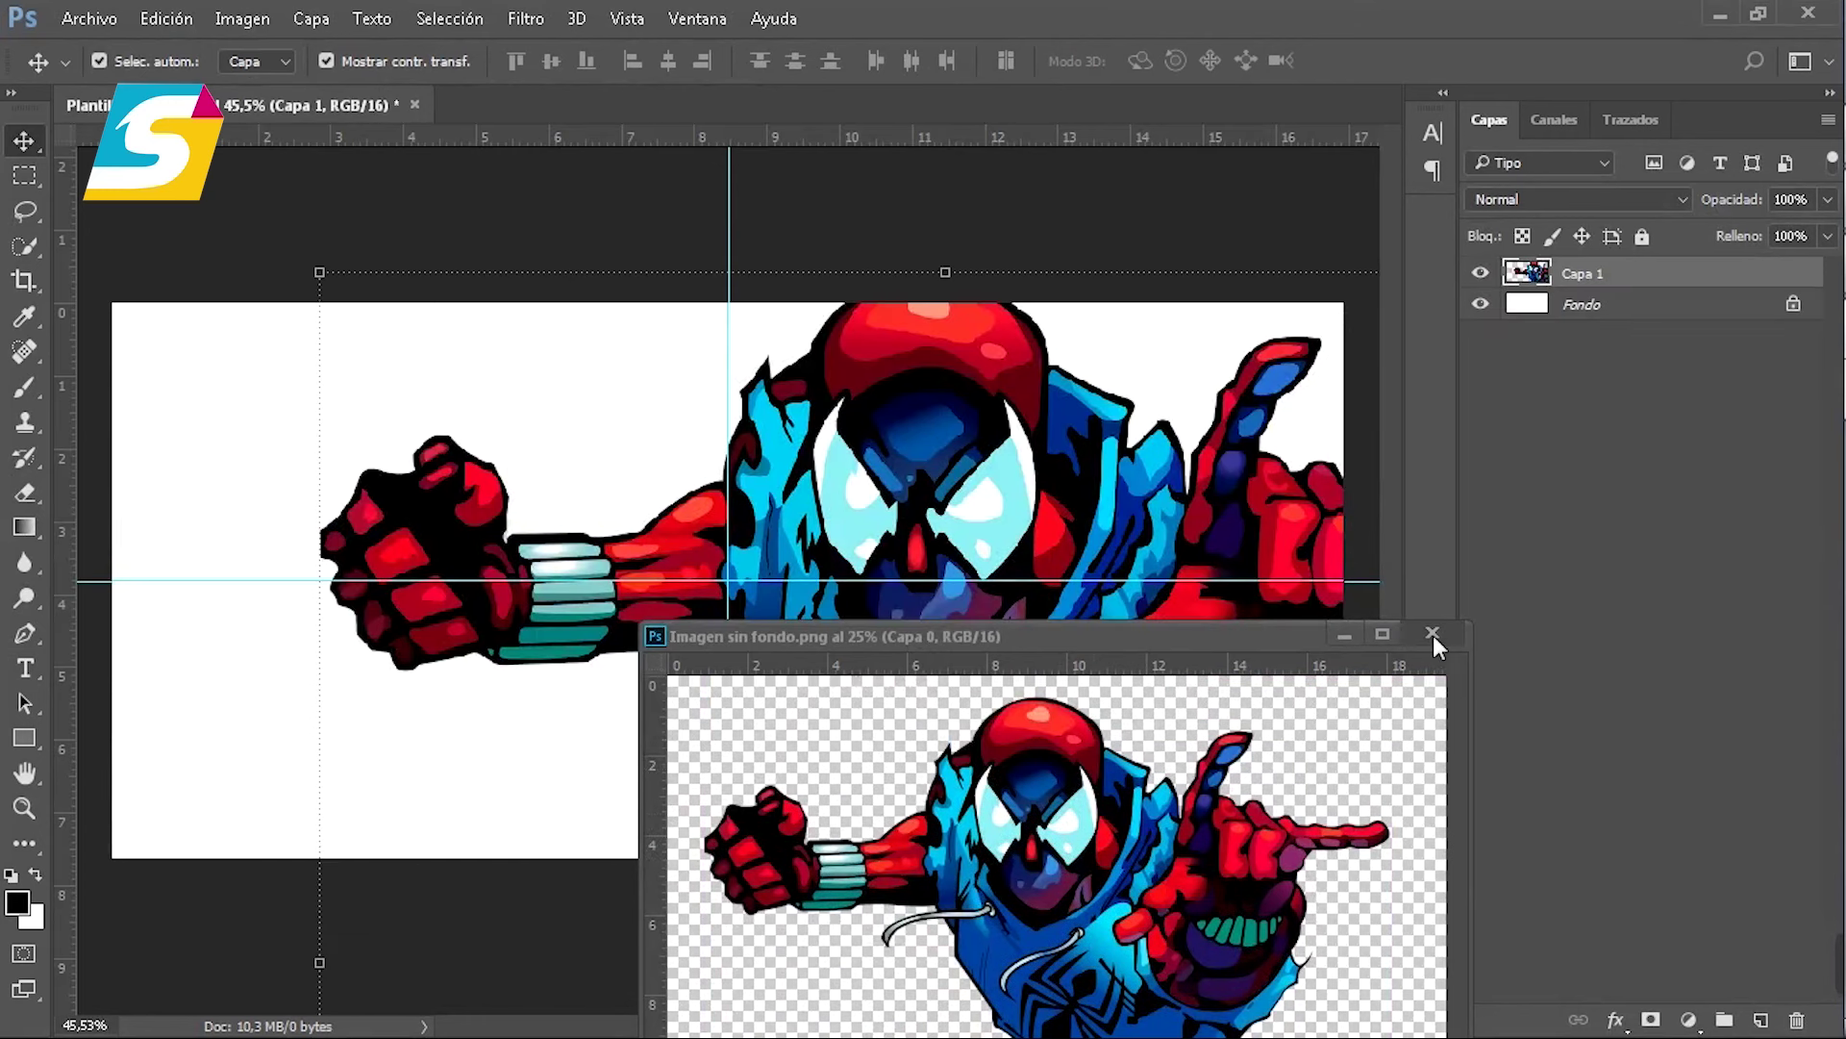
{"action": "left_click", "coordinate": [1433, 632]}
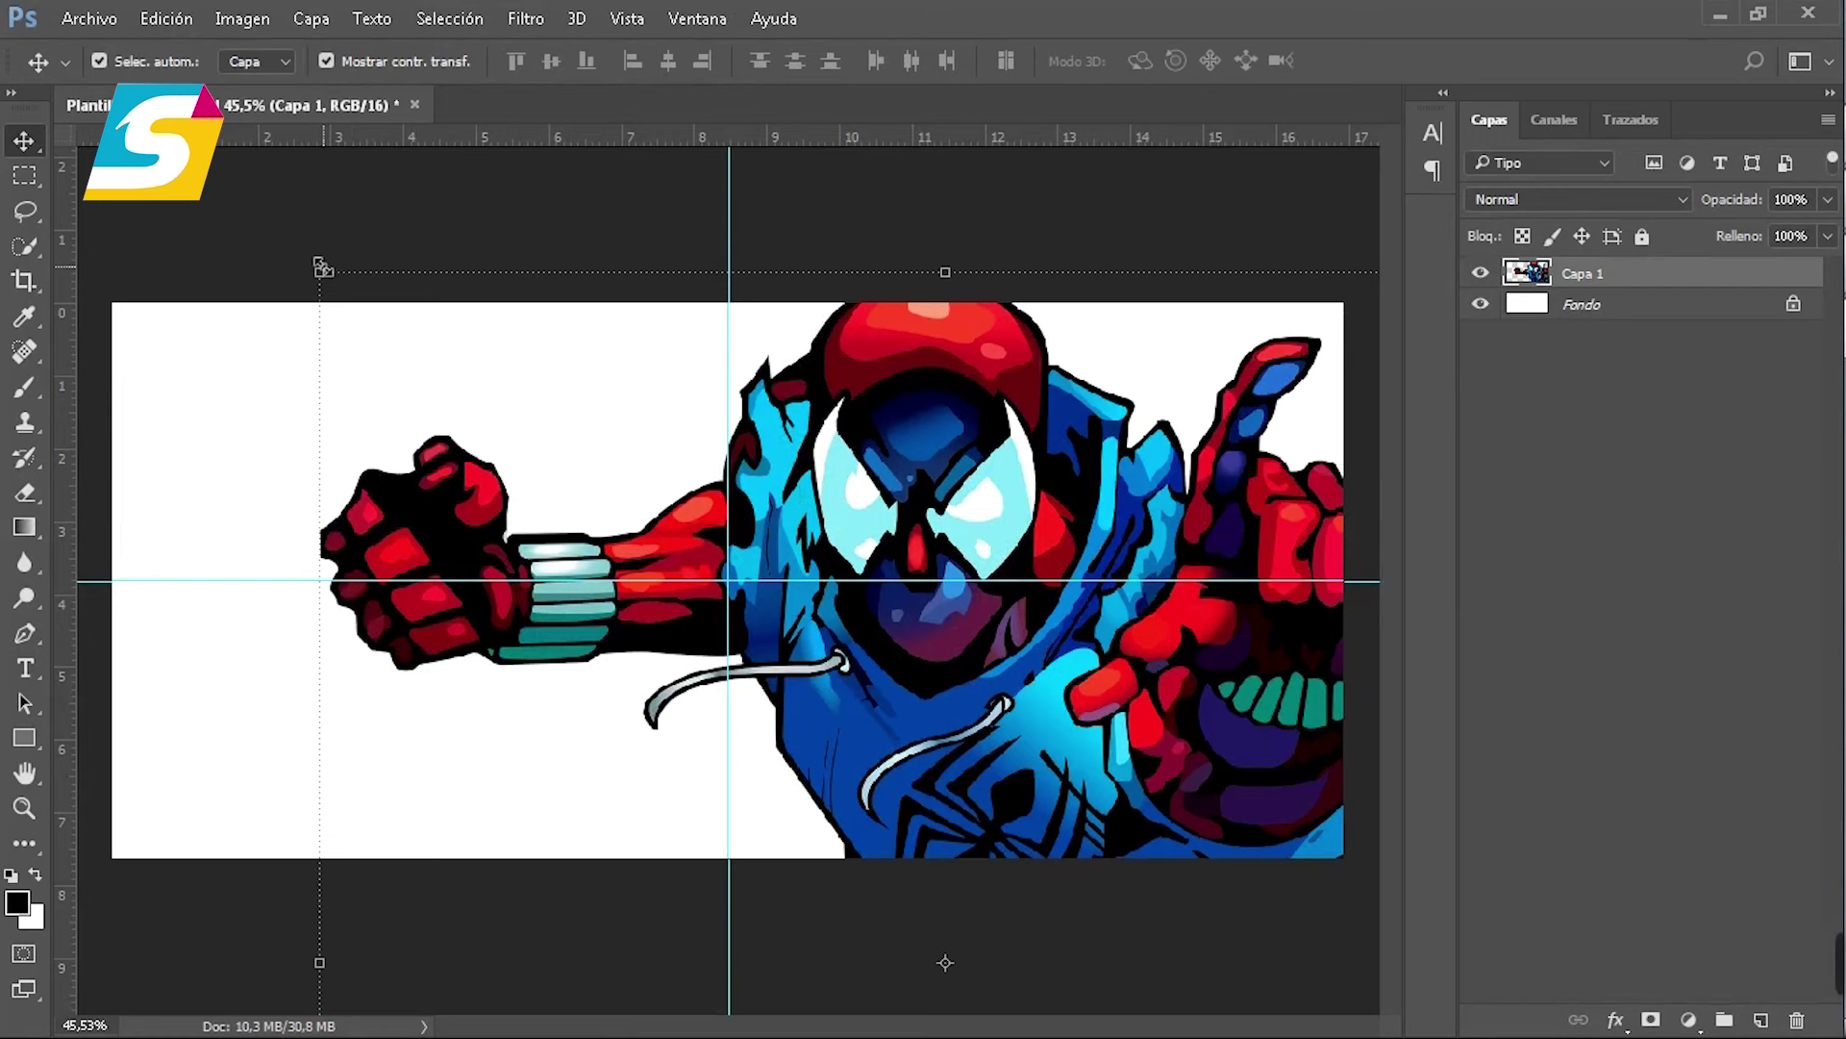
Step: Scale the character to about 59%, centre it near the top and apply
{"action": "left_click", "coordinate": [321, 269]}
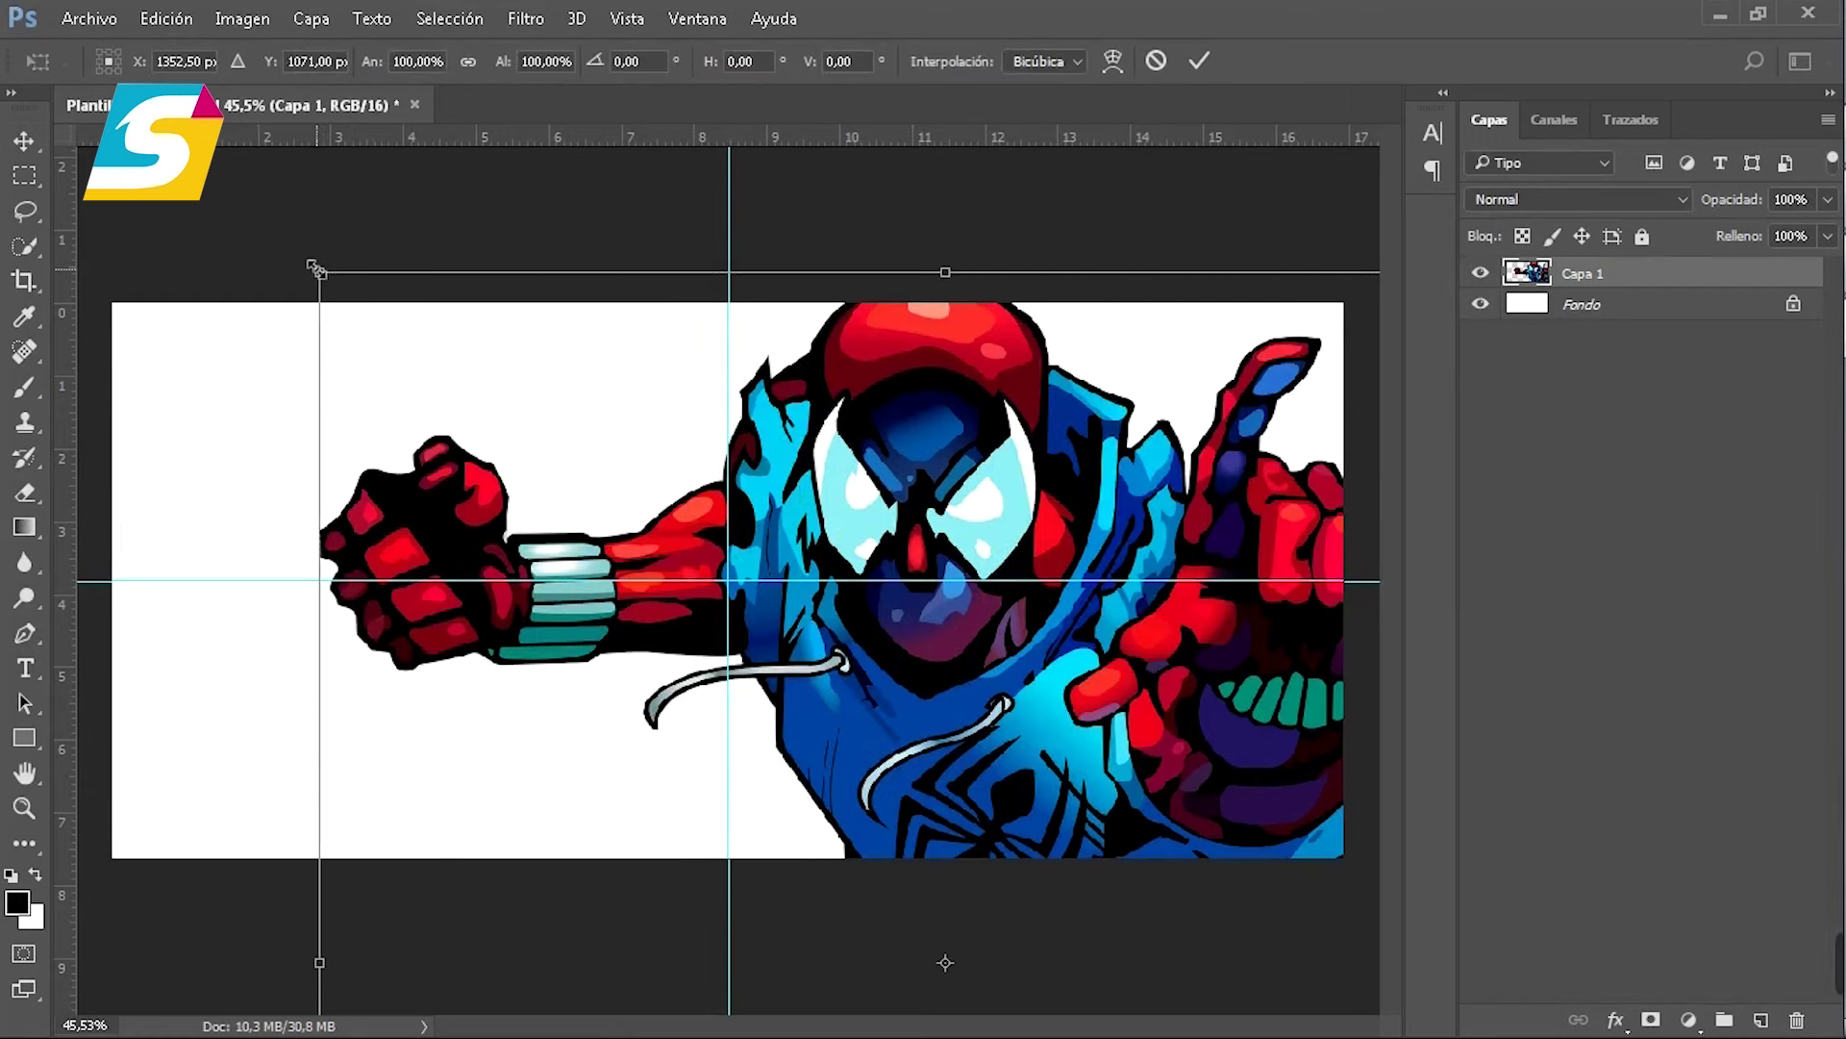
{"action": "left_click_drag", "start_coordinate": [316, 267], "coordinate": [973, 698]}
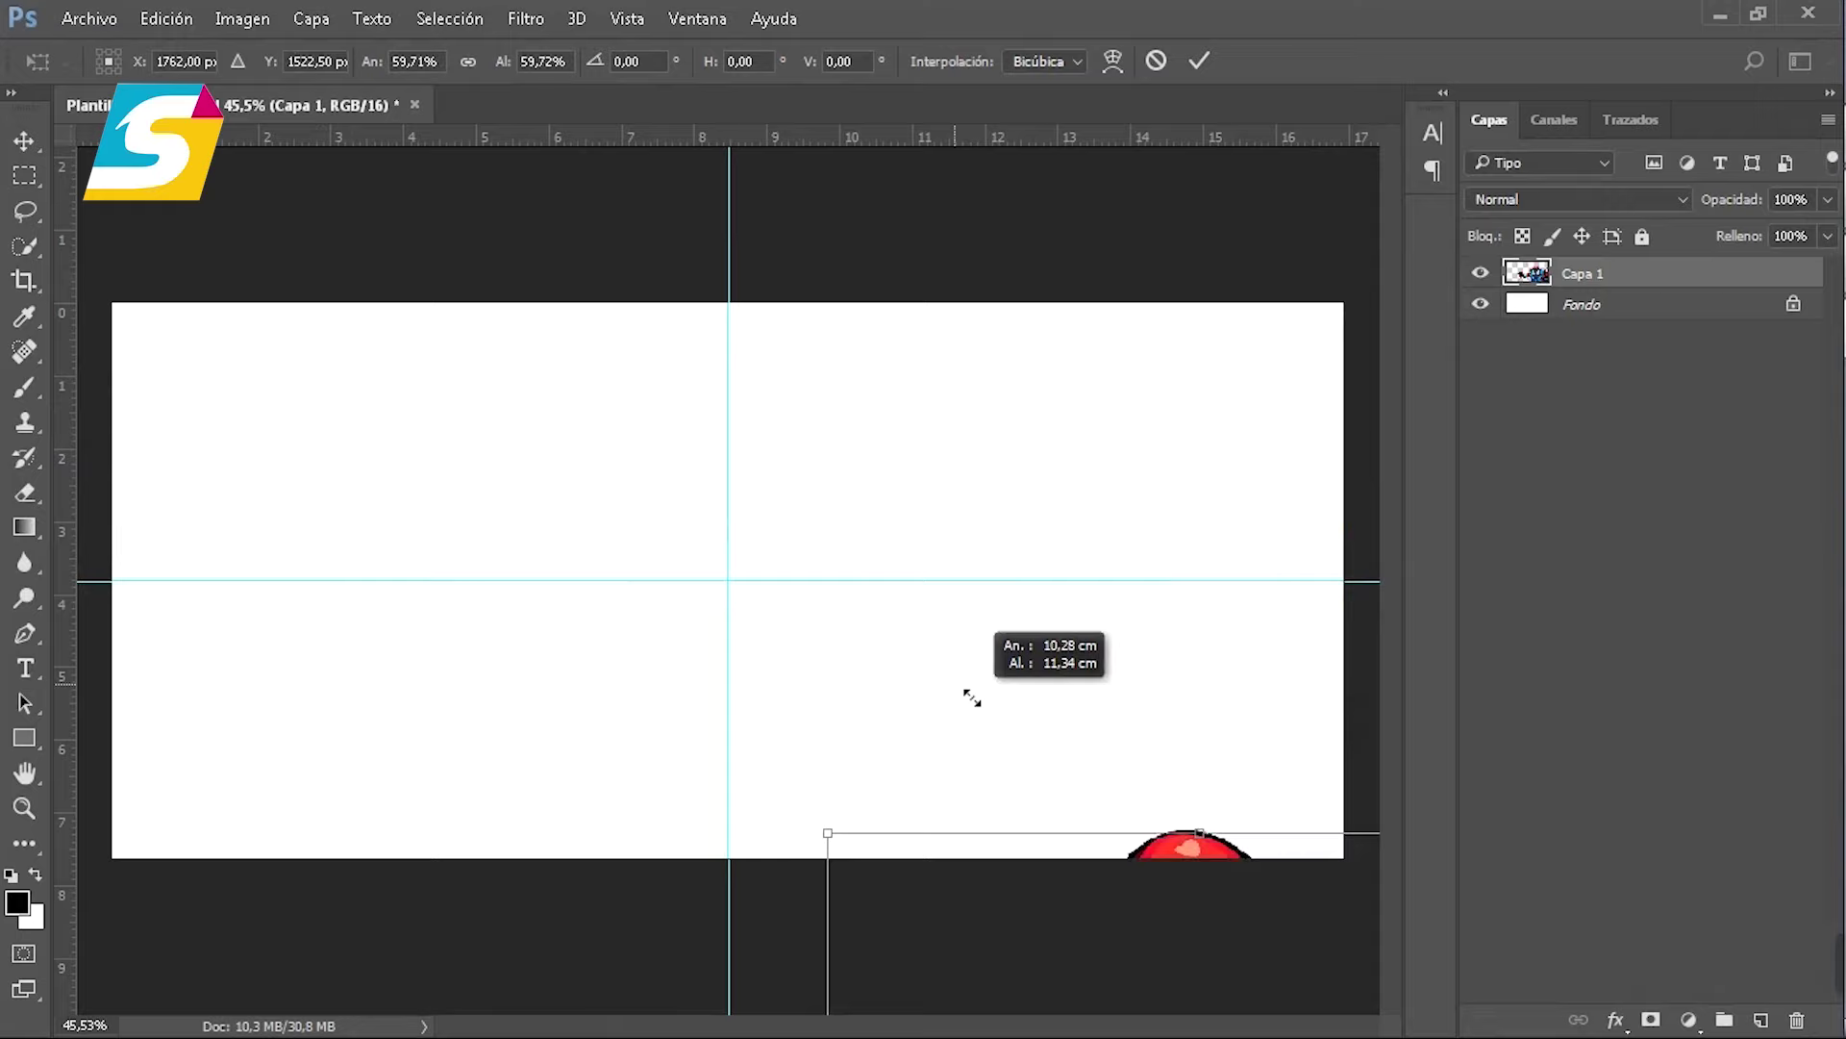
{"action": "left_click_drag", "start_coordinate": [1145, 918], "coordinate": [686, 403]}
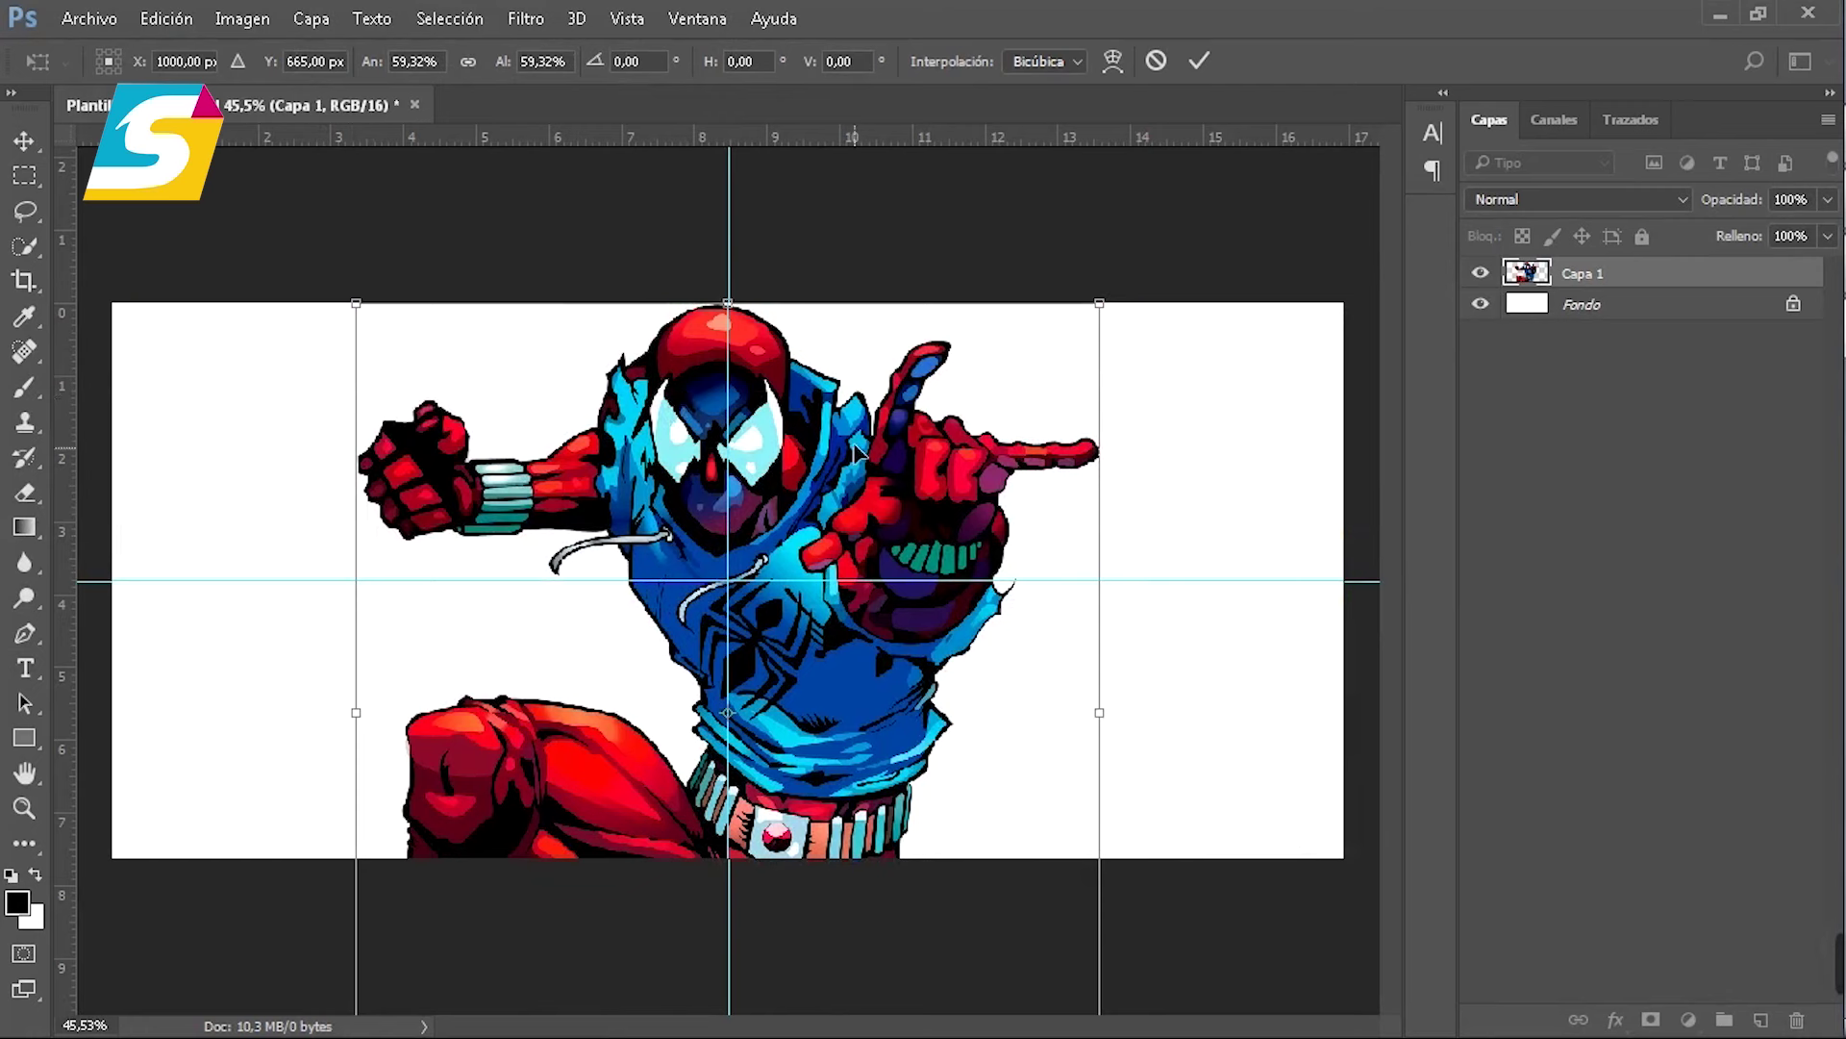
{"action": "left_click_drag", "start_coordinate": [851, 441], "coordinate": [851, 441]}
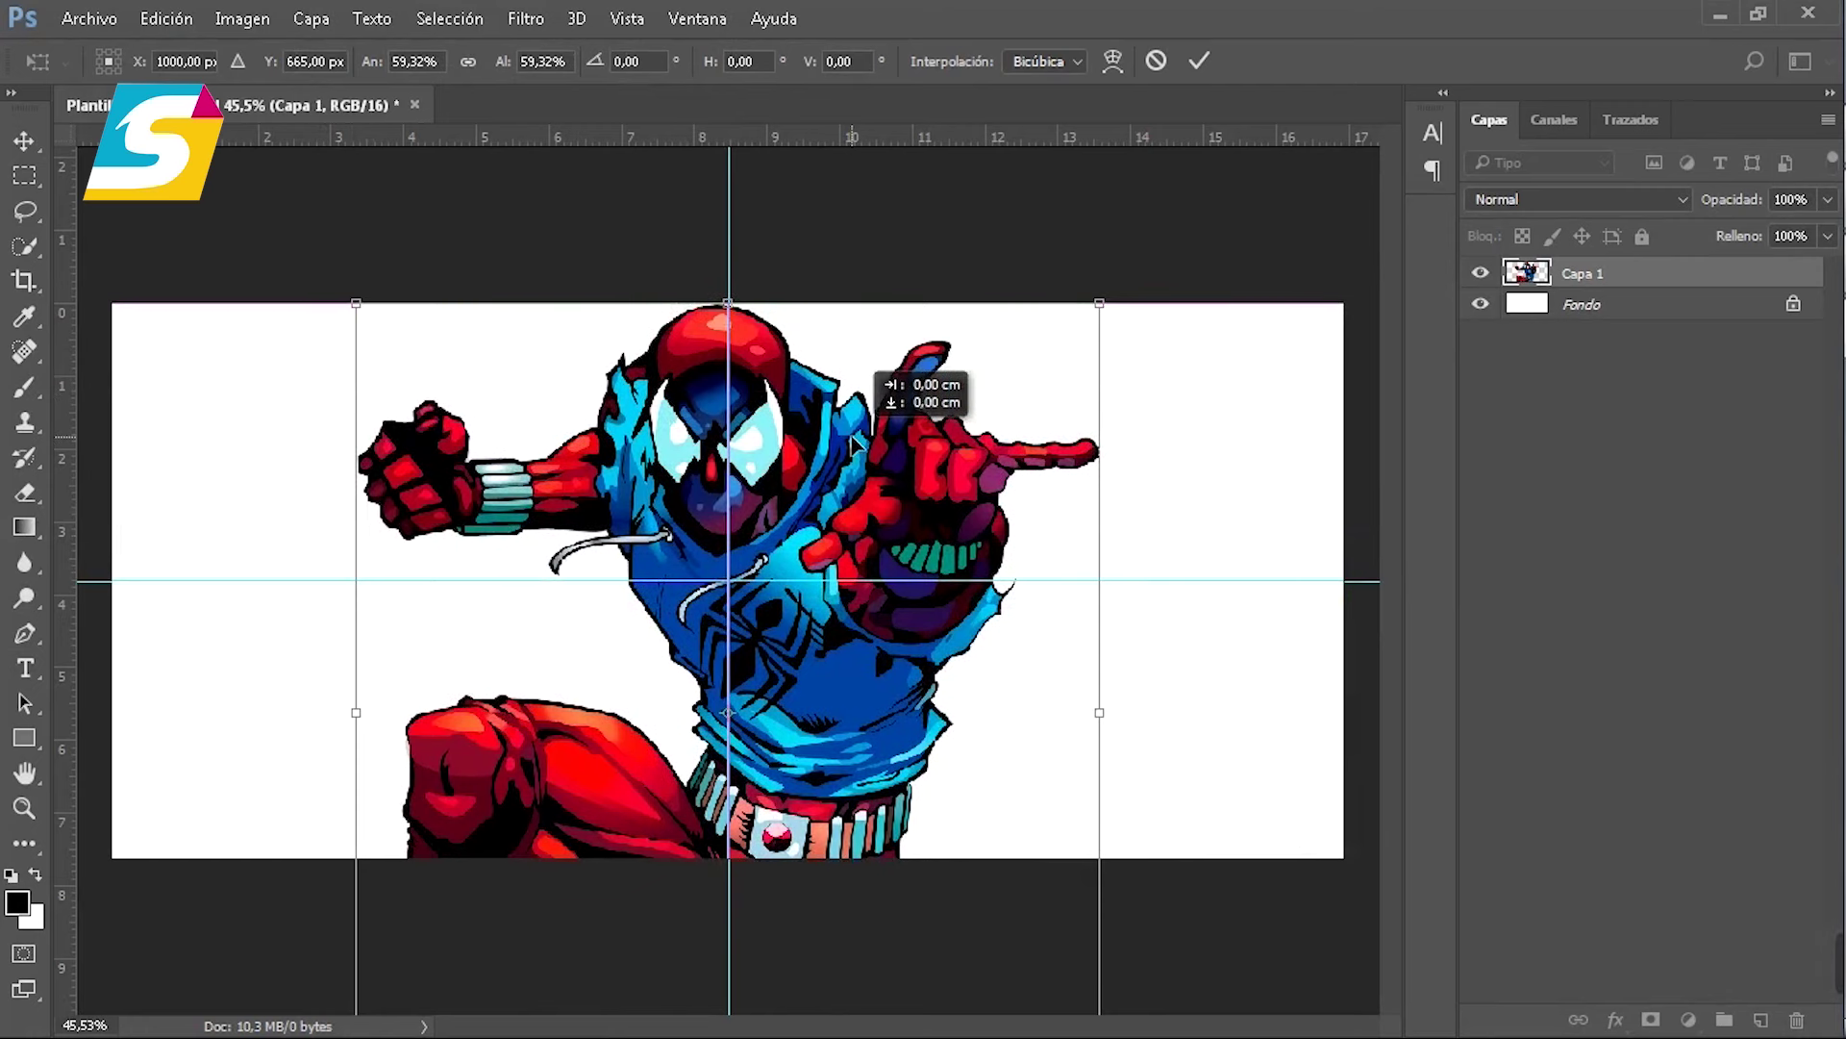
{"action": "key", "text": "Up"}
{"action": "key", "text": "Up"}
{"action": "key", "text": "Up"}
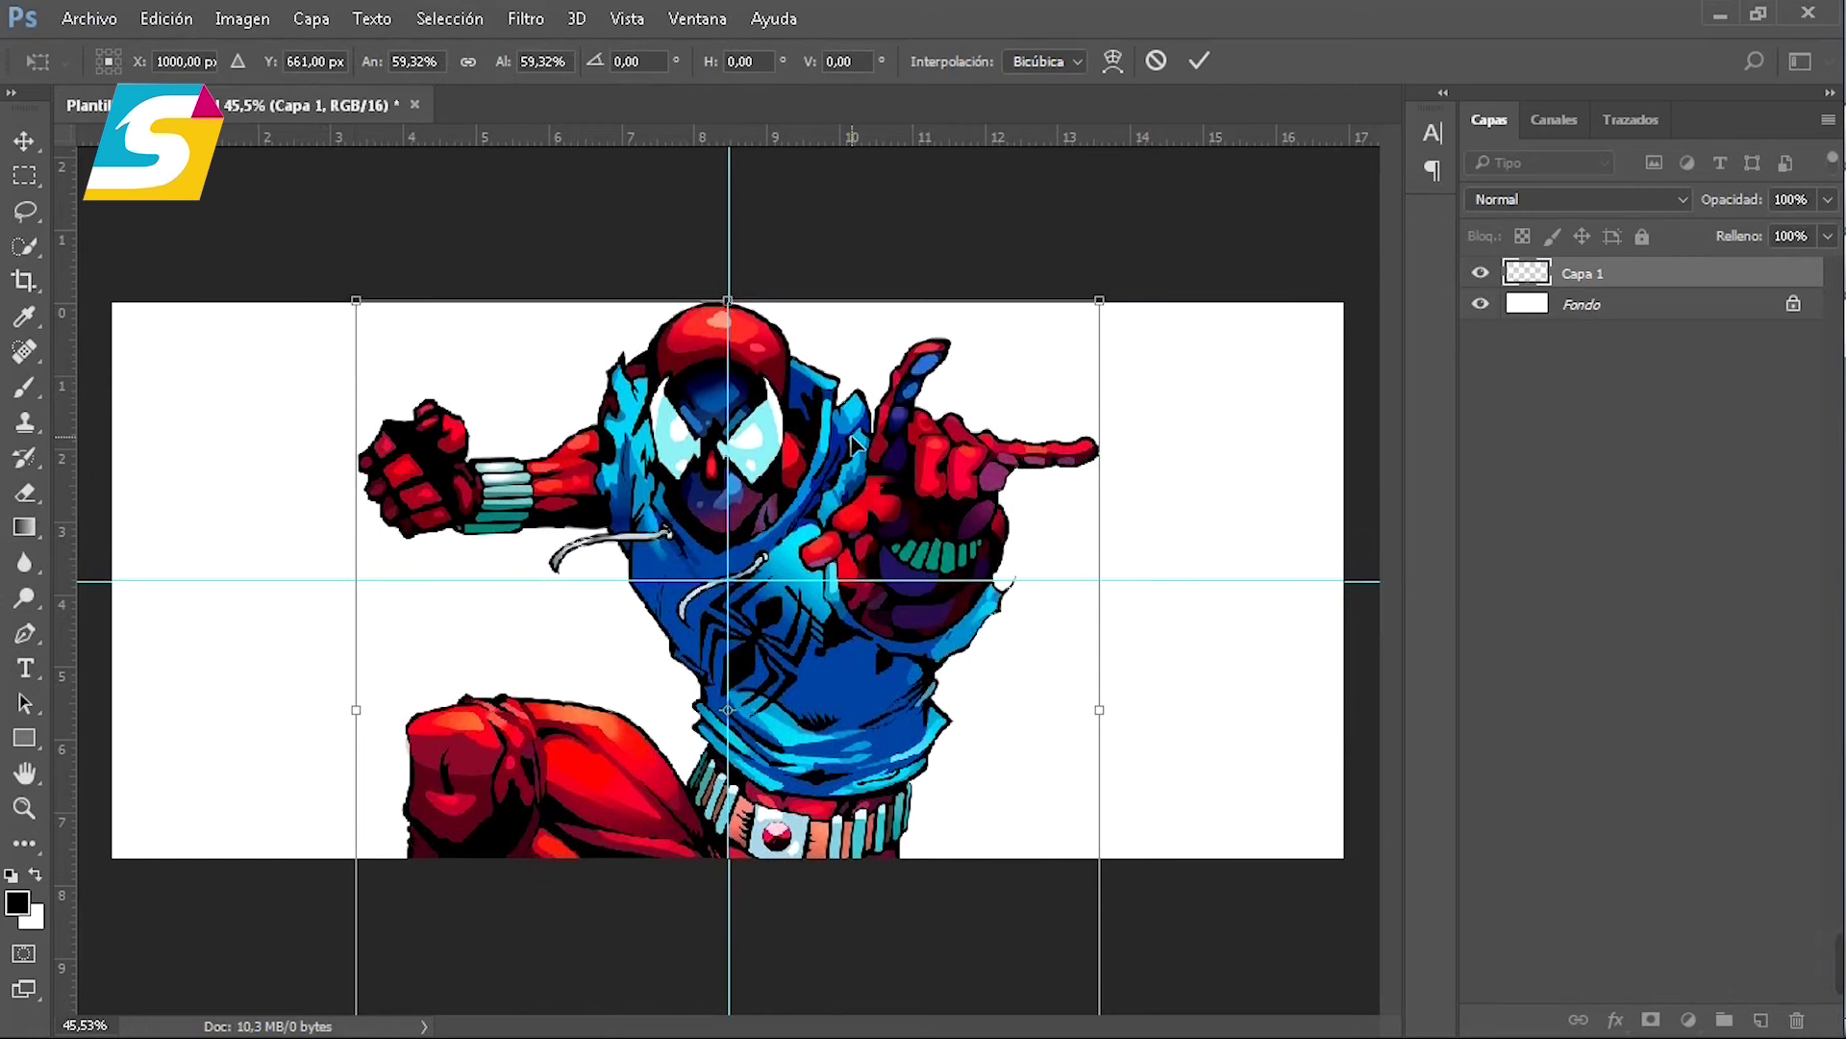
{"action": "key", "text": "Up"}
{"action": "key", "text": "Up"}
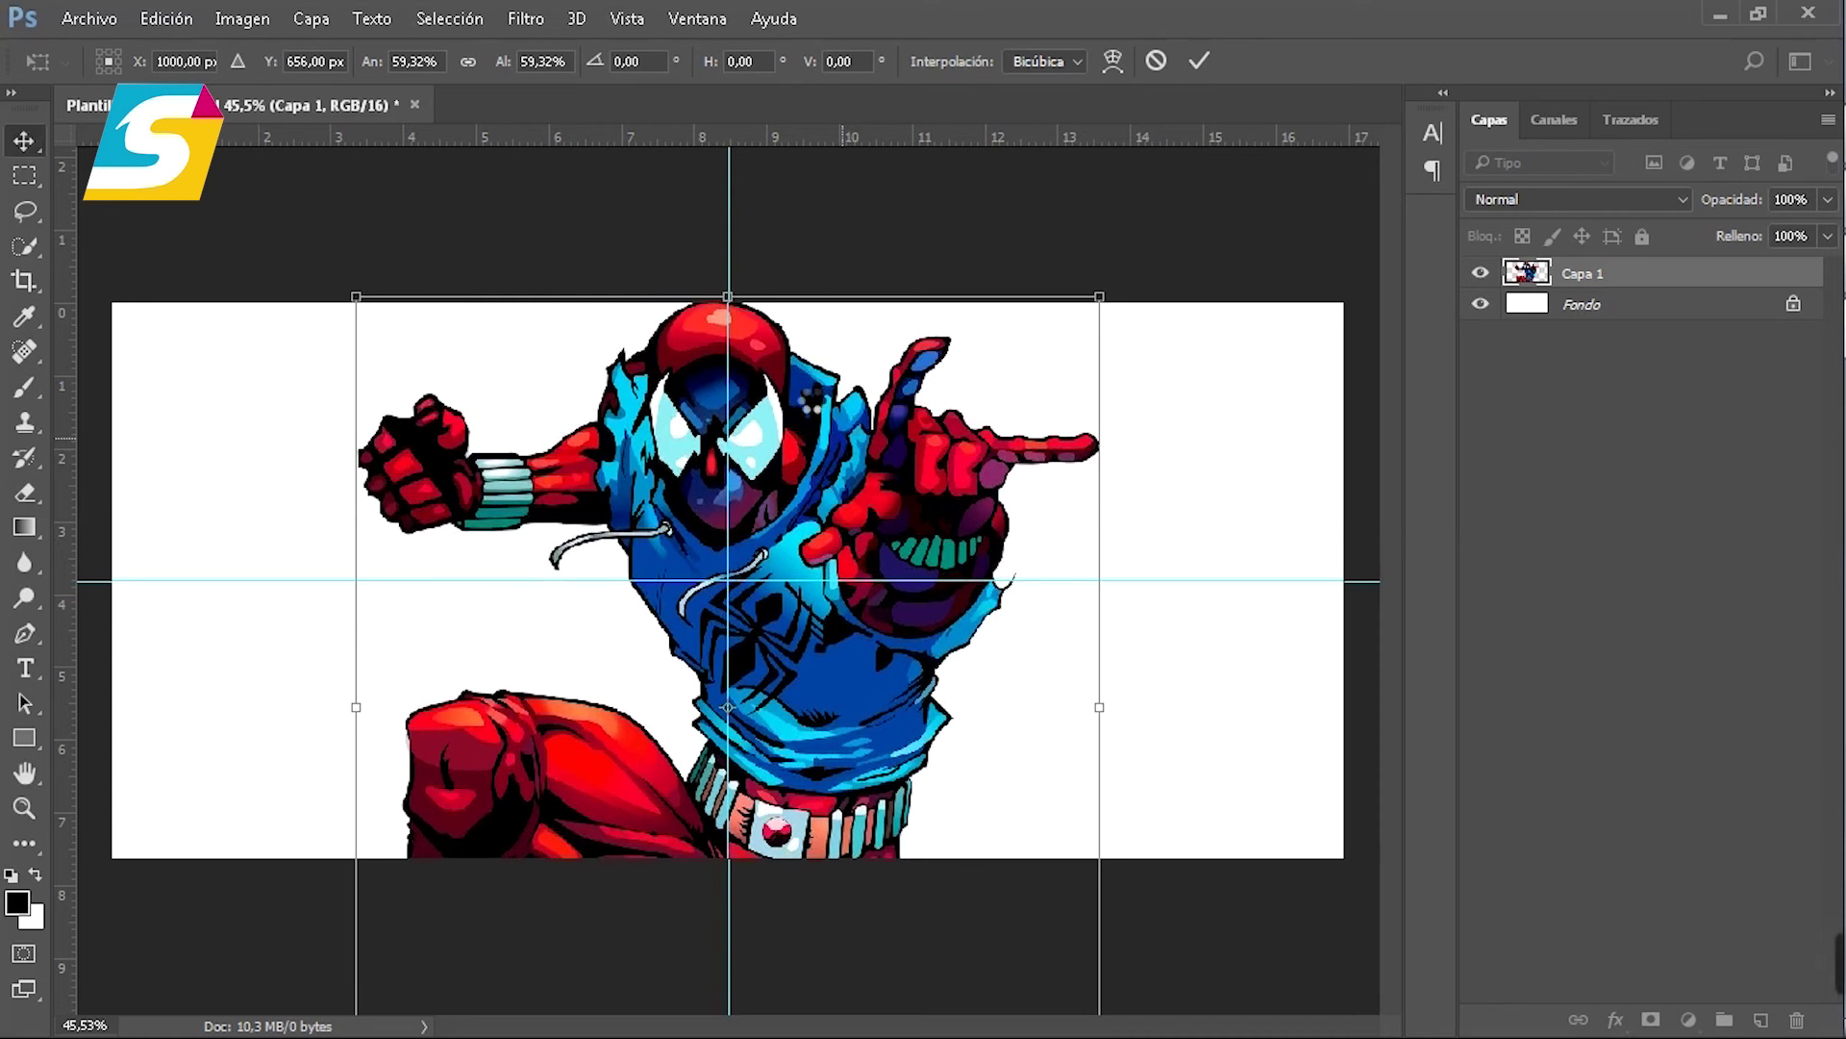
{"action": "key", "text": "Return"}
Step: Open Logo.png and drag it into the banner, accepting the profile and bit-depth warnings
{"action": "left_click", "coordinate": [110, 21]}
{"action": "left_click", "coordinate": [101, 74]}
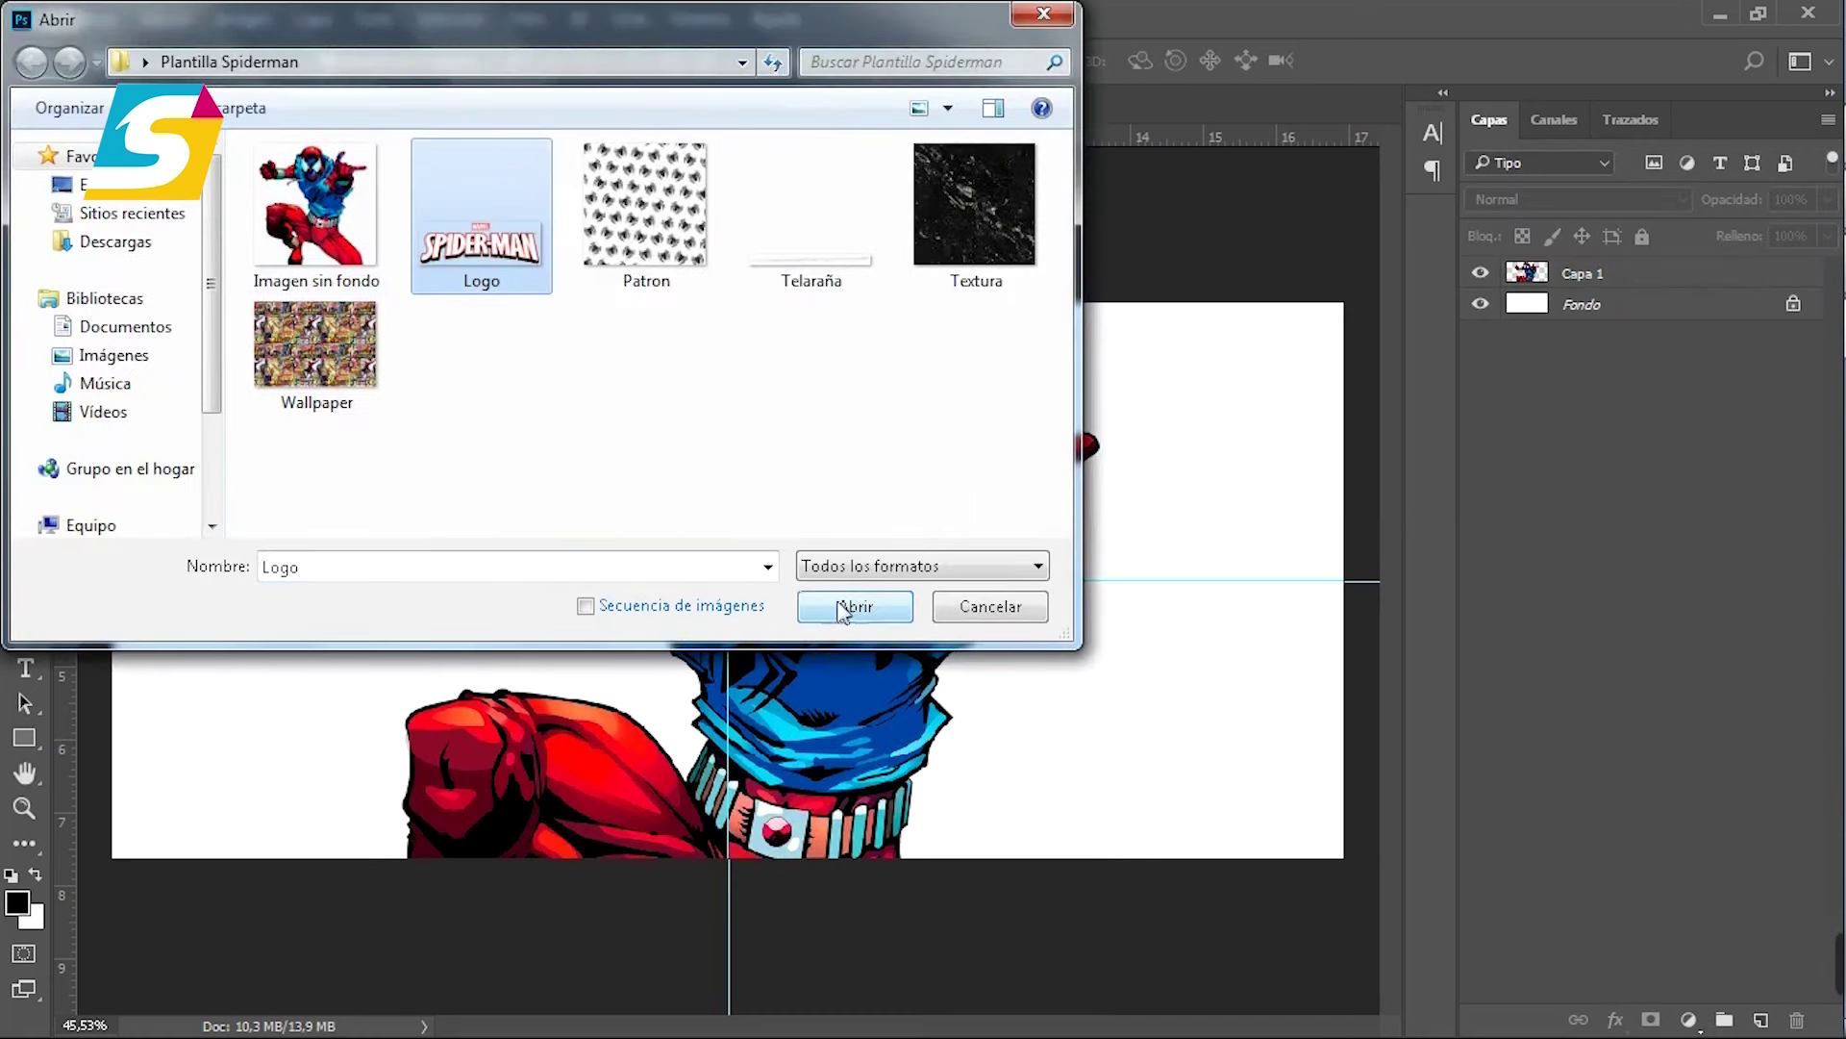
{"action": "left_click", "coordinate": [855, 607]}
{"action": "left_click", "coordinate": [1085, 528]}
{"action": "left_click_drag", "start_coordinate": [590, 106], "coordinate": [739, 534]}
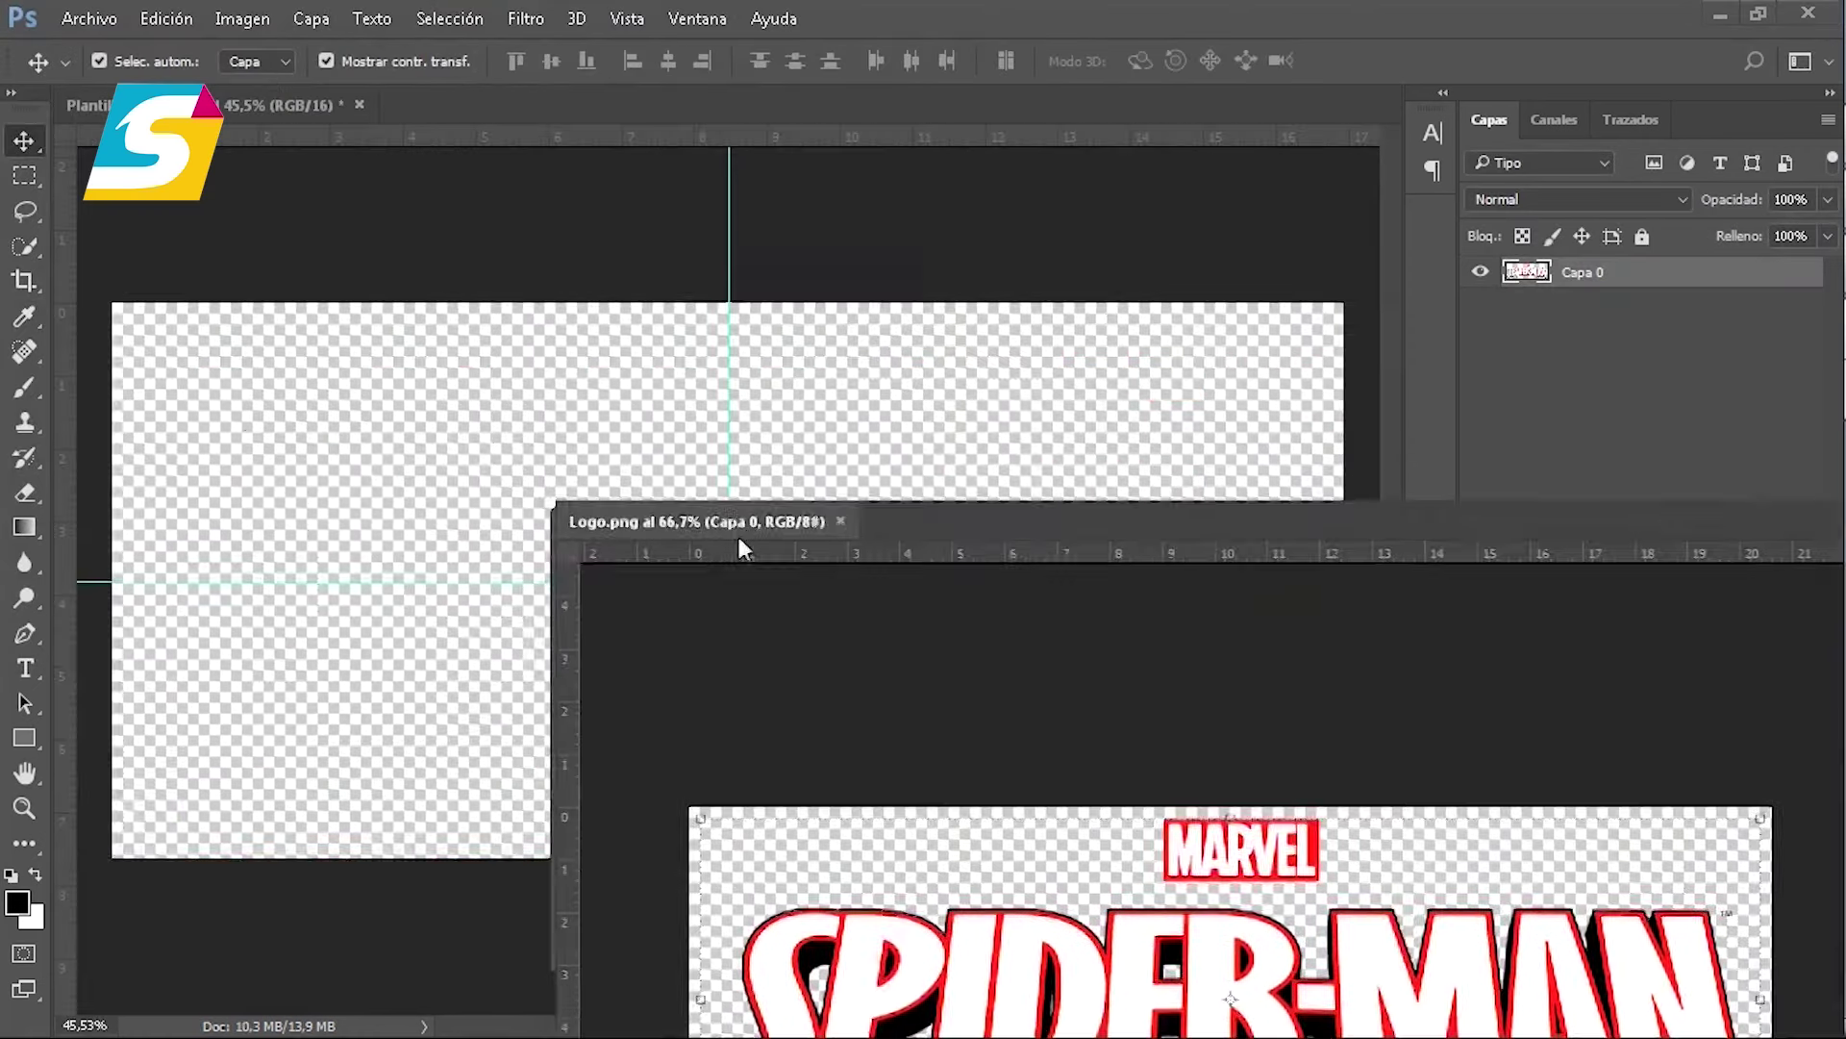
{"action": "left_click_drag", "start_coordinate": [865, 731], "coordinate": [719, 417]}
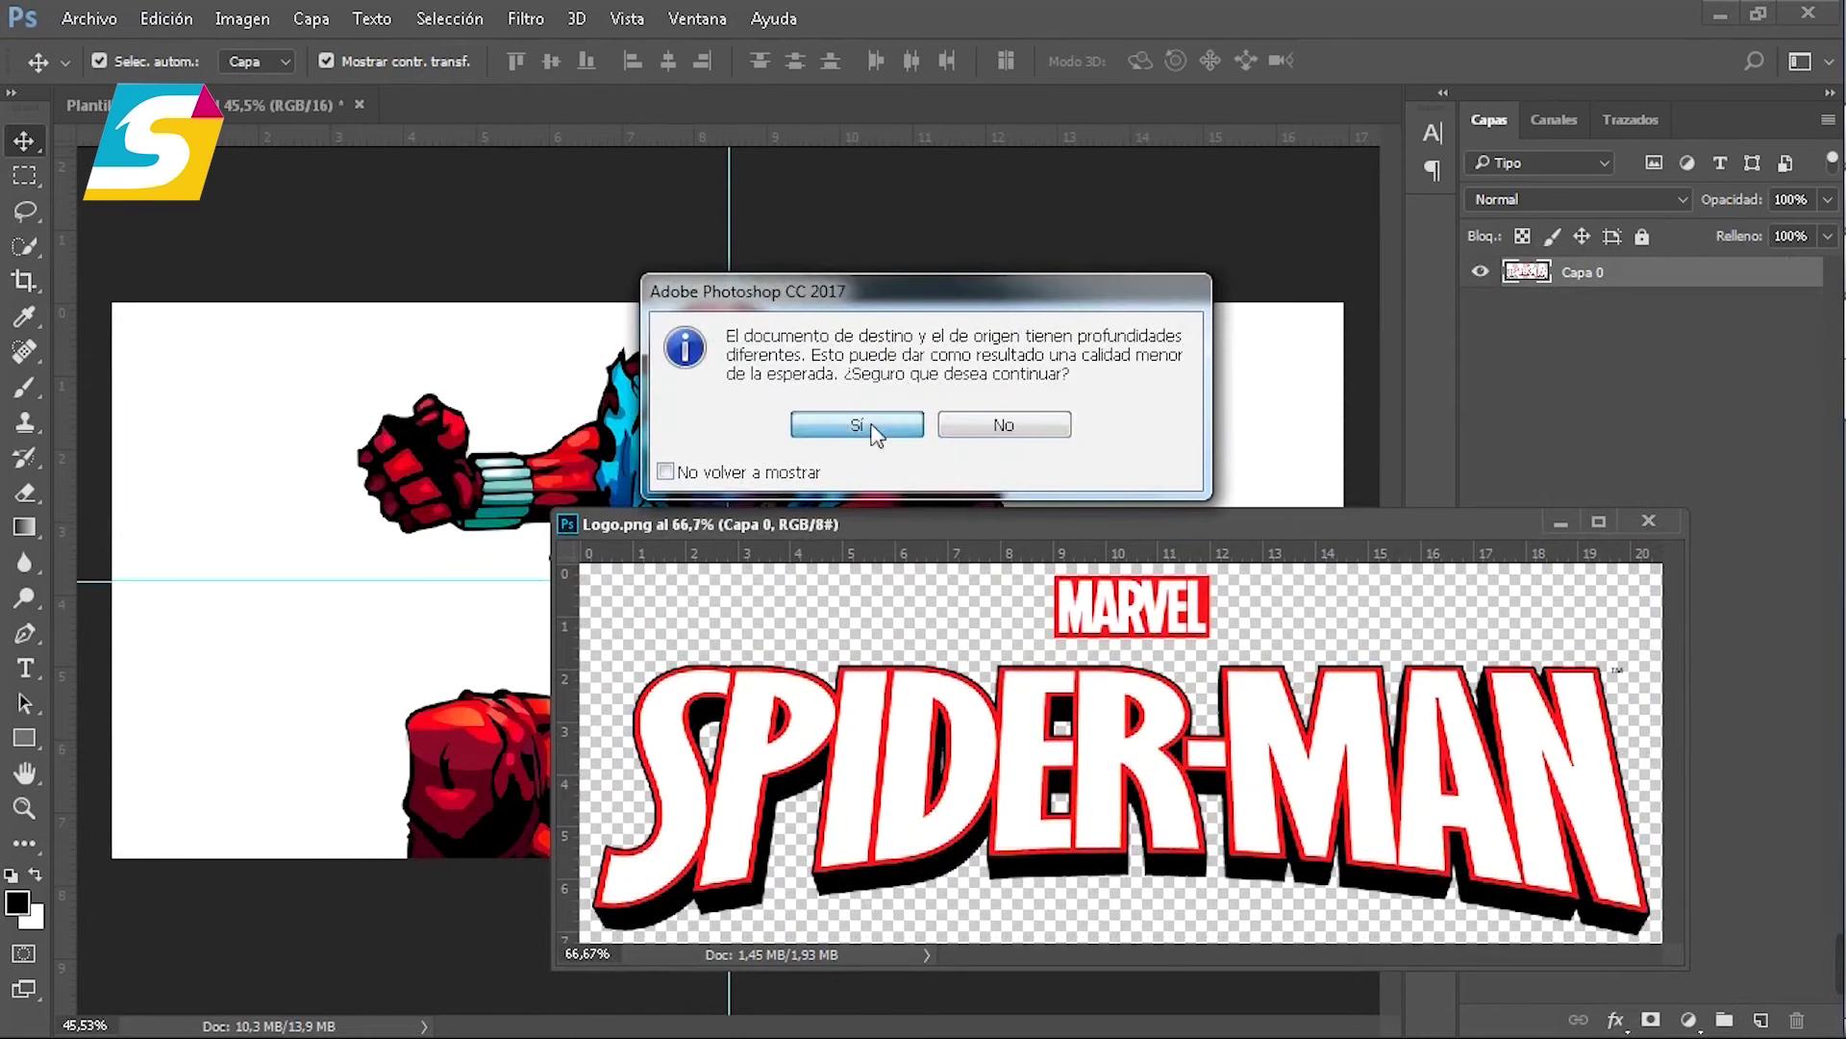
{"action": "left_click", "coordinate": [840, 420]}
{"action": "left_click", "coordinate": [1648, 520]}
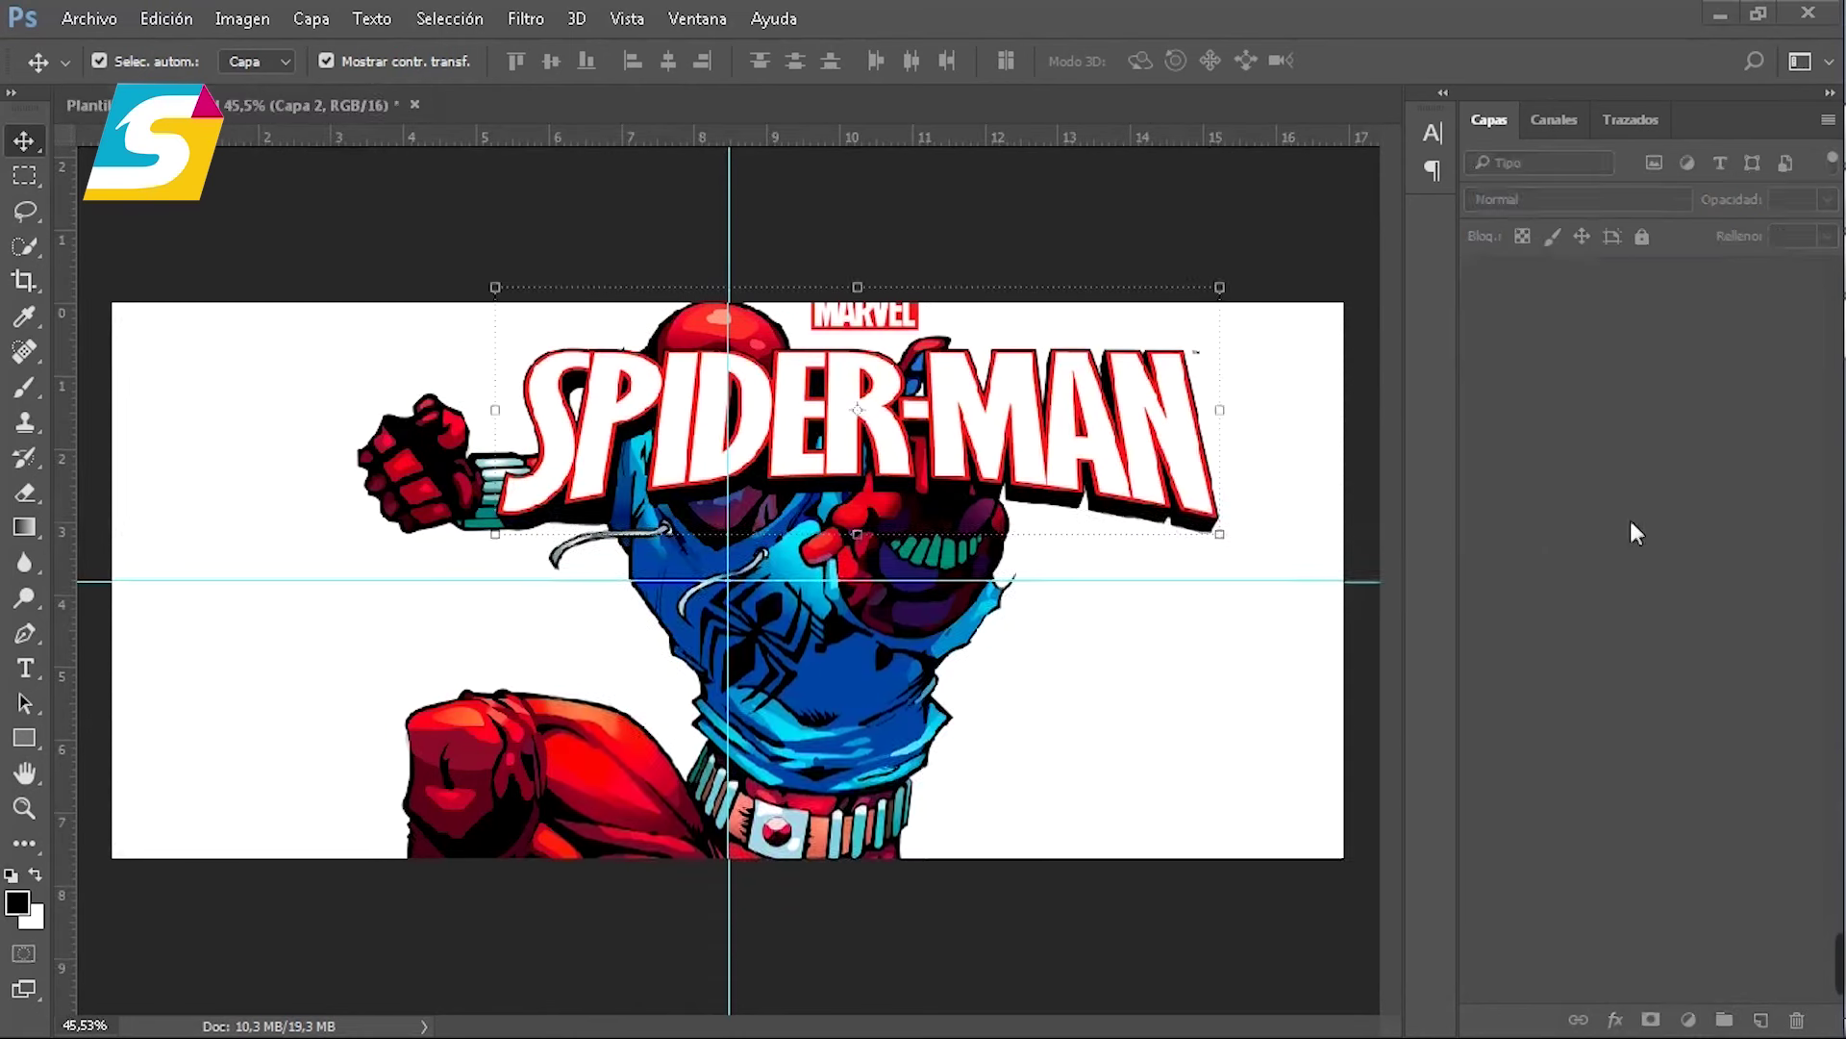
Step: Place the logo at the lower centre and unlock the Fondo background into Capa 0
{"action": "mouse_move", "coordinate": [1010, 387]}
{"action": "left_mouse_down"}
{"action": "mouse_move", "coordinate": [890, 681]}
{"action": "mouse_move", "coordinate": [868, 669]}
{"action": "left_mouse_up"}
{"action": "key", "text": "shift+Right"}
{"action": "key", "text": "shift+Right"}
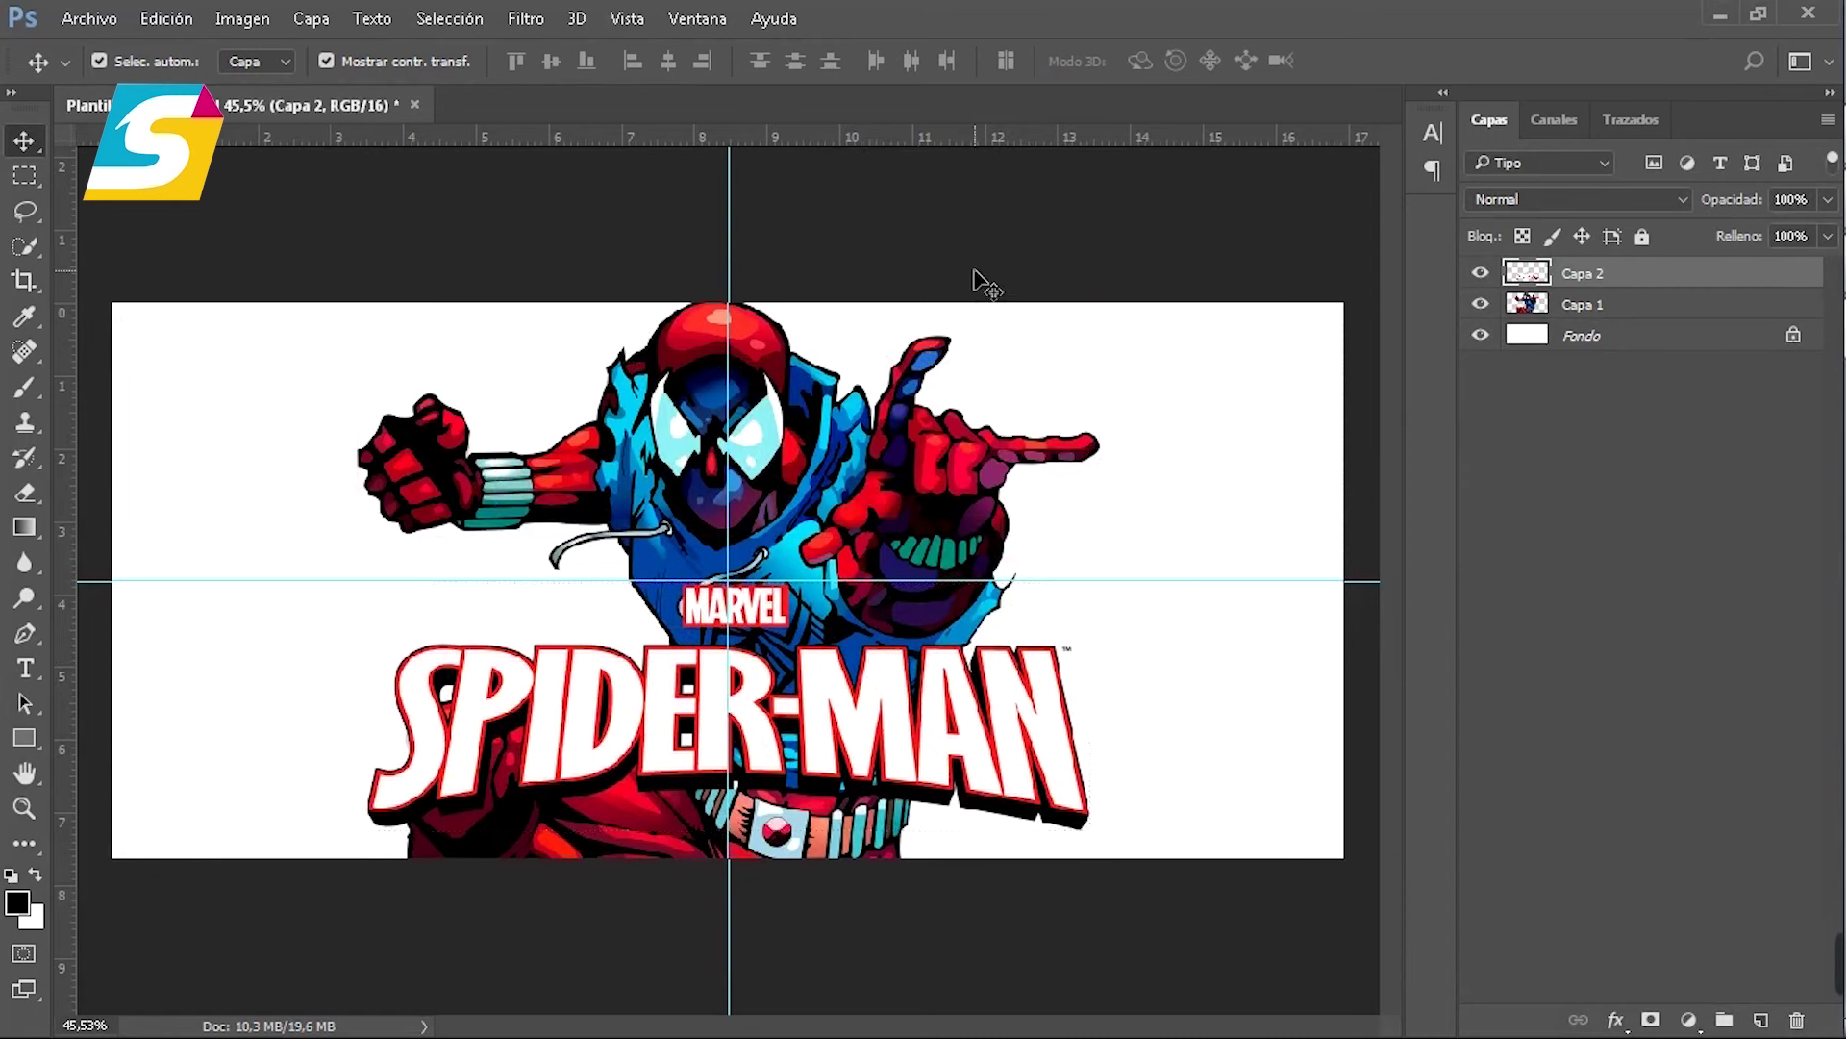
{"action": "left_click", "coordinate": [990, 287]}
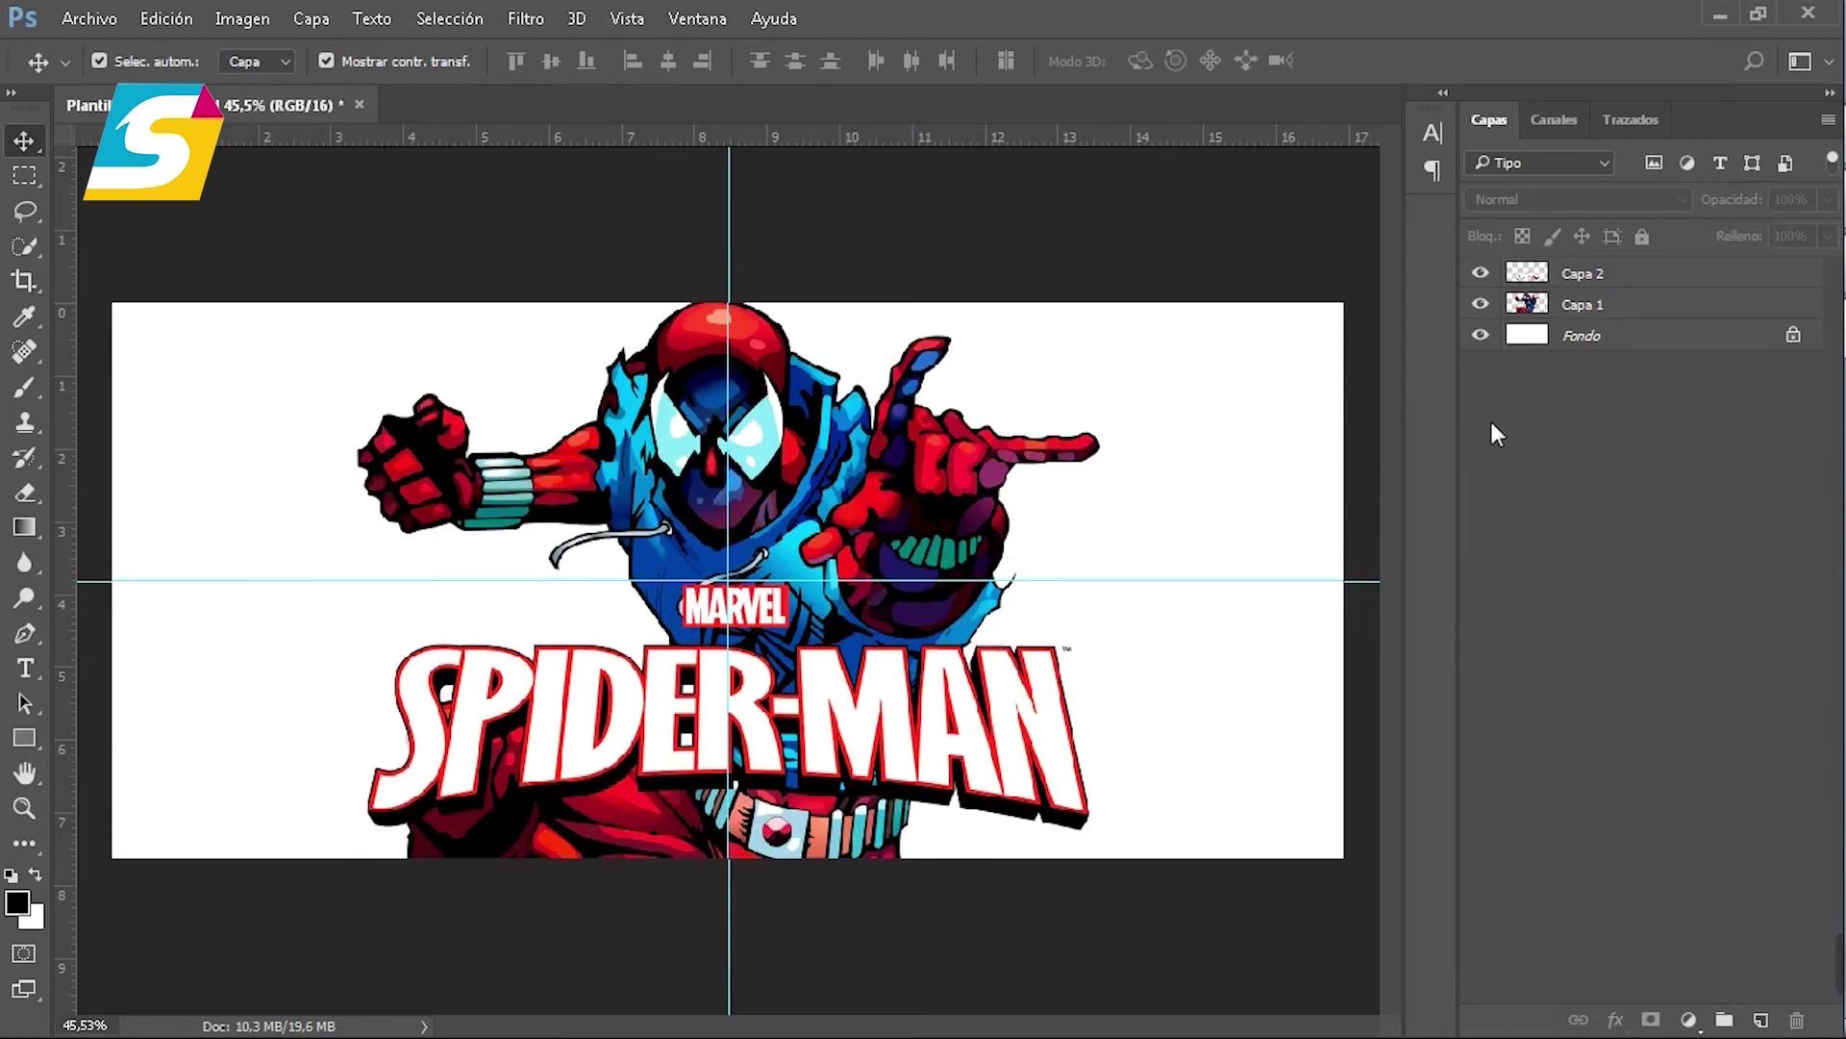
{"action": "left_click", "coordinate": [1794, 335]}
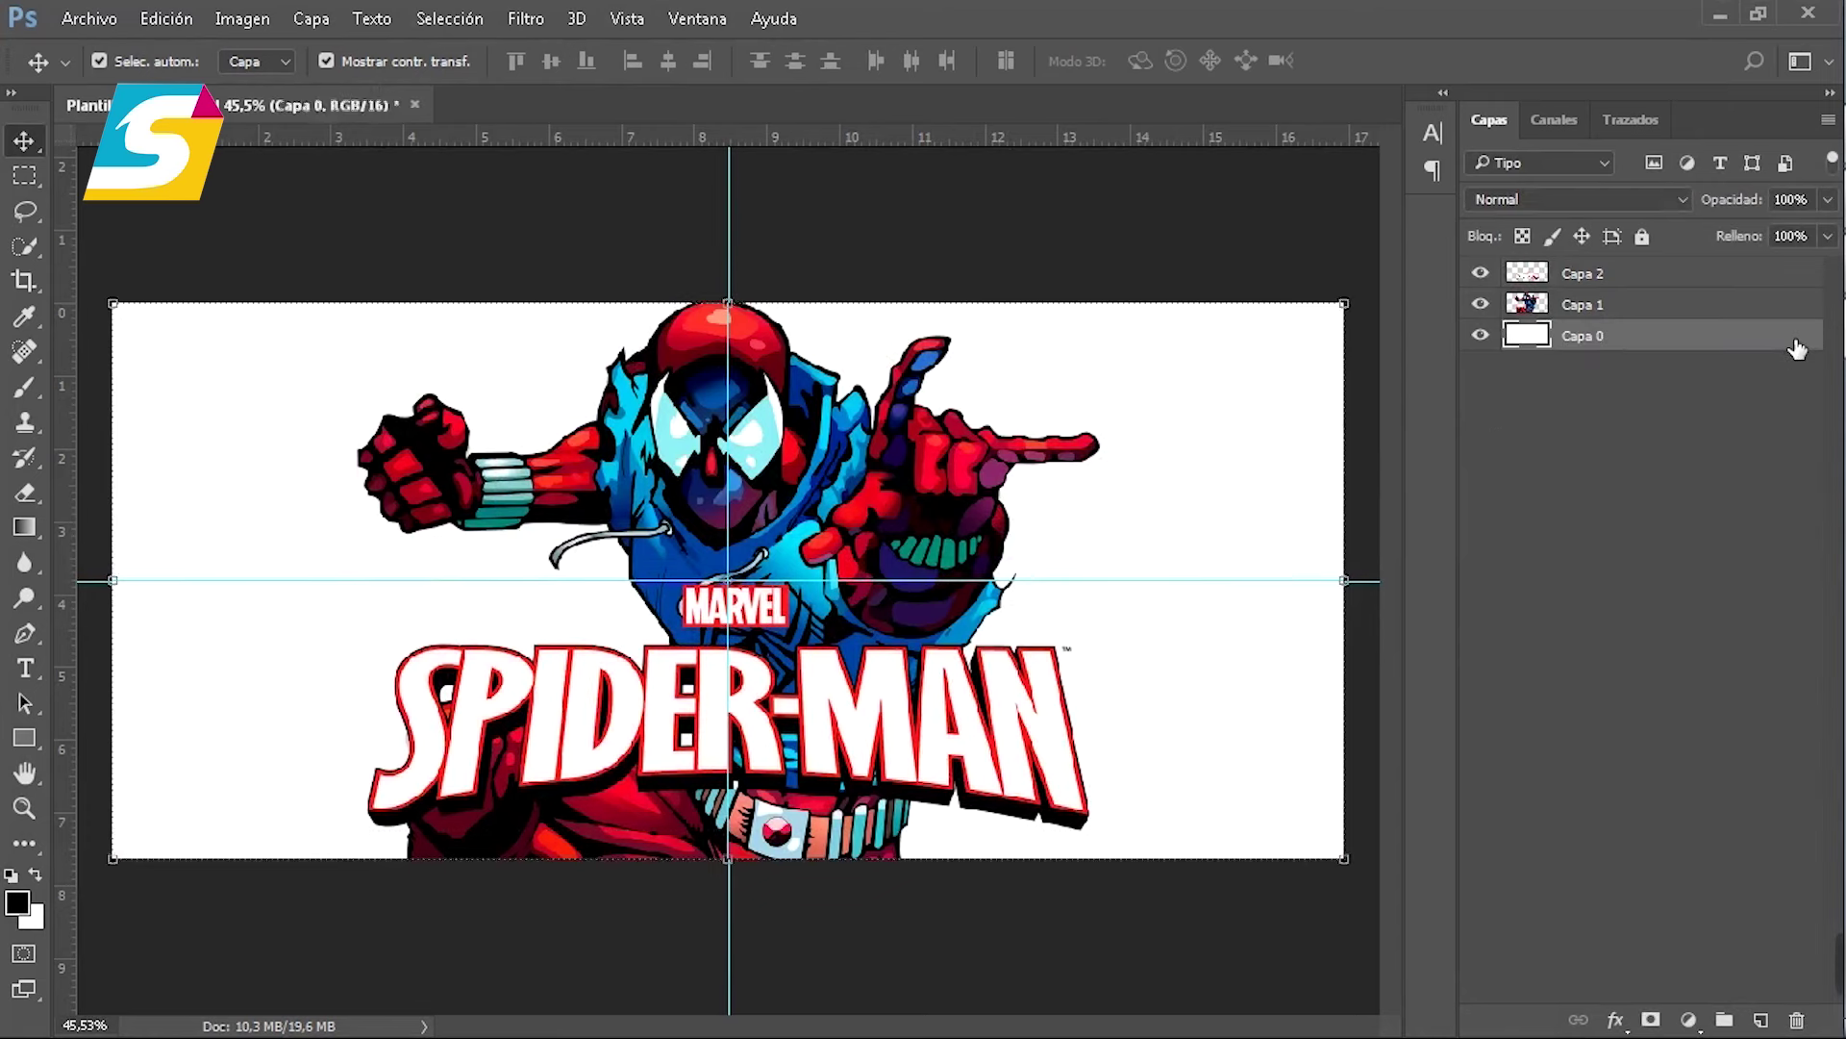
Step: Add a gradient overlay to Capa 0 and set its end stop to pure red ff0000
{"action": "double_click", "coordinate": [1688, 346]}
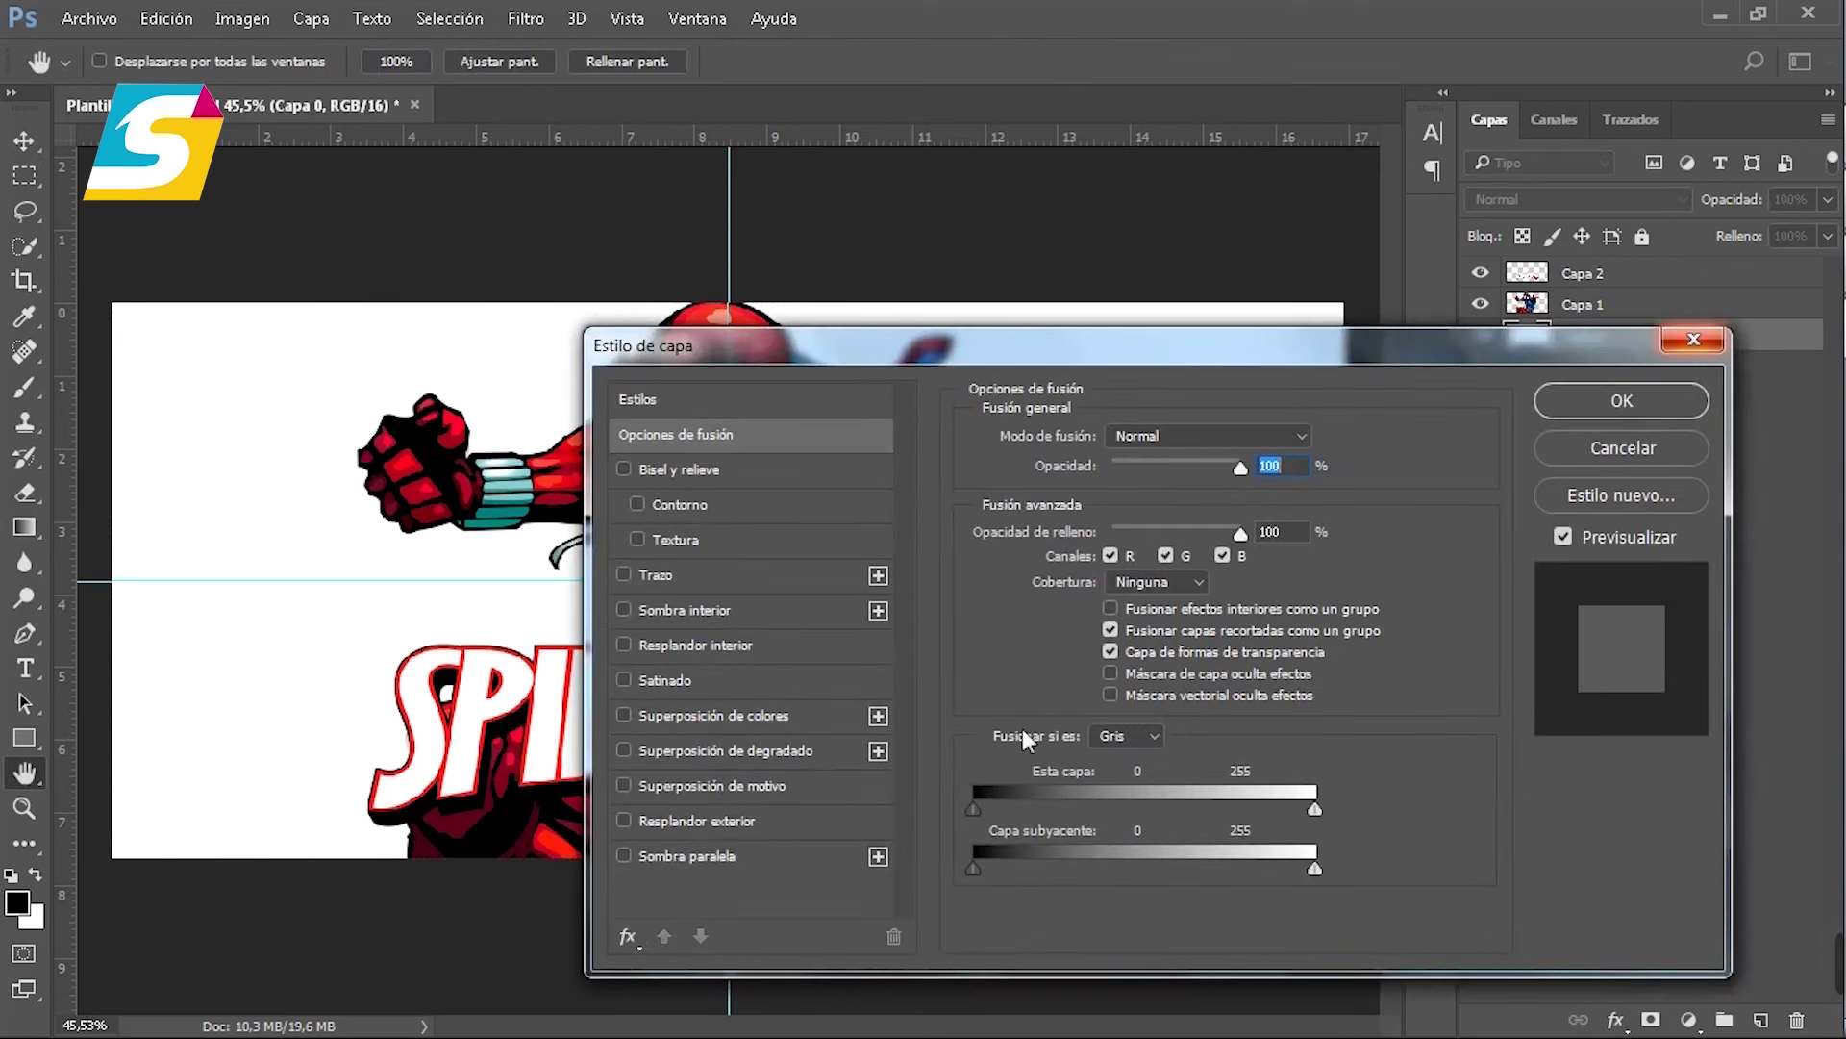
{"action": "left_click", "coordinate": [775, 751]}
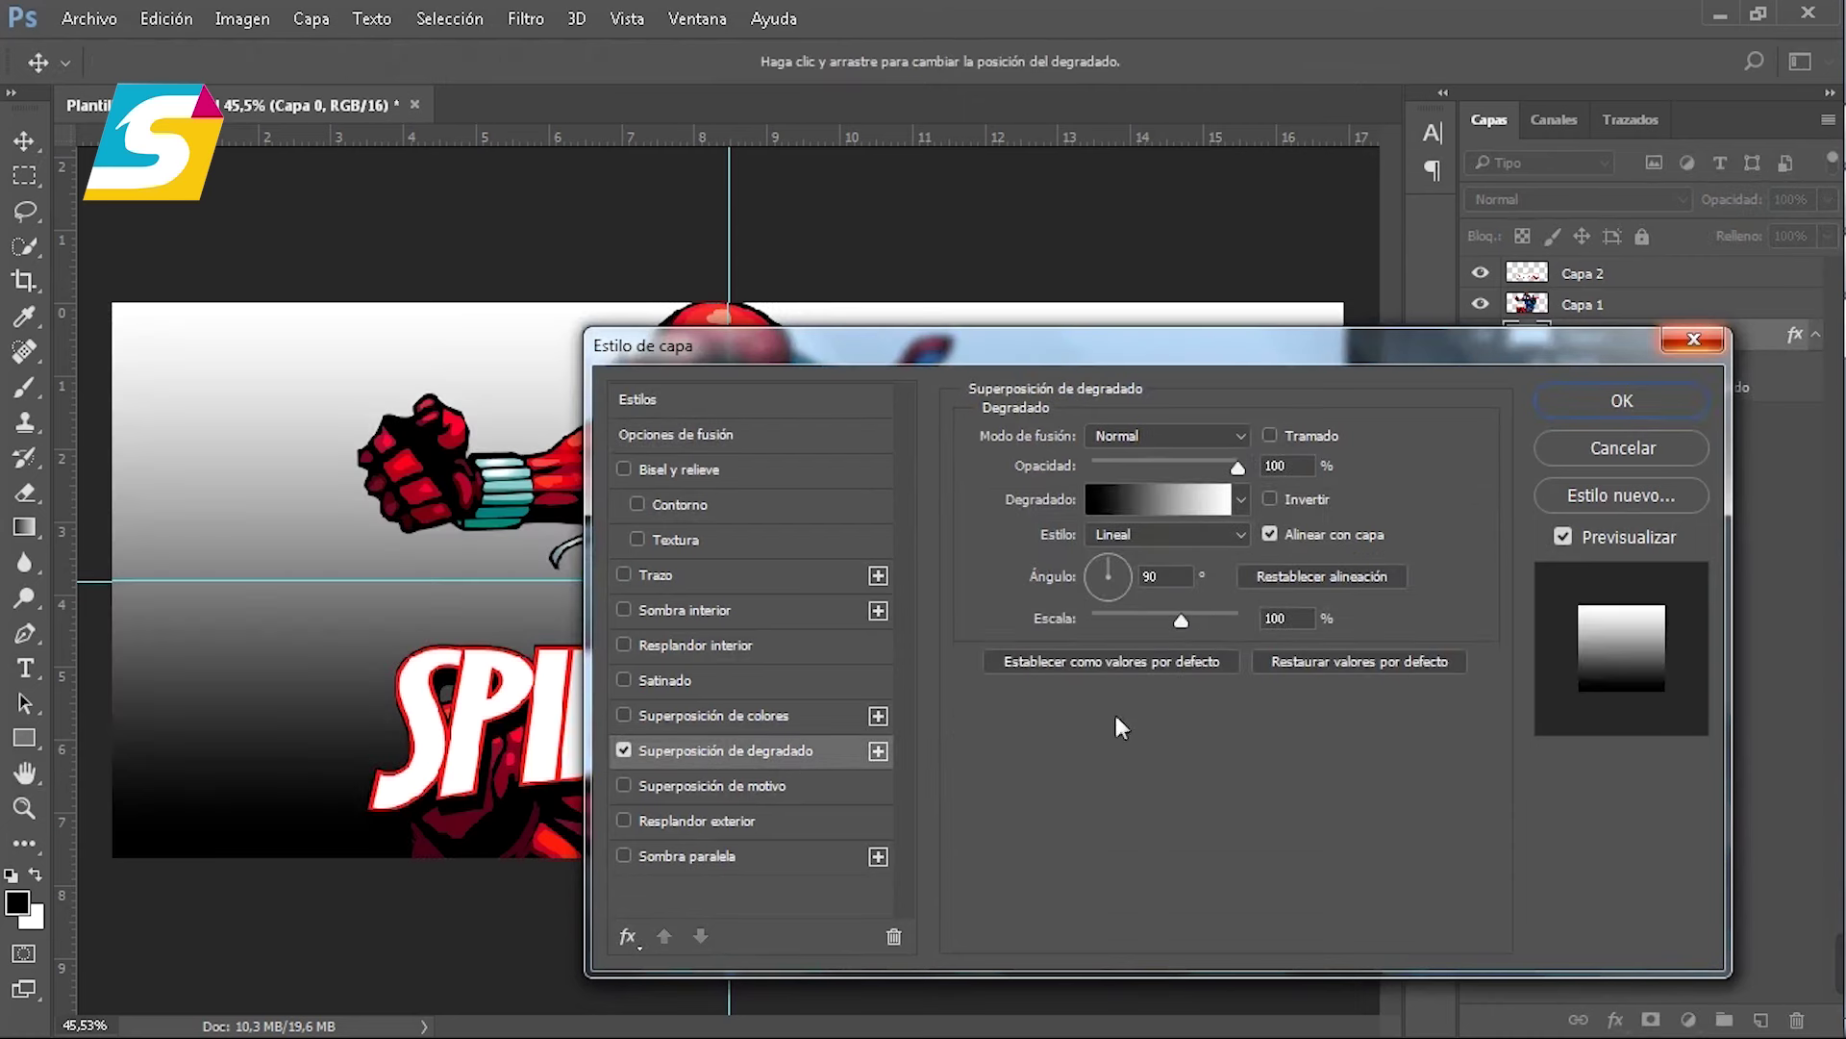
{"action": "left_click", "coordinate": [1214, 501]}
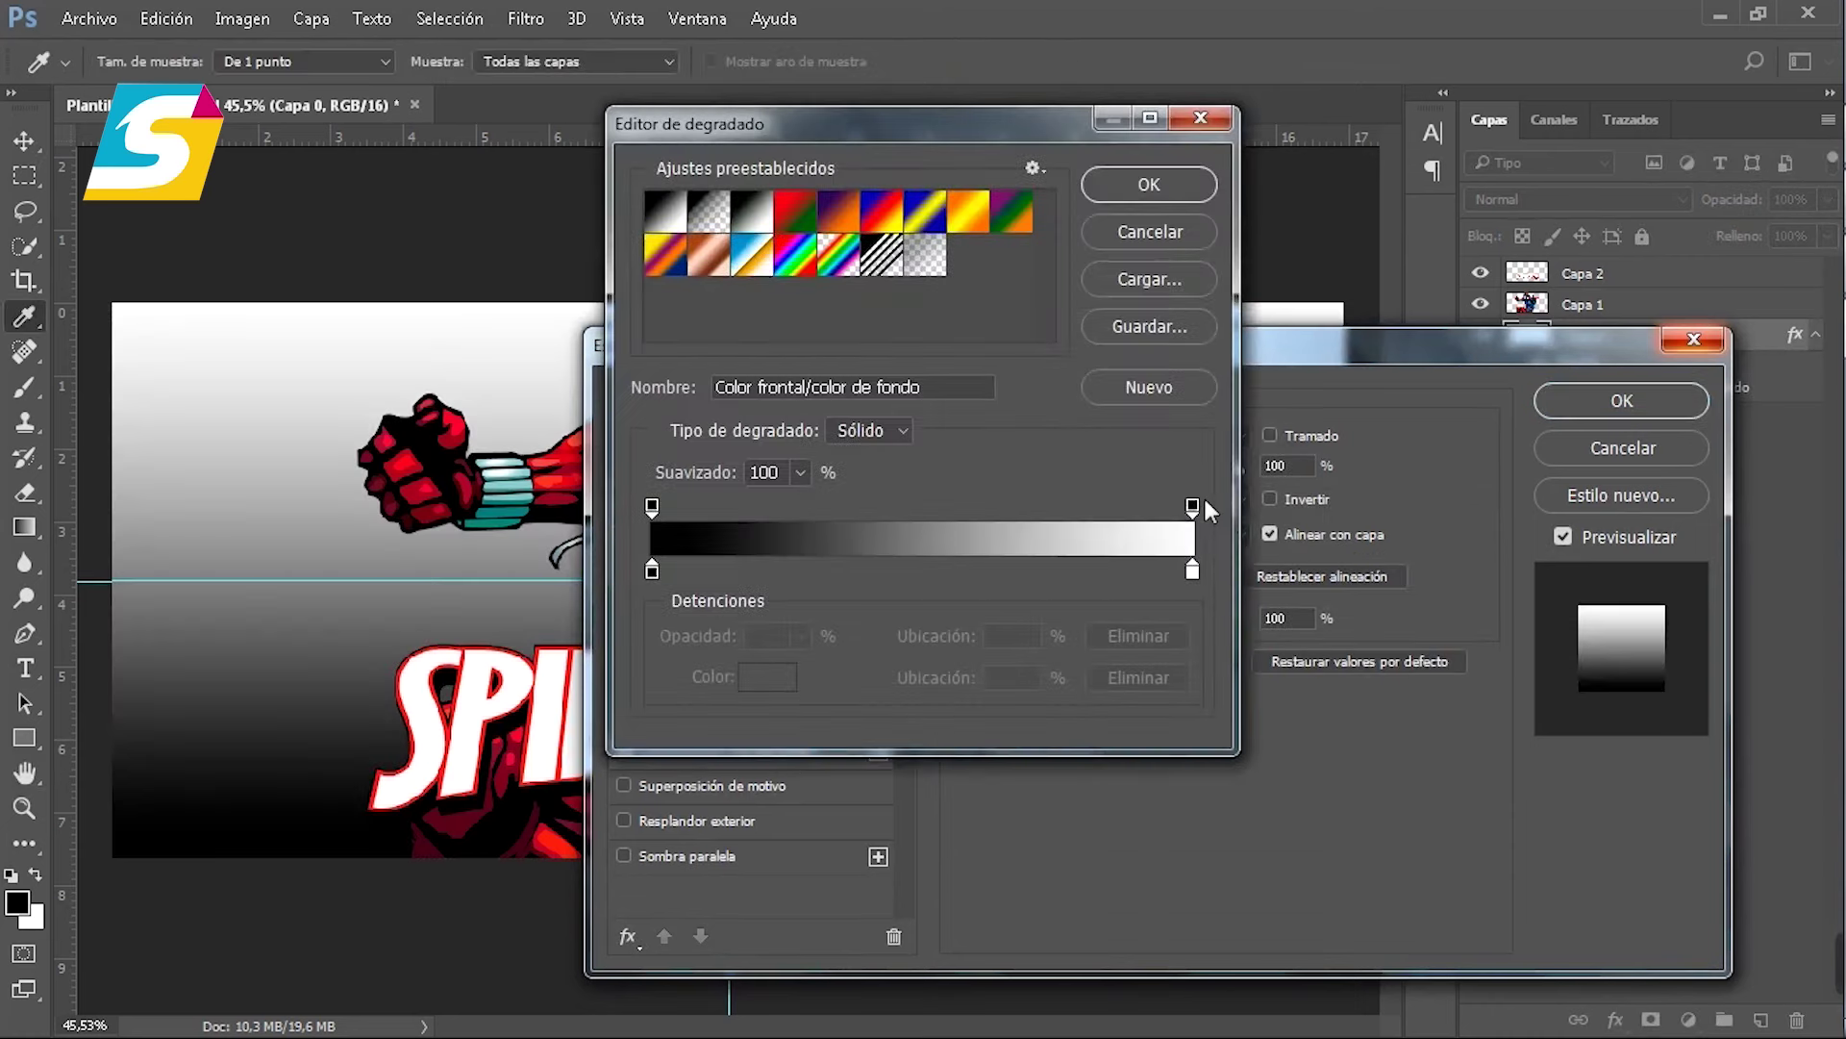
{"action": "left_click", "coordinate": [1193, 566]}
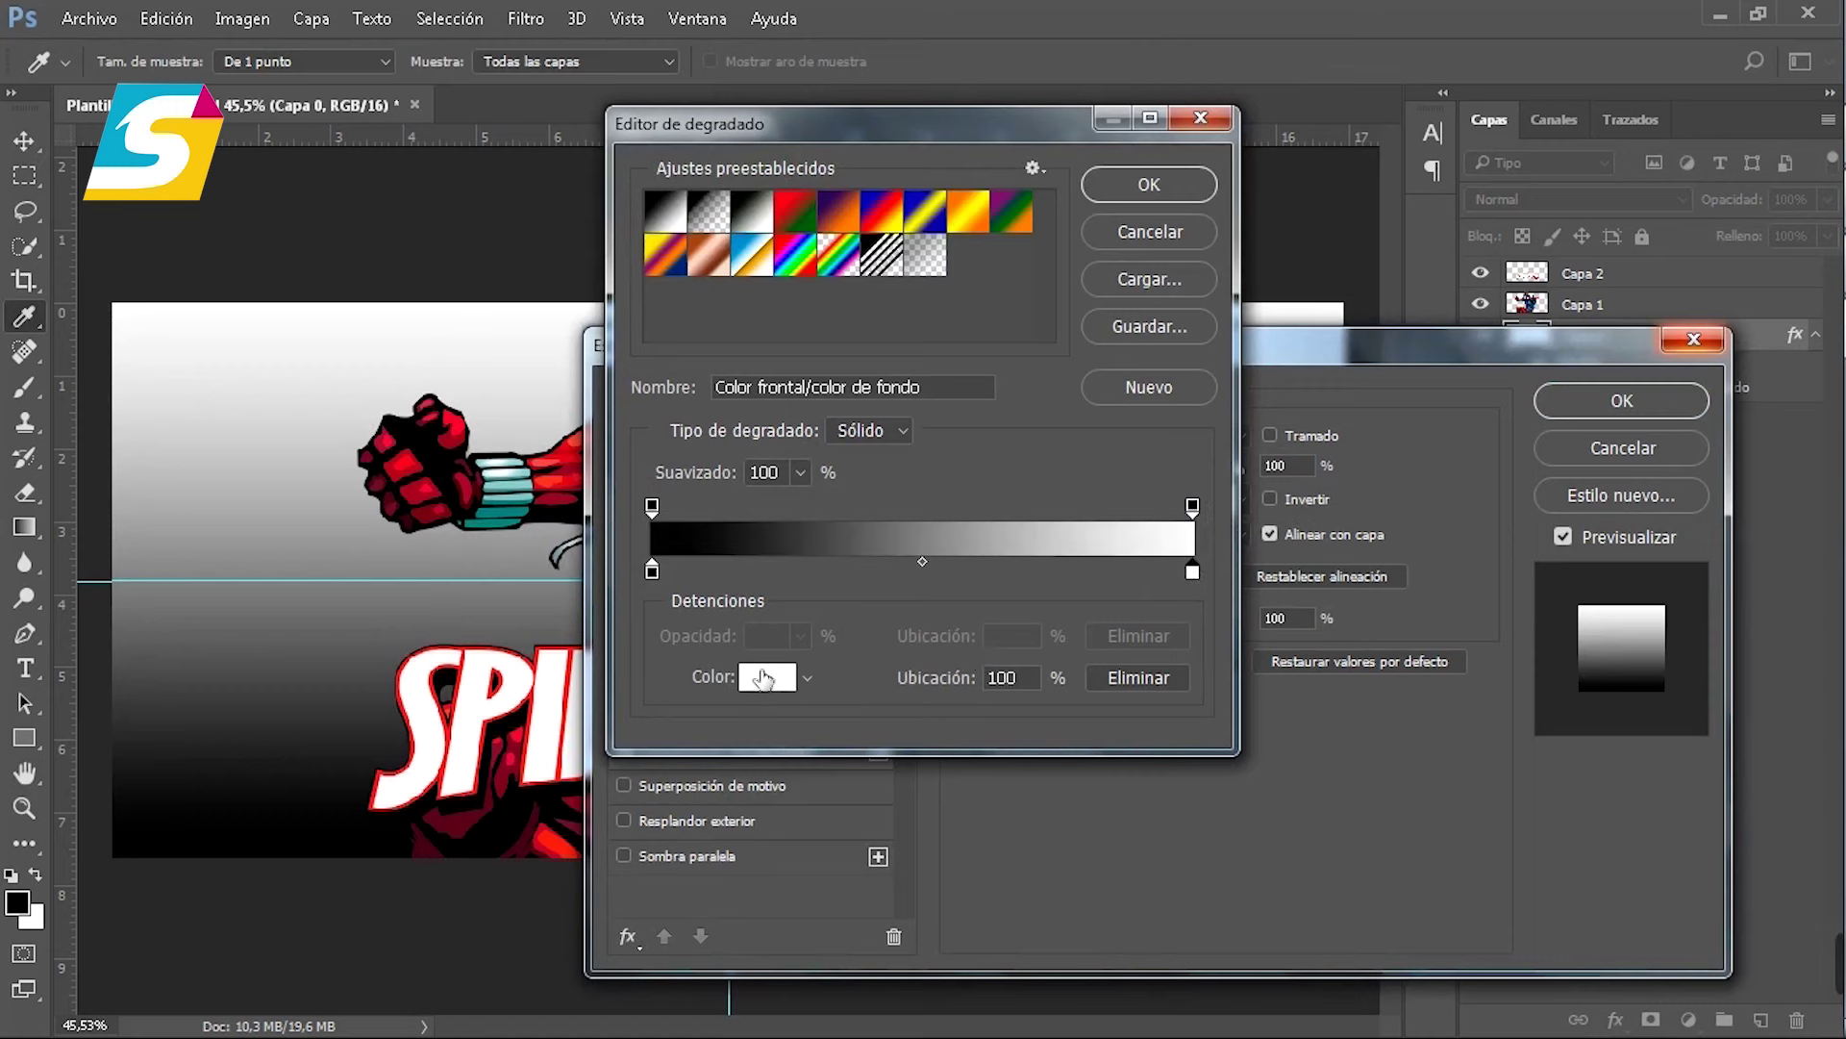
{"action": "left_click", "coordinate": [764, 679]}
{"action": "left_click_drag", "start_coordinate": [824, 379], "coordinate": [900, 233]}
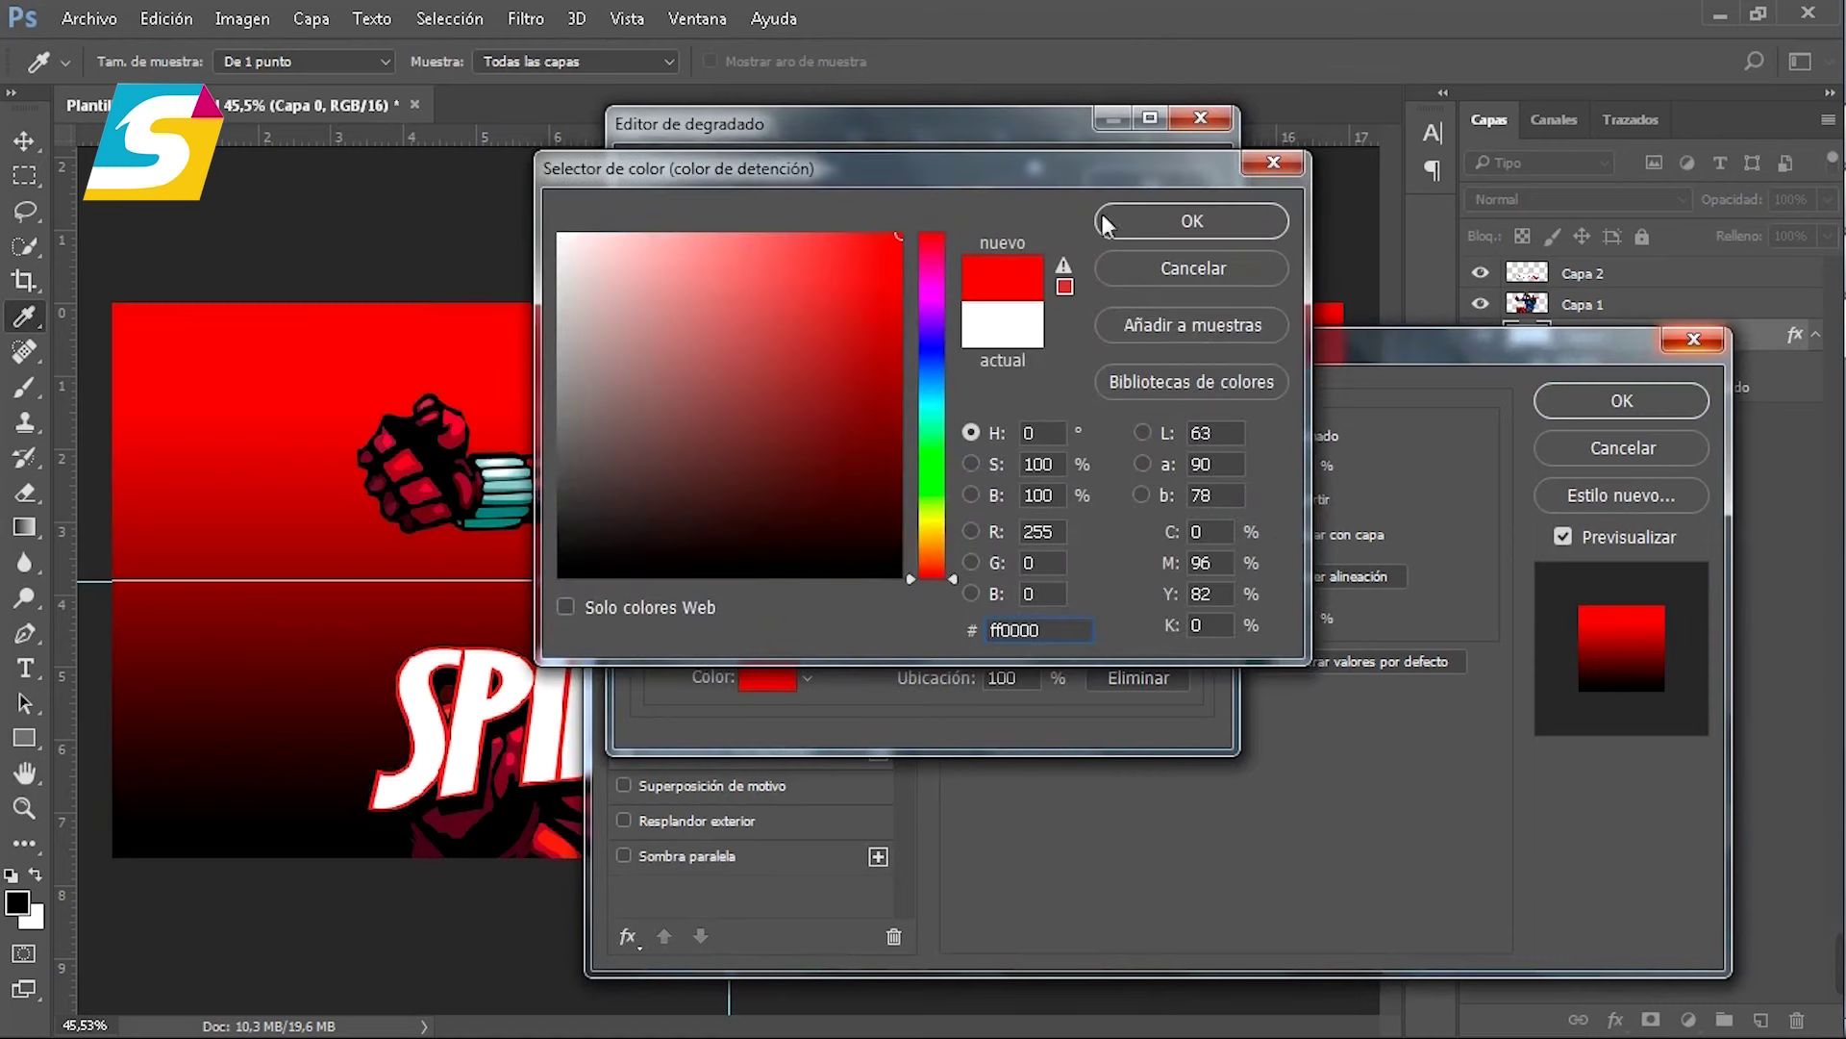
{"action": "left_click", "coordinate": [1191, 221]}
Step: Set the gradient's start stop to dark red 440000 and apply the overlay
{"action": "left_click", "coordinate": [652, 571]}
{"action": "left_click", "coordinate": [766, 677]}
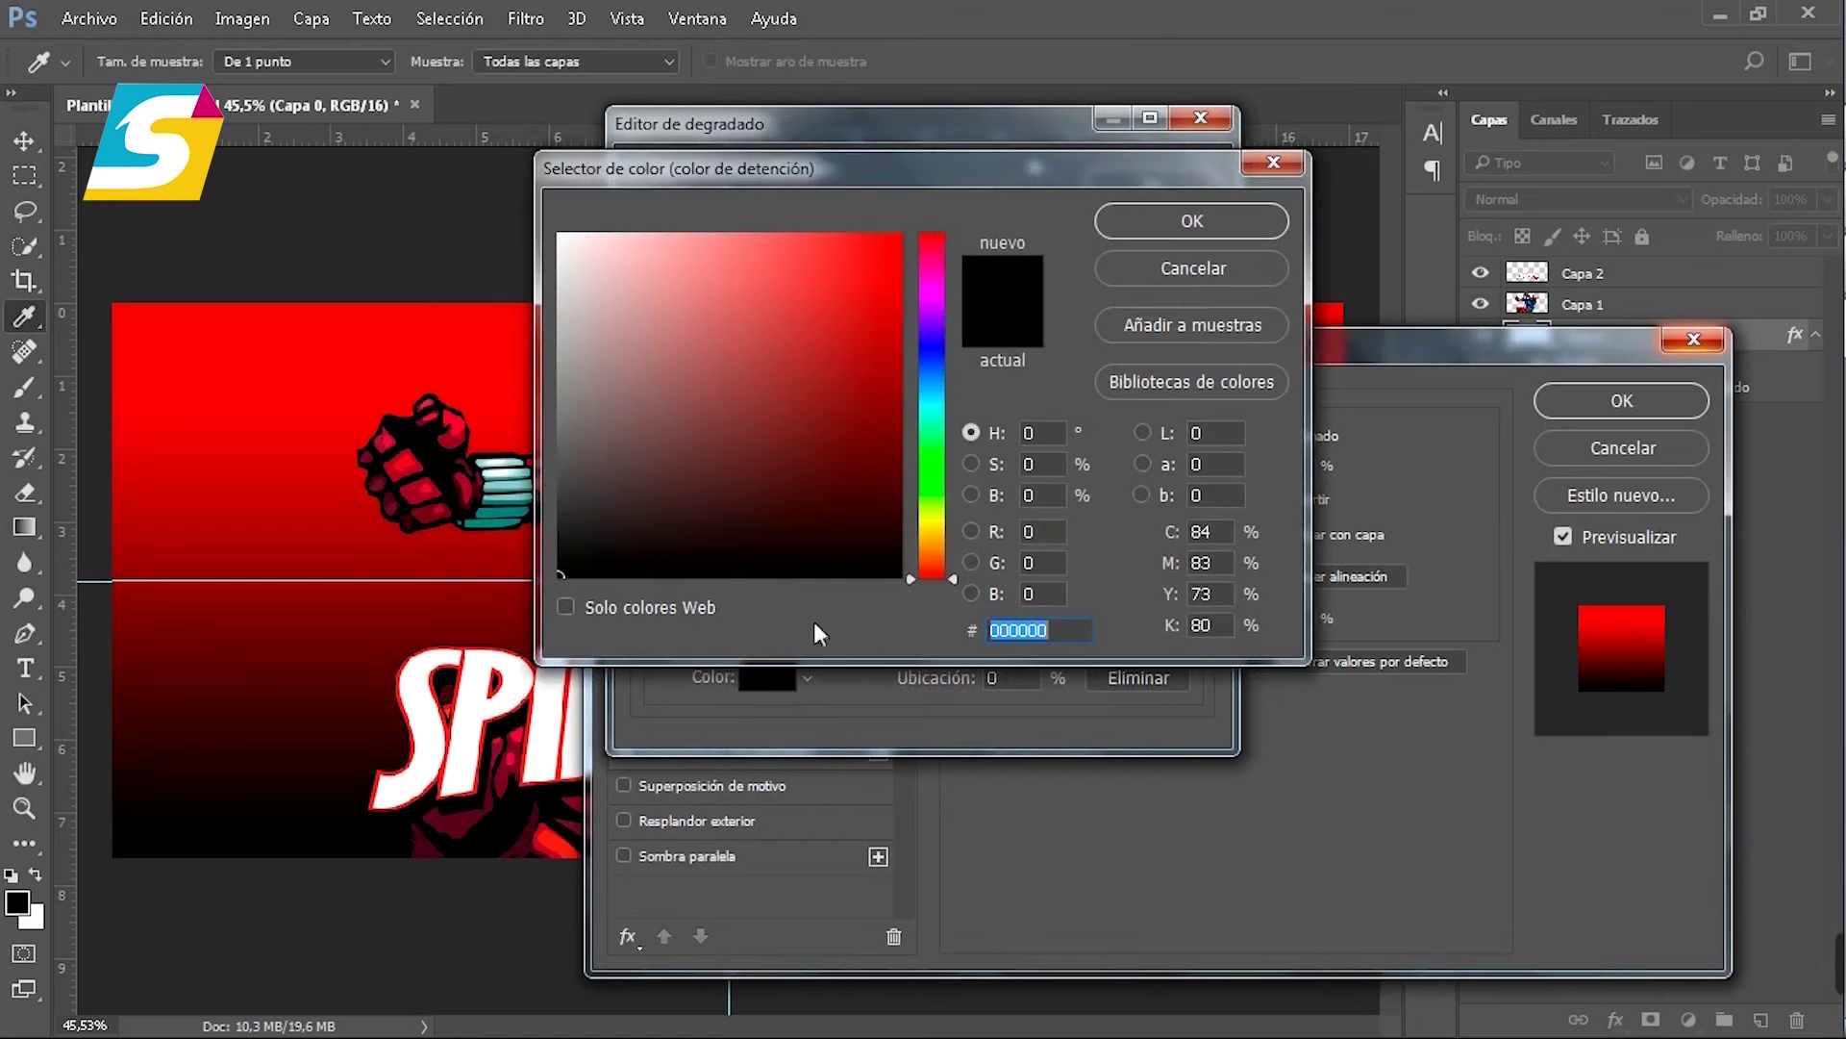
{"action": "left_click_drag", "start_coordinate": [870, 466], "coordinate": [923, 486]}
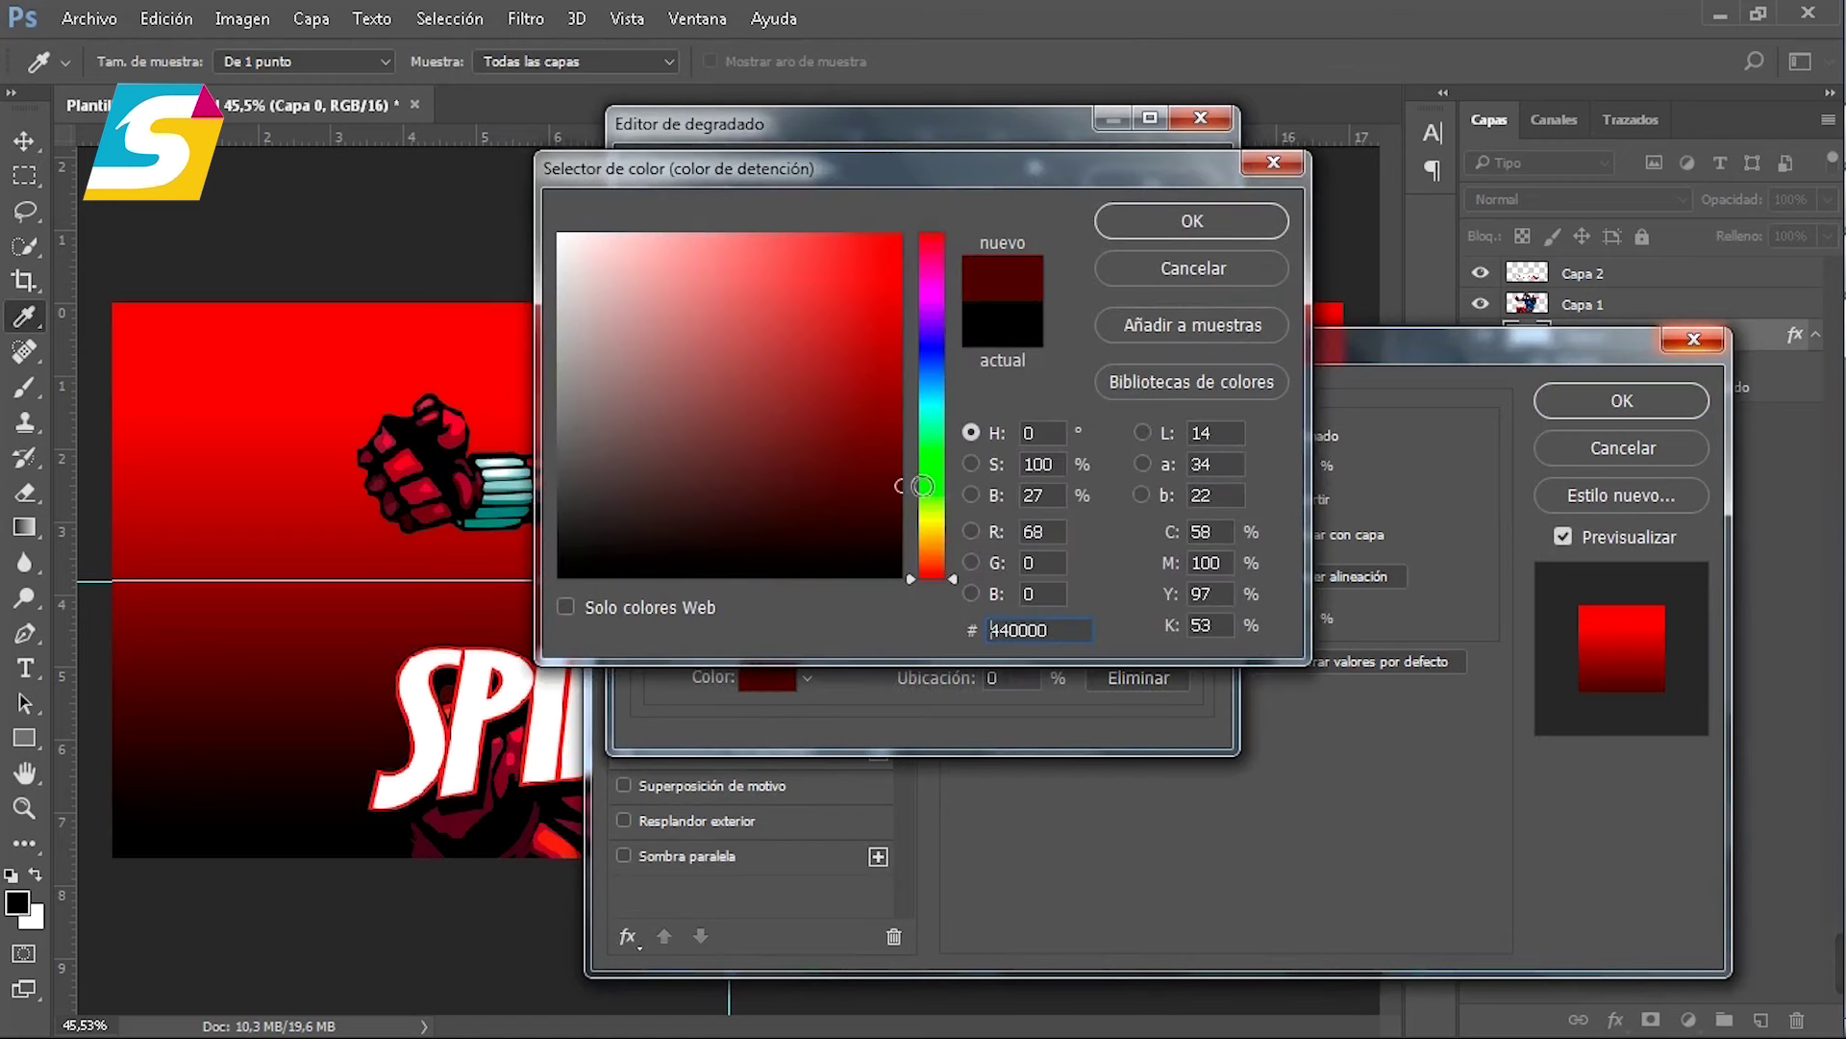
{"action": "left_click", "coordinate": [1193, 219]}
{"action": "left_click", "coordinate": [1169, 177]}
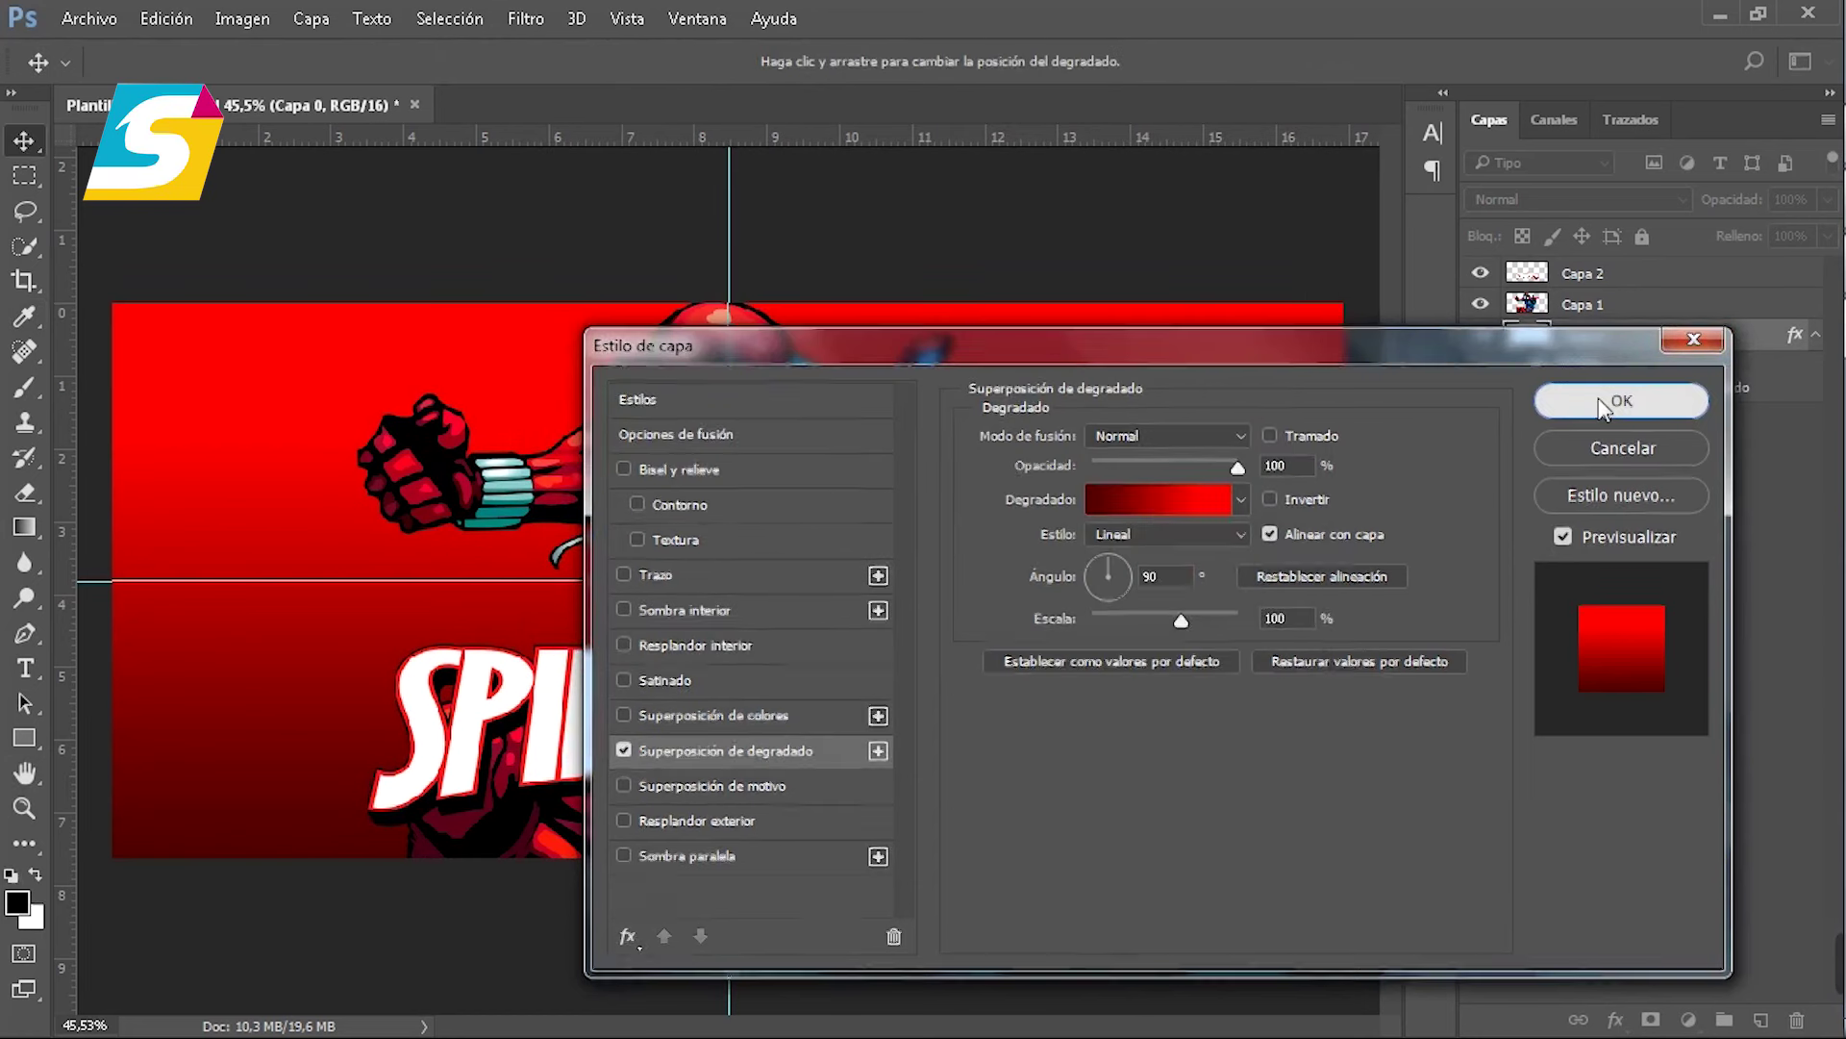
{"action": "left_click", "coordinate": [1604, 401]}
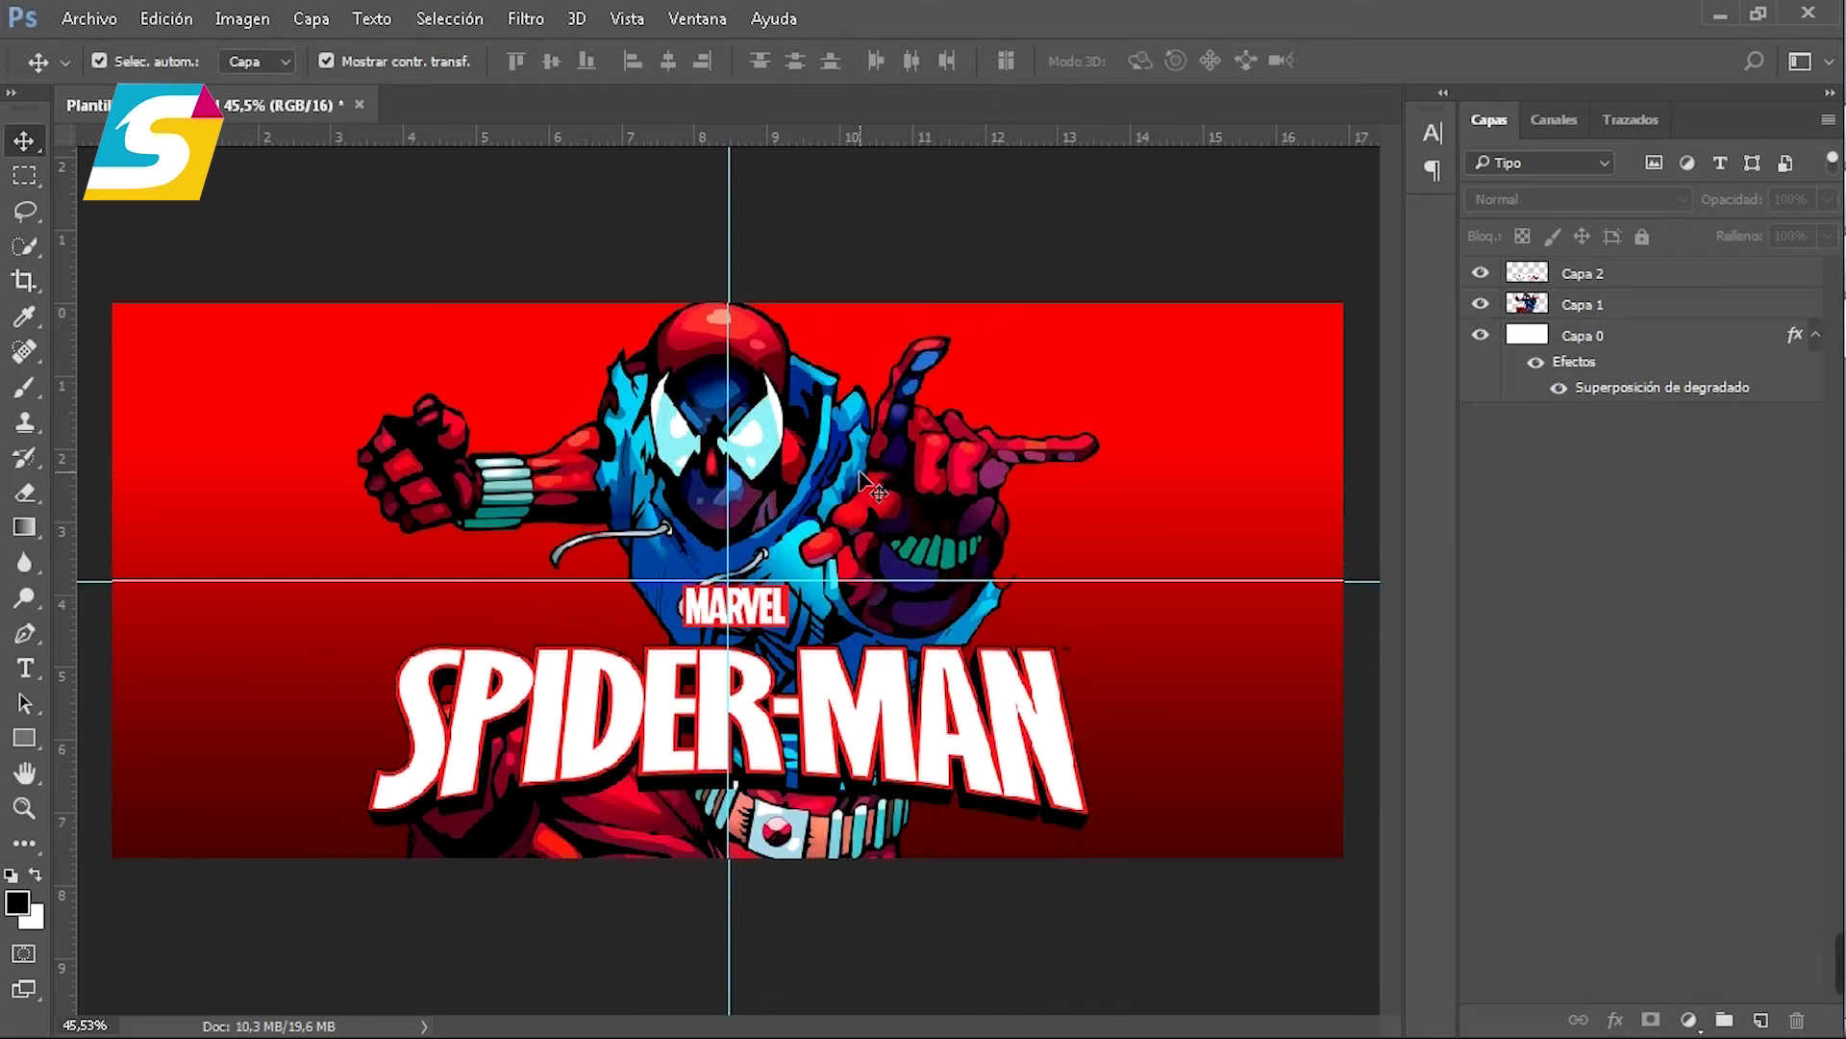
Step: Draw a black three-sided polygon and move it toward the canvas centre
{"action": "left_click", "coordinate": [31, 733]}
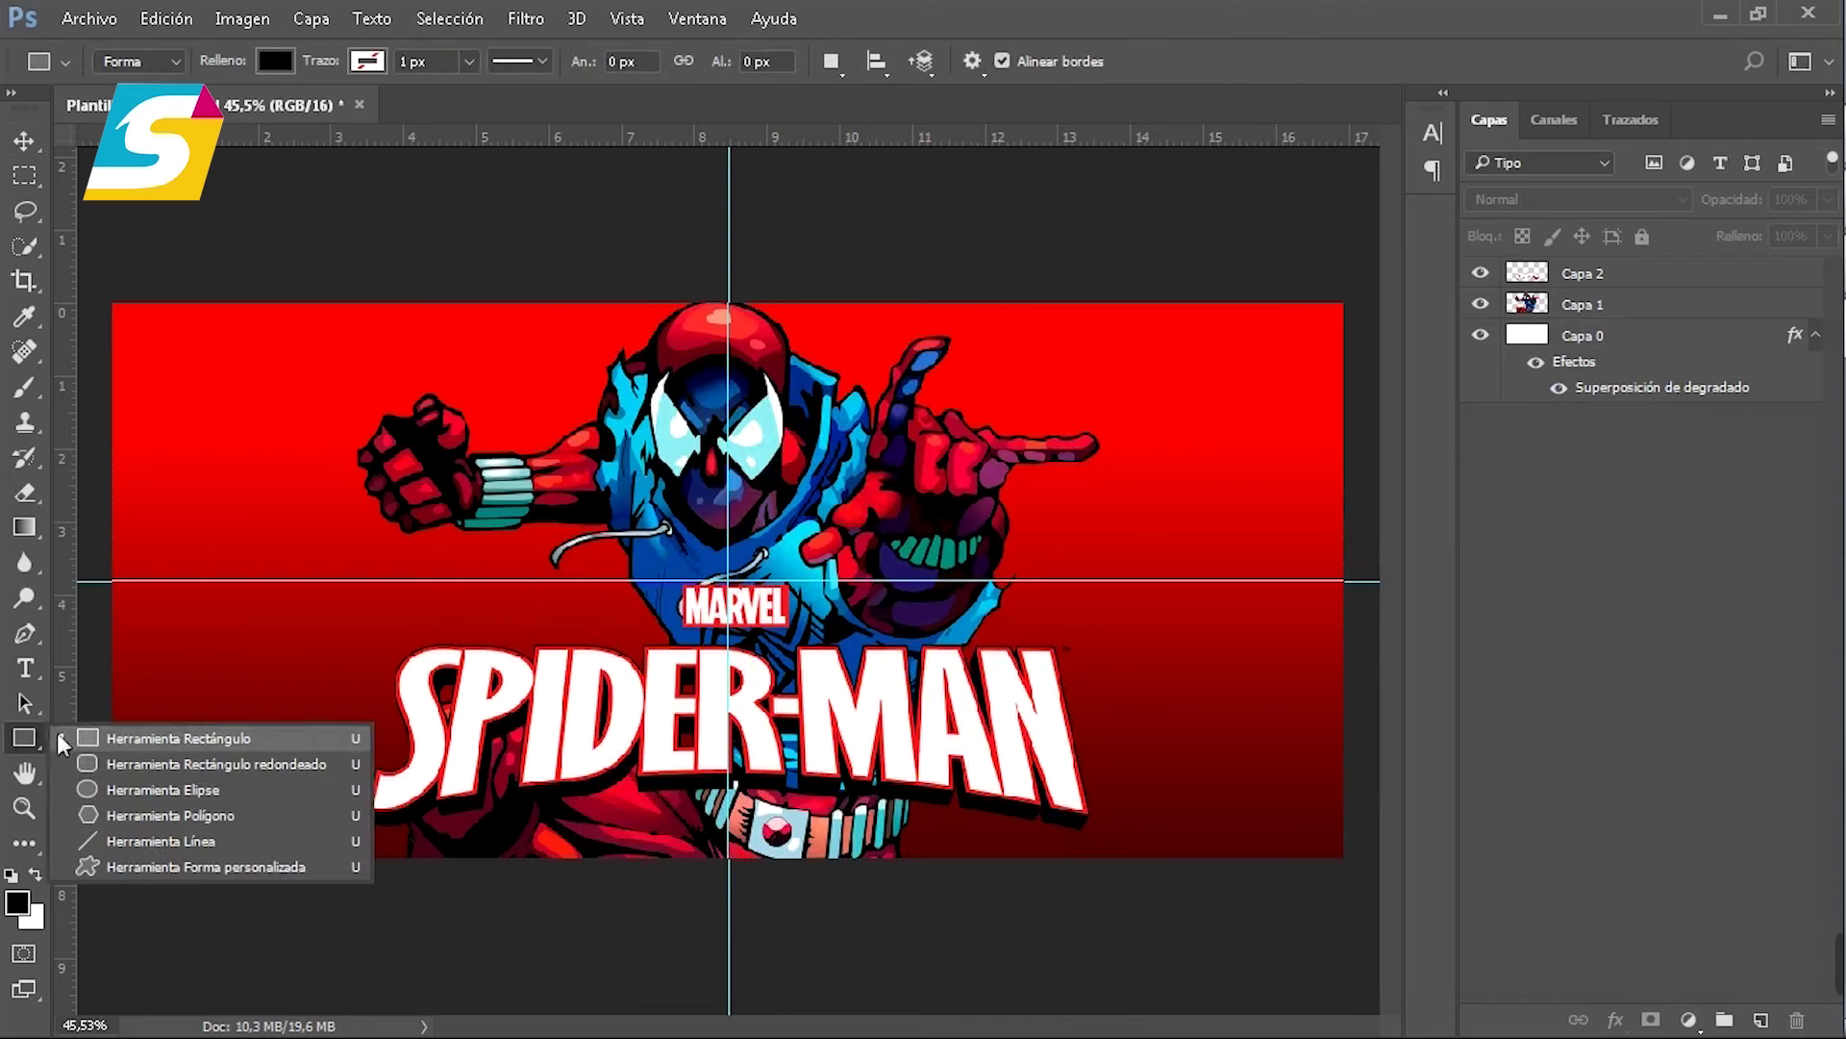
{"action": "left_click", "coordinate": [156, 817]}
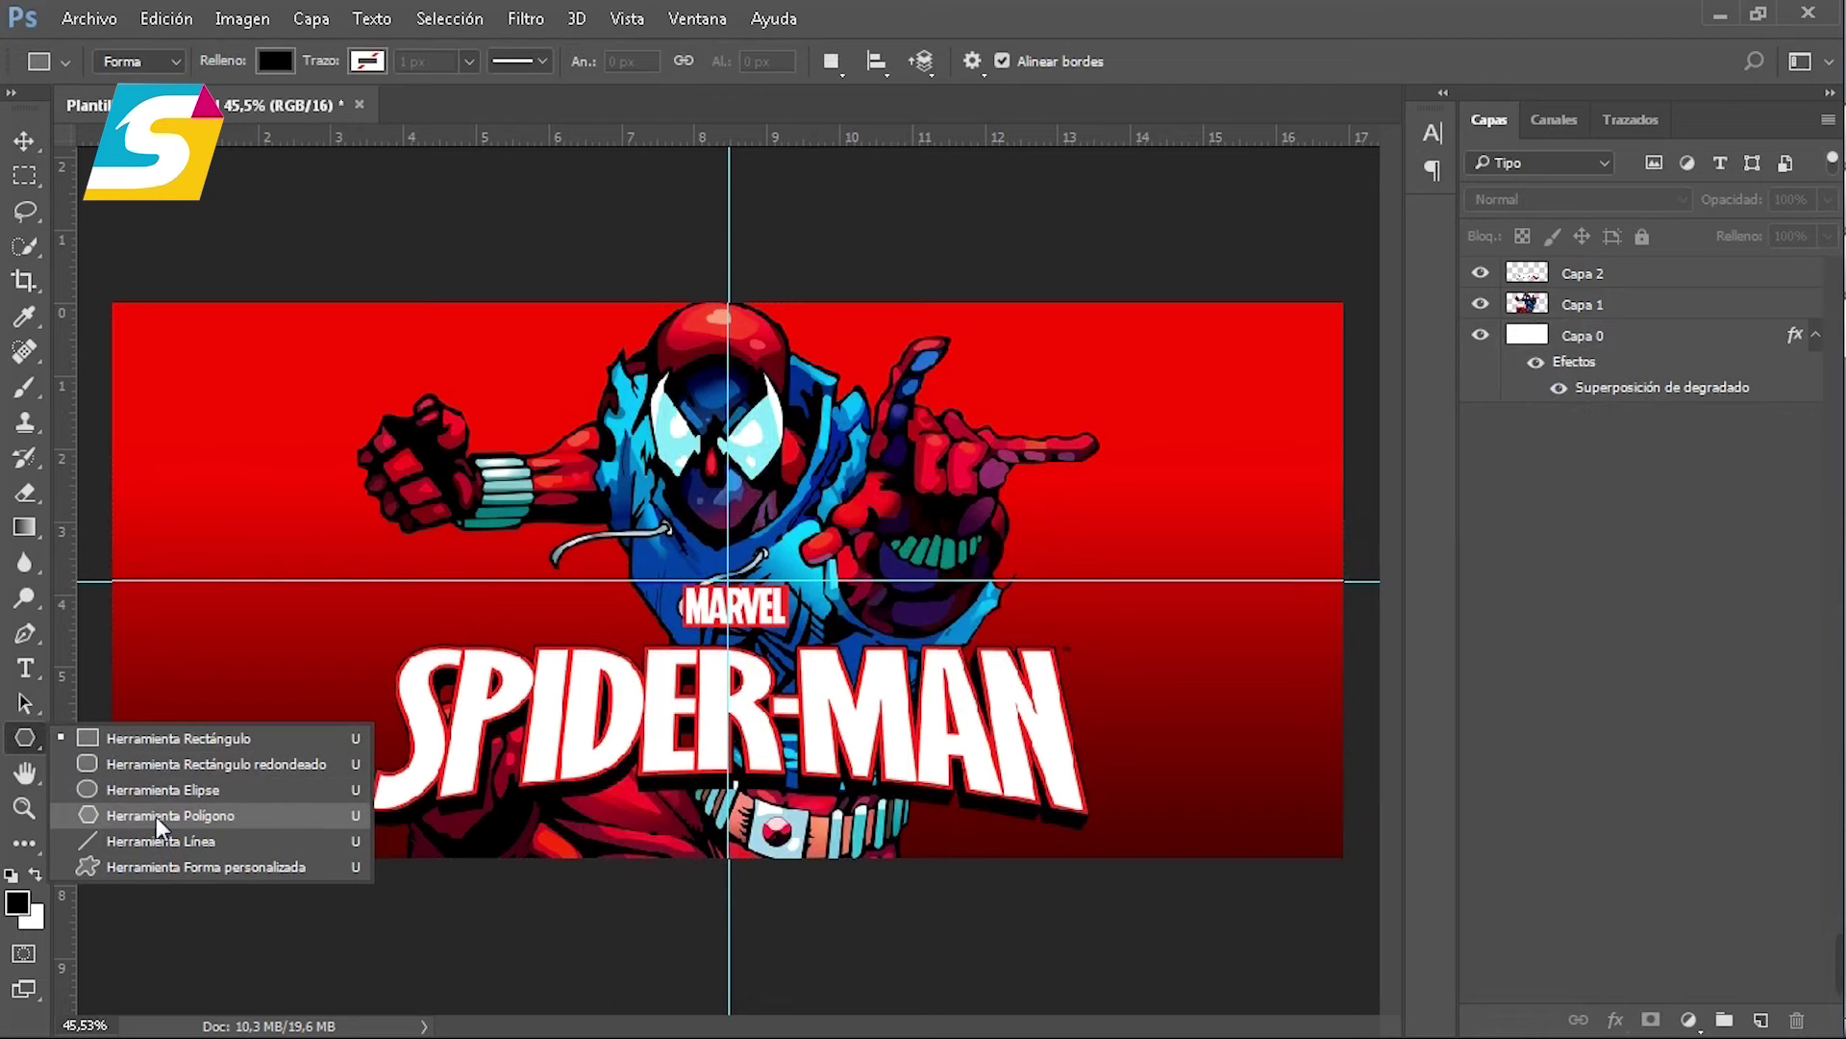
{"action": "left_click", "coordinate": [155, 816]}
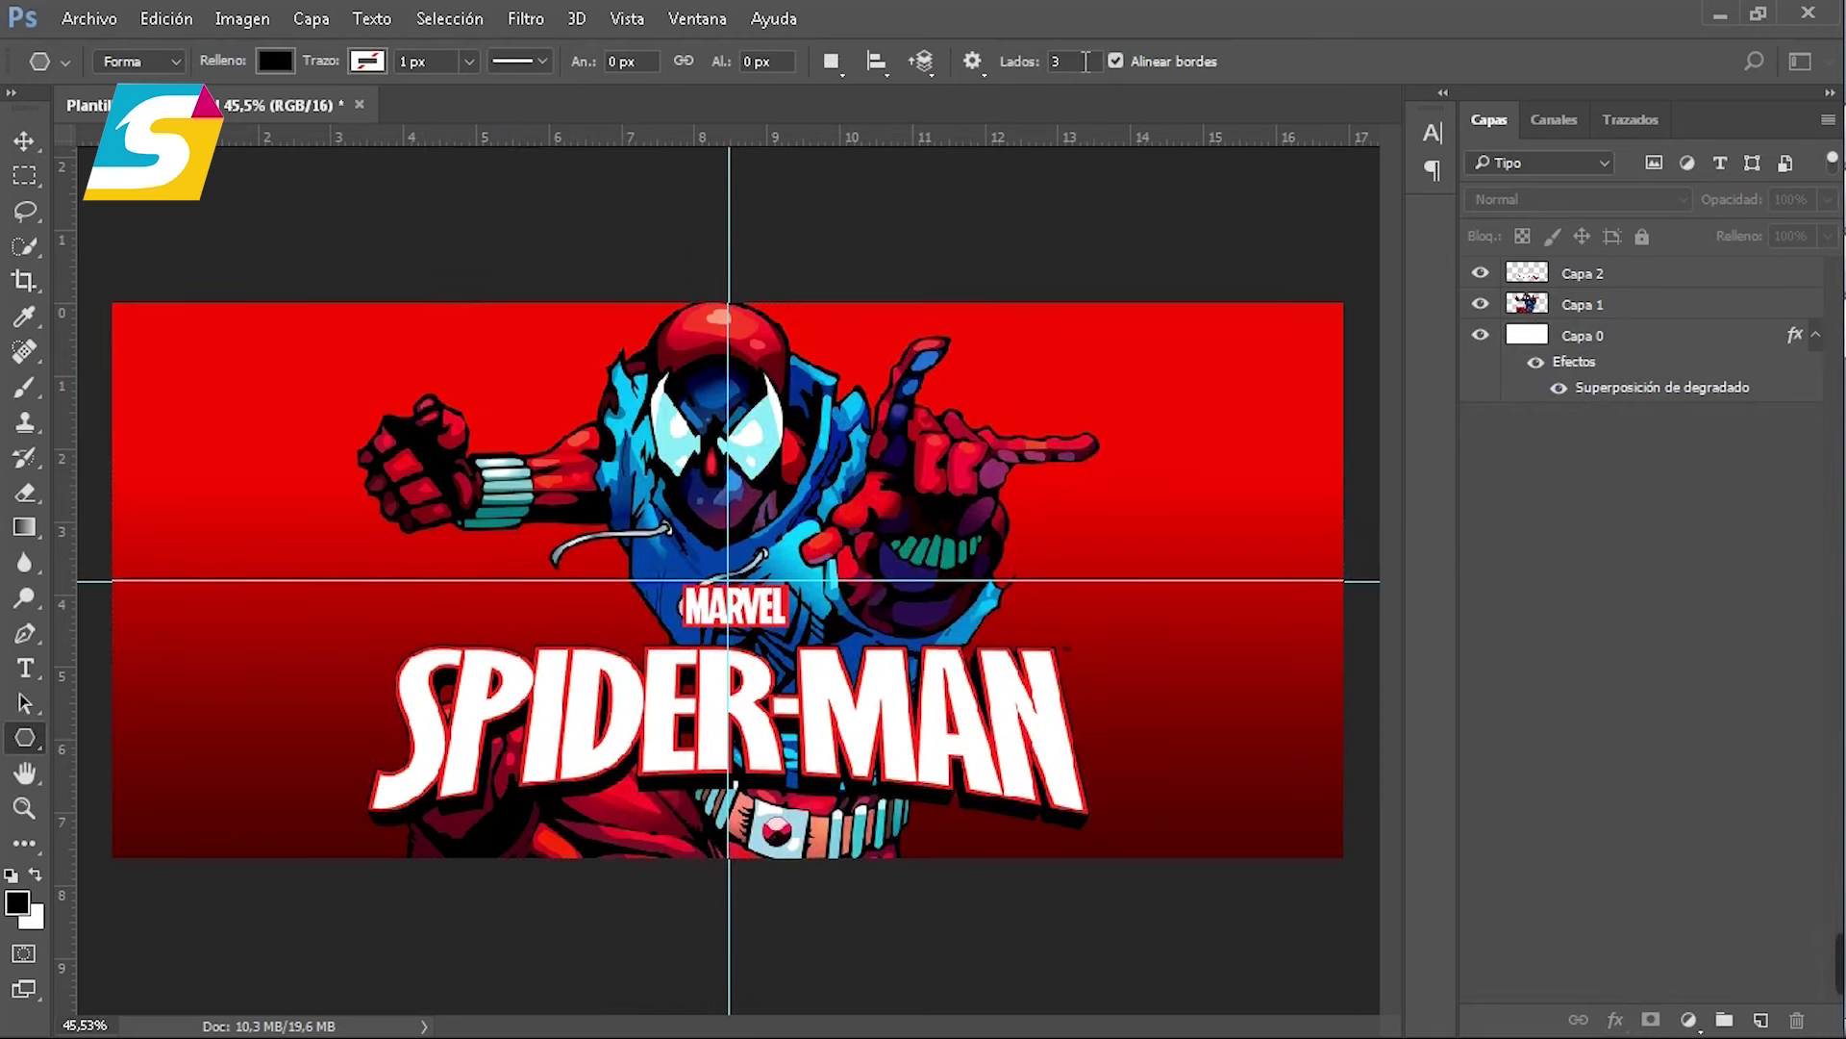
{"action": "left_click_drag", "start_coordinate": [279, 466], "coordinate": [930, 557]}
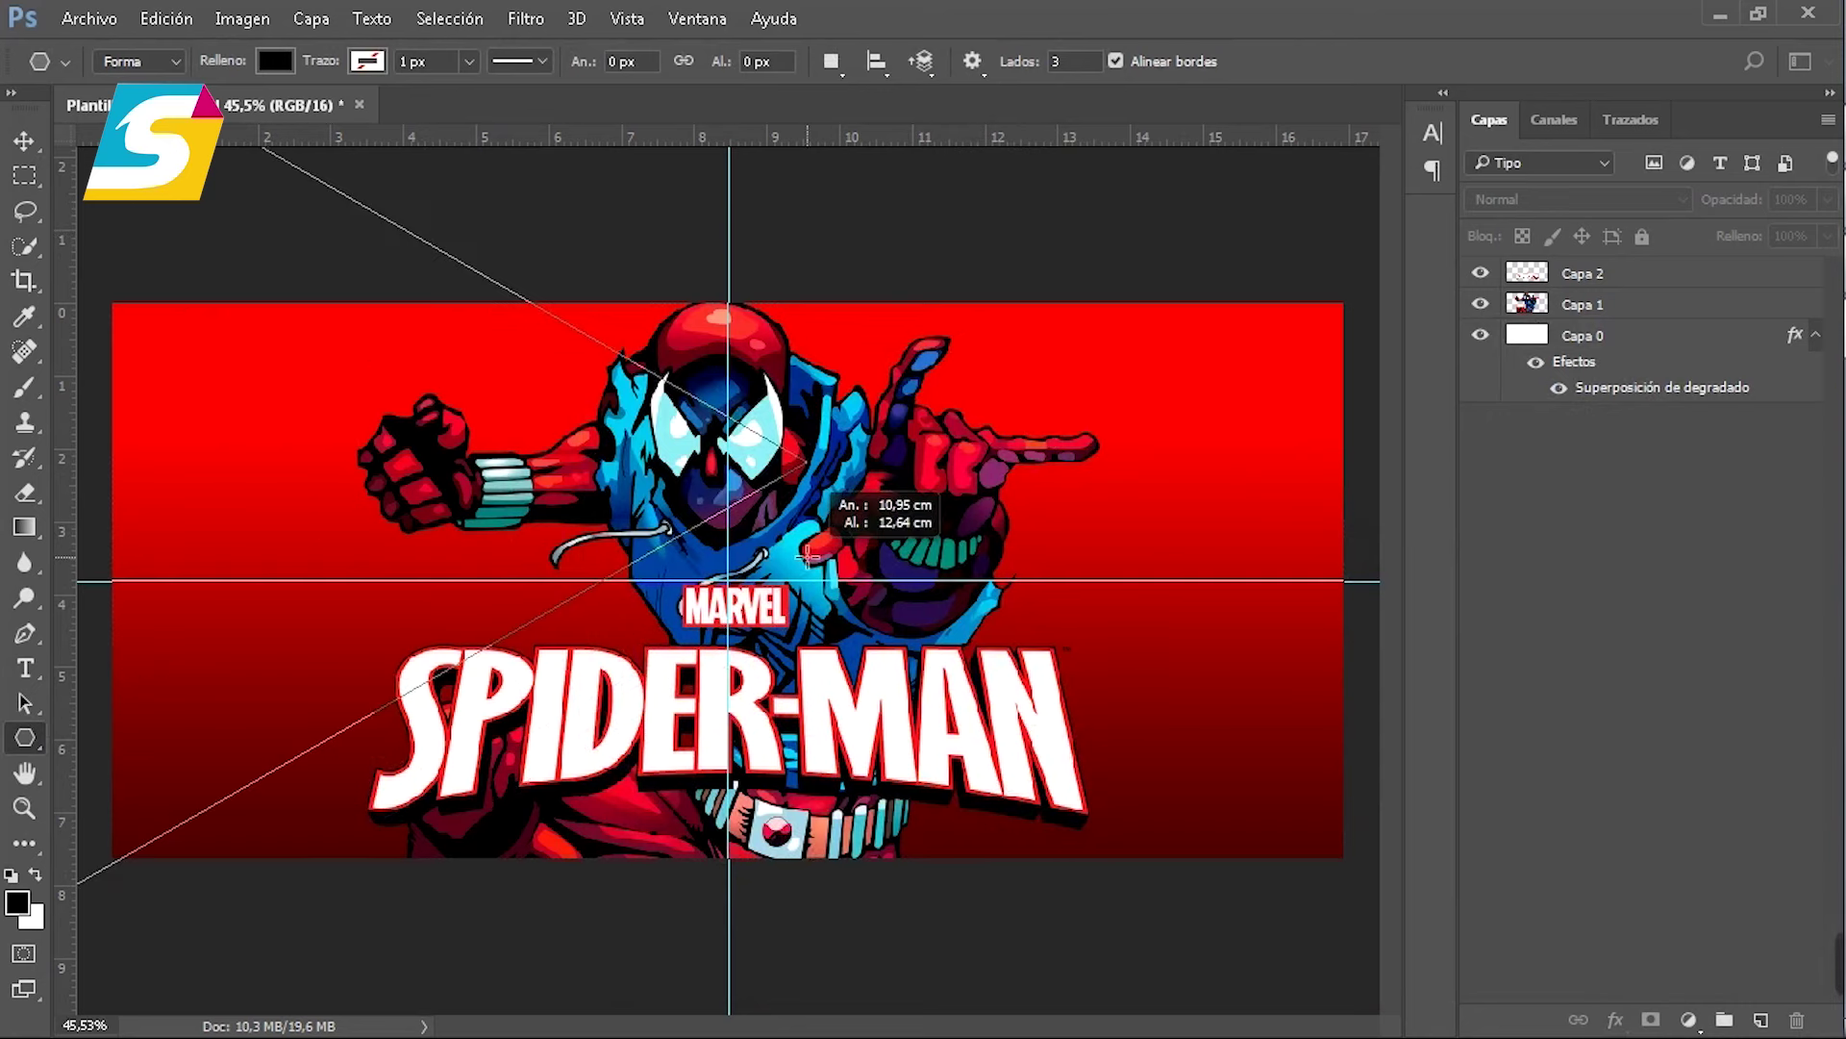
{"action": "left_click_drag", "start_coordinate": [930, 558], "coordinate": [728, 462]}
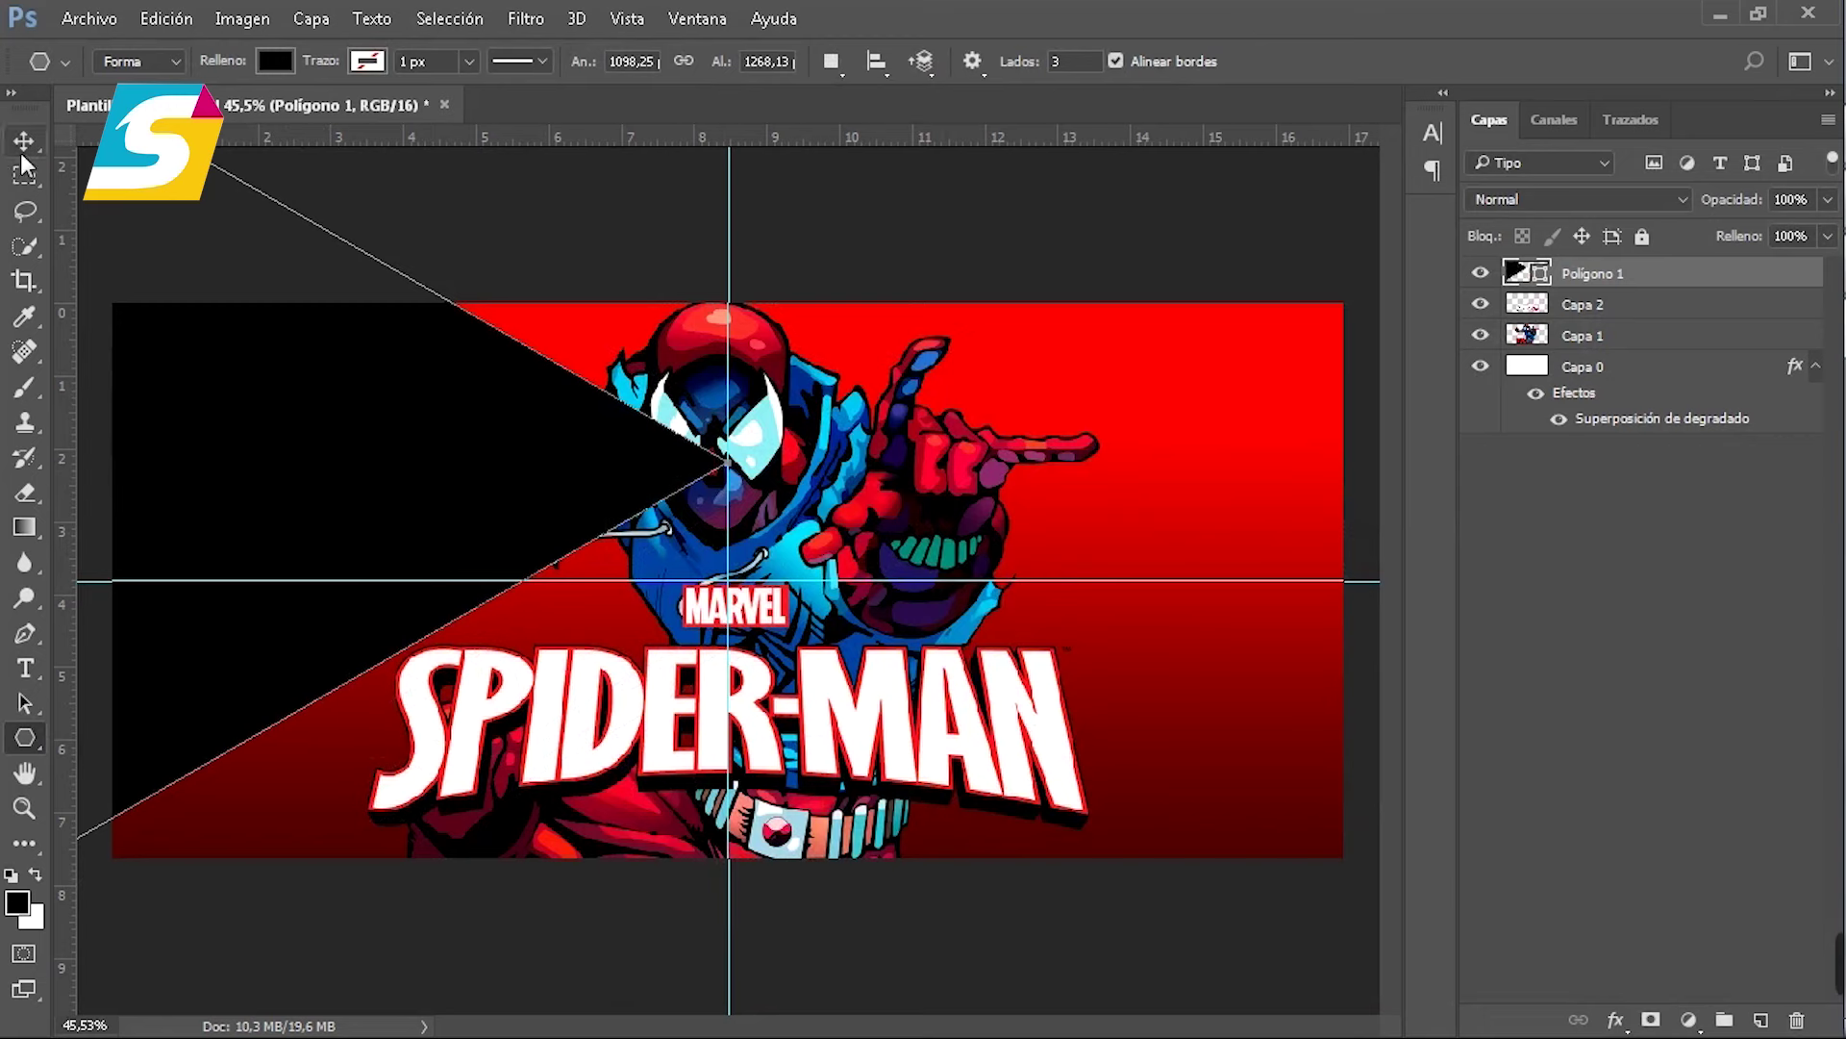
{"action": "left_click", "coordinate": [24, 140]}
{"action": "left_click_drag", "start_coordinate": [279, 408], "coordinate": [607, 545]}
Step: Rotate the triangle -90° upright, widen it across the banner and lower its peak
{"action": "key", "text": "ctrl+t"}
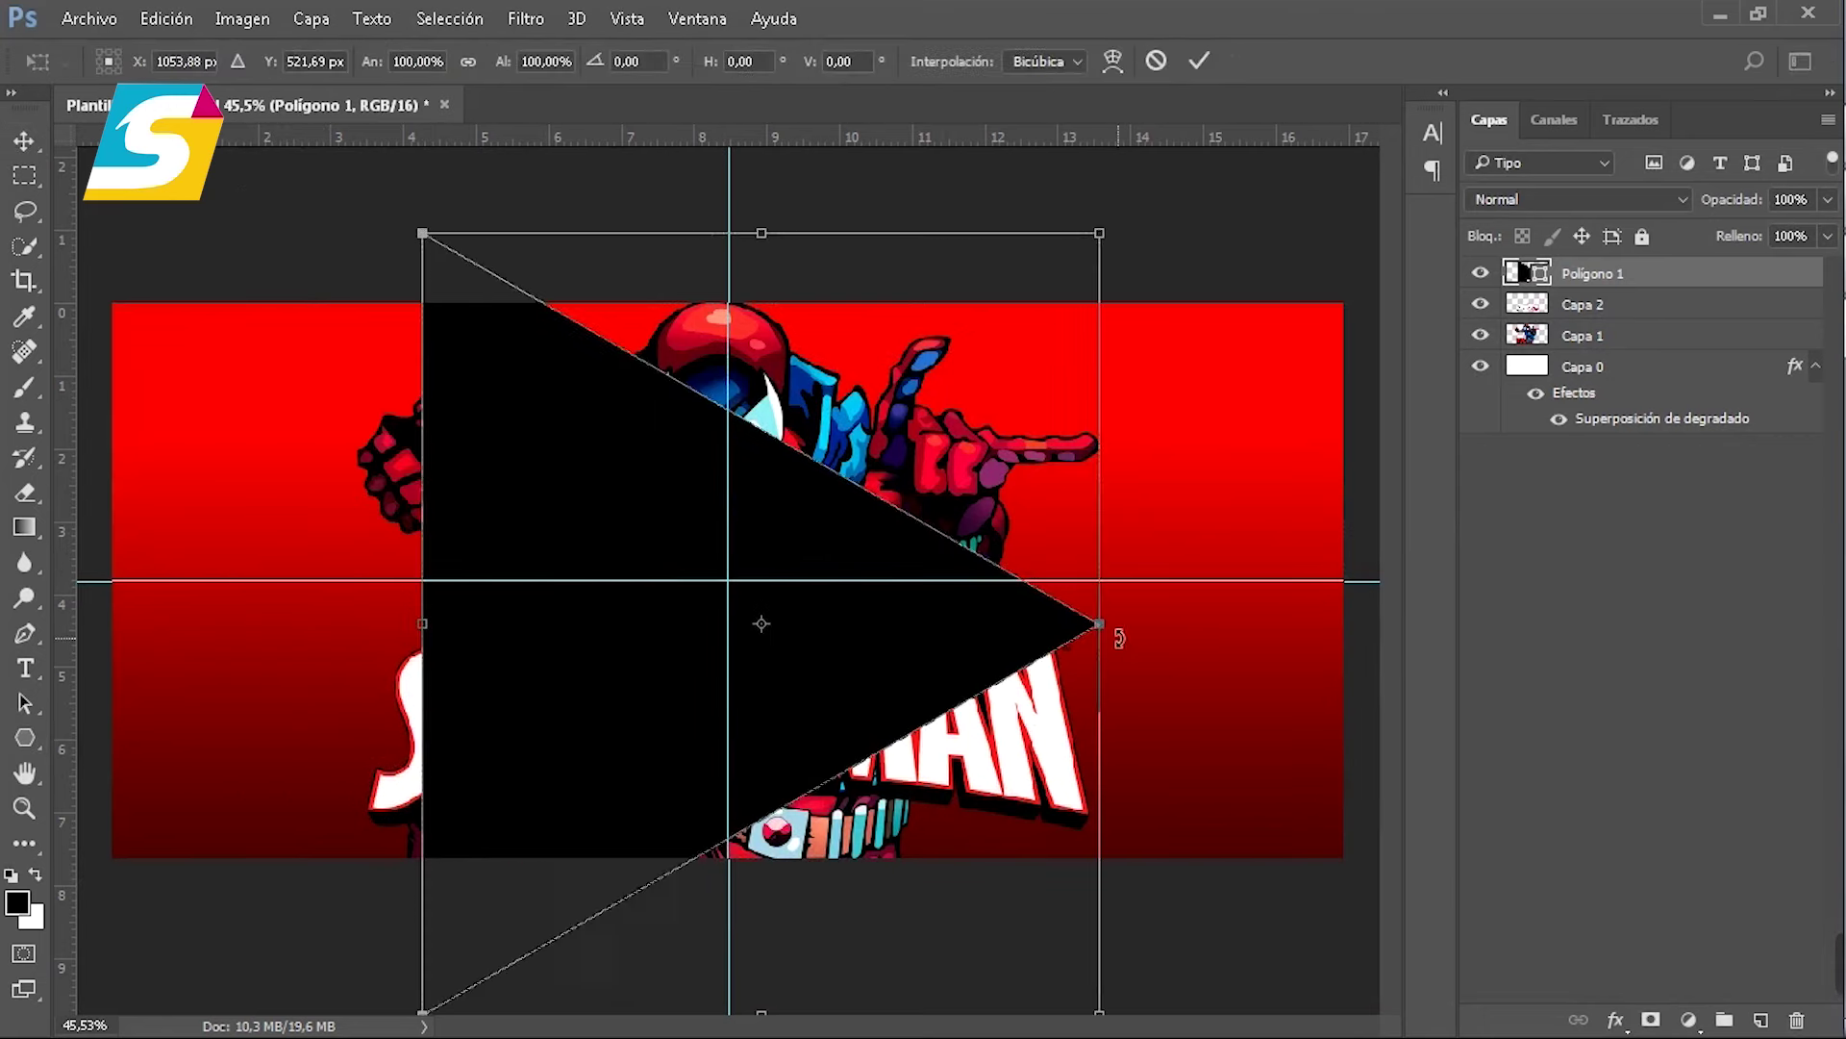
{"action": "mouse_move", "coordinate": [1220, 775]}
{"action": "left_mouse_down"}
{"action": "mouse_move", "coordinate": [1224, 672]}
{"action": "mouse_move", "coordinate": [954, 265]}
{"action": "mouse_move", "coordinate": [851, 255]}
{"action": "left_mouse_up"}
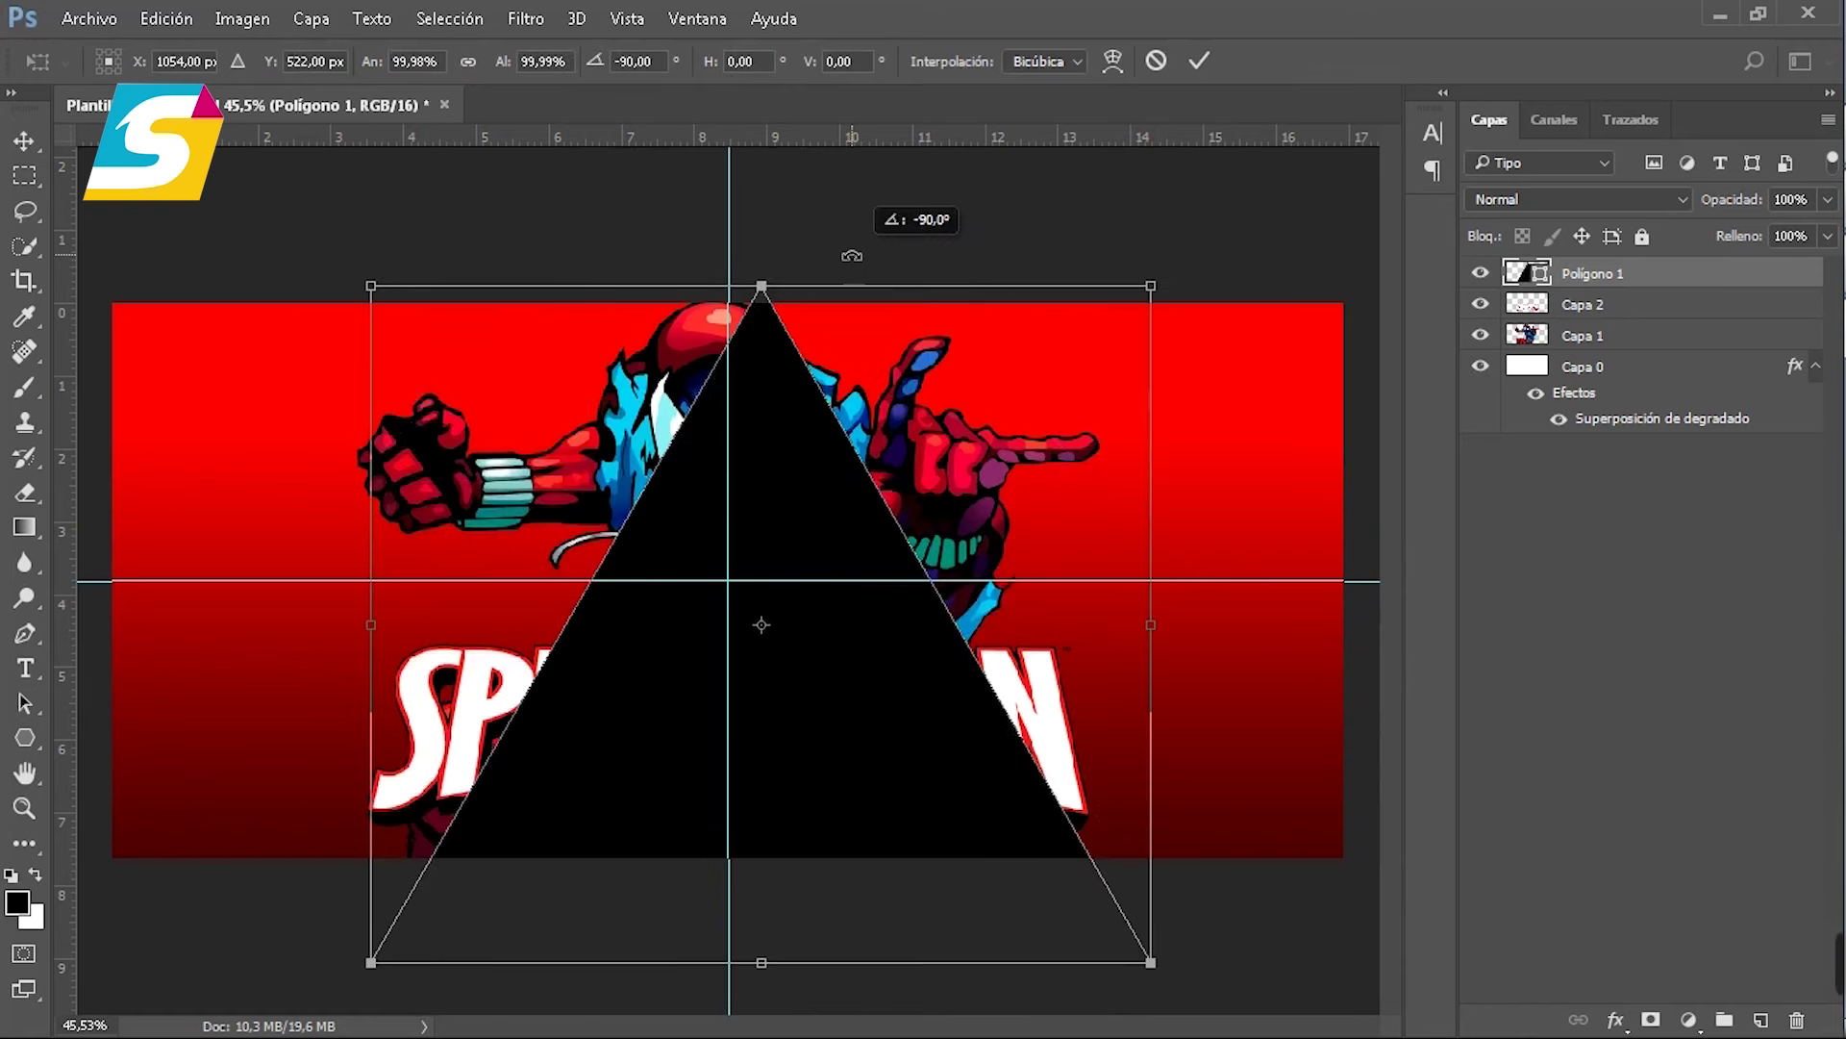
{"action": "left_click_drag", "start_coordinate": [865, 646], "coordinate": [825, 590]}
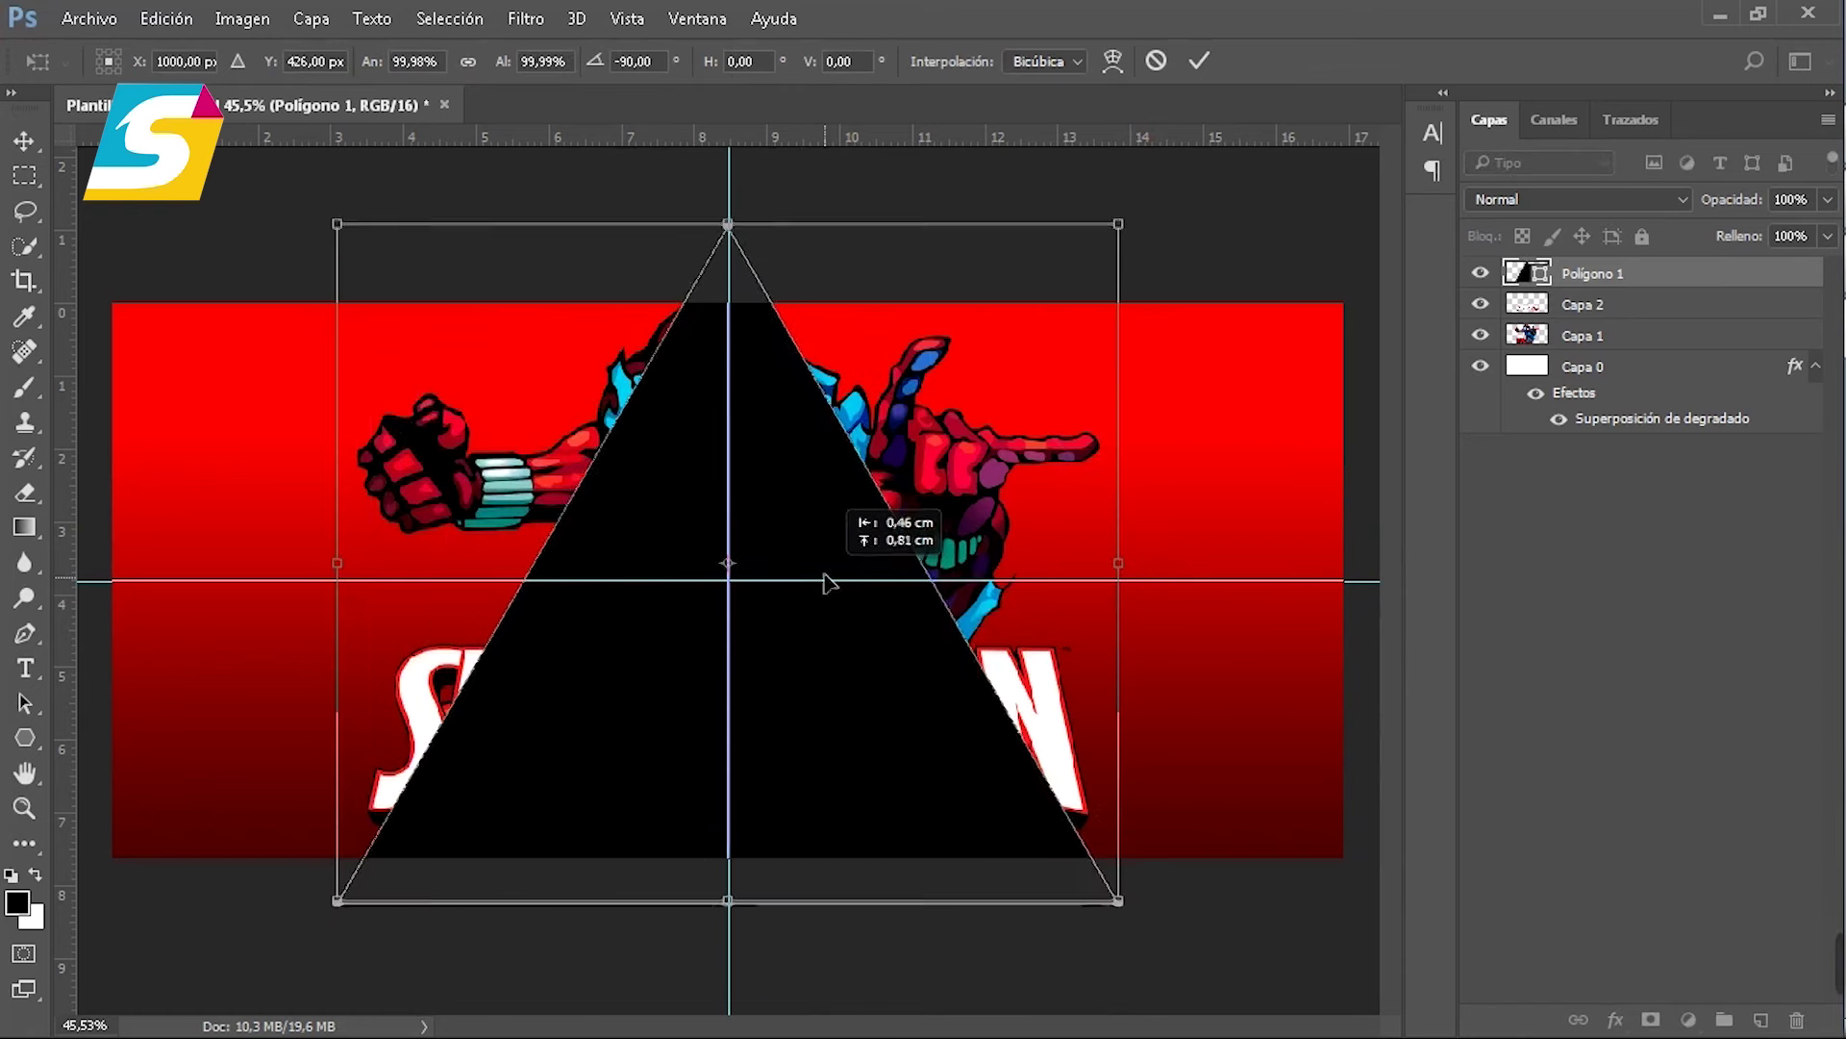
{"action": "mouse_move", "coordinate": [1140, 569]}
{"action": "left_mouse_down"}
{"action": "mouse_move", "coordinate": [1460, 602]}
{"action": "mouse_move", "coordinate": [1428, 603]}
{"action": "left_mouse_up"}
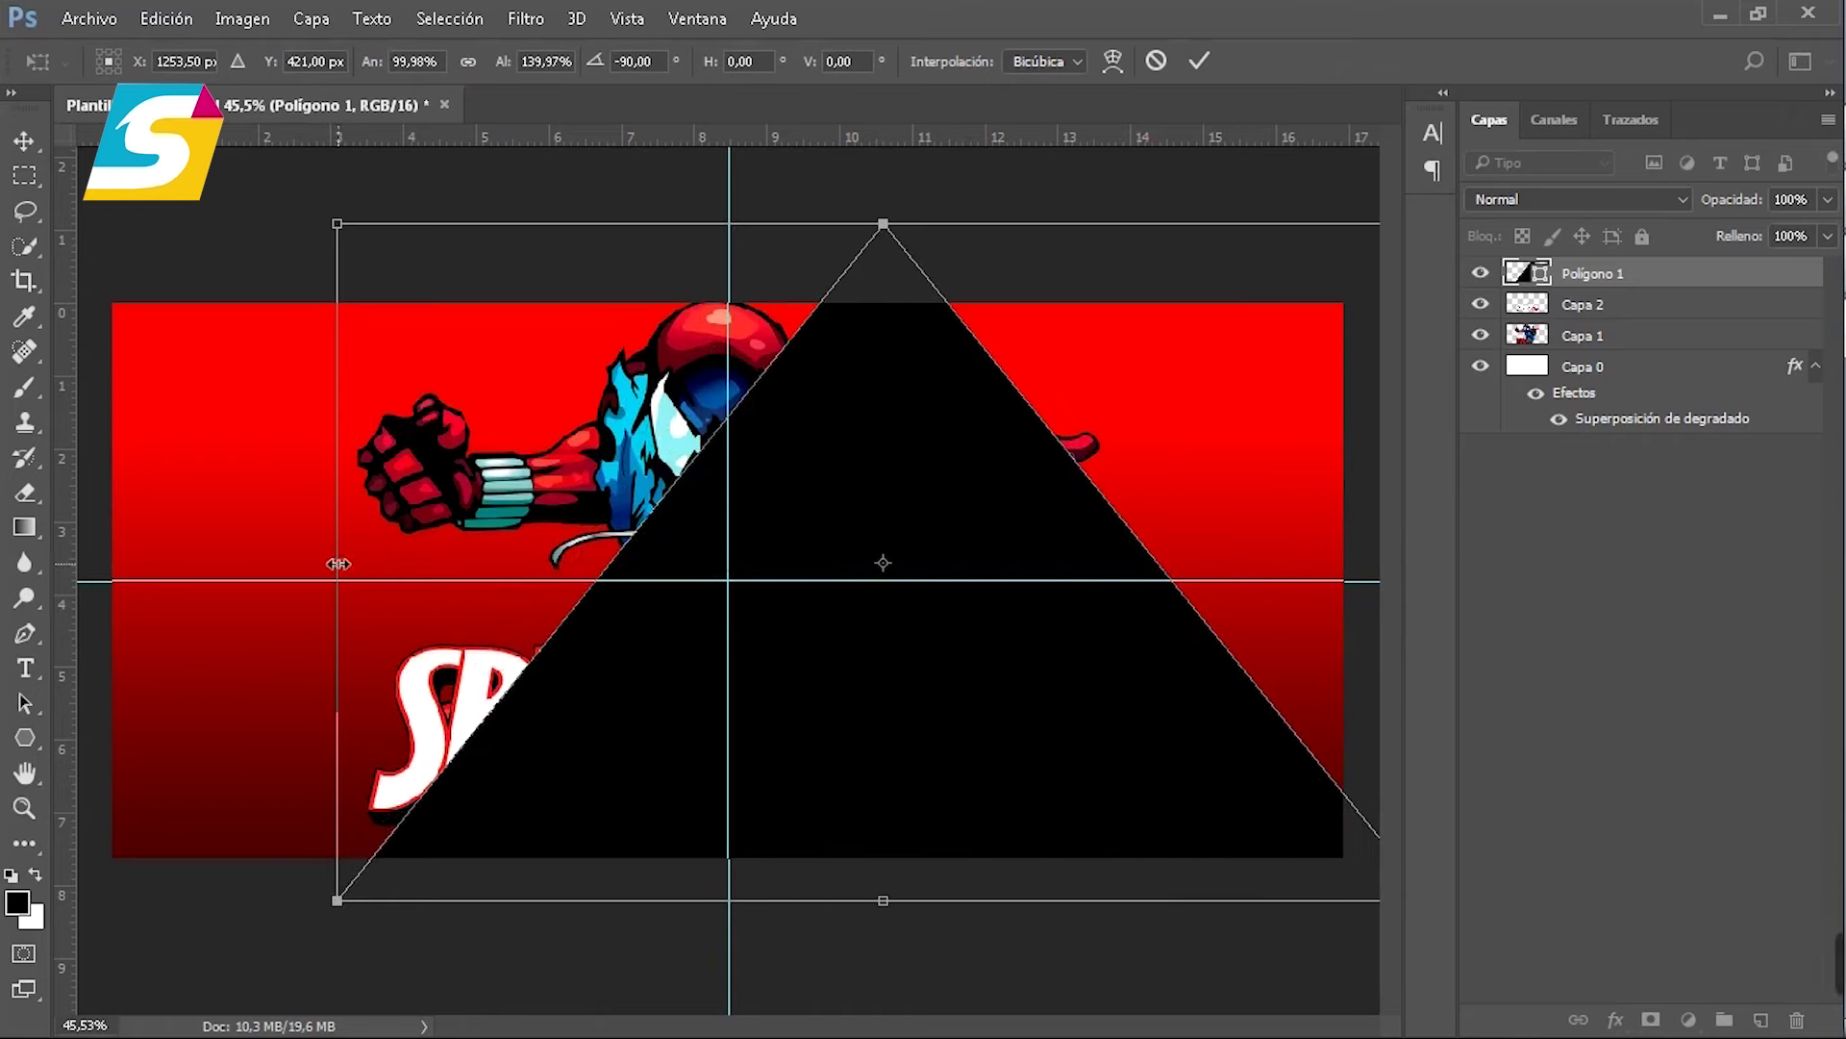
{"action": "left_click_drag", "start_coordinate": [325, 559], "coordinate": [24, 562]}
{"action": "left_click_drag", "start_coordinate": [17, 562], "coordinate": [26, 560]}
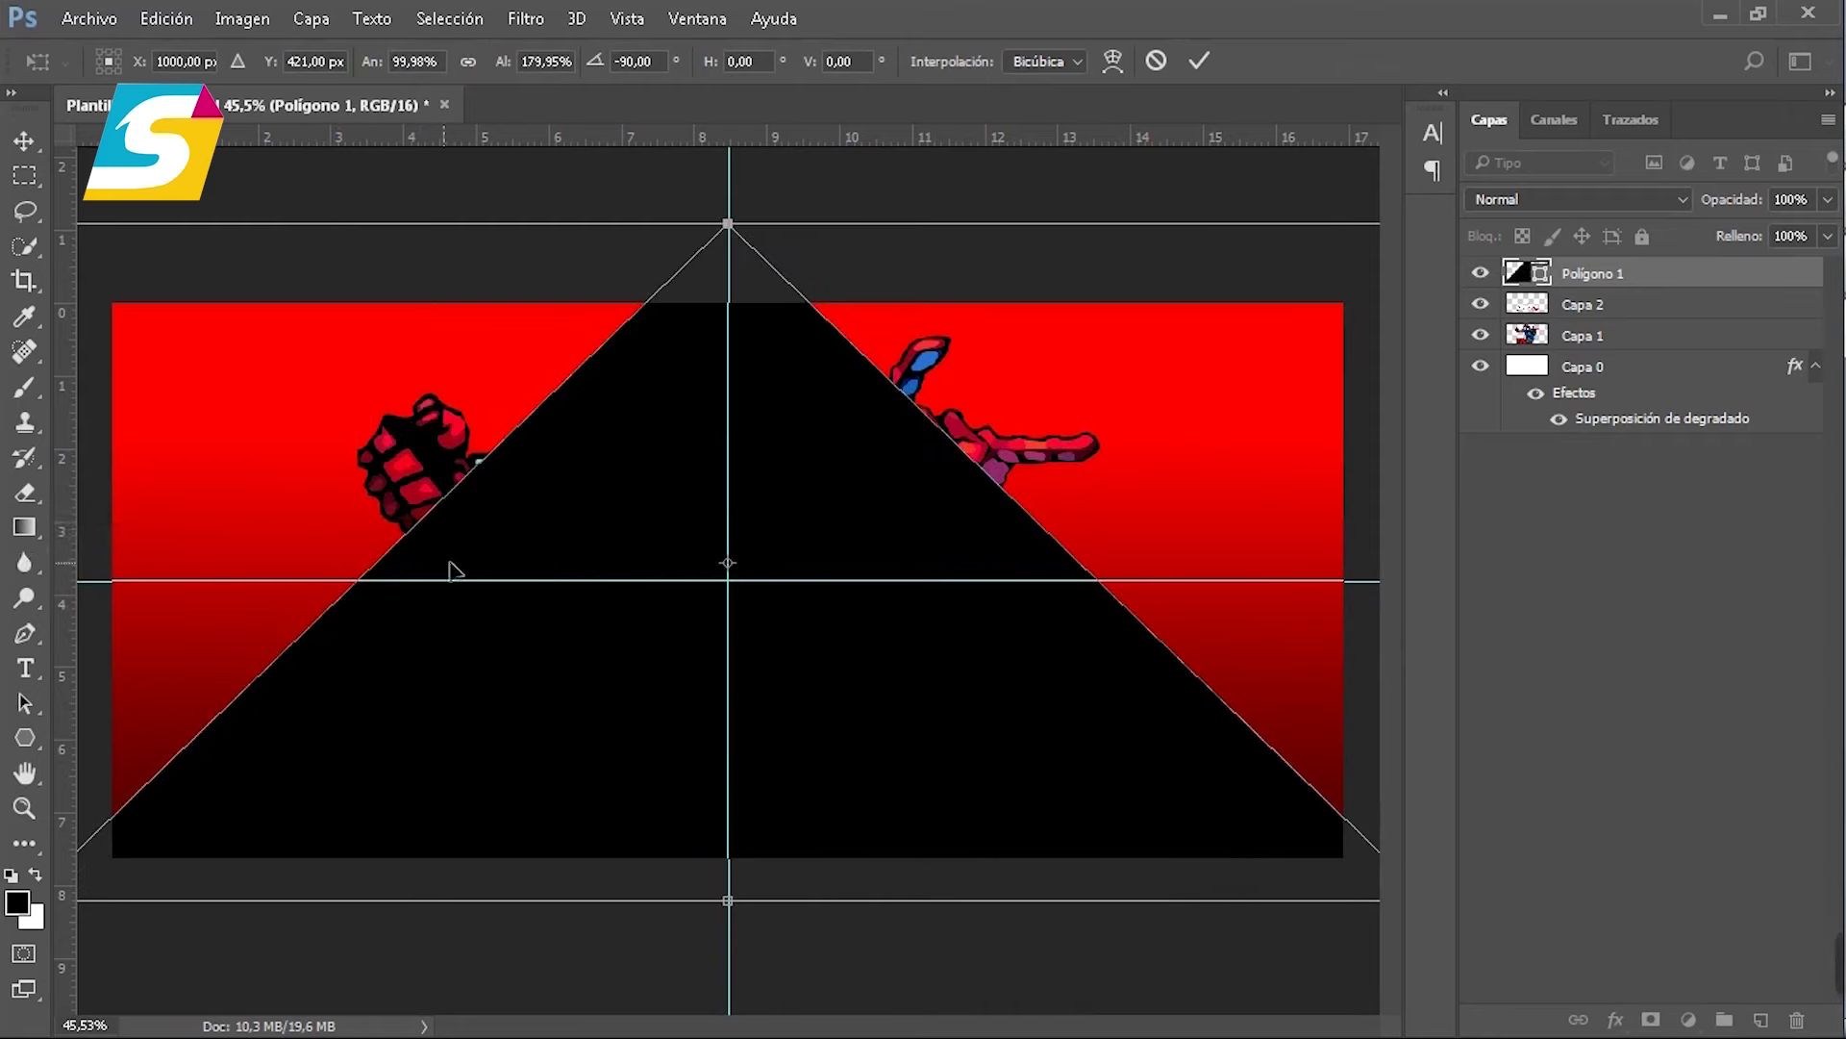
{"action": "left_click_drag", "start_coordinate": [728, 900], "coordinate": [730, 871]}
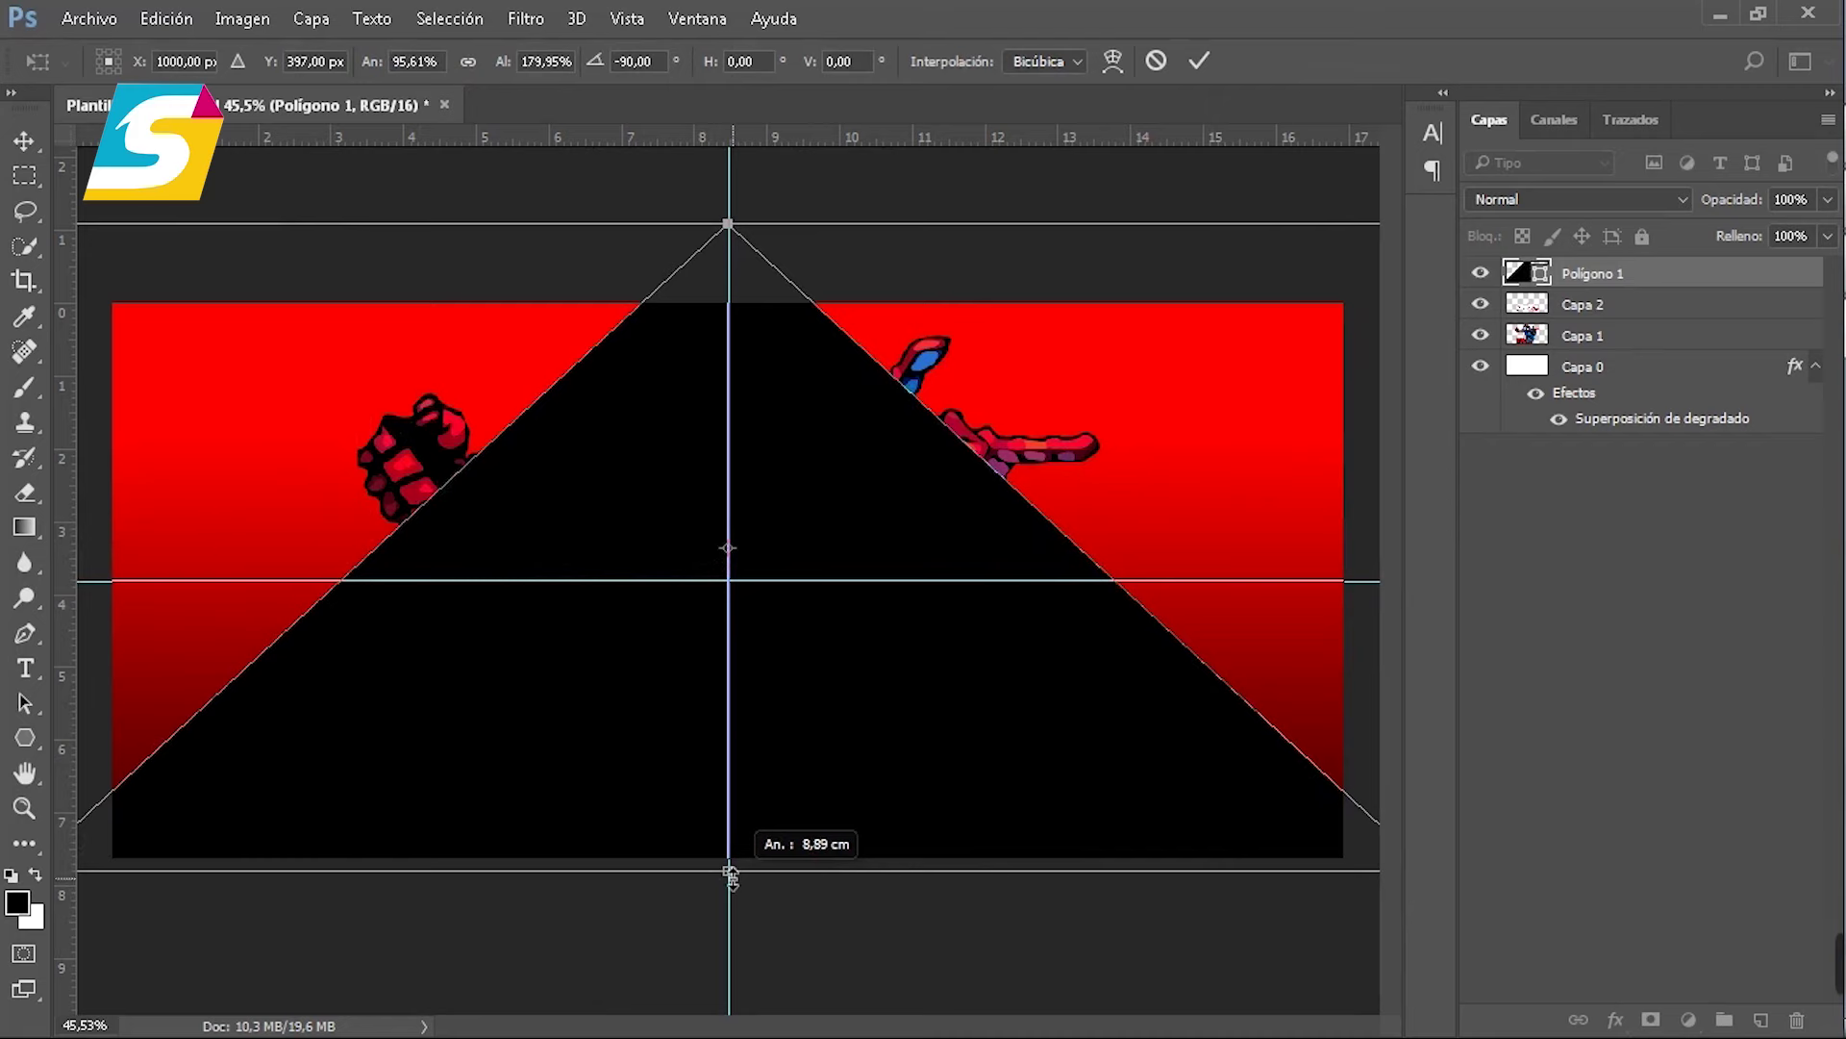
{"action": "left_click_drag", "start_coordinate": [731, 217], "coordinate": [733, 412]}
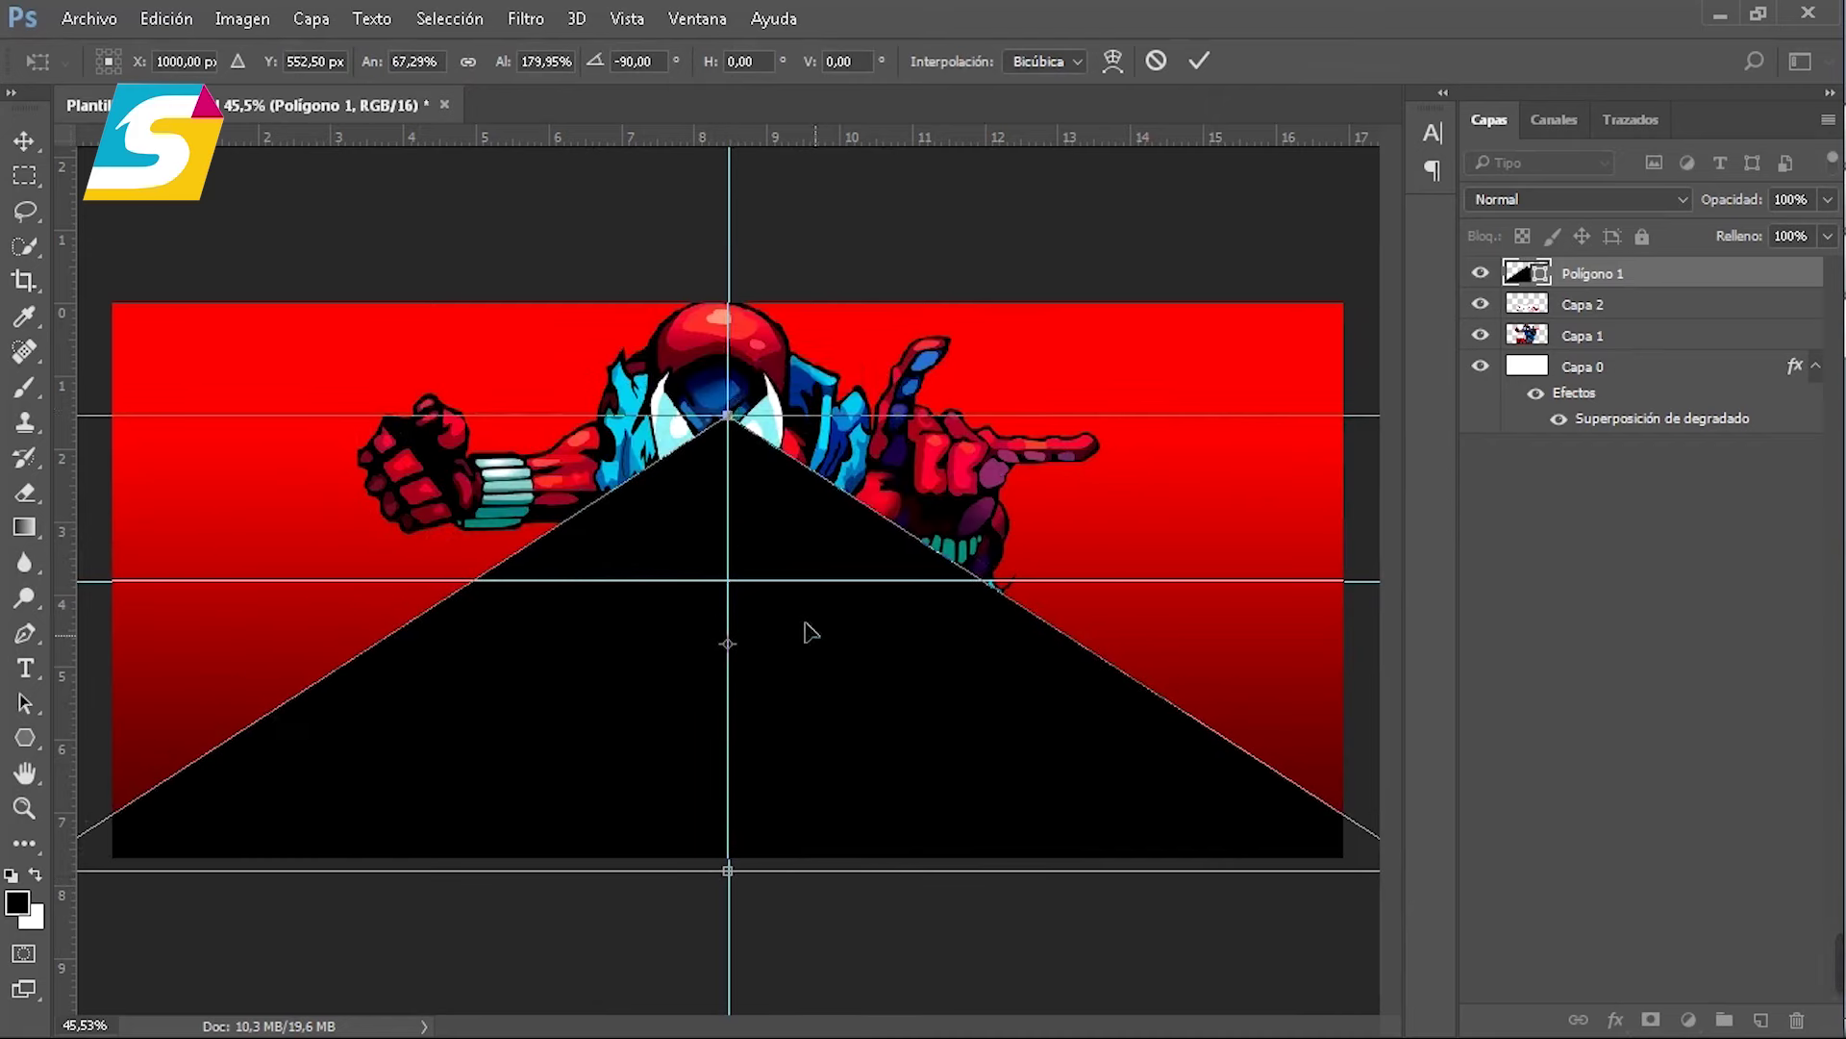
{"action": "key", "text": "Return"}
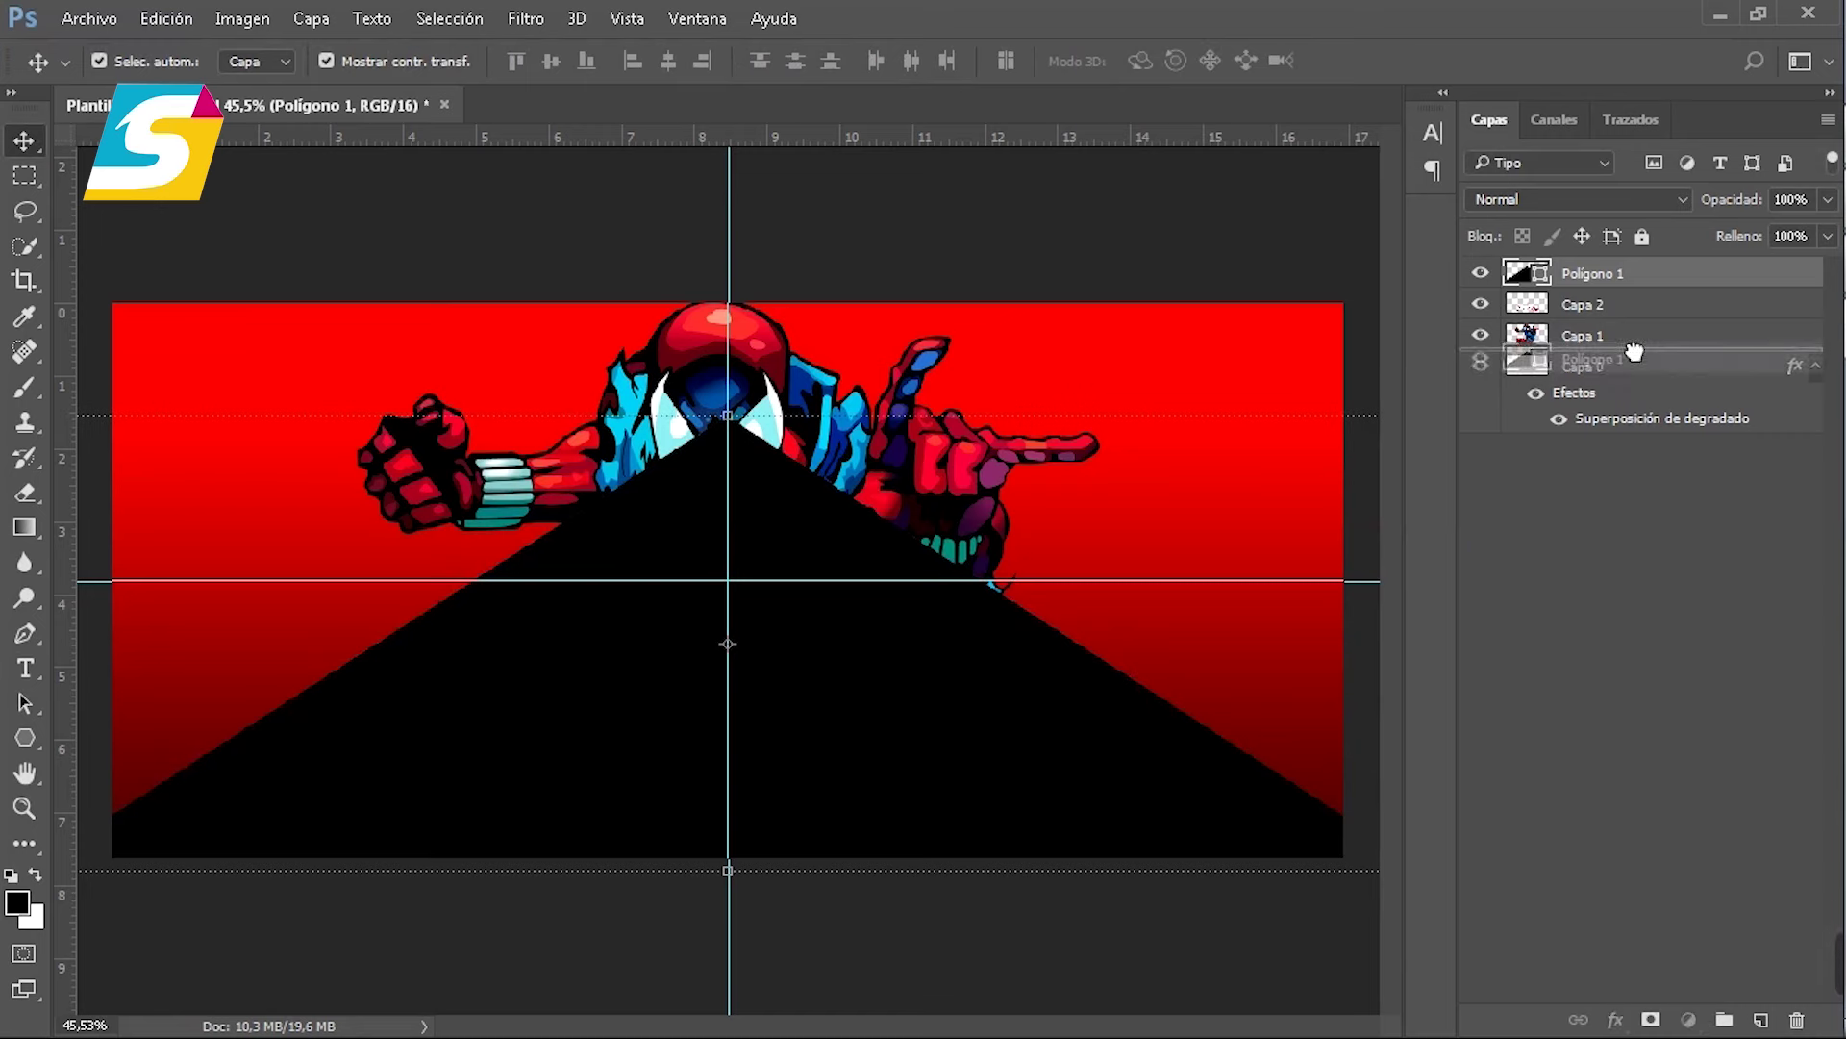
Step: Move Polígono 1 below Capa 1 and fill it deep blue #001fbc
{"action": "left_click_drag", "start_coordinate": [1647, 274], "coordinate": [1637, 362]}
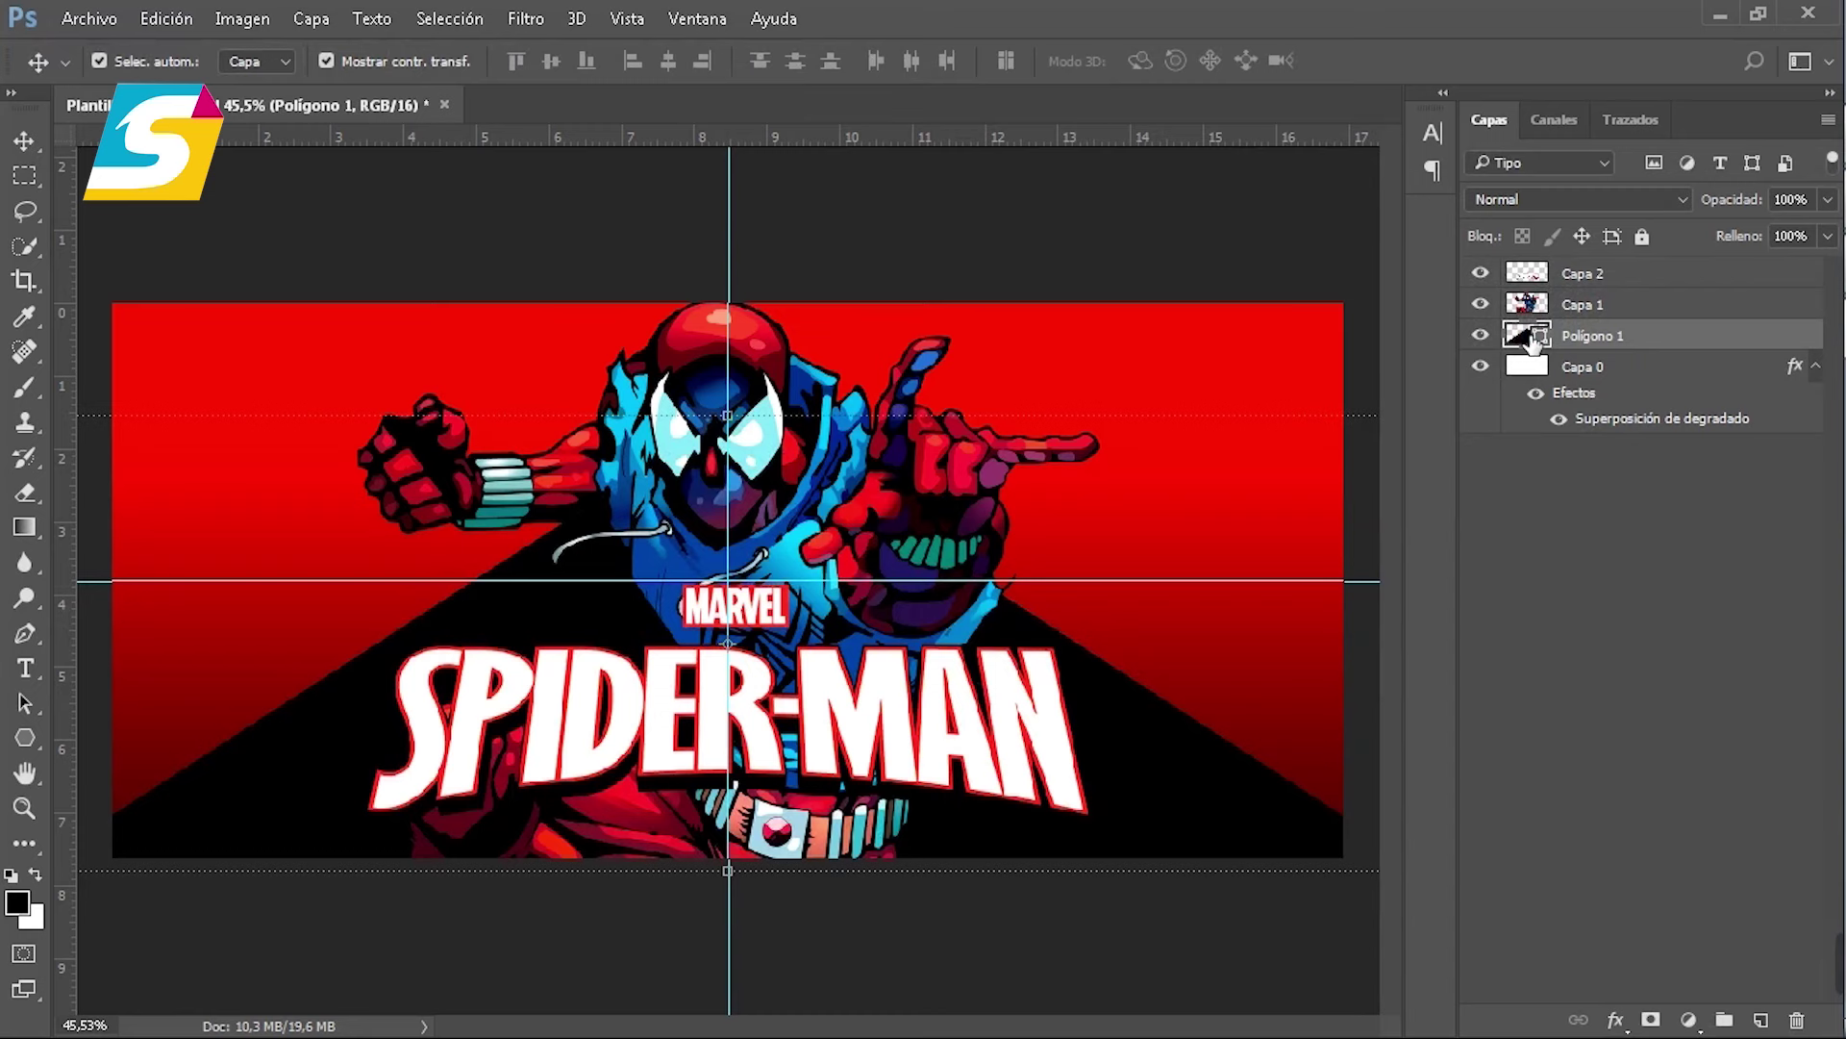
{"action": "double_click", "coordinate": [1532, 336]}
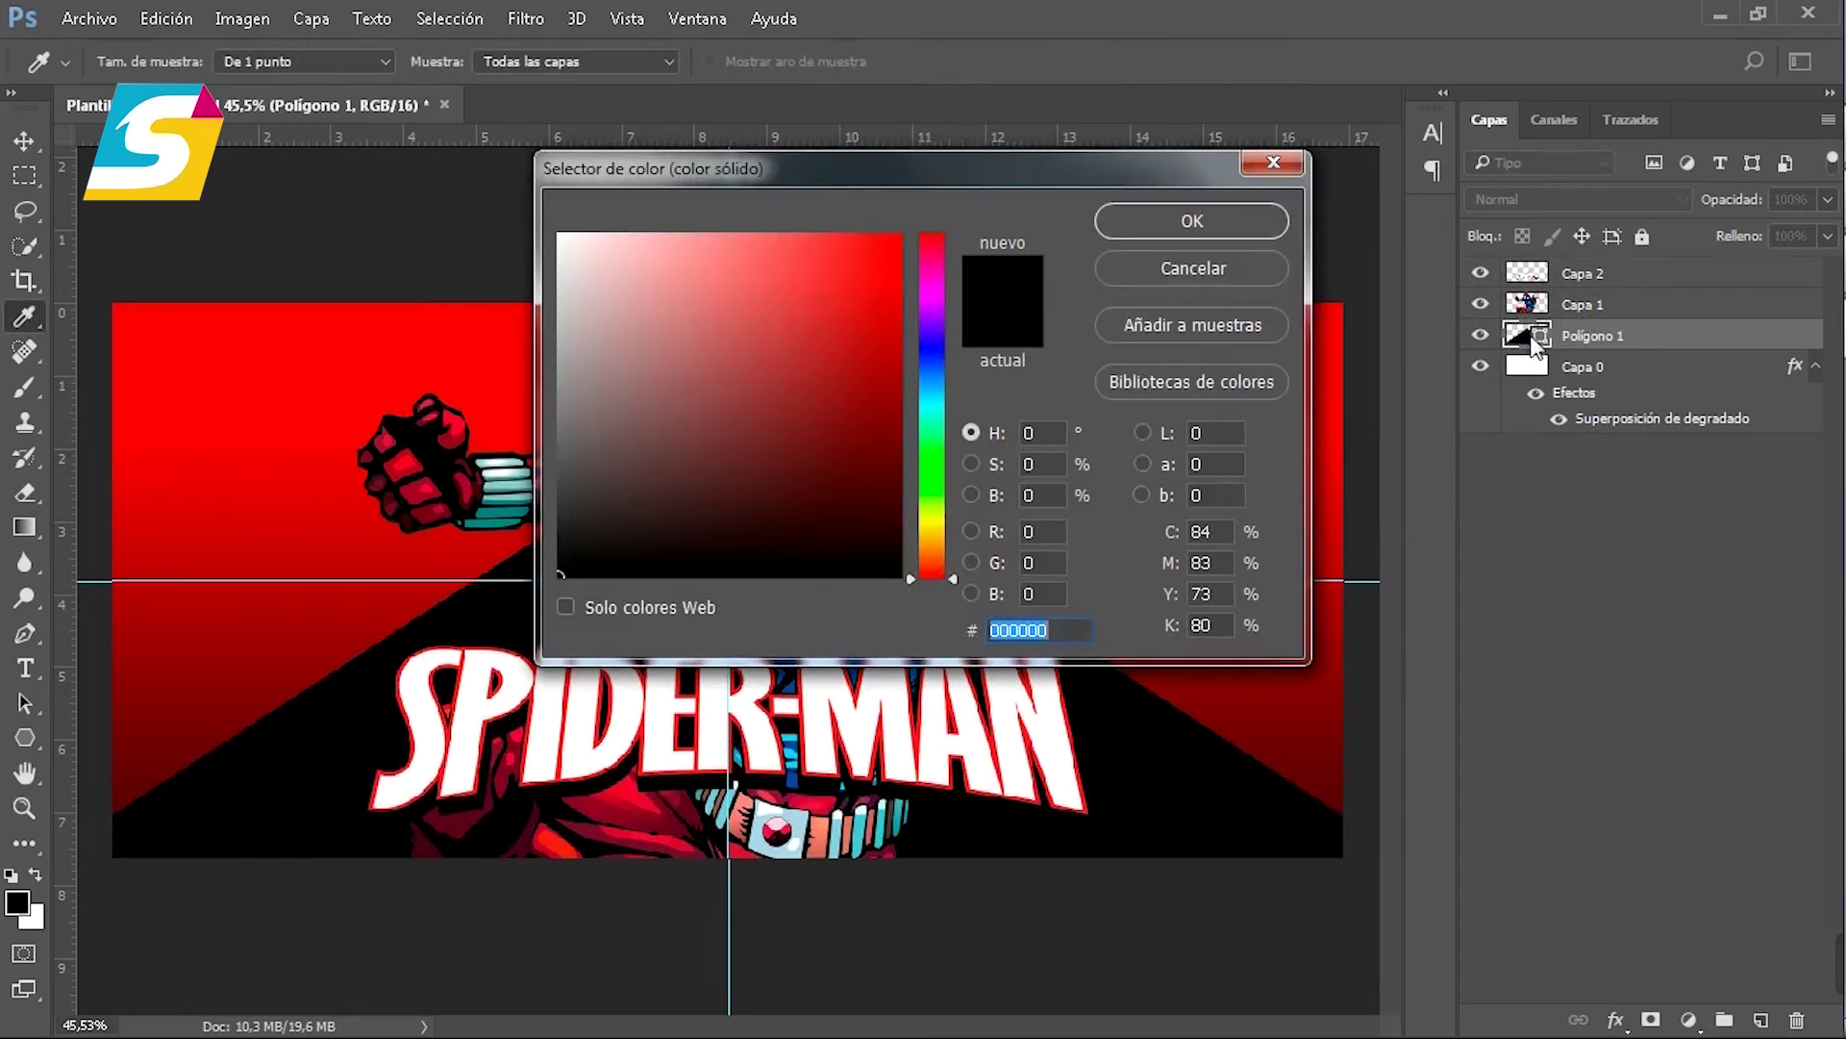
{"action": "left_click", "coordinate": [937, 357]}
{"action": "left_click", "coordinate": [900, 292]}
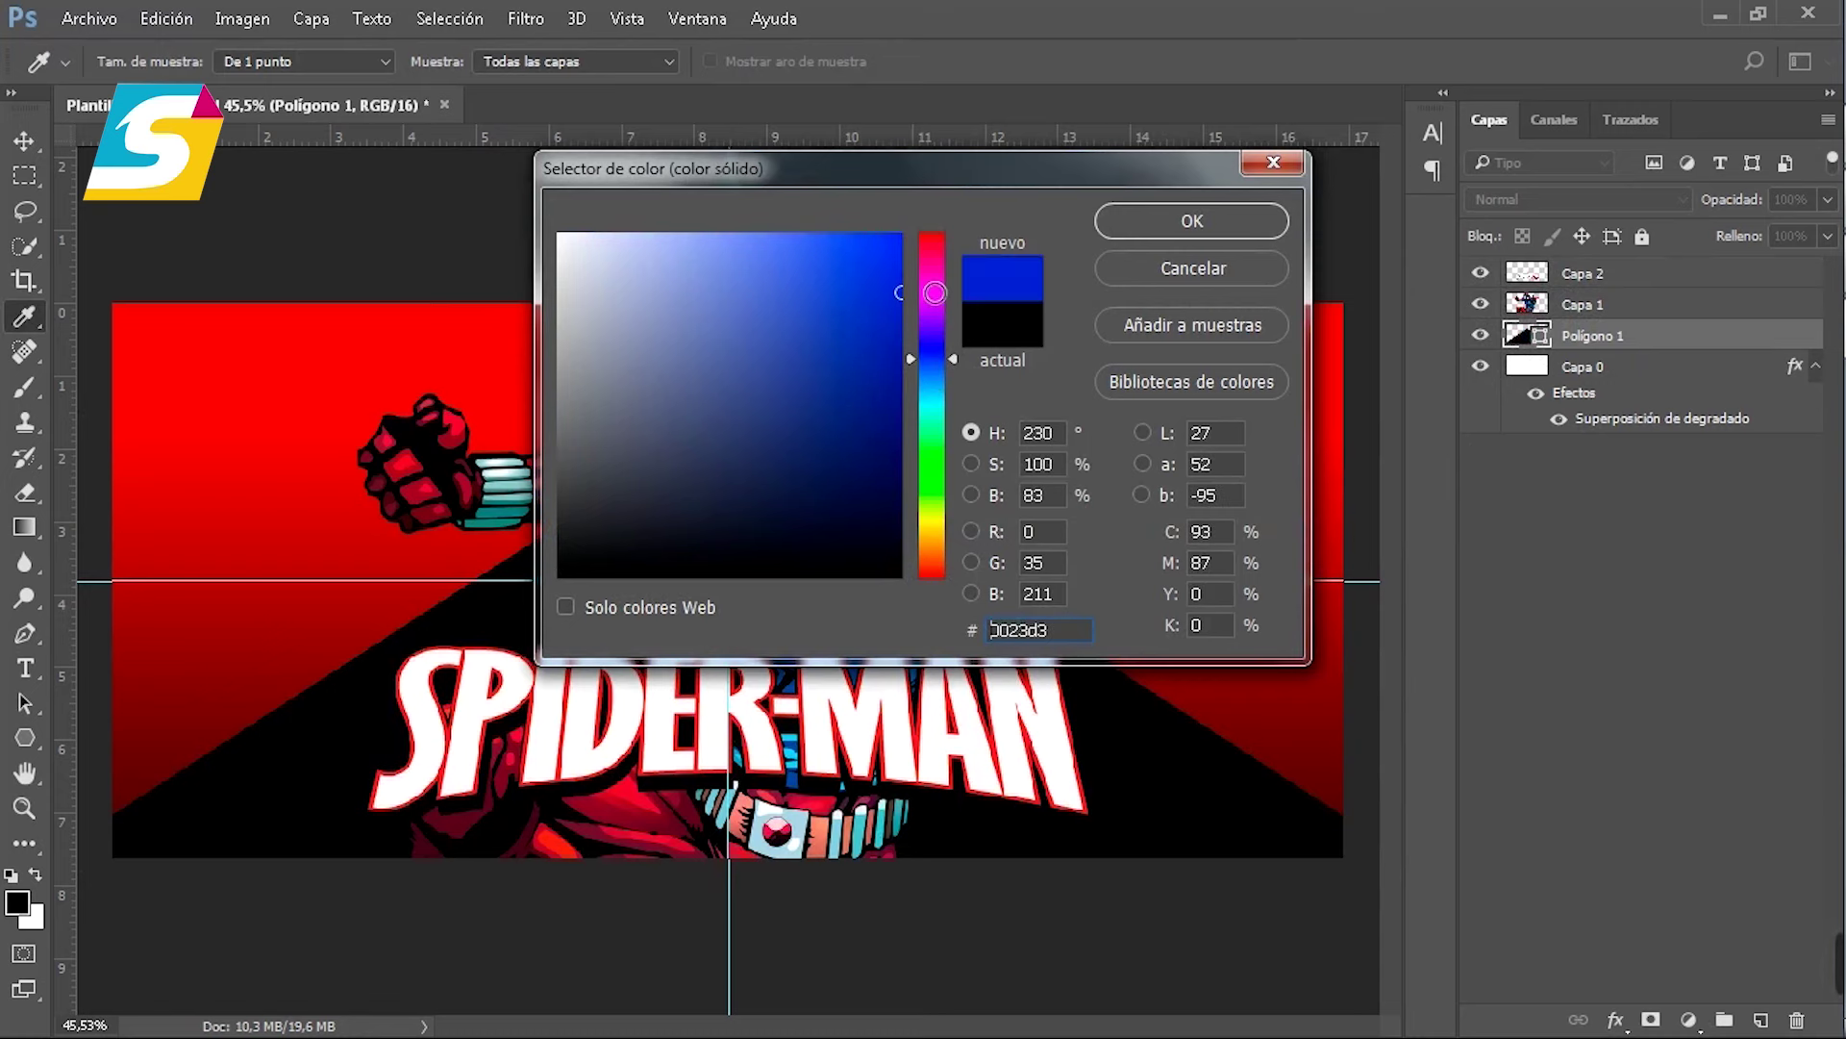
{"action": "left_click", "coordinate": [900, 324]}
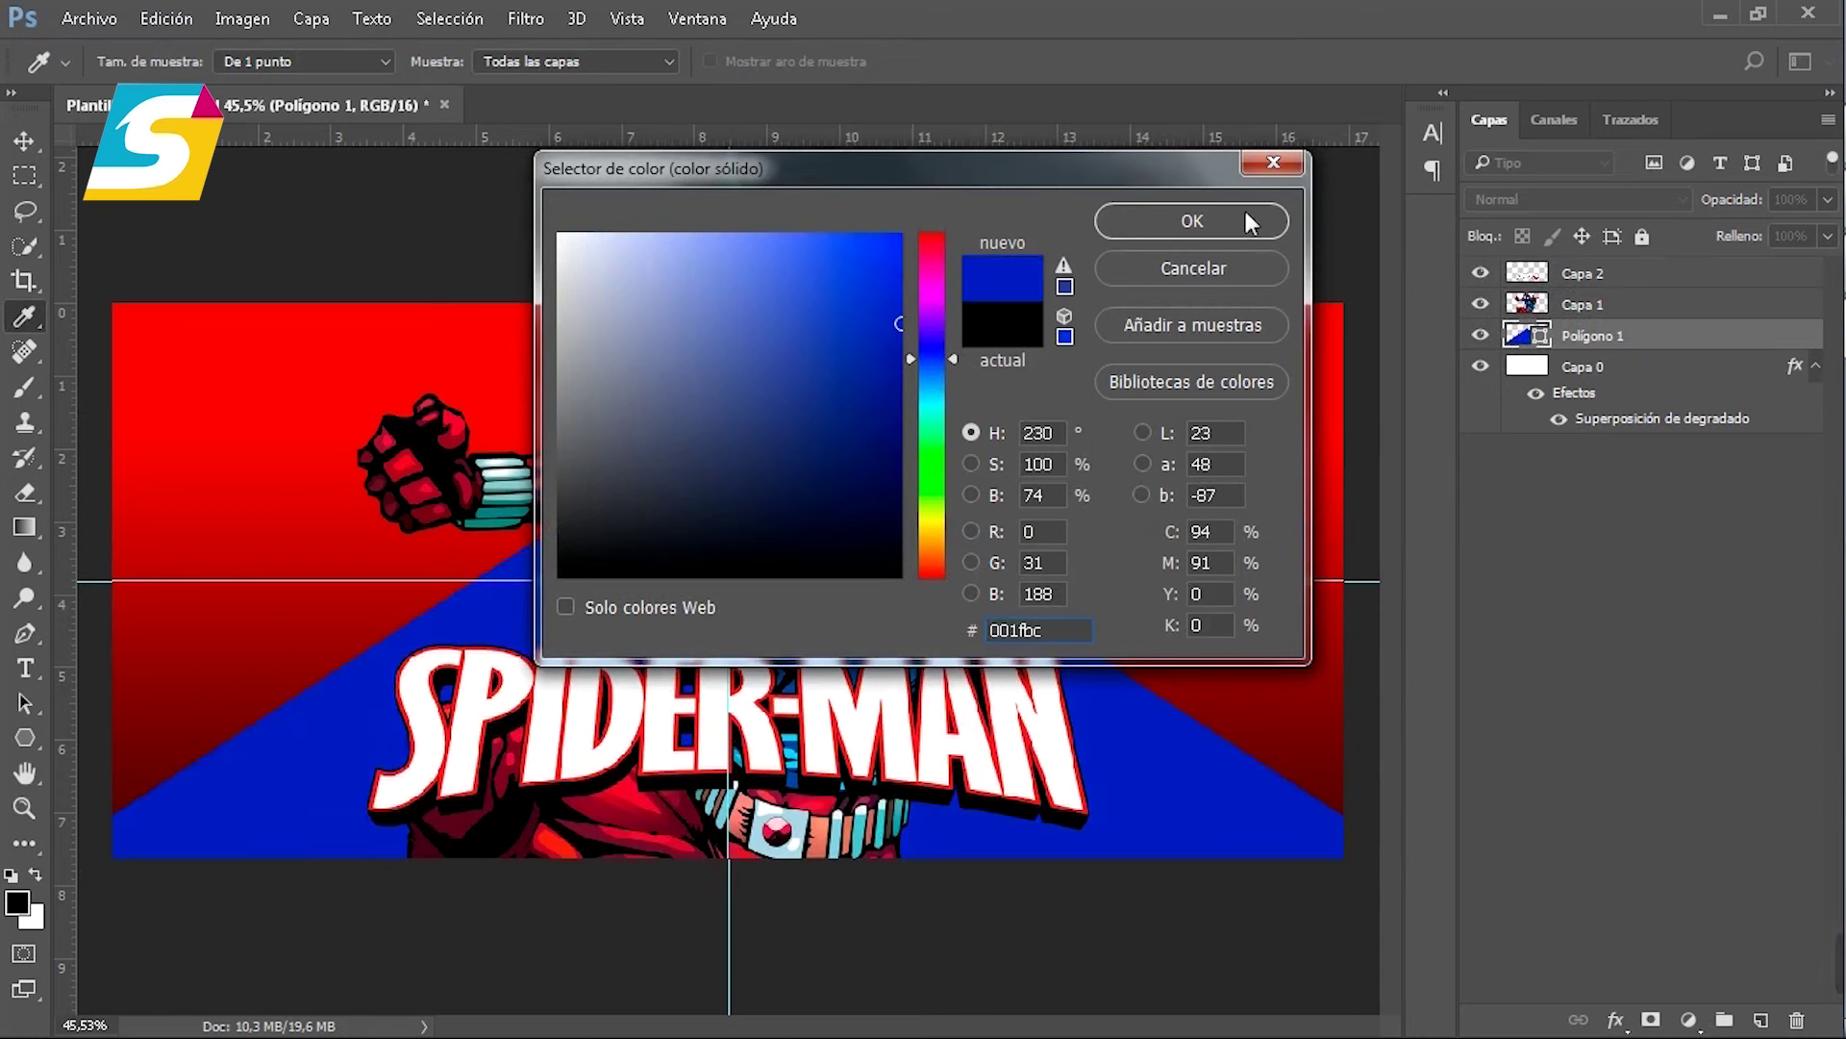
{"action": "left_click", "coordinate": [1247, 220]}
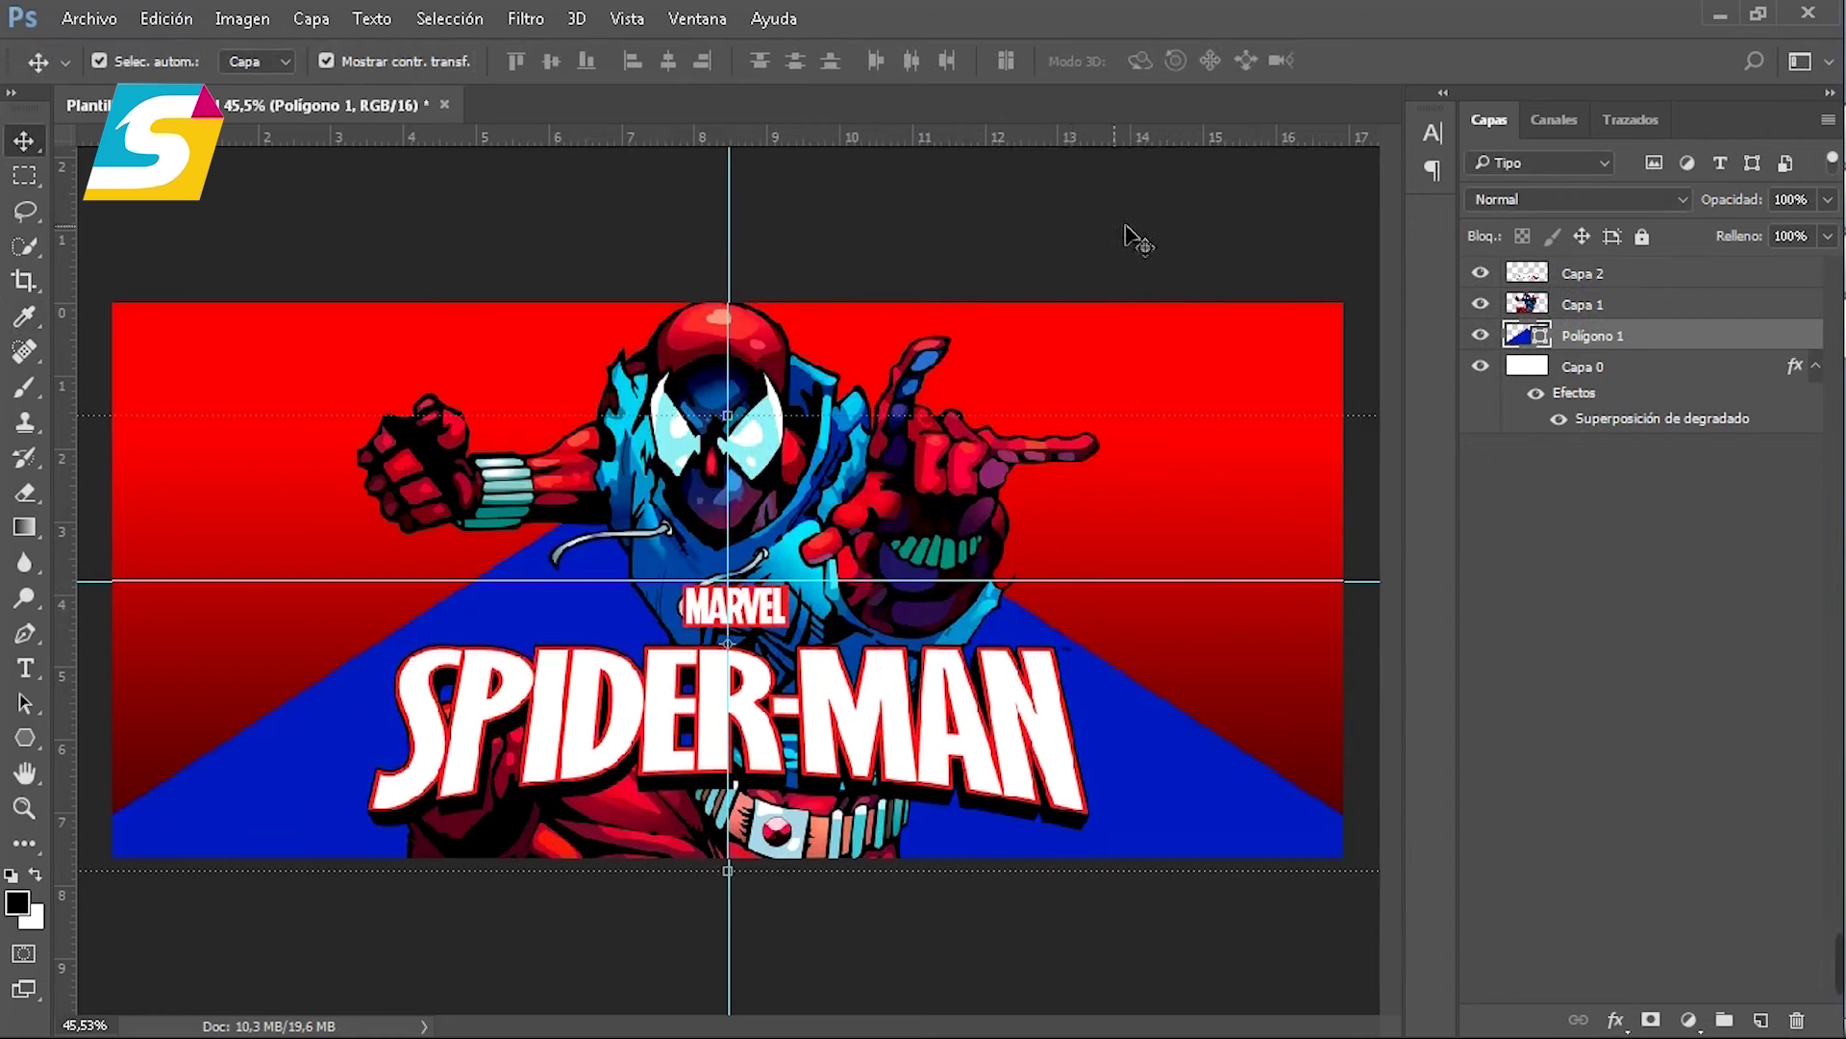
{"action": "left_click", "coordinate": [1071, 222]}
Step: Open Telaraña.png and copy its web strand into the banner as Capa 3
{"action": "left_click", "coordinate": [87, 19]}
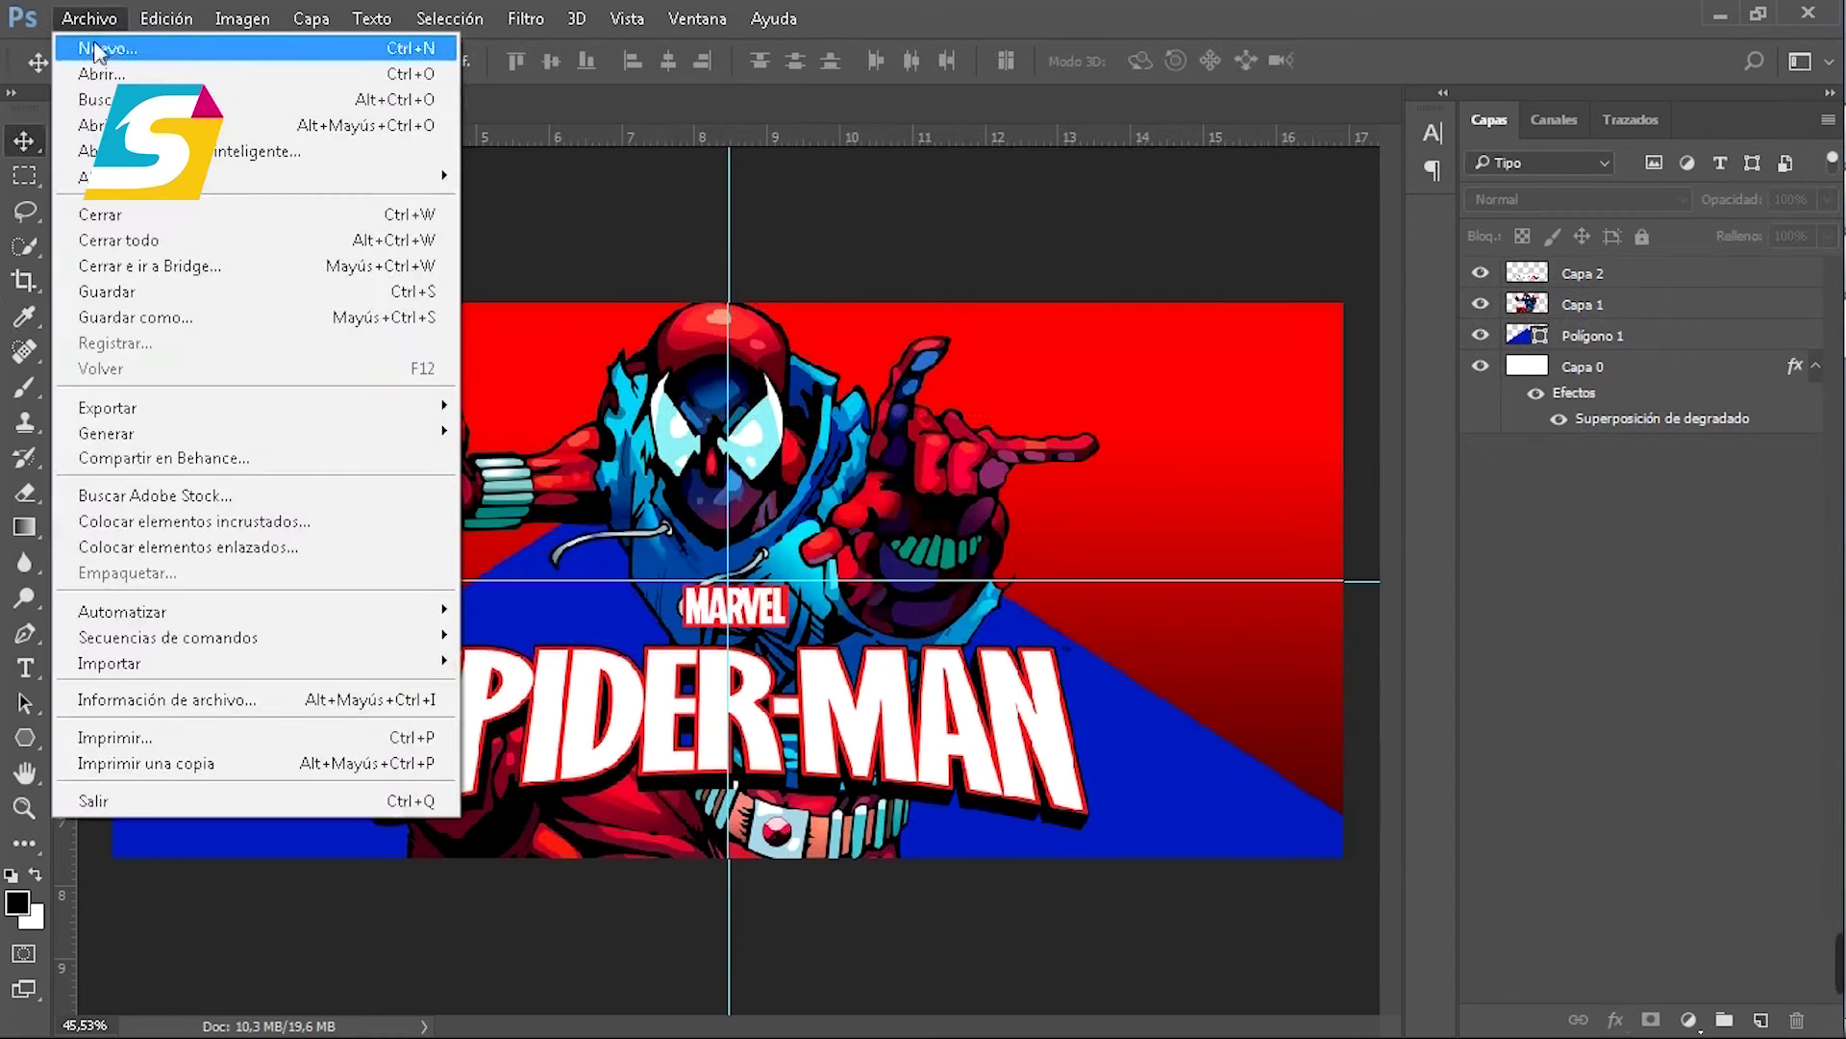
{"action": "left_click", "coordinate": [106, 71]}
{"action": "left_click", "coordinate": [792, 240]}
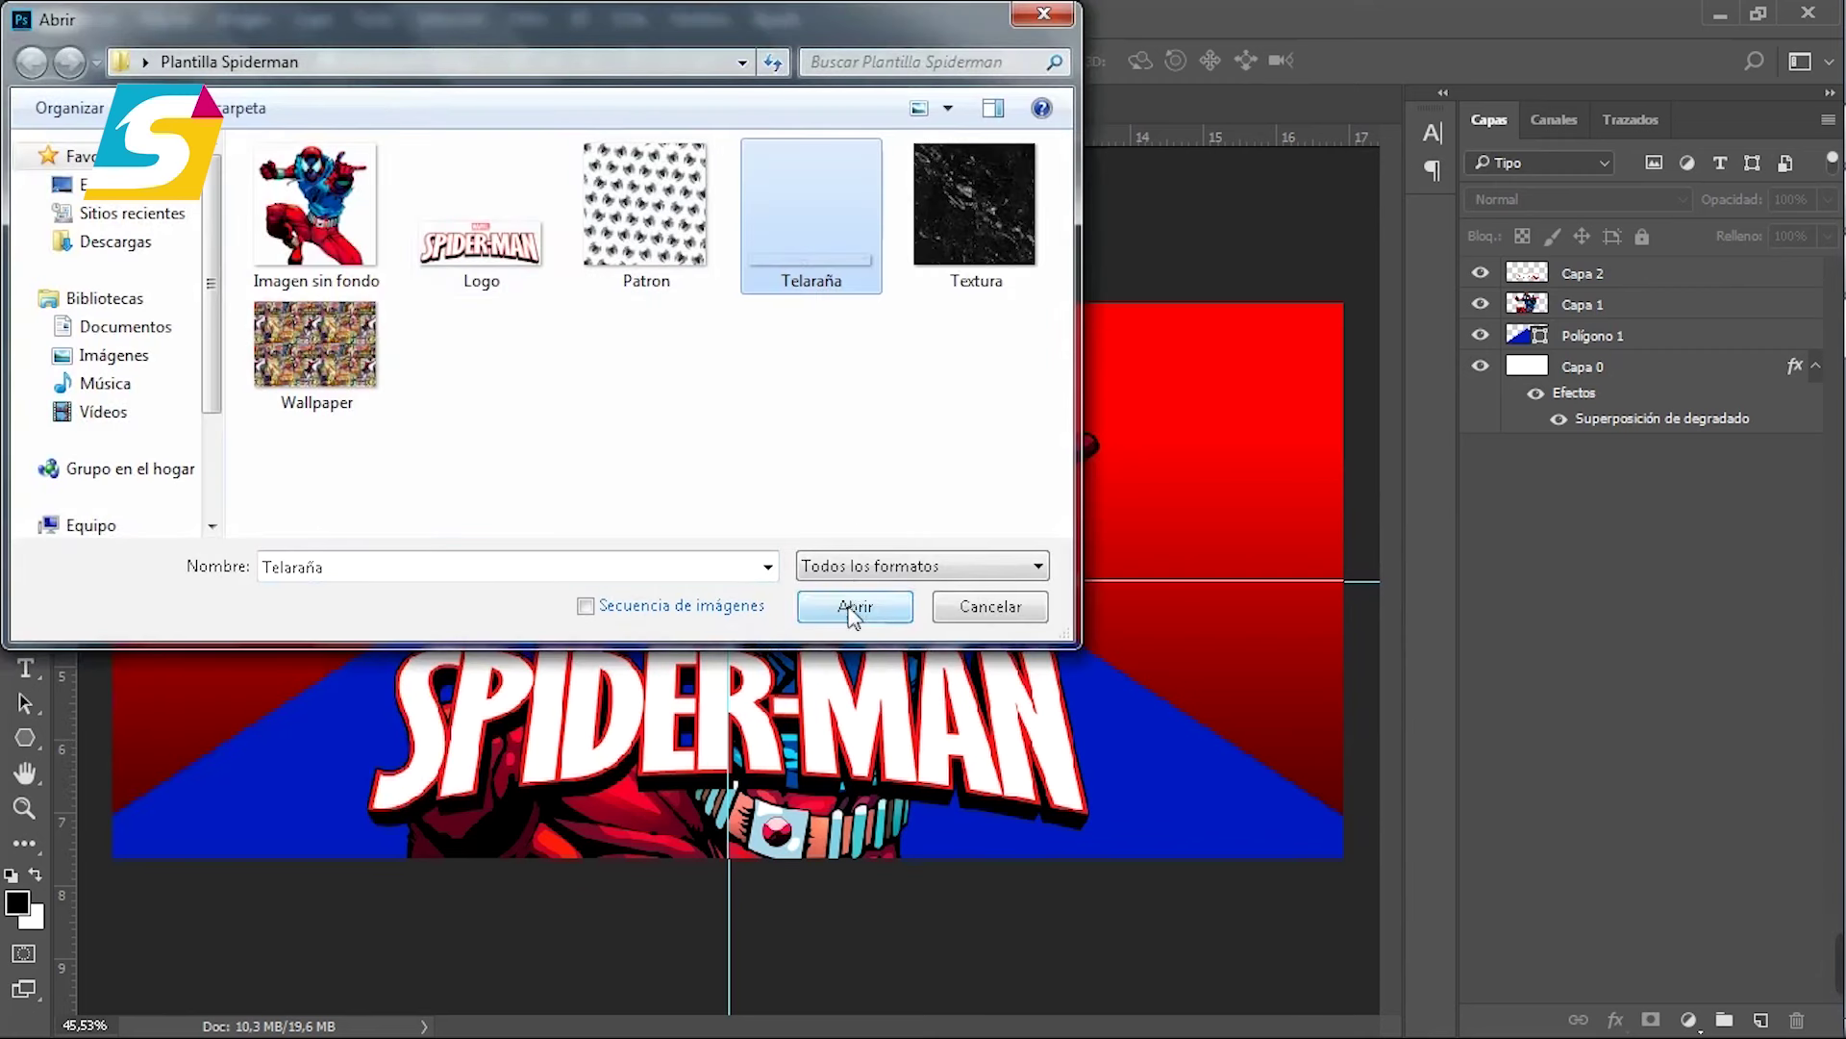
{"action": "left_click", "coordinate": [852, 605]}
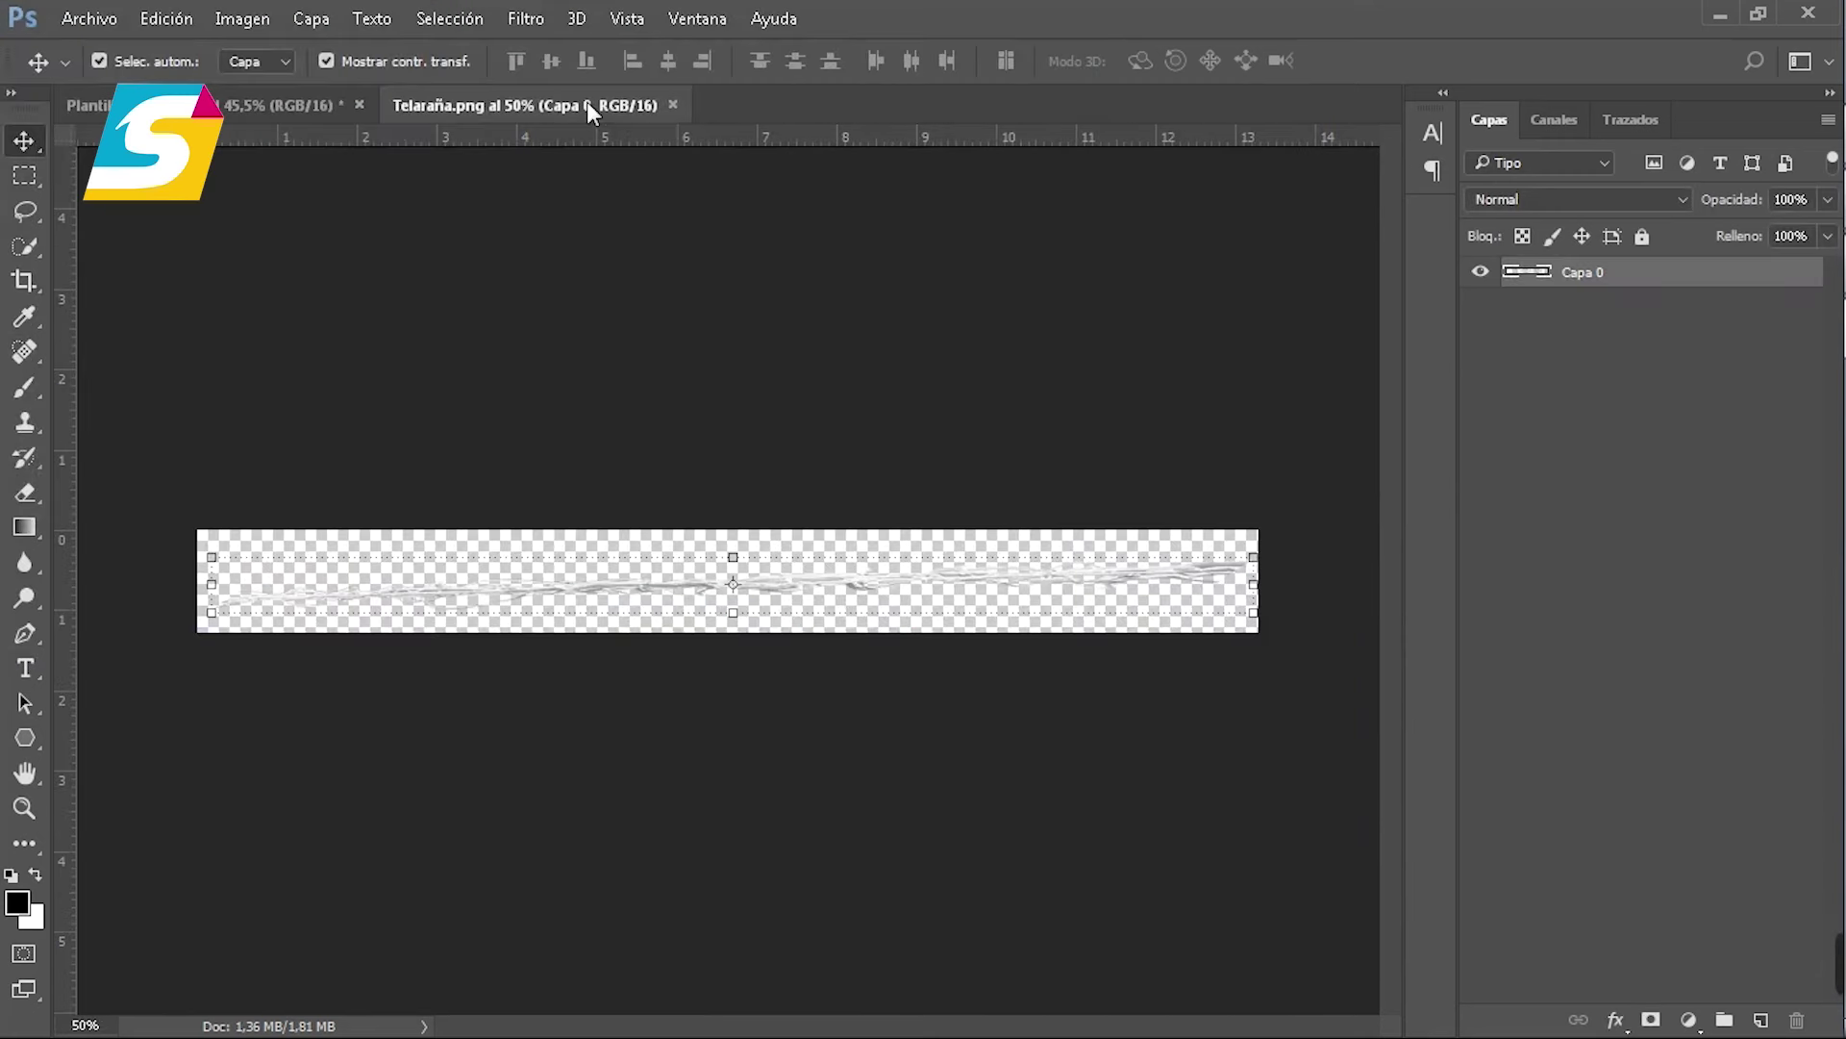
{"action": "left_click_drag", "start_coordinate": [587, 100], "coordinate": [677, 348]}
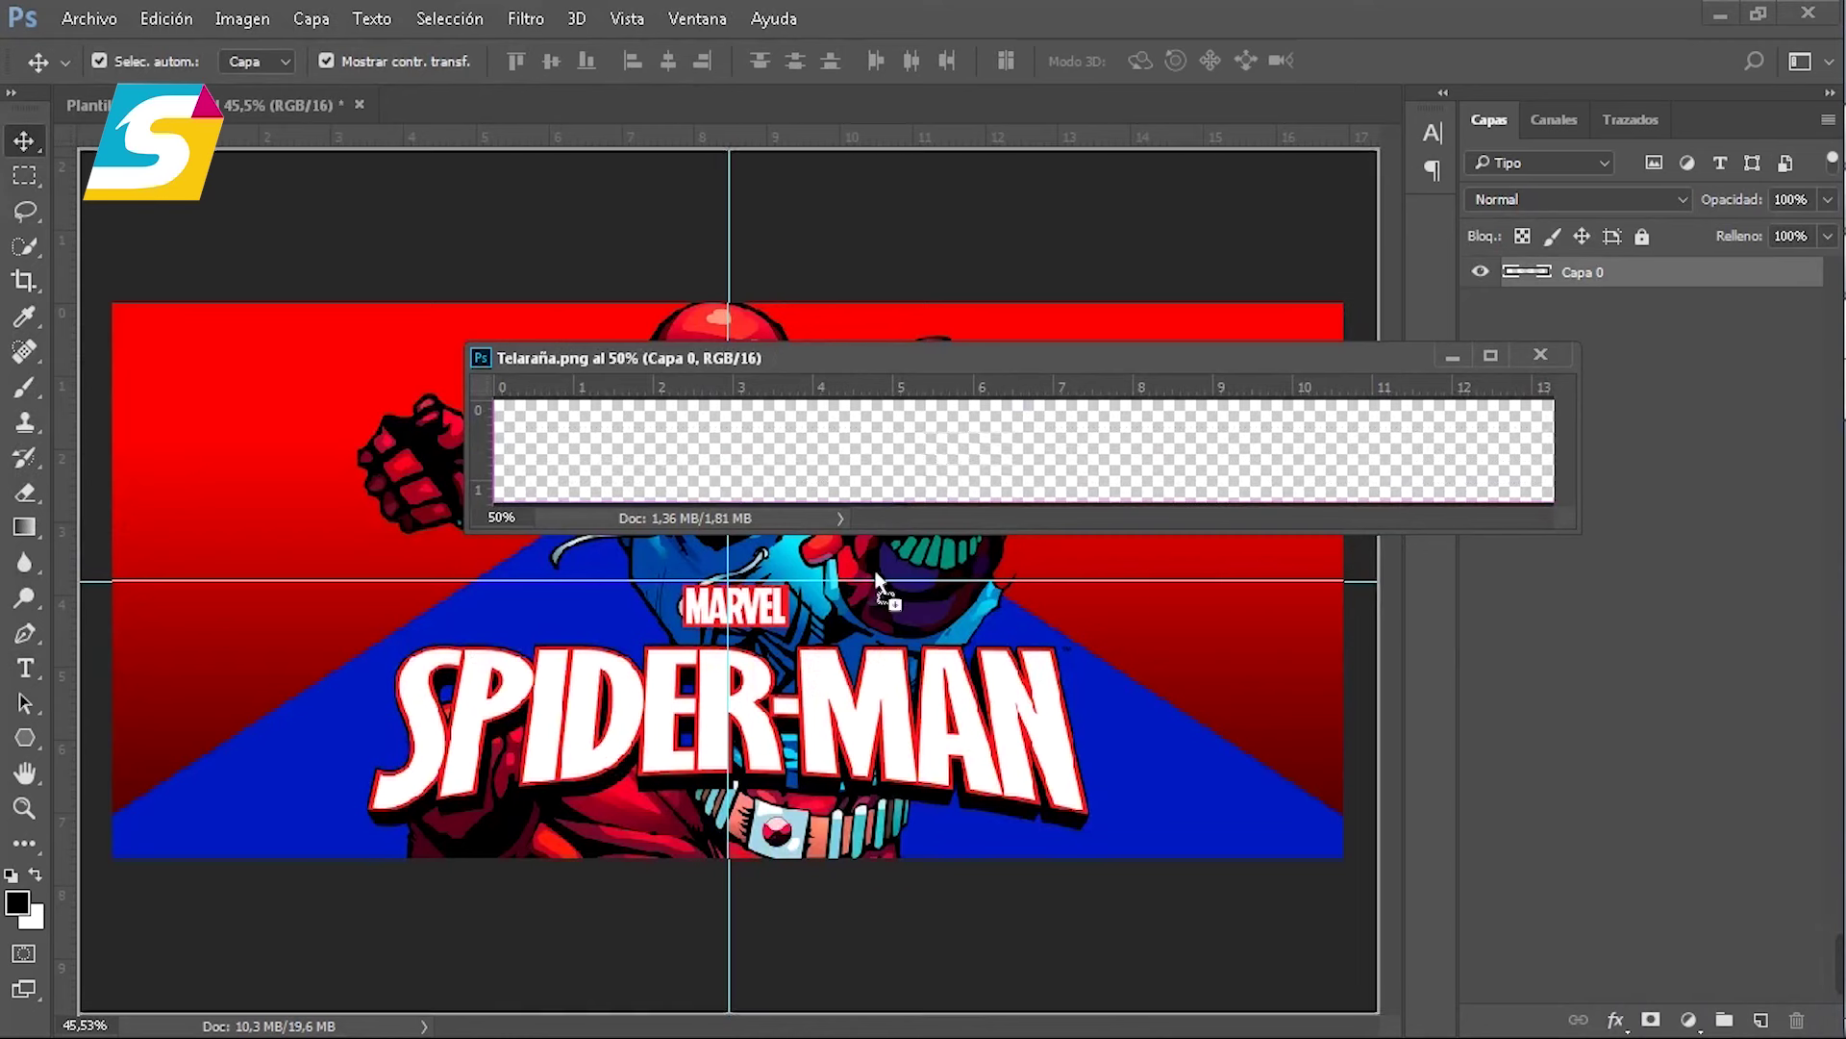
{"action": "left_click_drag", "start_coordinate": [909, 464], "coordinate": [562, 669]}
{"action": "left_click", "coordinate": [1538, 356]}
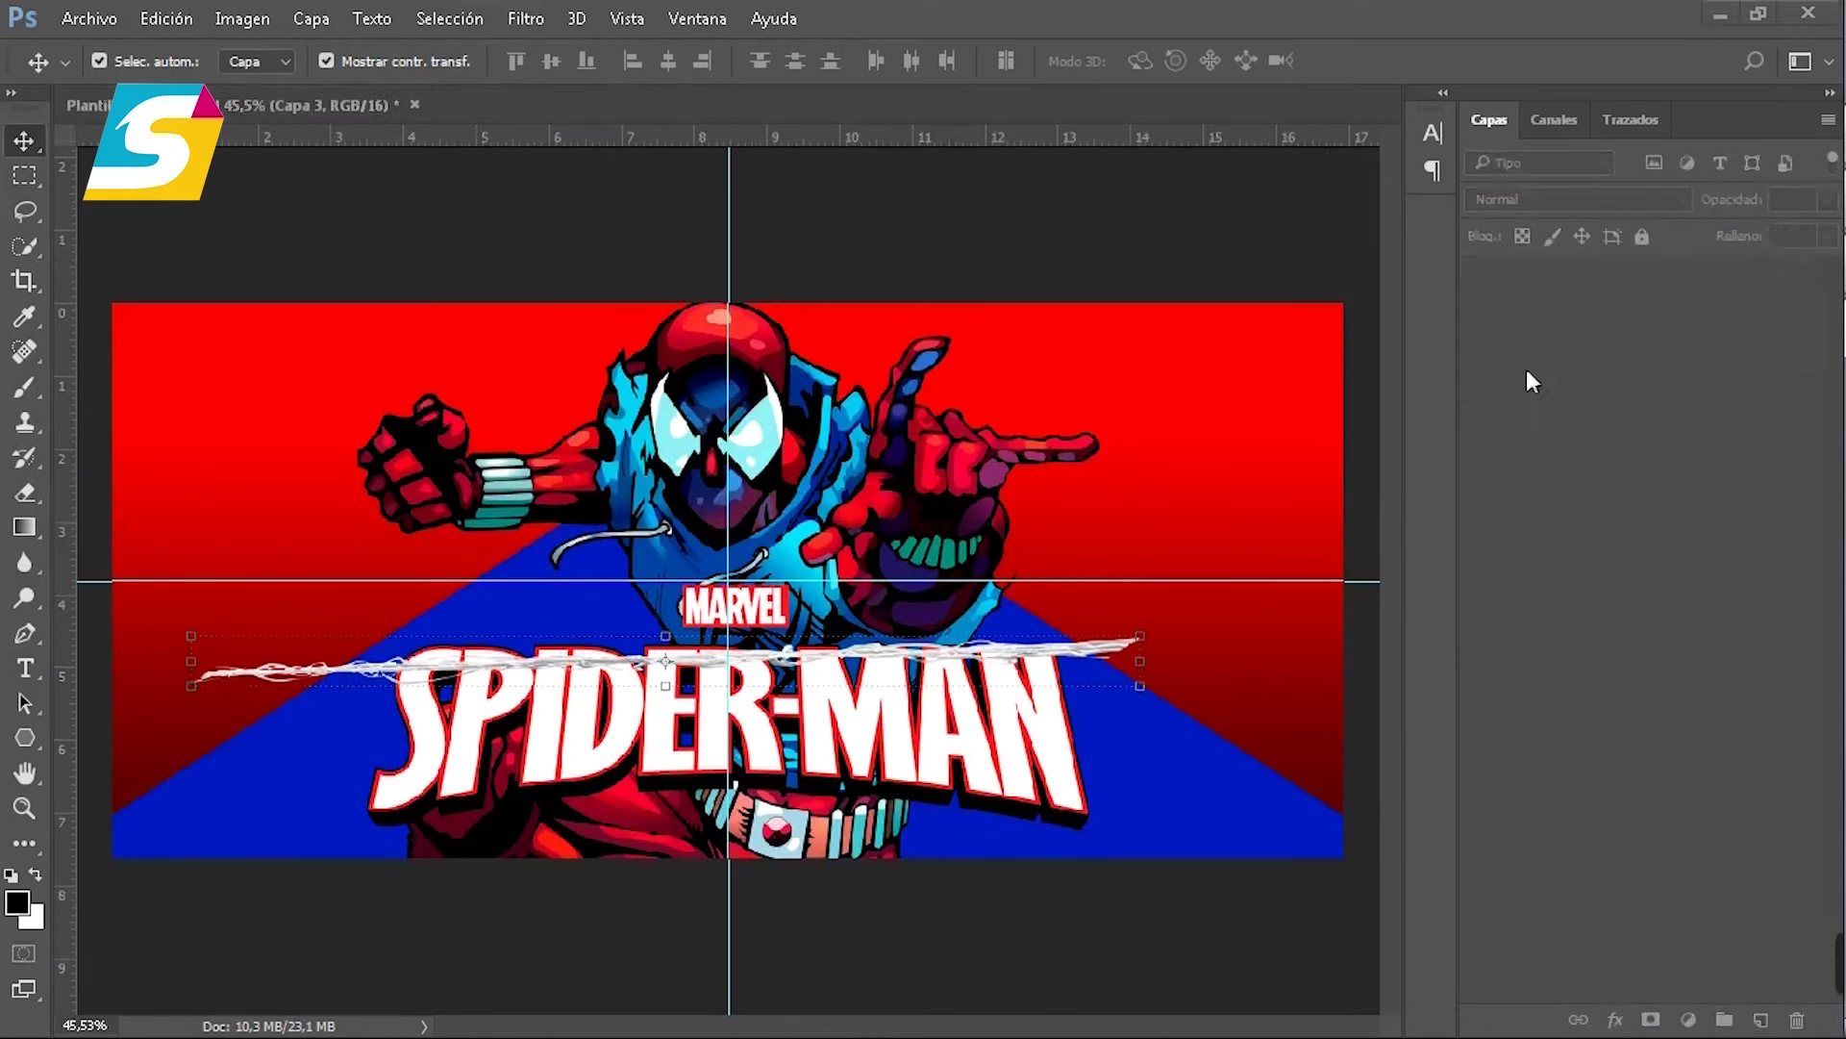
Step: Rotate the web strand about -31° to run from Spider-Man's face to the bottom-left corner
{"action": "key", "text": "ctrl+t"}
{"action": "left_click_drag", "start_coordinate": [1250, 621], "coordinate": [1159, 332]}
{"action": "mouse_move", "coordinate": [853, 454]}
{"action": "left_mouse_down"}
{"action": "mouse_move", "coordinate": [490, 454]}
{"action": "mouse_move", "coordinate": [561, 486]}
{"action": "left_mouse_up"}
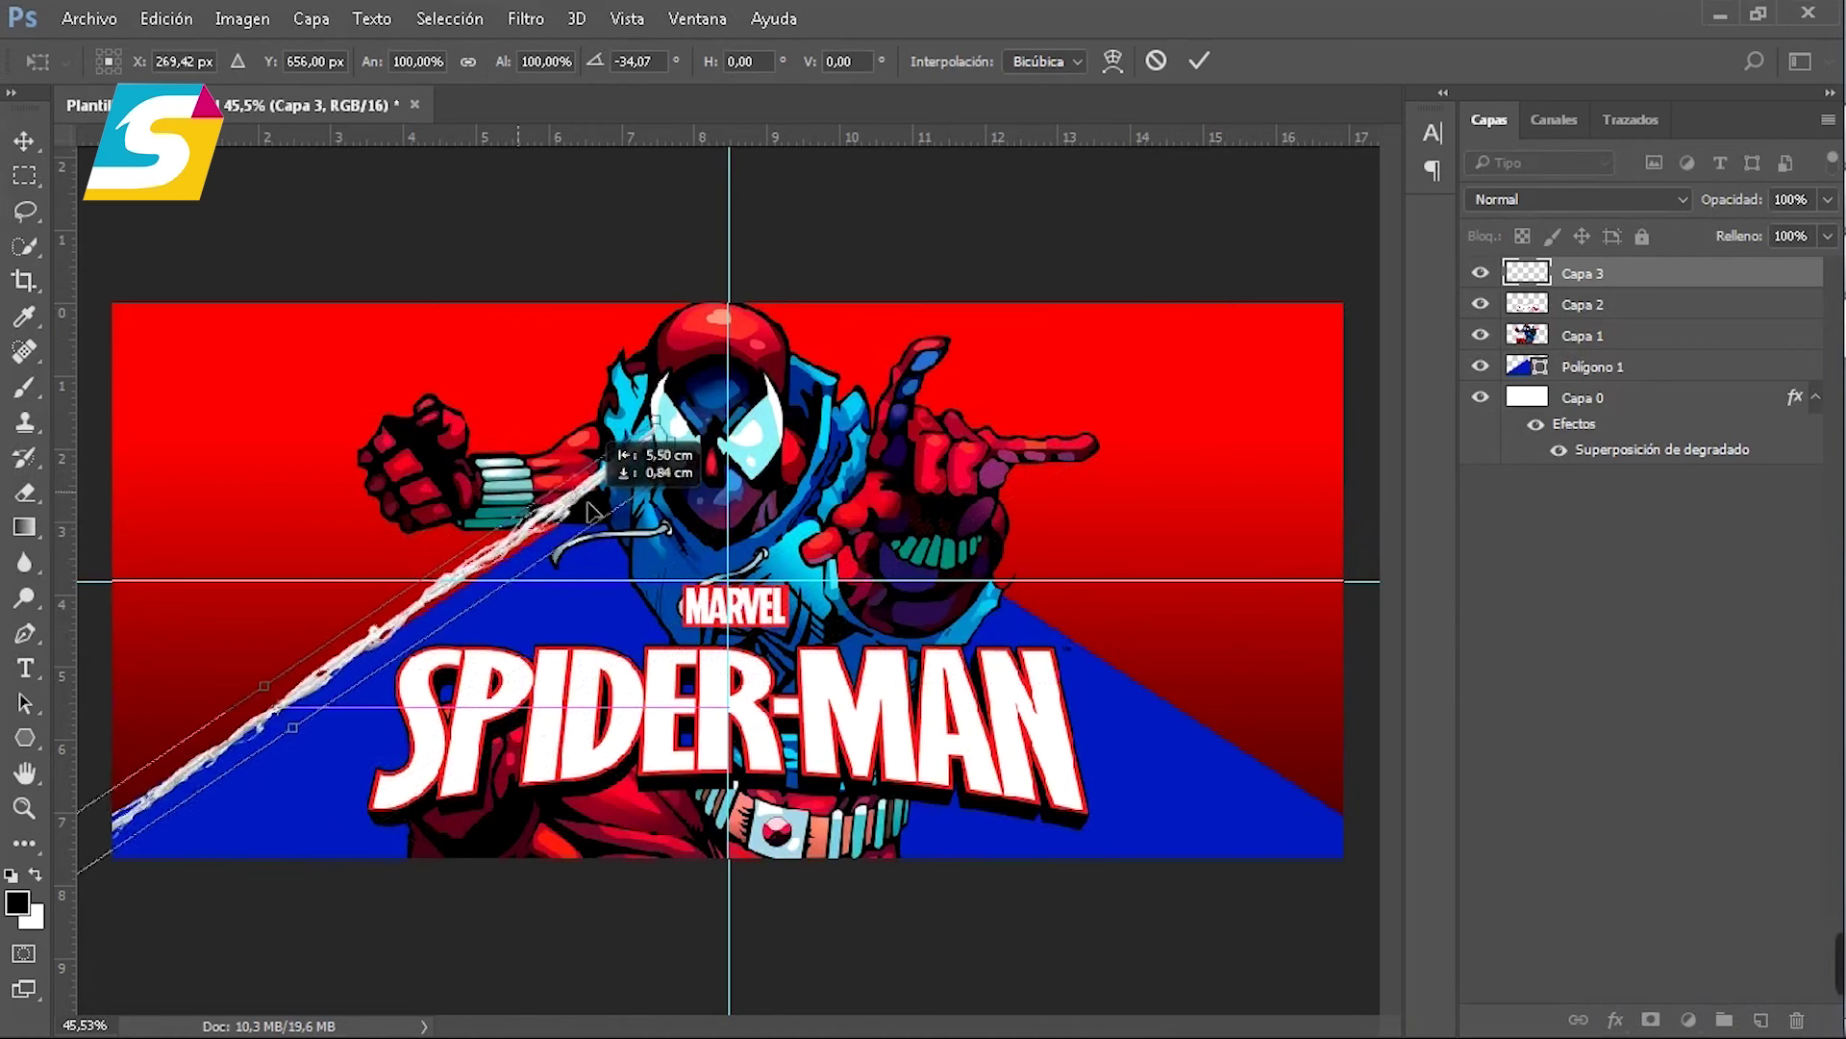
{"action": "left_click_drag", "start_coordinate": [865, 365], "coordinate": [908, 384]}
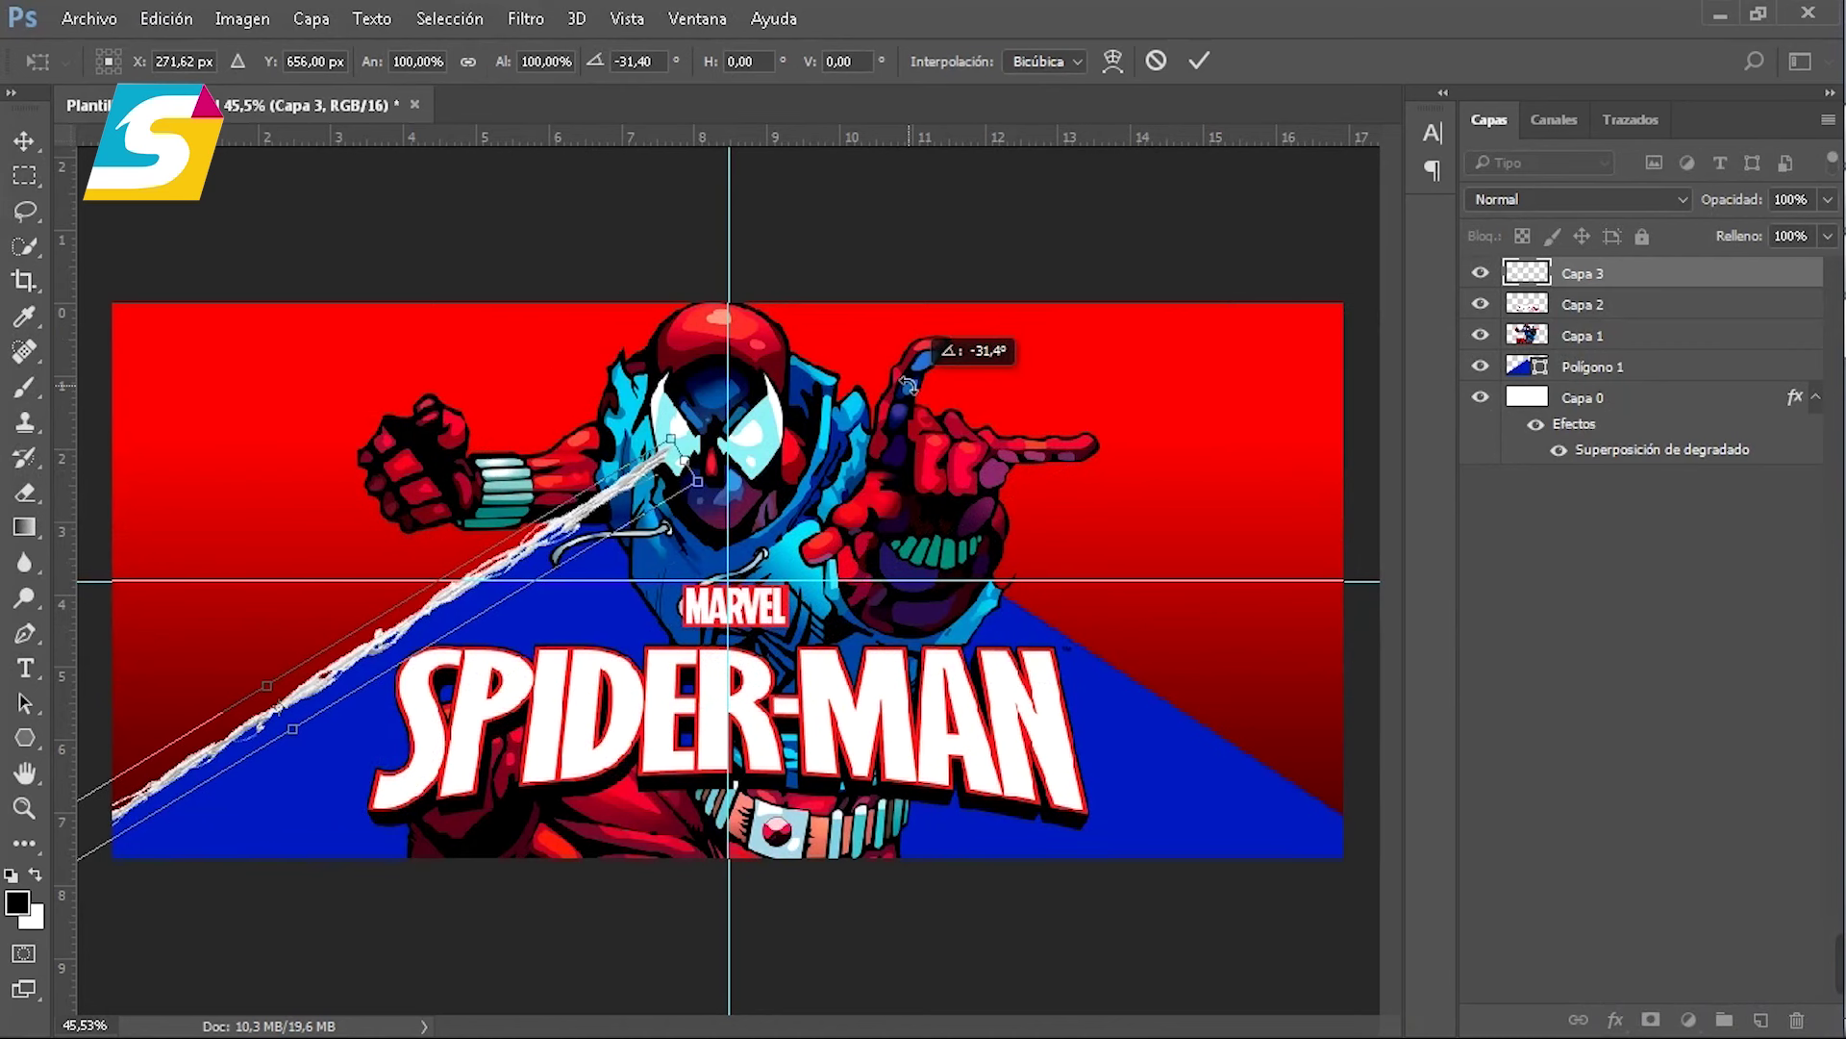
{"action": "key", "text": "Return"}
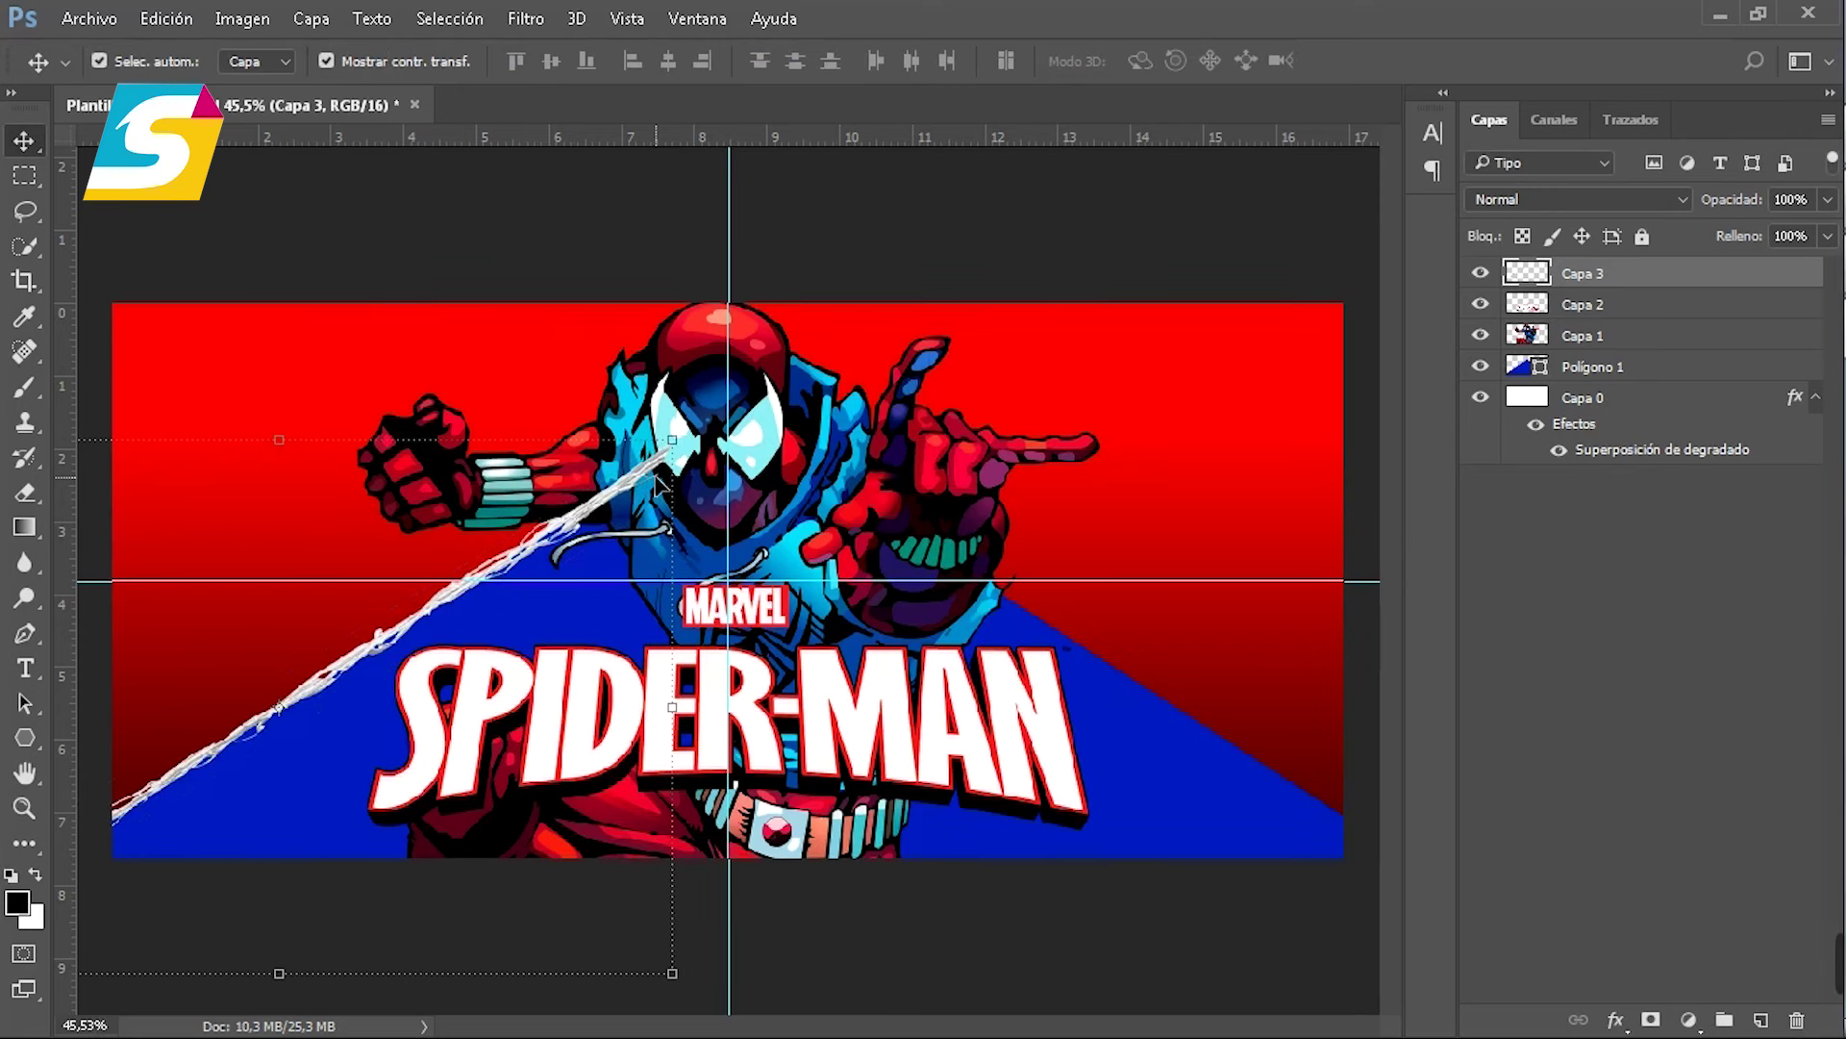
Step: Duplicate Capa 3, flip the copy horizontally, and move it to the right side
{"action": "key", "text": "ctrl+j"}
{"action": "key", "text": "ctrl+t"}
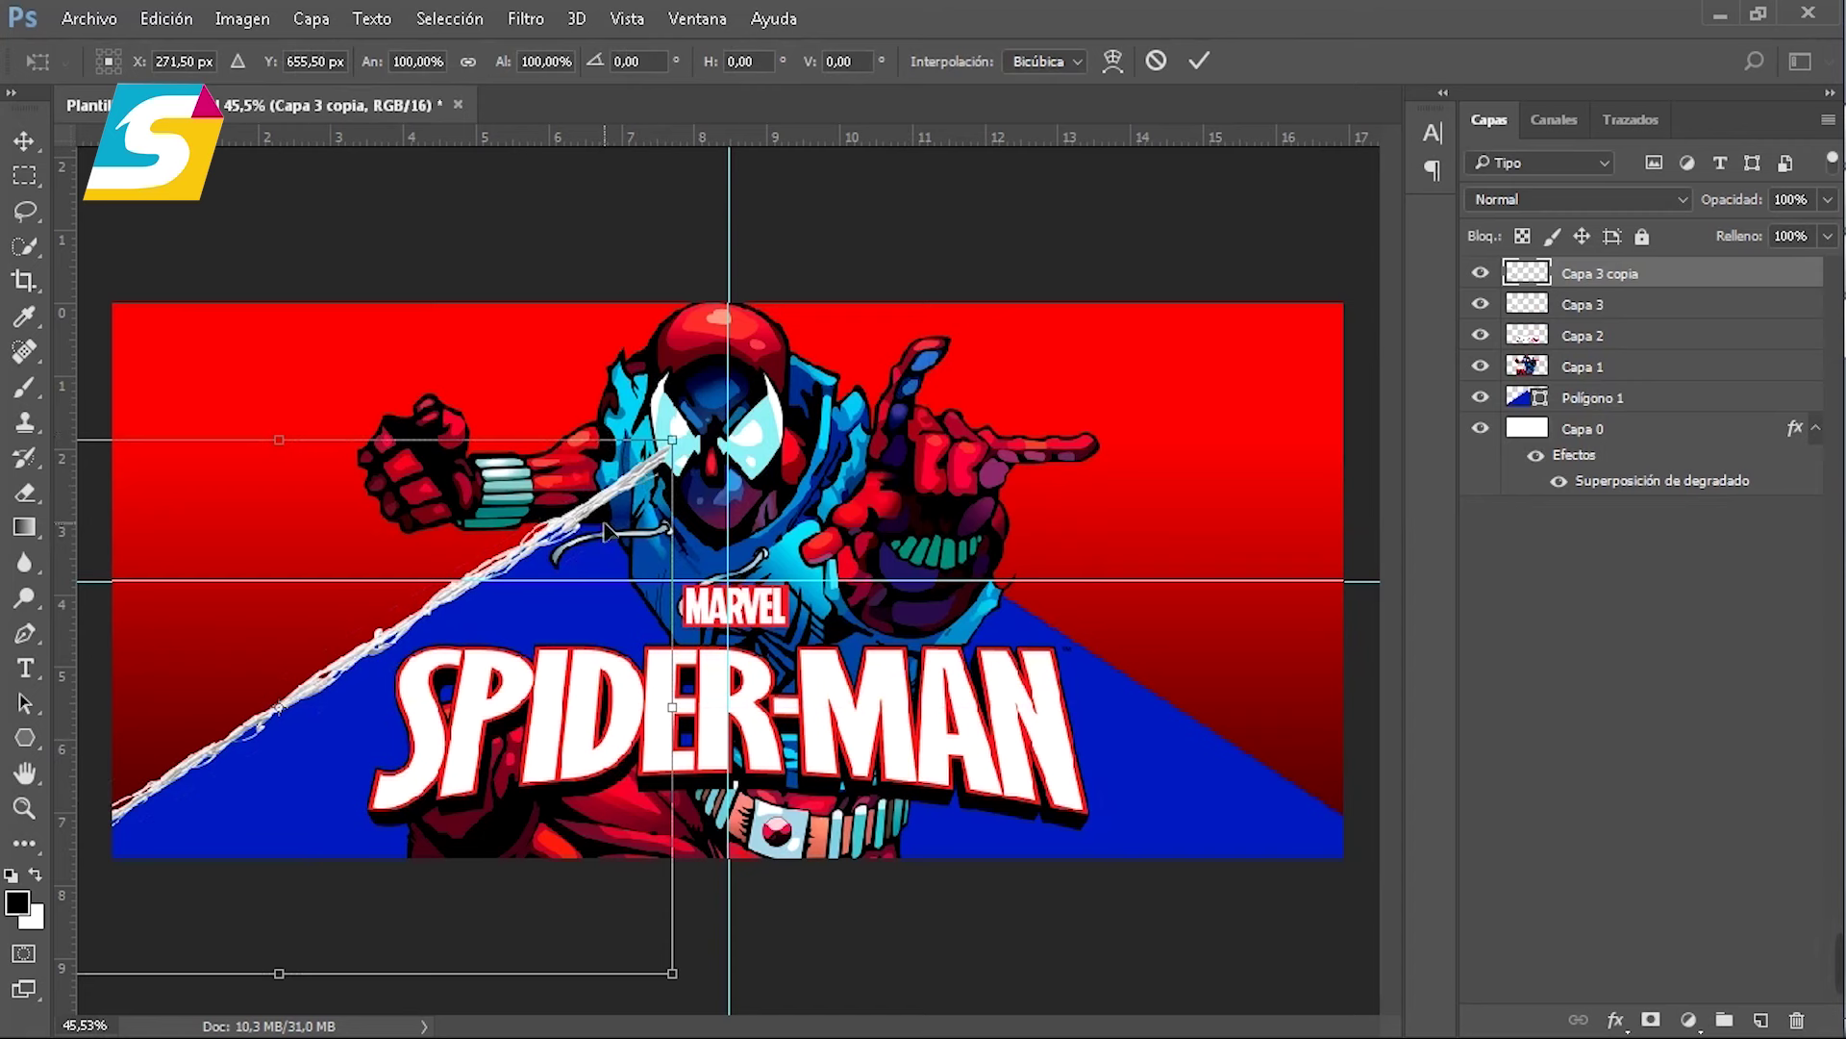
{"action": "right_click", "coordinate": [605, 532]}
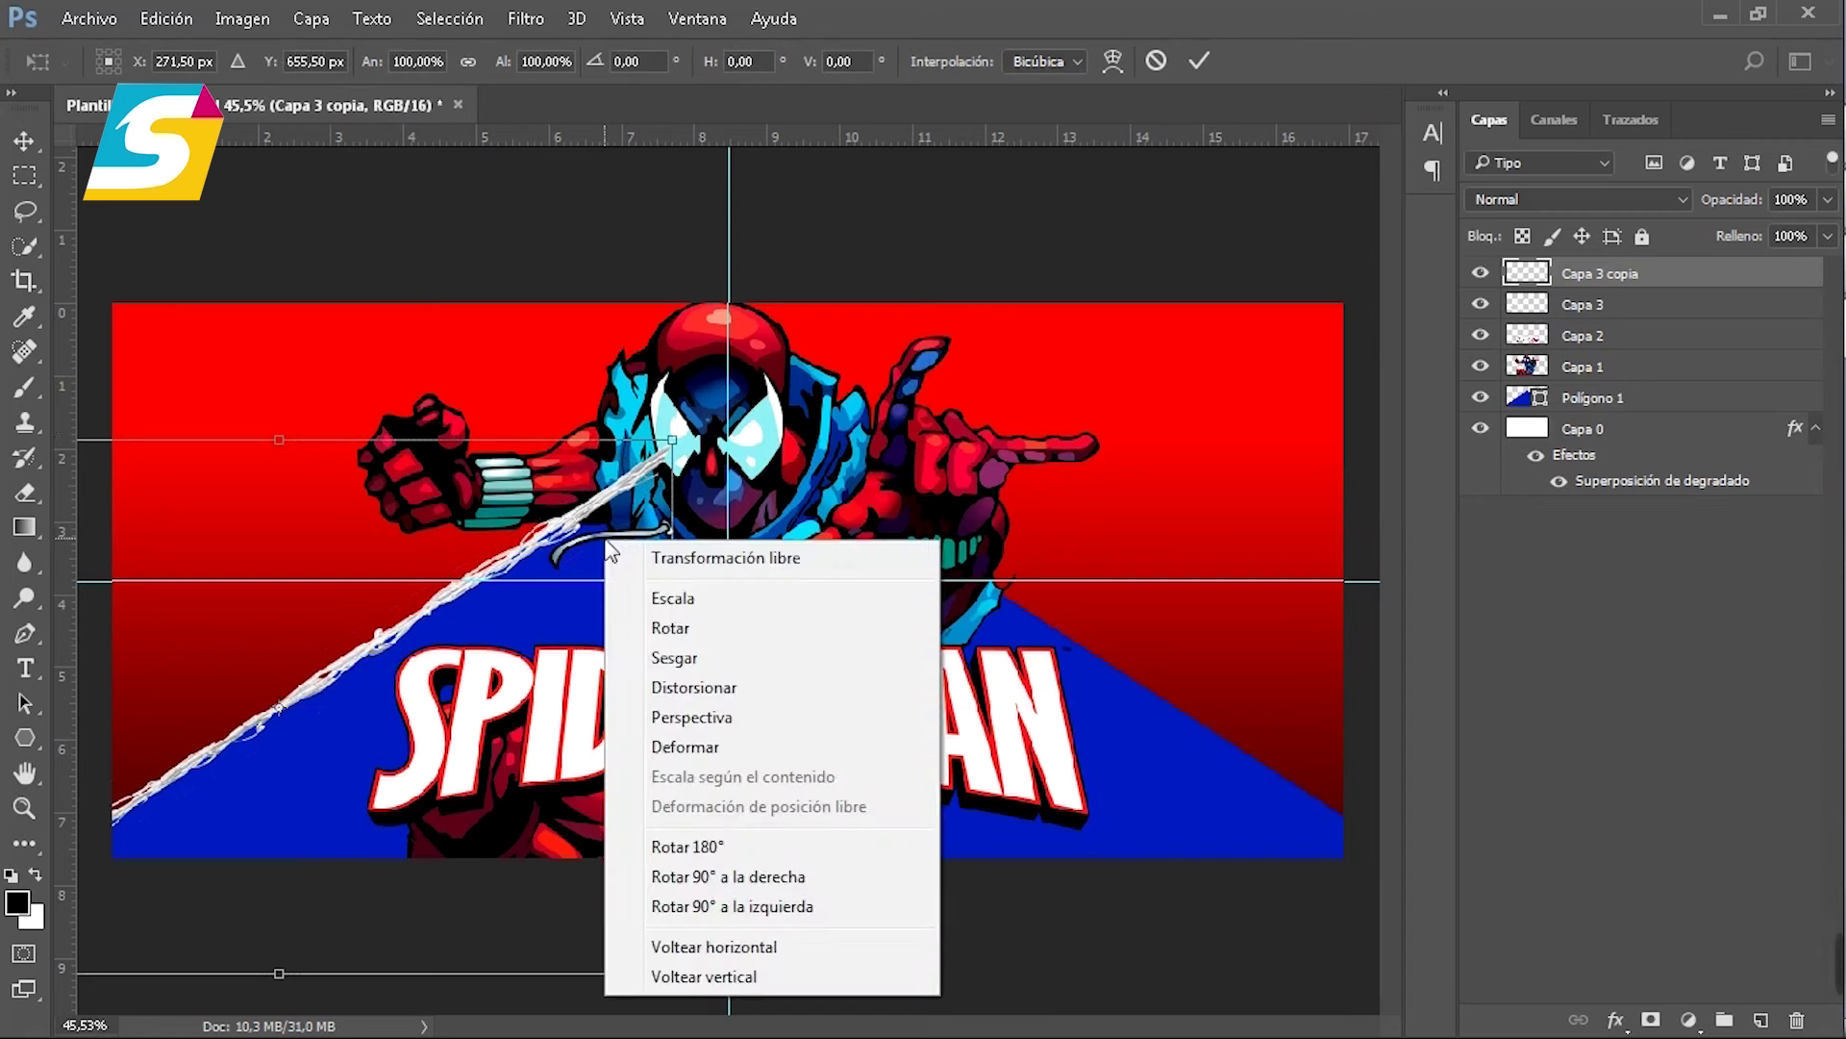
{"action": "left_click", "coordinate": [728, 947]}
{"action": "left_click_drag", "start_coordinate": [735, 707], "coordinate": [1317, 707]}
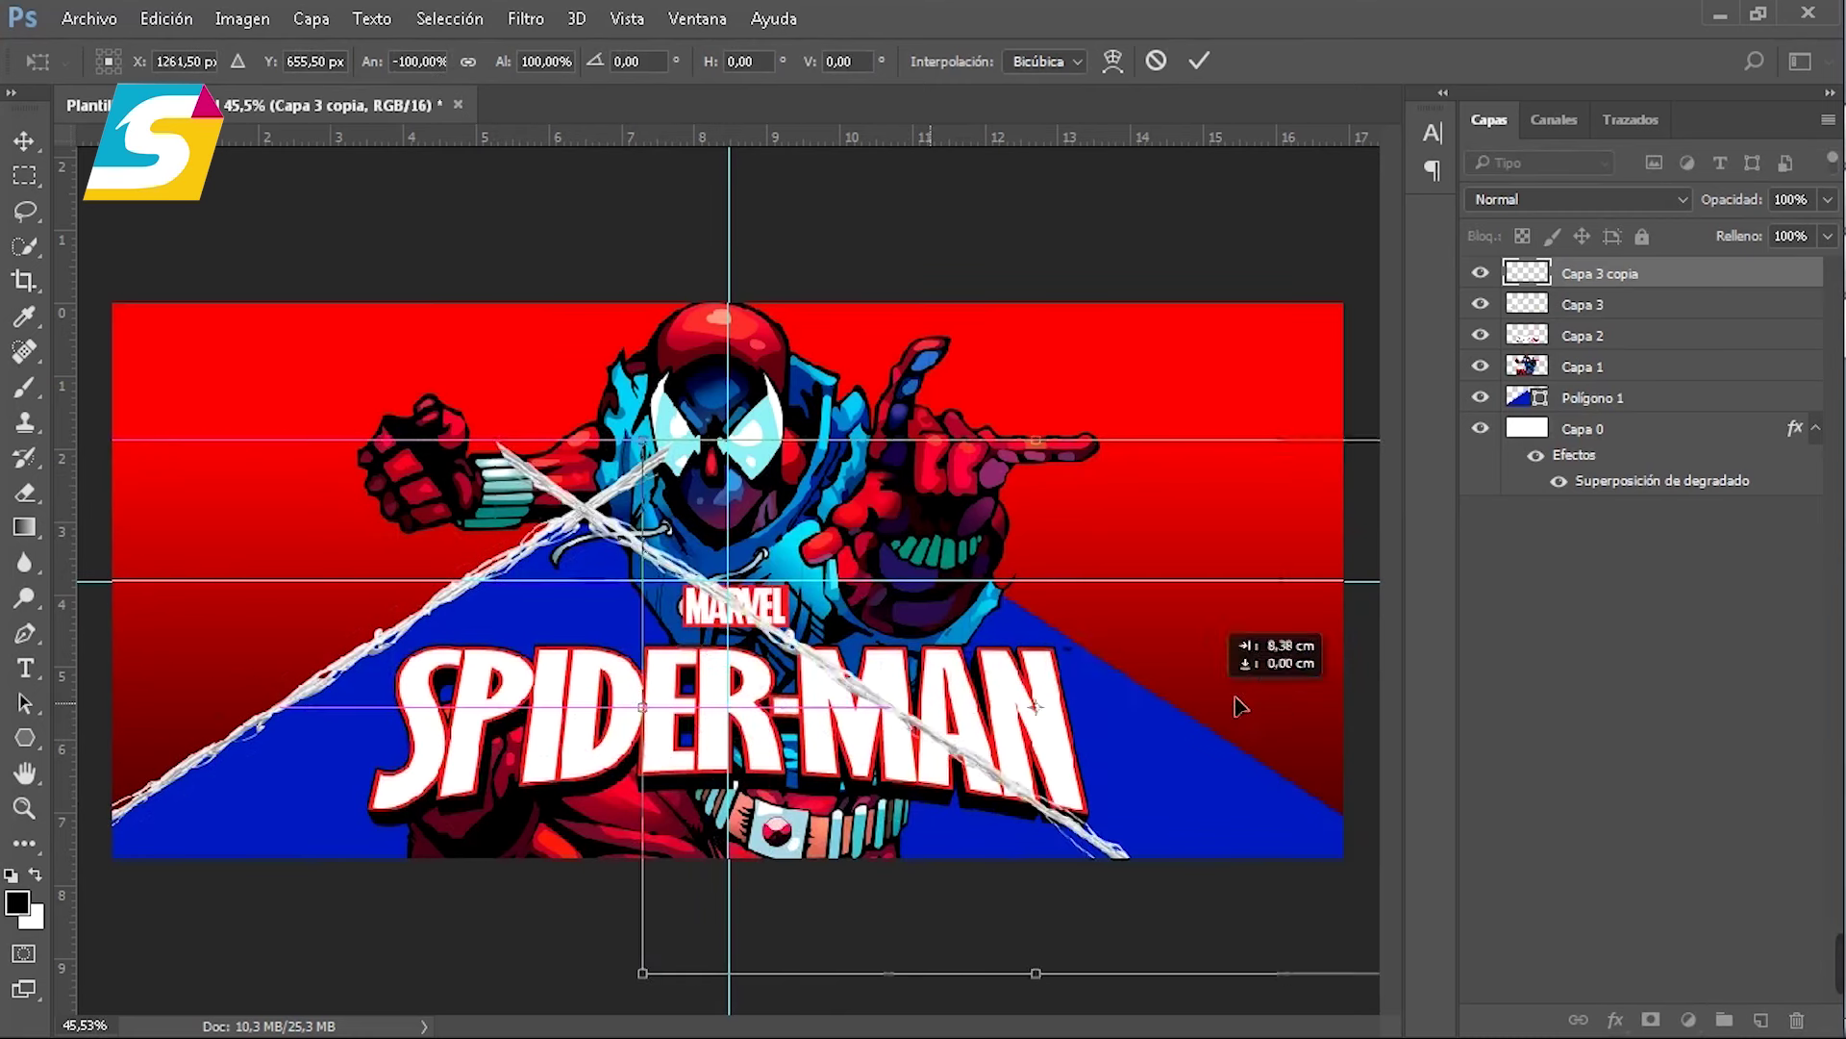
{"action": "left_click_drag", "start_coordinate": [966, 689], "coordinate": [1033, 689]}
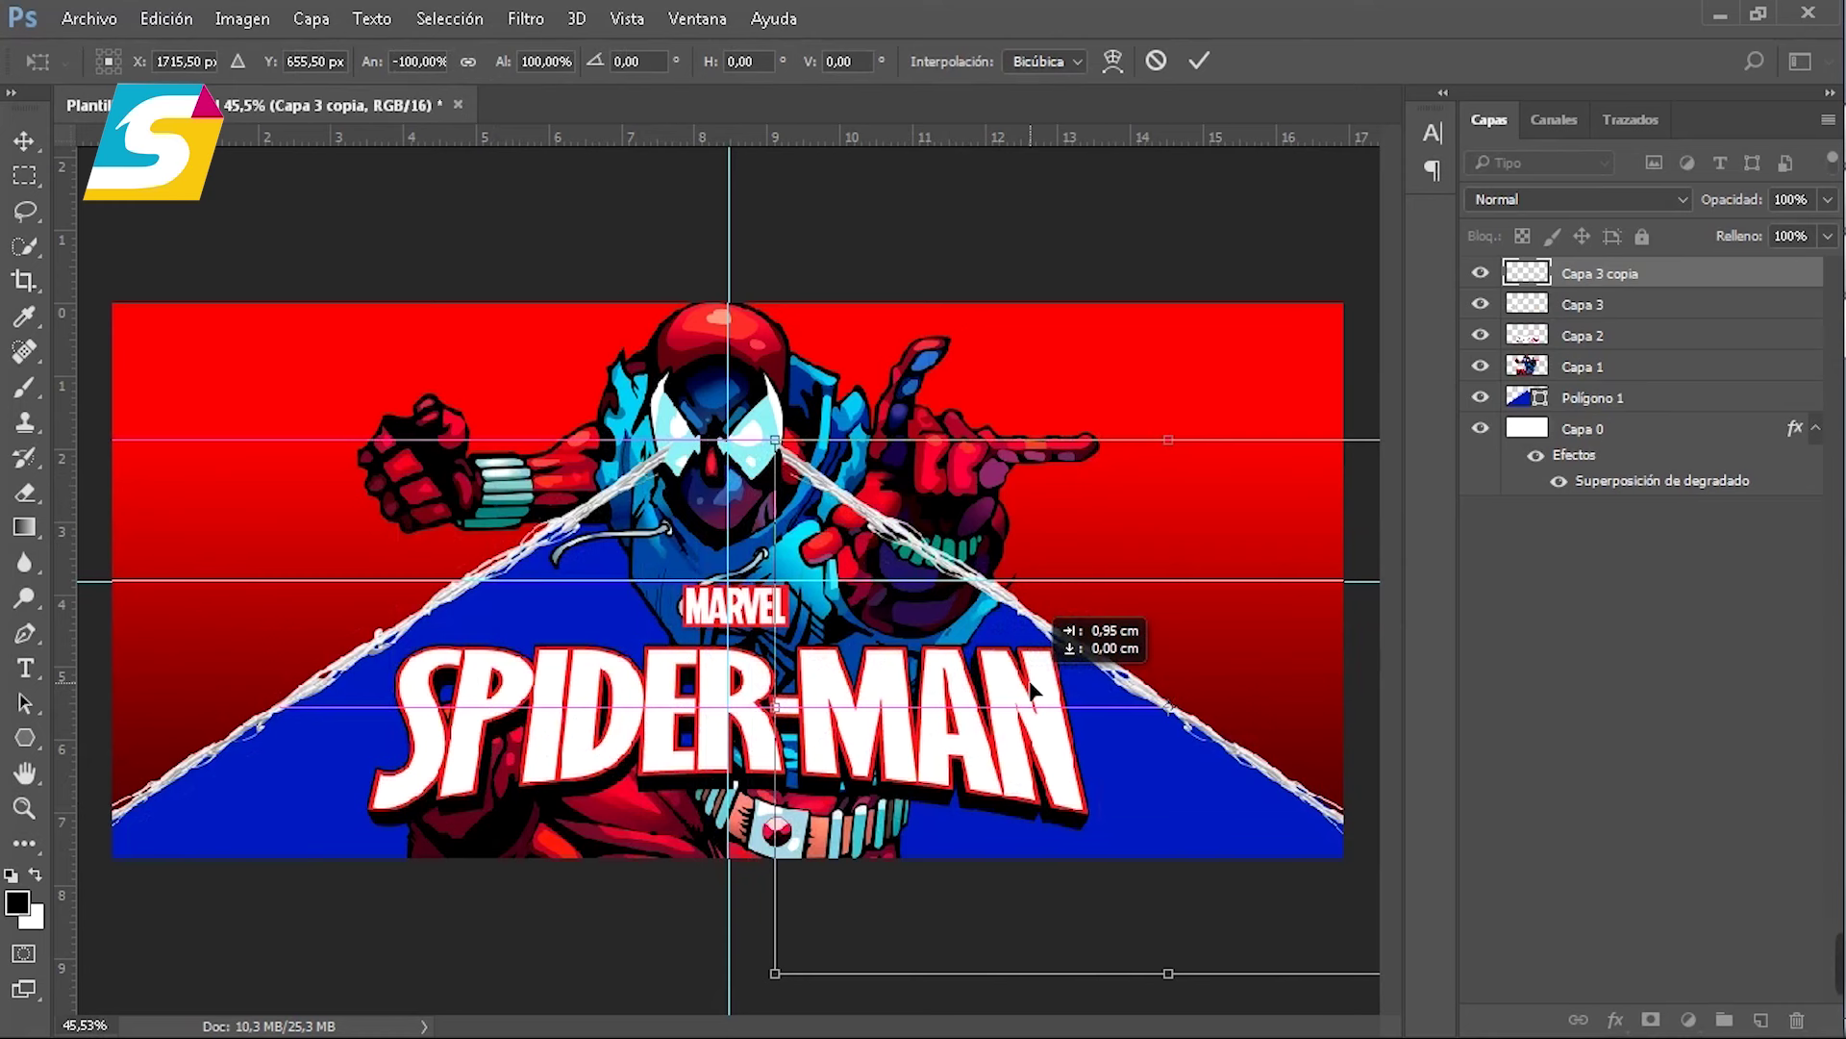
{"action": "key", "text": "Return"}
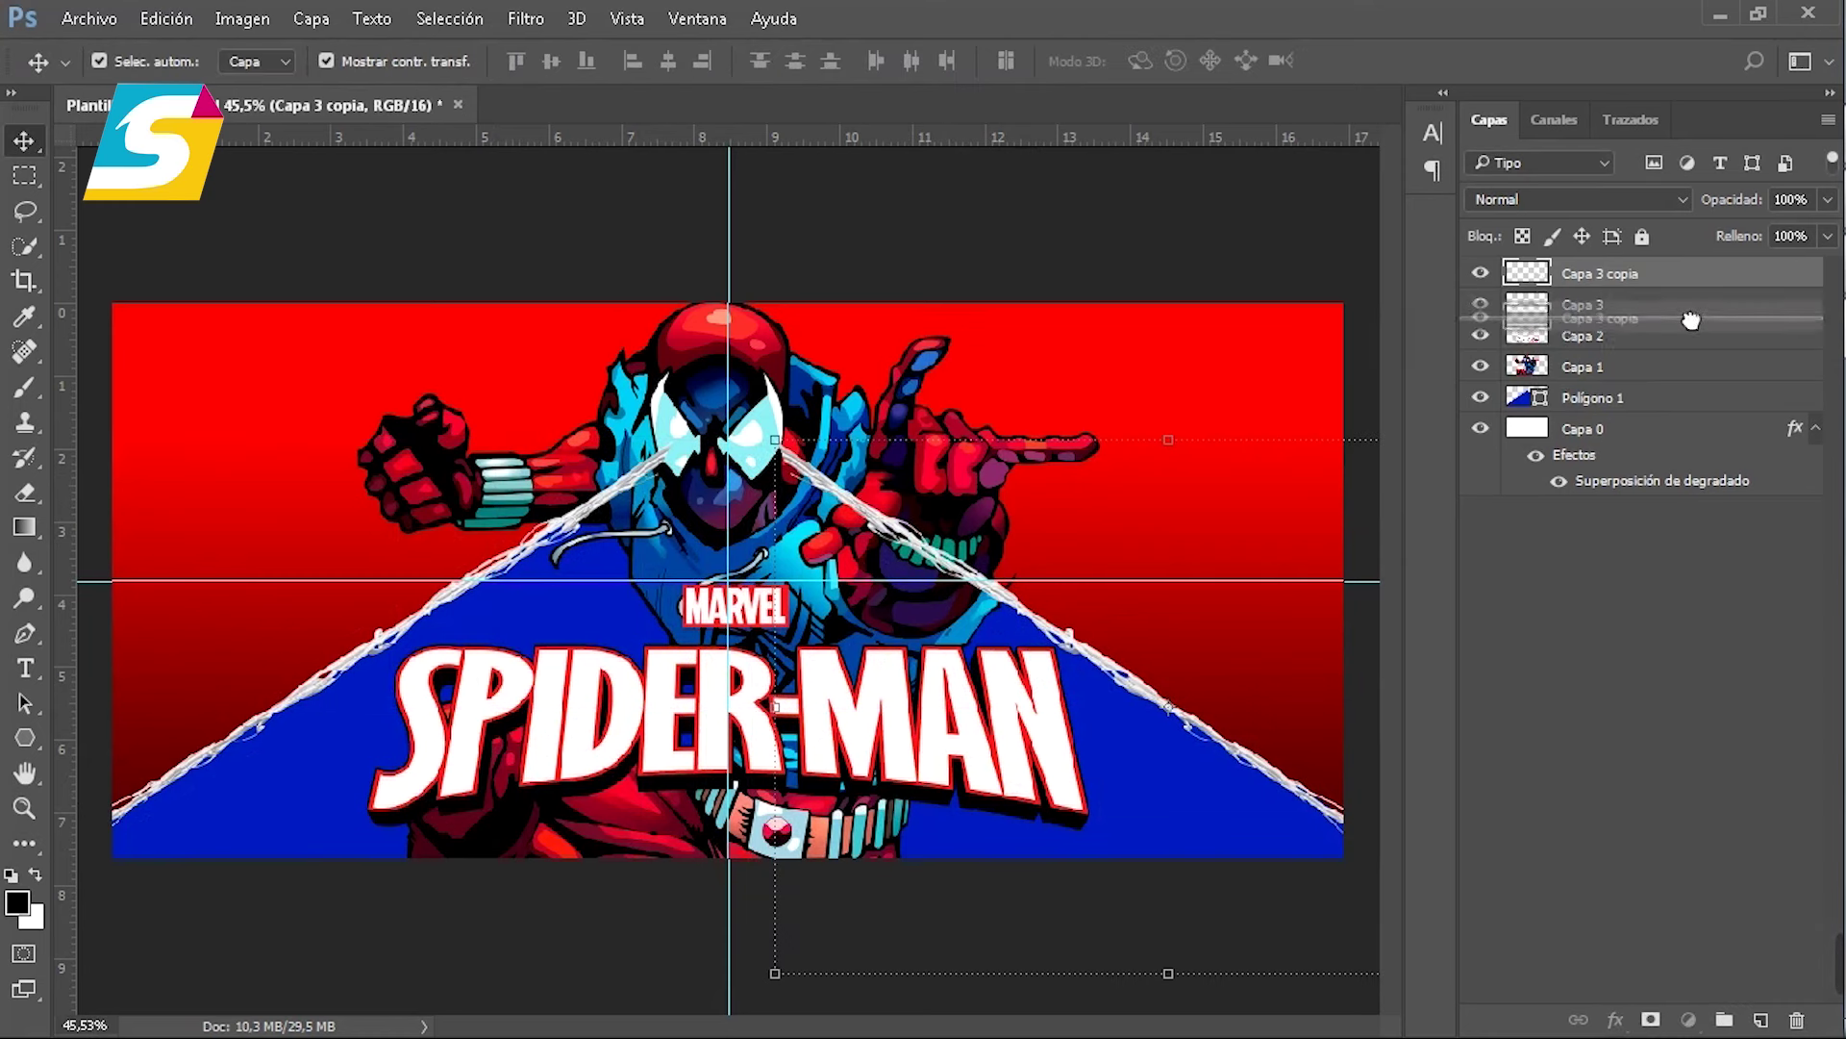
Step: Move both web strand layers below Capa 1, behind Spider-Man and the logo
{"action": "left_click_drag", "start_coordinate": [1696, 282], "coordinate": [1663, 365]}
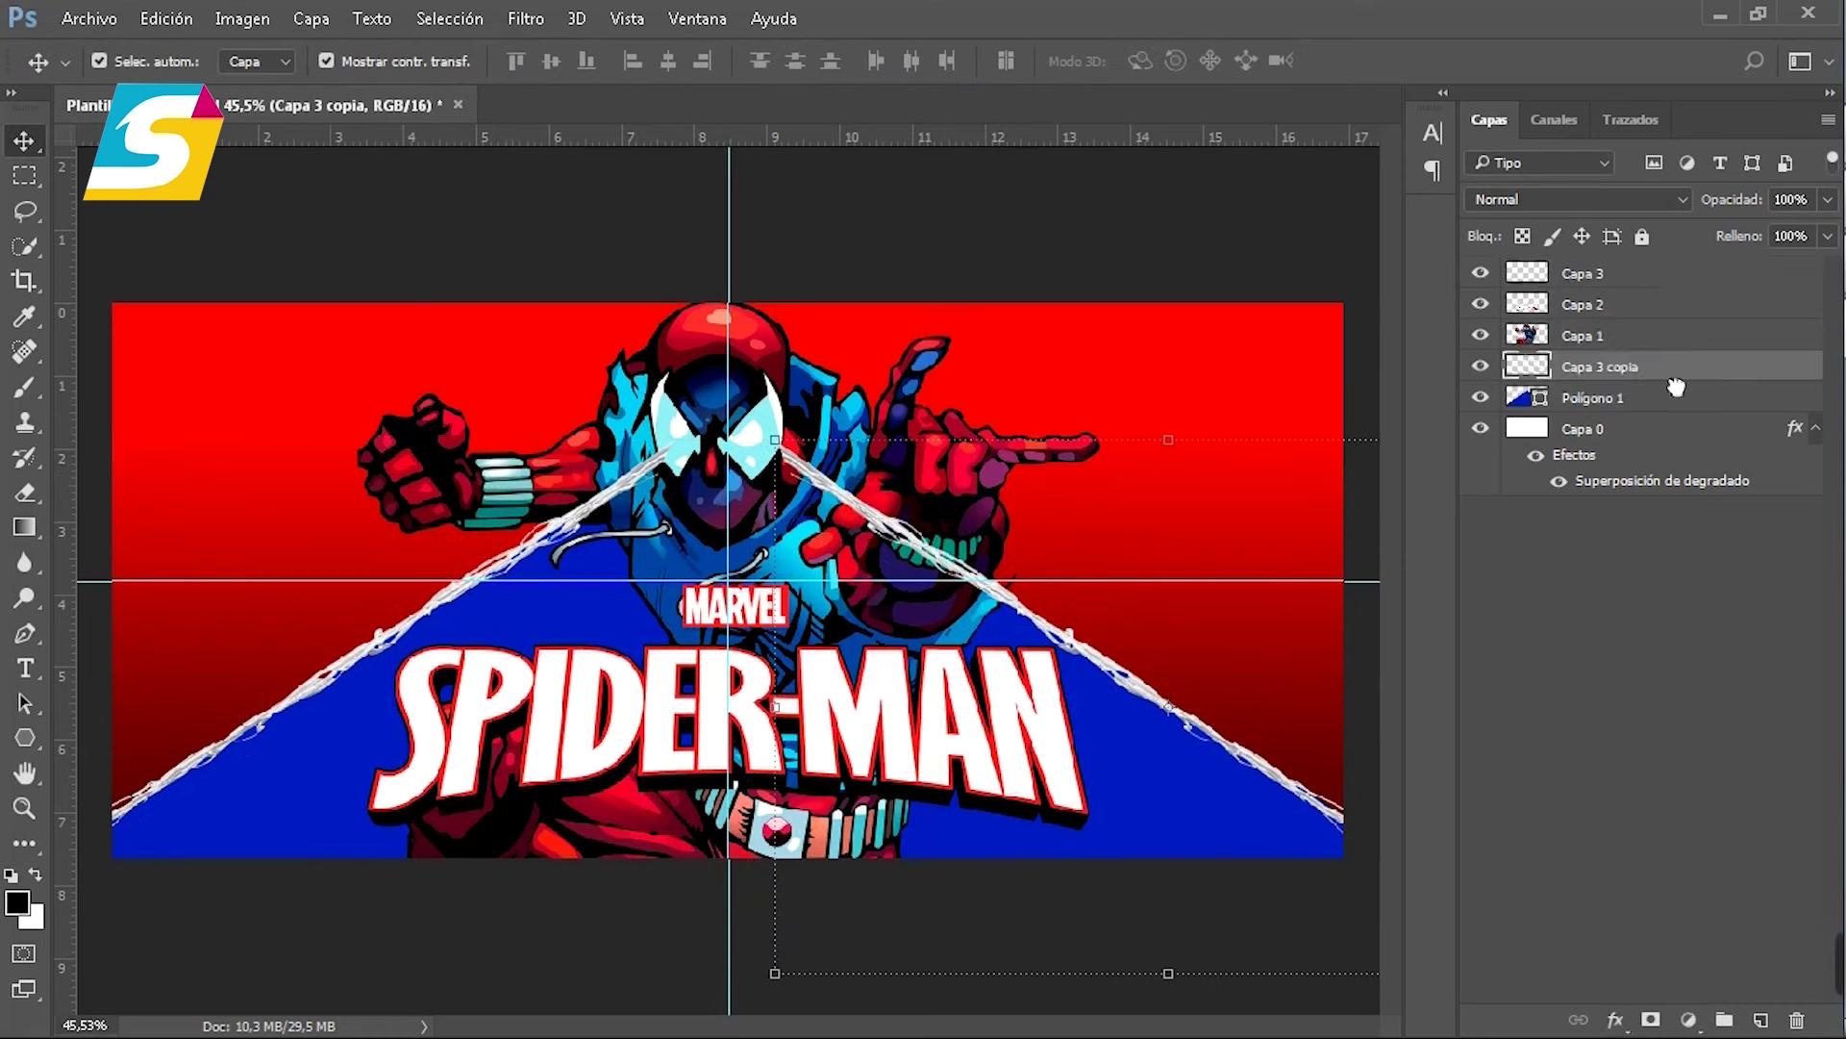
{"action": "left_click", "coordinate": [1656, 275]}
{"action": "left_click_drag", "start_coordinate": [1658, 338], "coordinate": [1659, 348]}
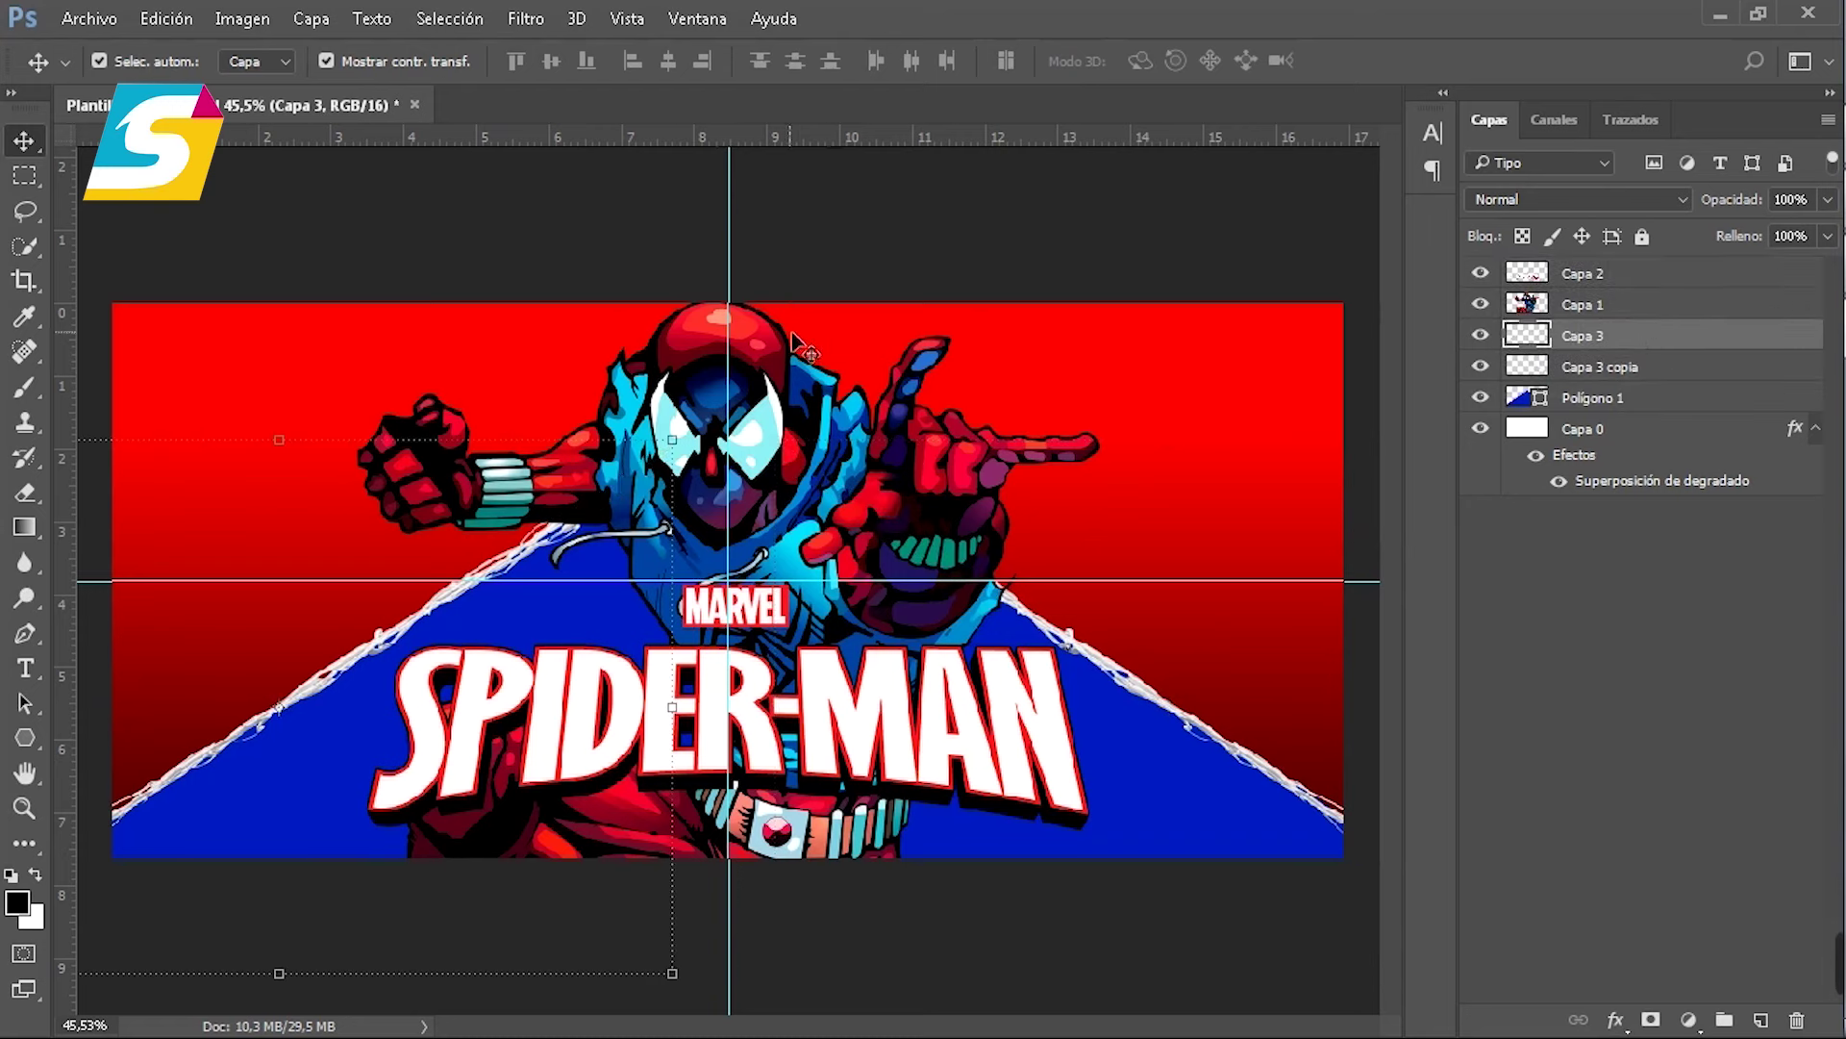
{"action": "left_click", "coordinate": [567, 265]}
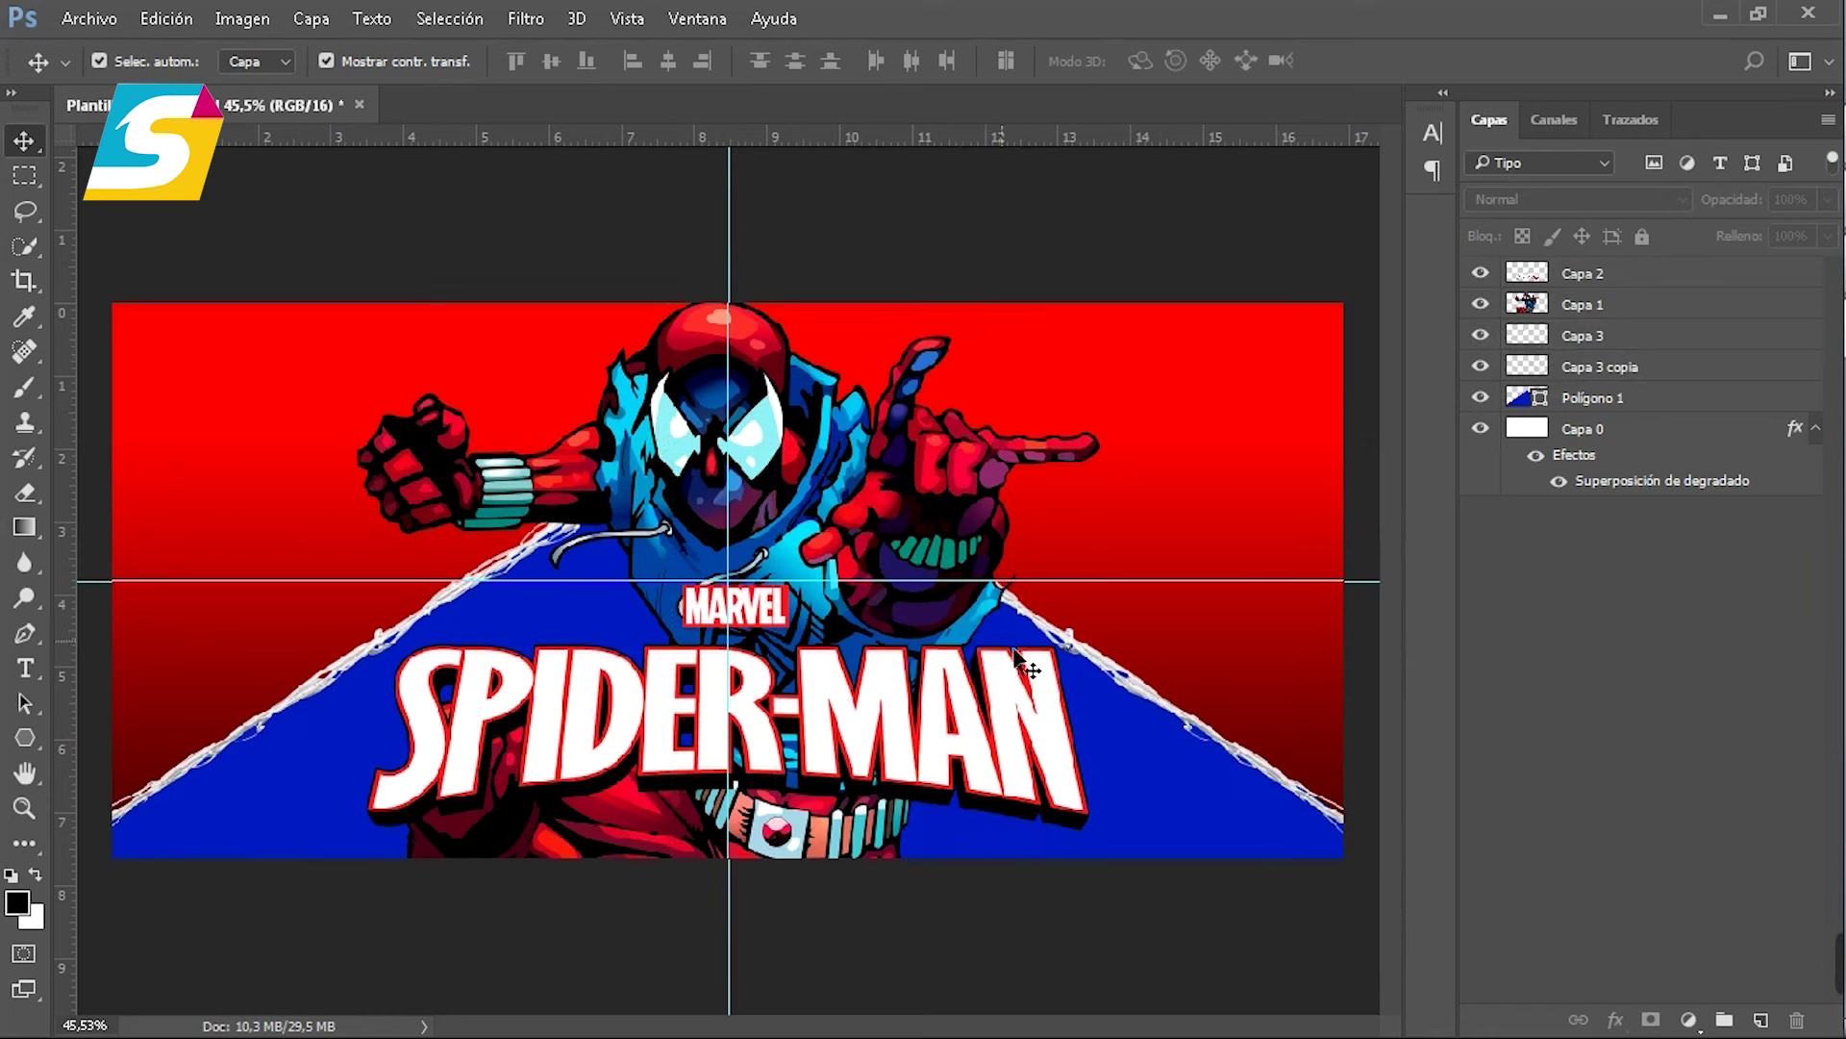
Step: Open the Wallpaper comic collage and copy it into the Plantilla banner as Capa 4
{"action": "left_click", "coordinate": [89, 19]}
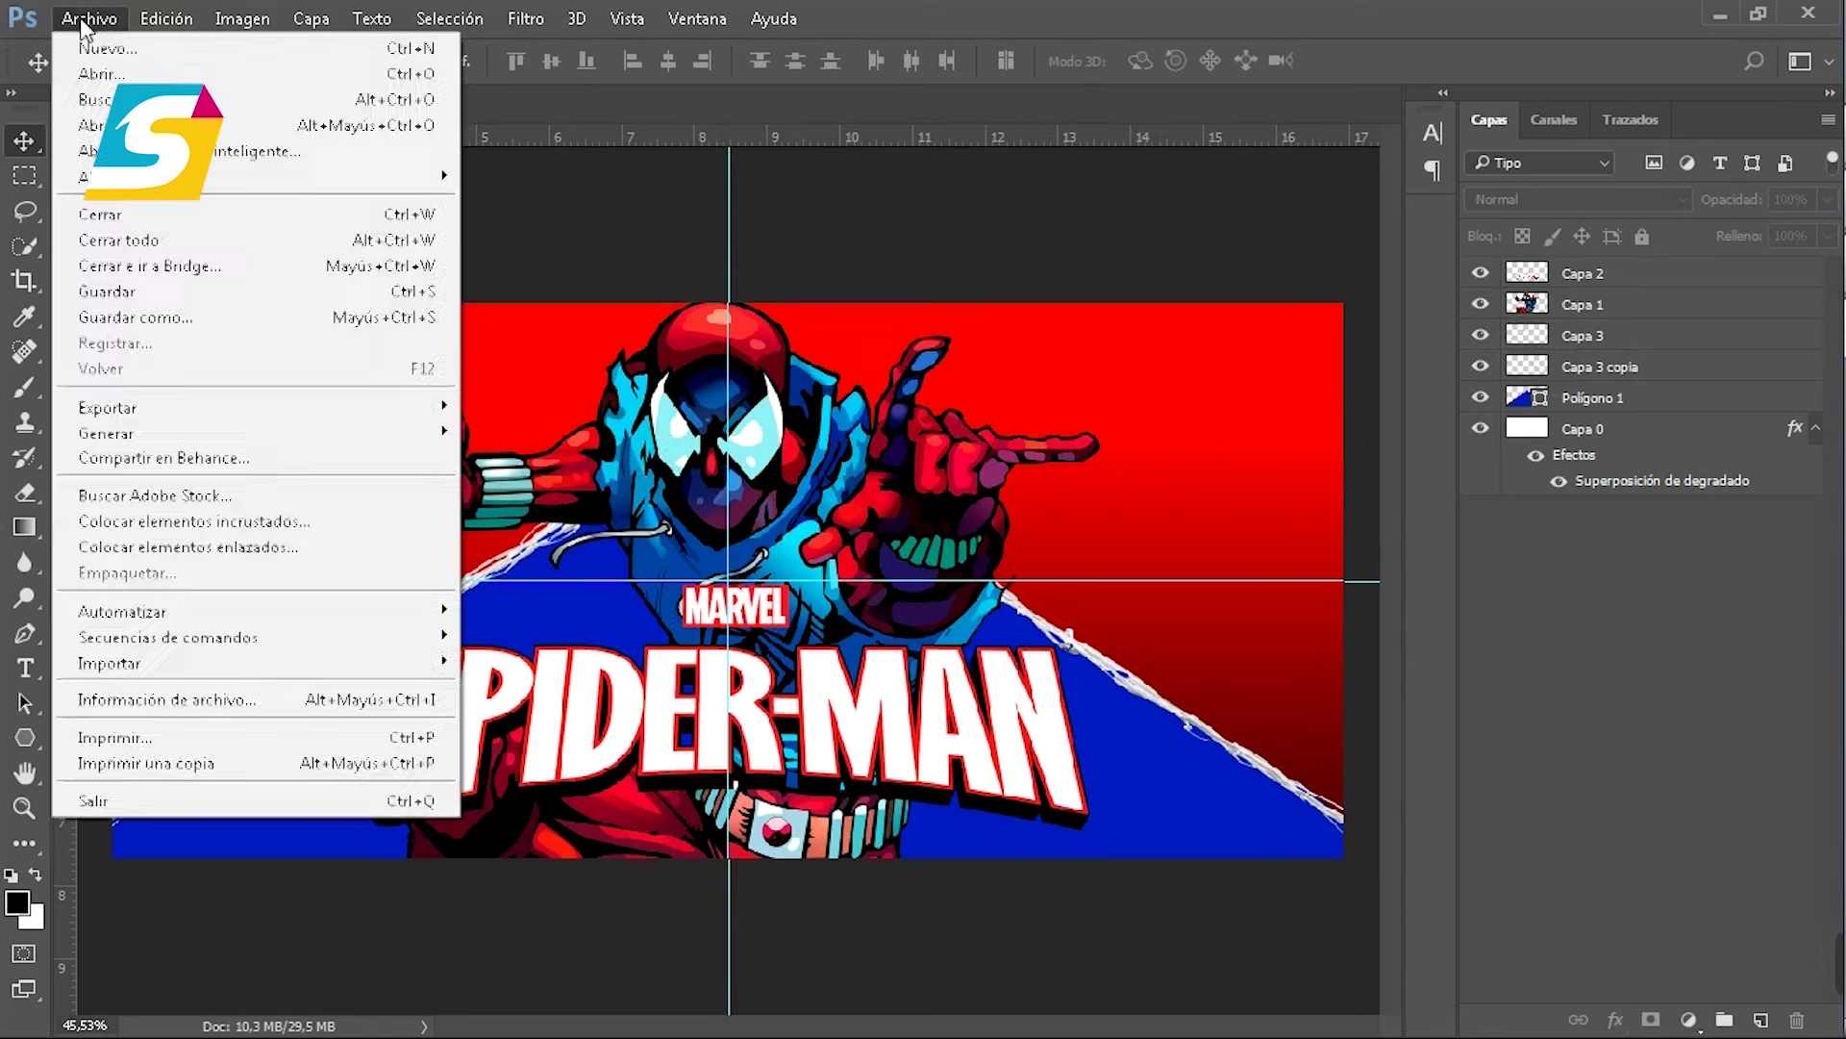
{"action": "left_click", "coordinate": [92, 70]}
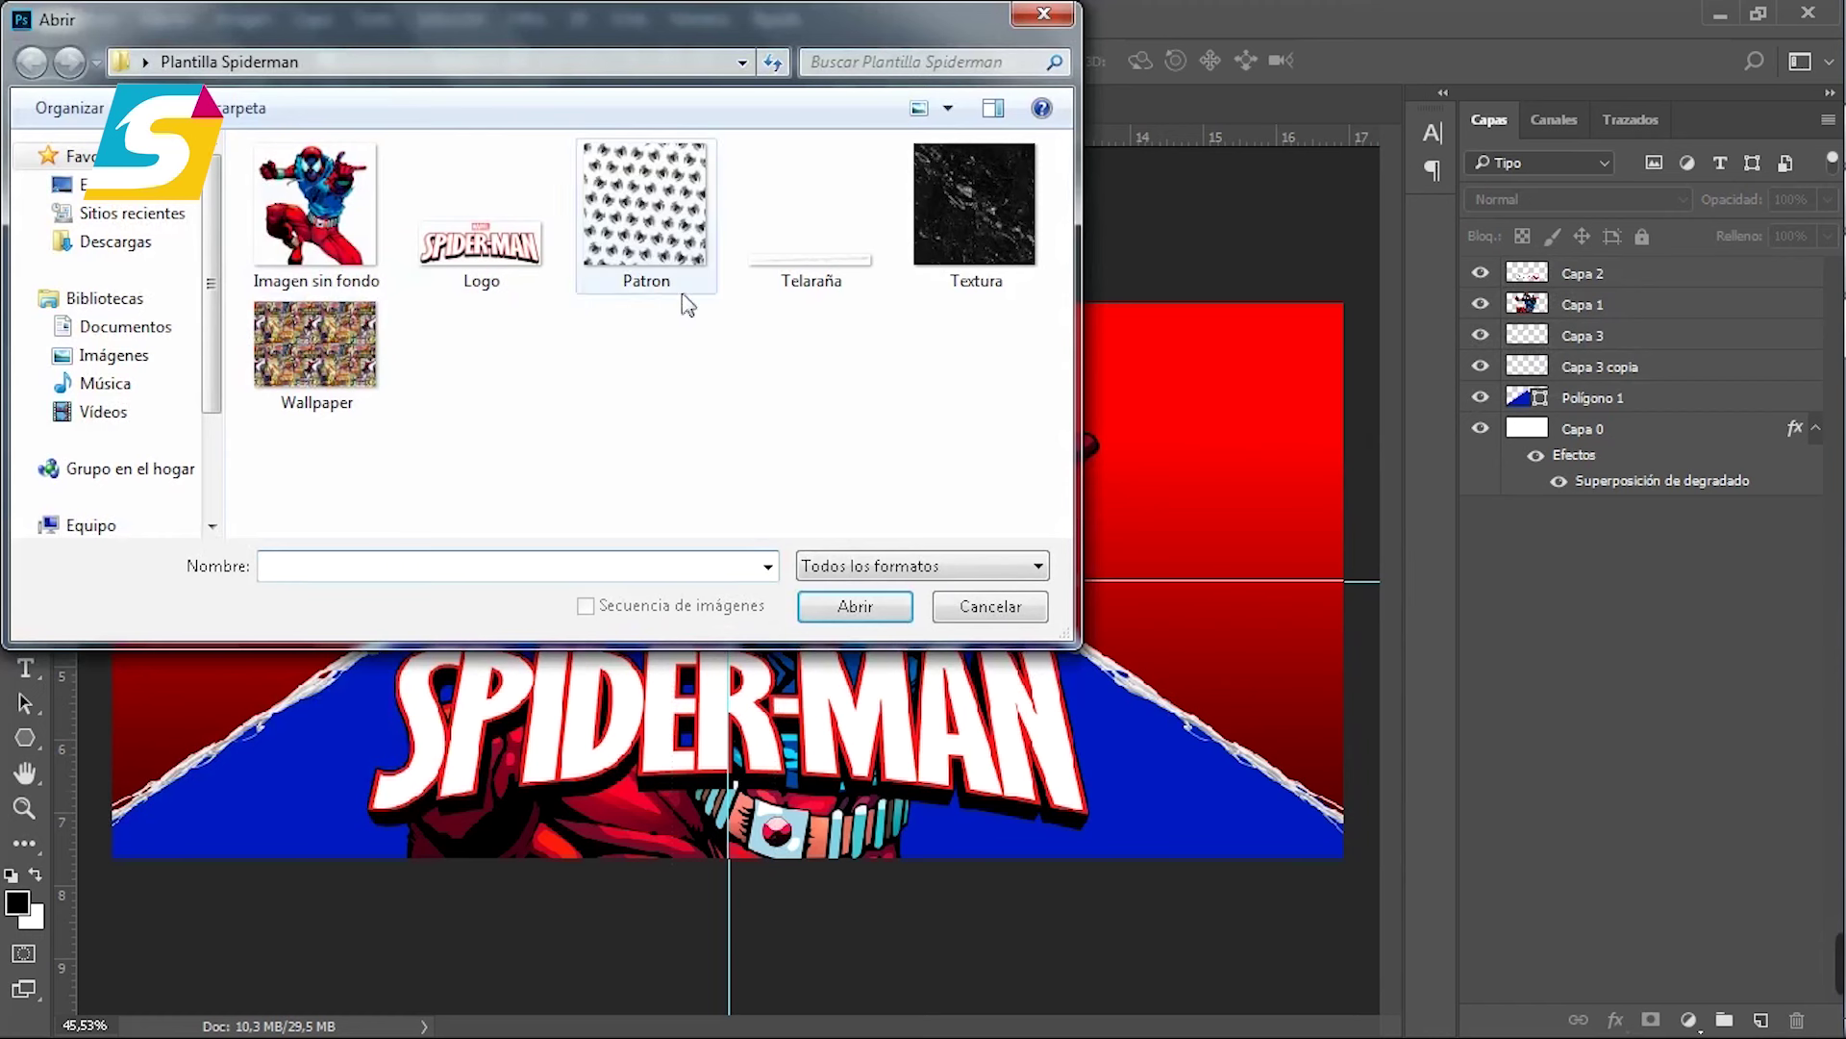
{"action": "left_click", "coordinate": [295, 377]}
{"action": "left_click", "coordinate": [849, 609]}
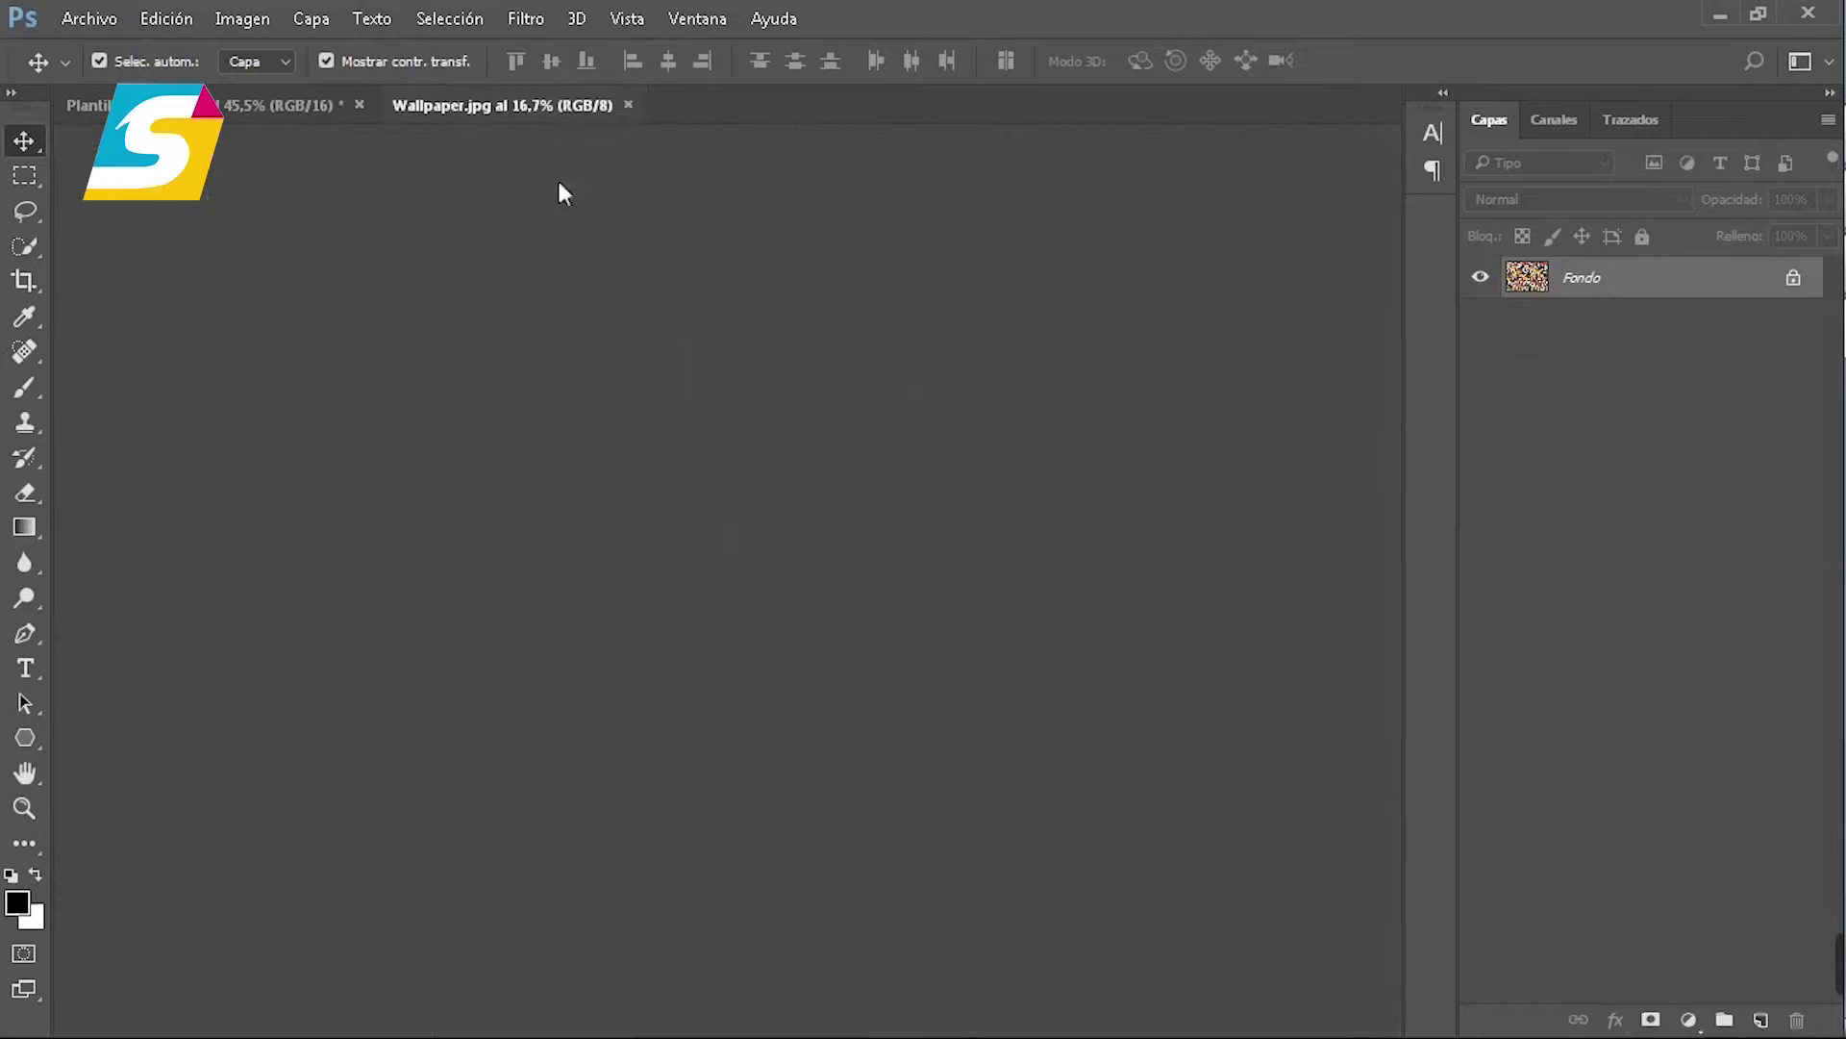
{"action": "left_click_drag", "start_coordinate": [472, 108], "coordinate": [879, 455]}
{"action": "left_click_drag", "start_coordinate": [912, 606], "coordinate": [923, 402]}
{"action": "left_click", "coordinate": [853, 424]}
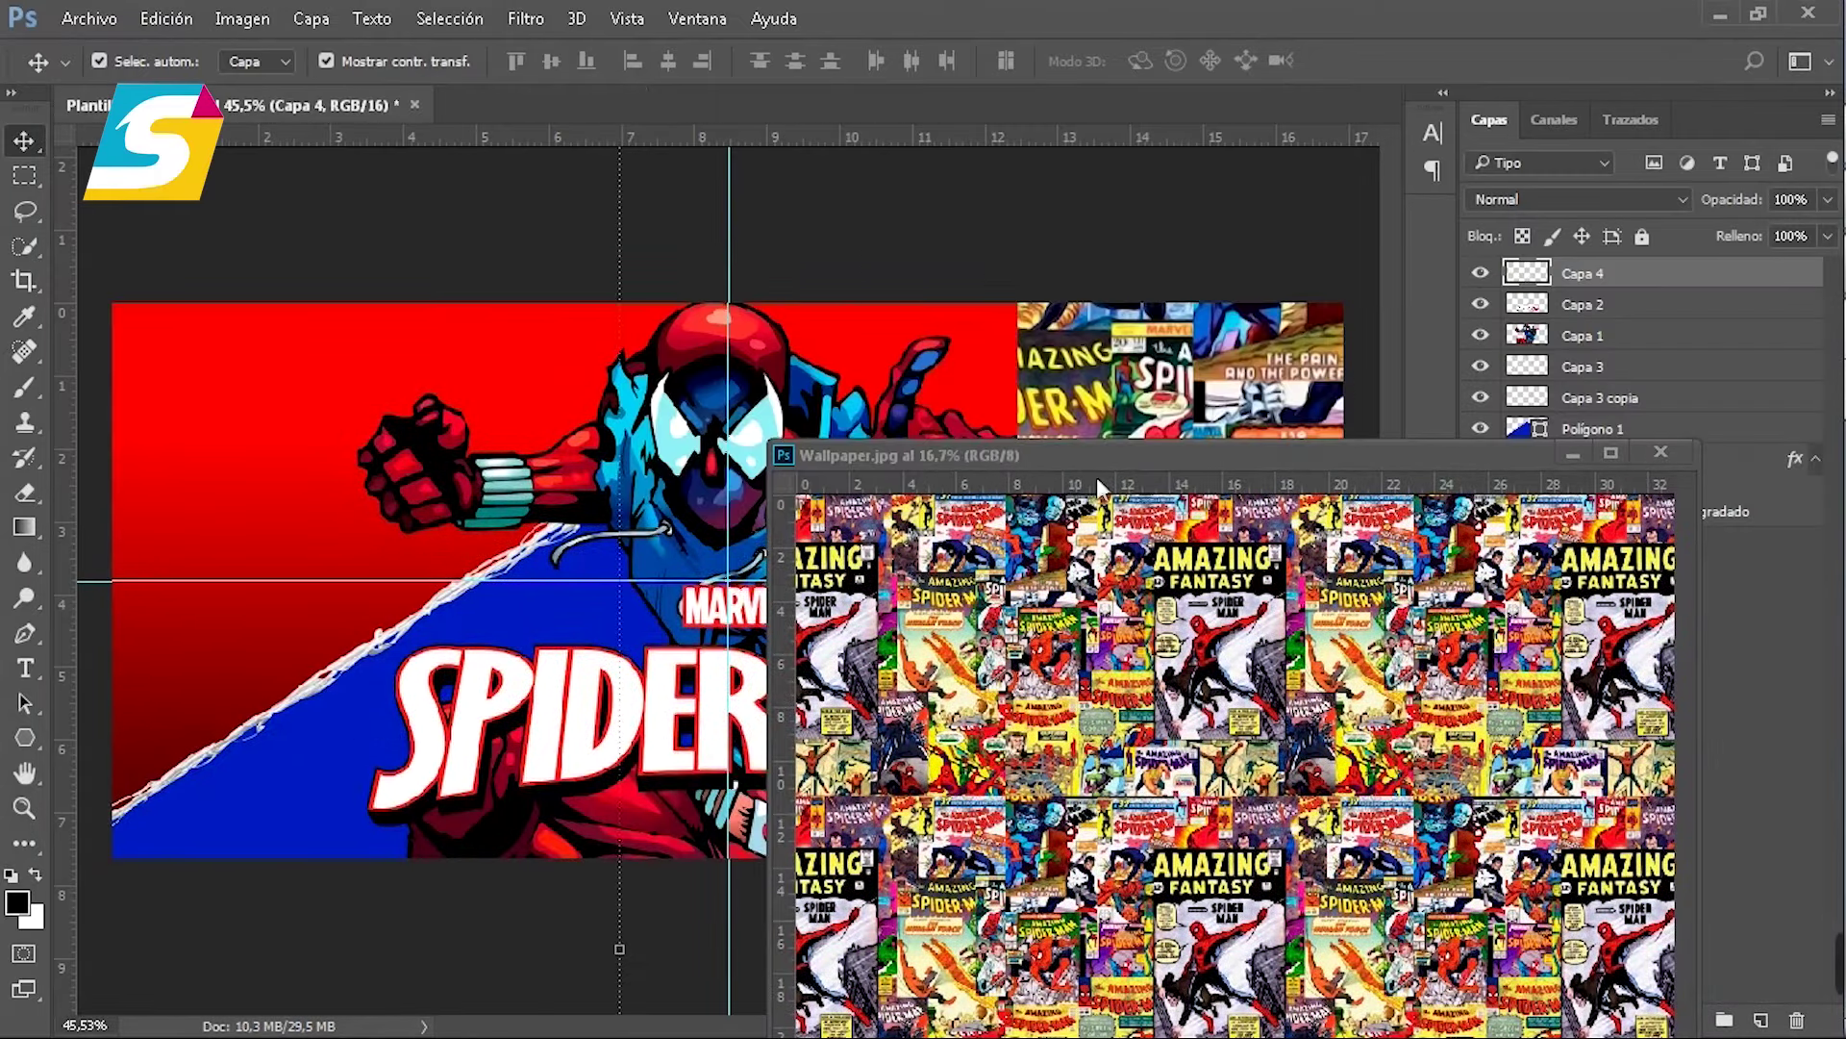
{"action": "left_click", "coordinate": [1661, 453]}
Step: Scale and position the collage so it covers the whole banner canvas
{"action": "mouse_move", "coordinate": [614, 154]}
{"action": "left_mouse_down"}
{"action": "mouse_move", "coordinate": [567, 364]}
{"action": "mouse_move", "coordinate": [289, 428]}
{"action": "left_mouse_up"}
{"action": "key", "text": "ctrl+t"}
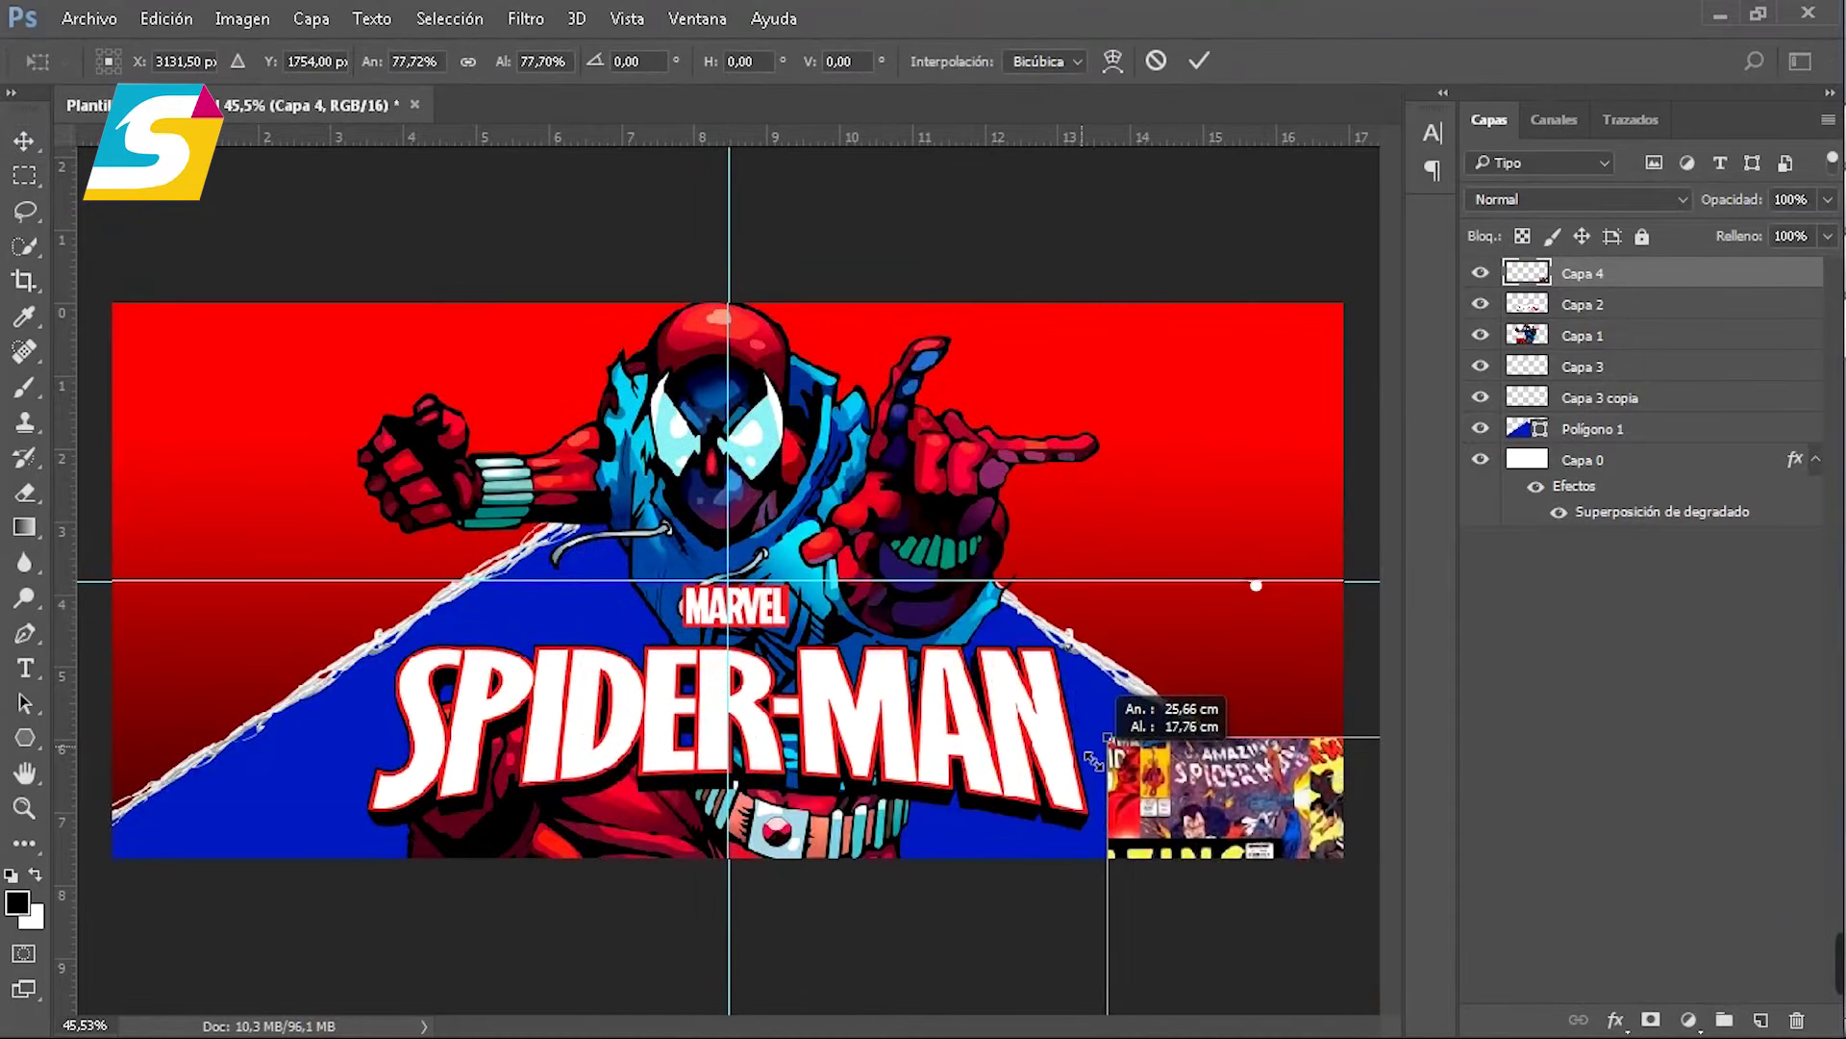
{"action": "key", "text": "ctrl+alt+z"}
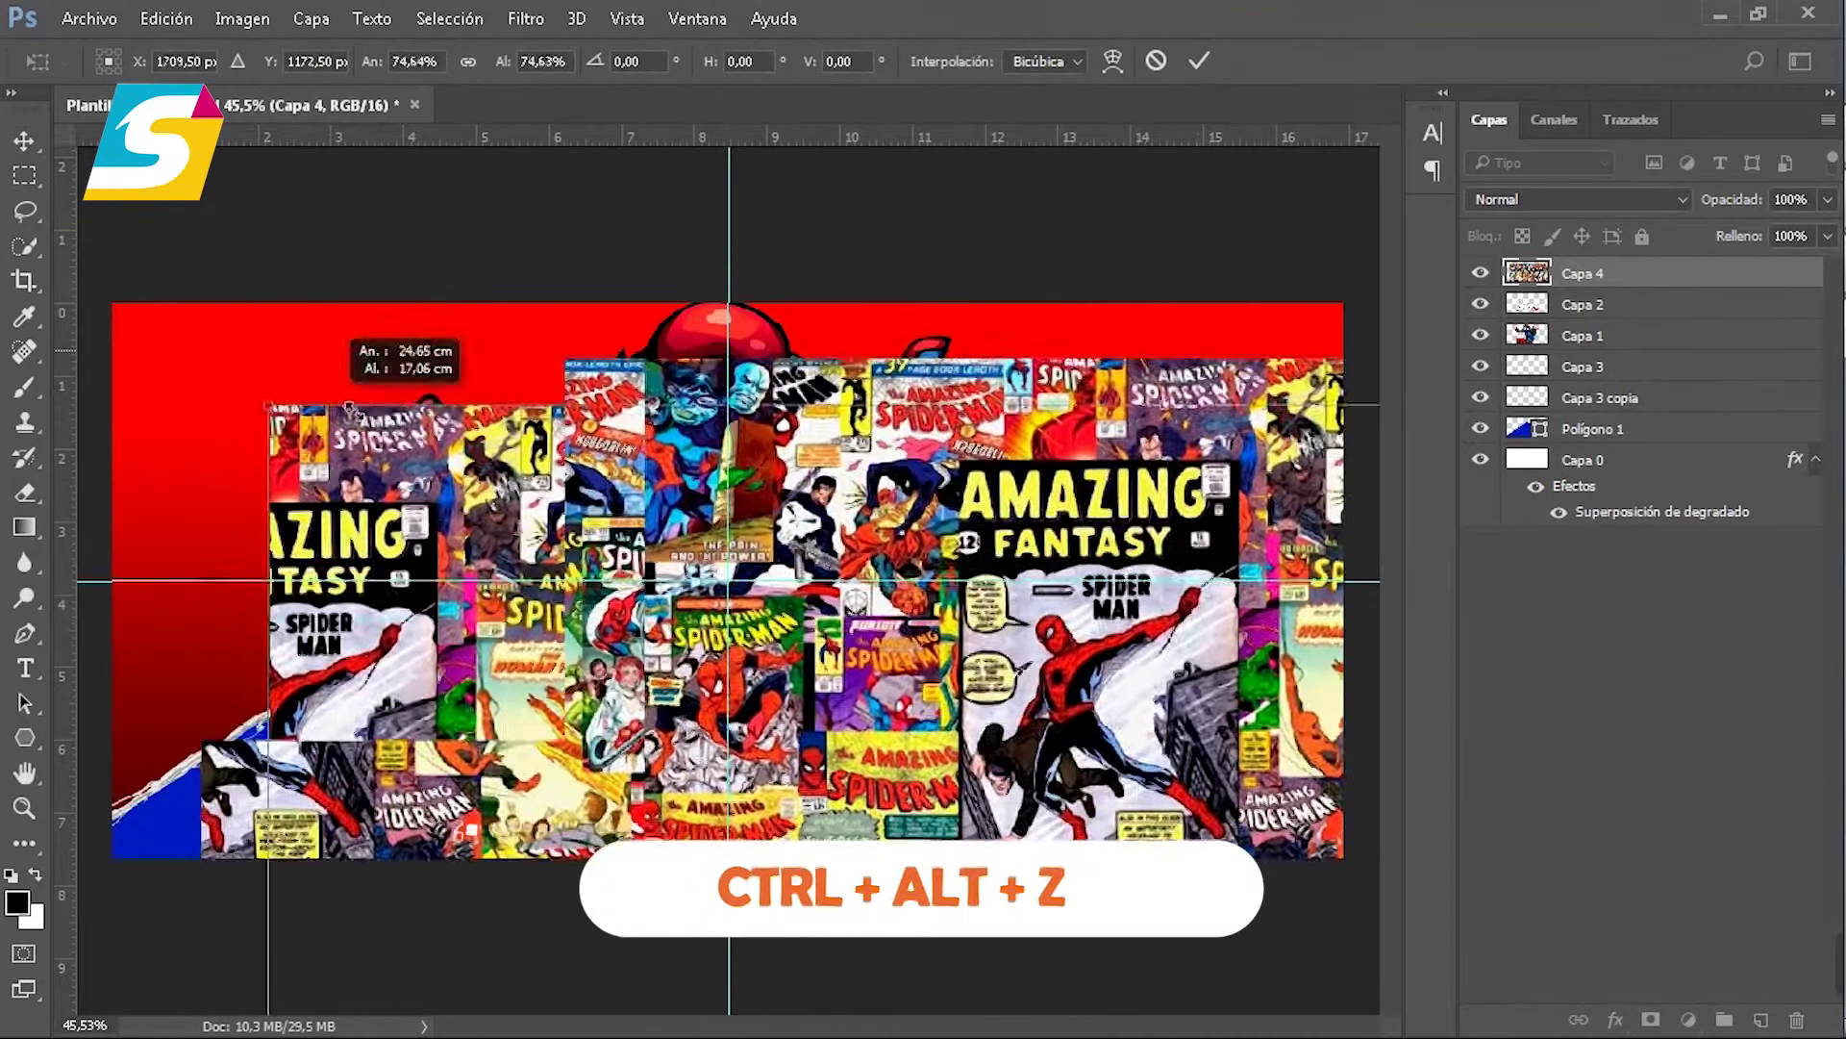
{"action": "left_click_drag", "start_coordinate": [343, 350], "coordinate": [728, 720]}
{"action": "left_click_drag", "start_coordinate": [943, 814], "coordinate": [495, 501]}
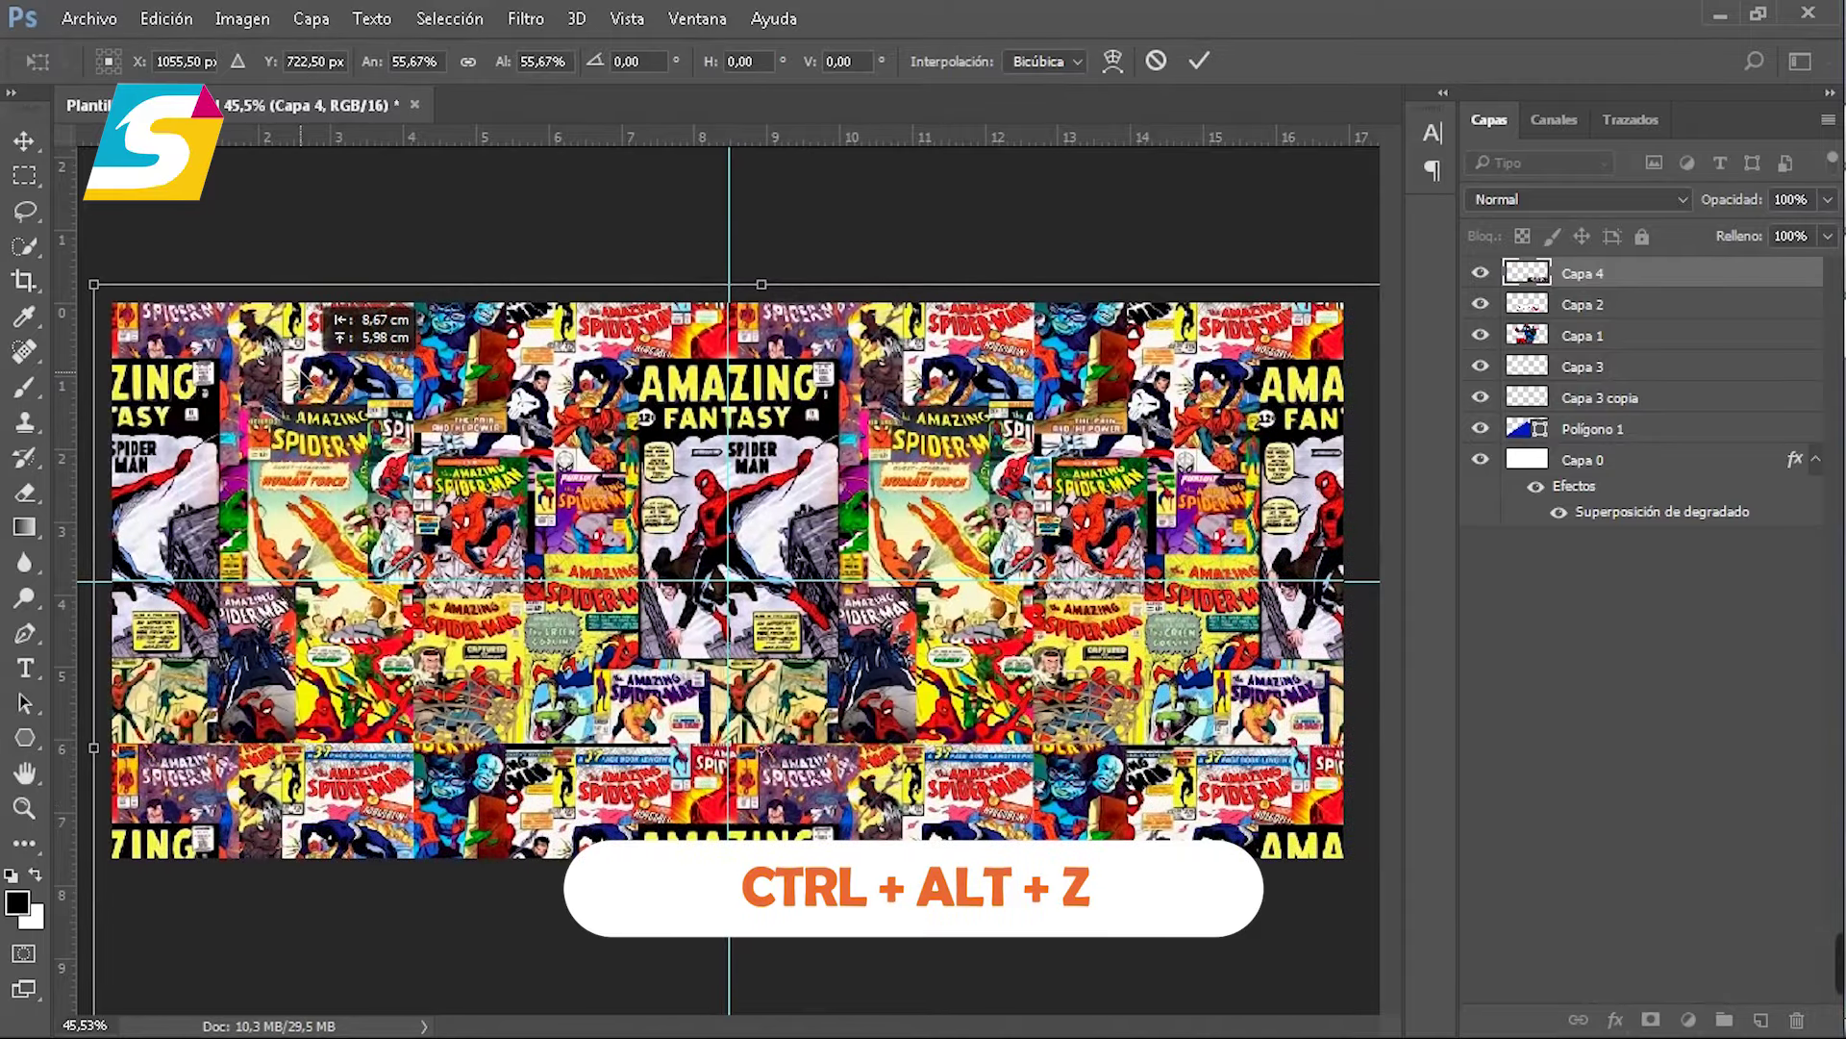
{"action": "left_click_drag", "start_coordinate": [877, 433], "coordinate": [853, 422]}
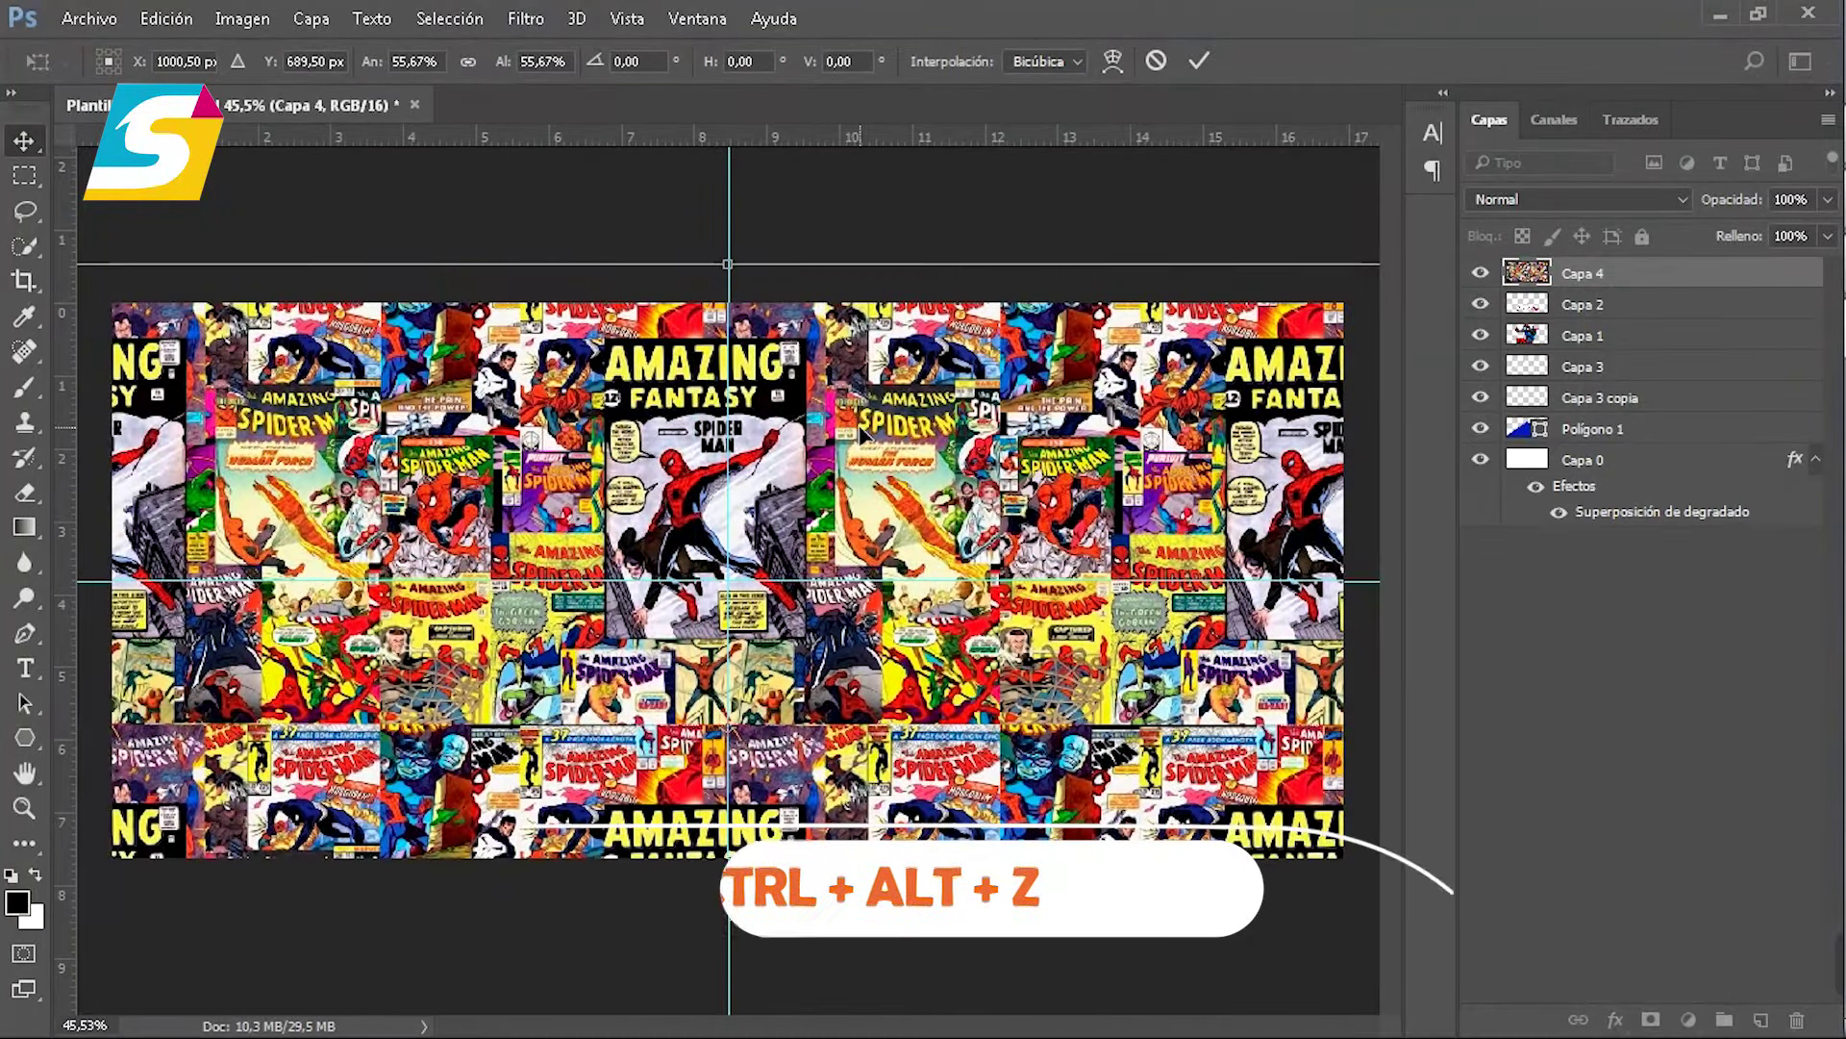
{"action": "key", "text": "Return"}
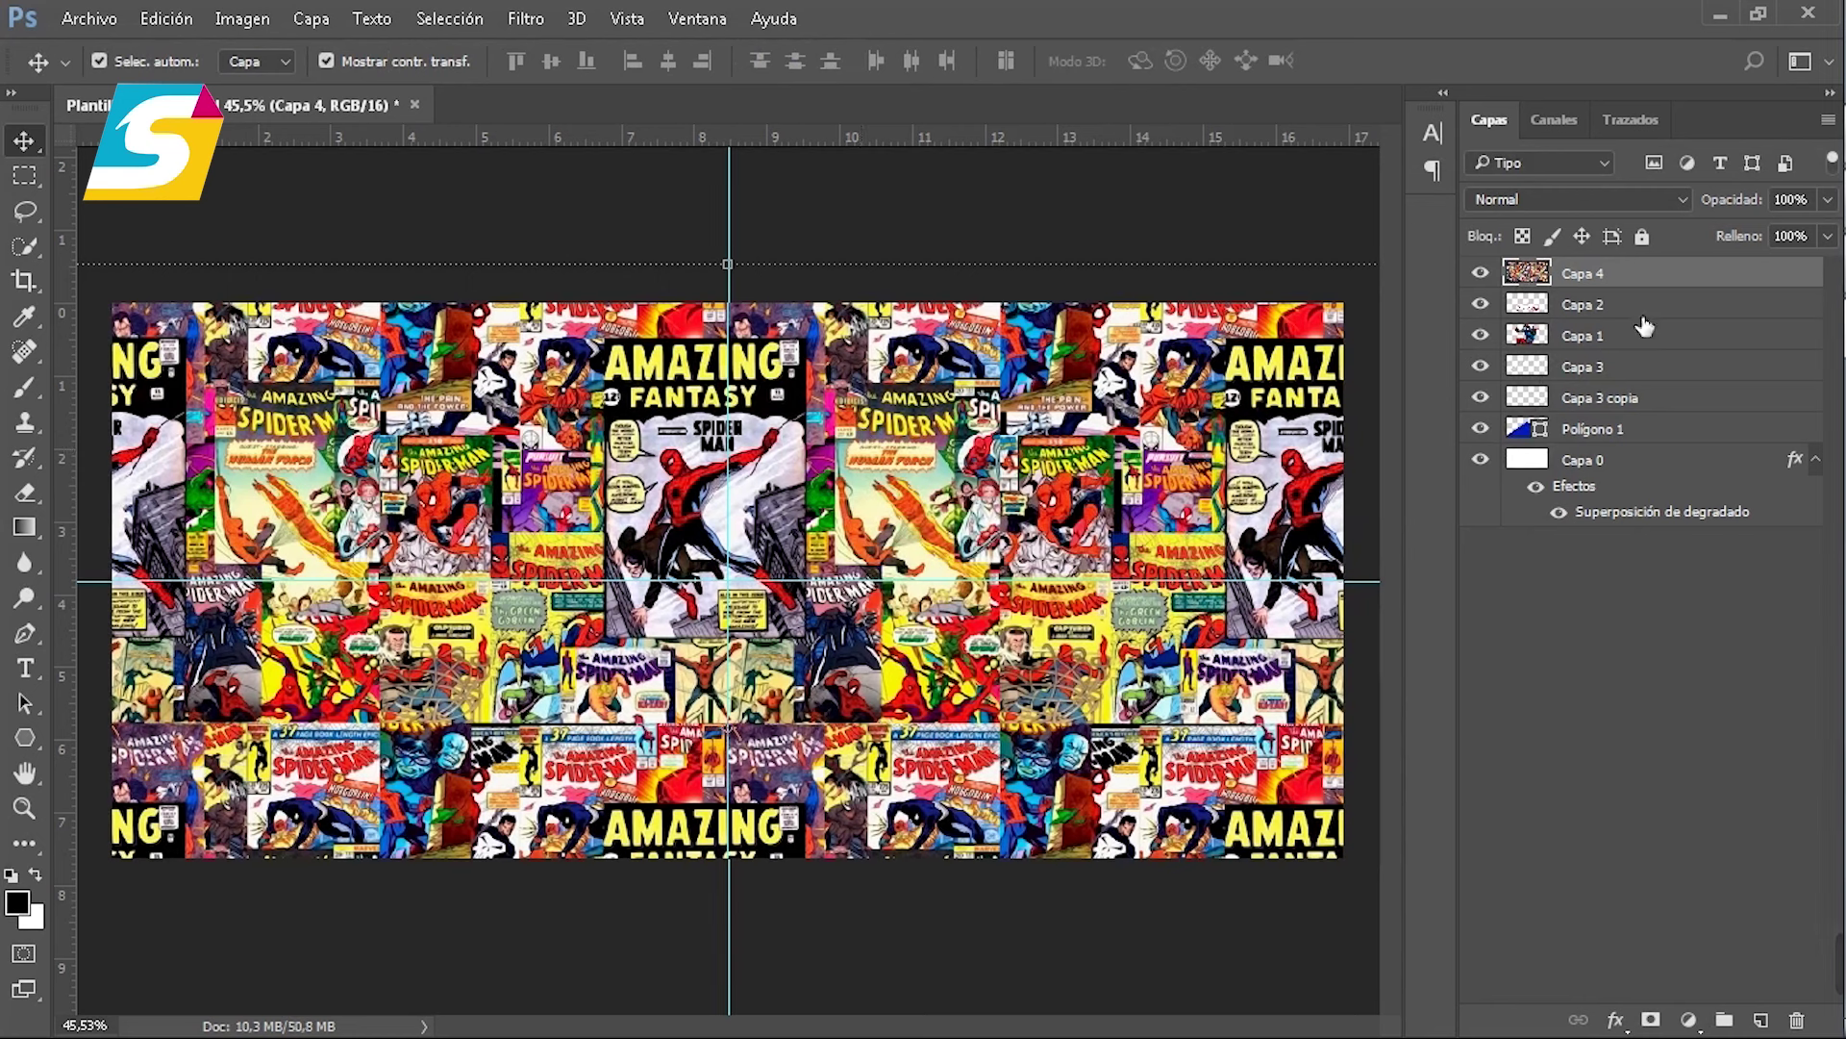
Step: Move Capa 4 below Polígono 1 and blend it in Oscurecer (Darken) mode at 40% opacity
{"action": "left_click_drag", "start_coordinate": [1657, 276], "coordinate": [1647, 444]}
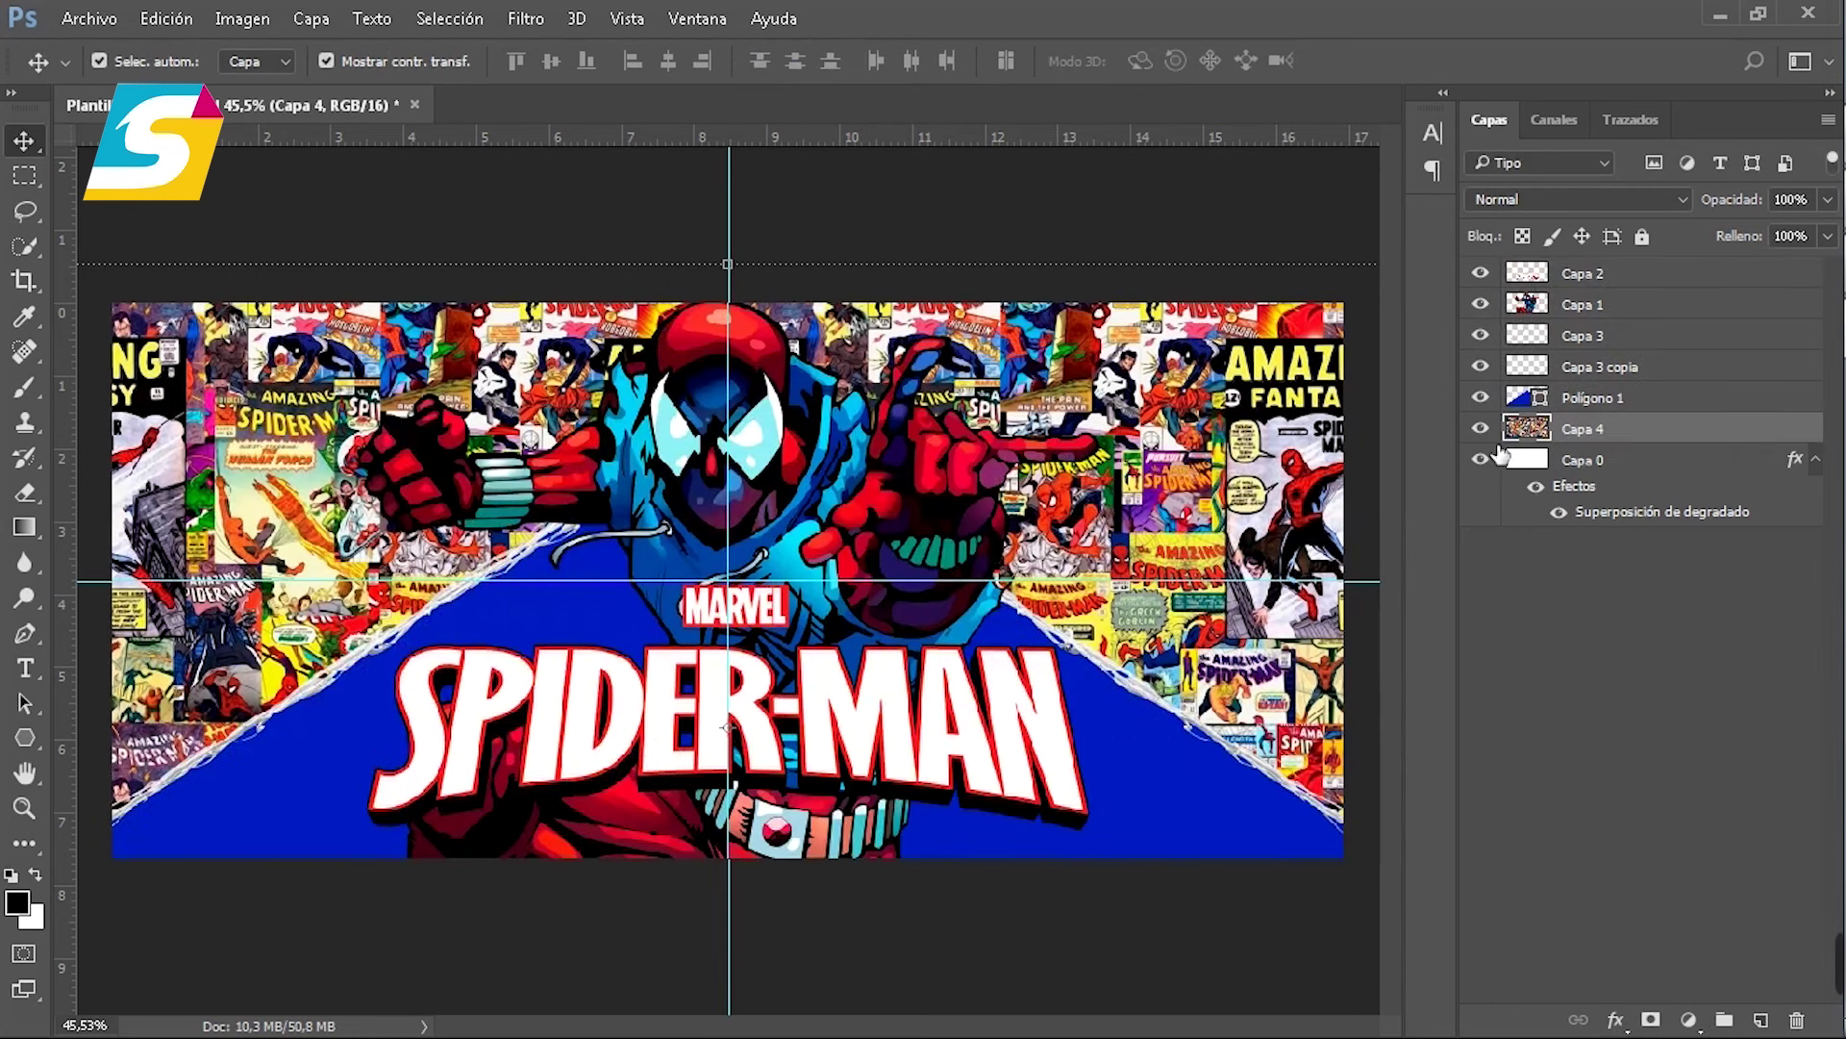
{"action": "left_click", "coordinate": [1515, 197]}
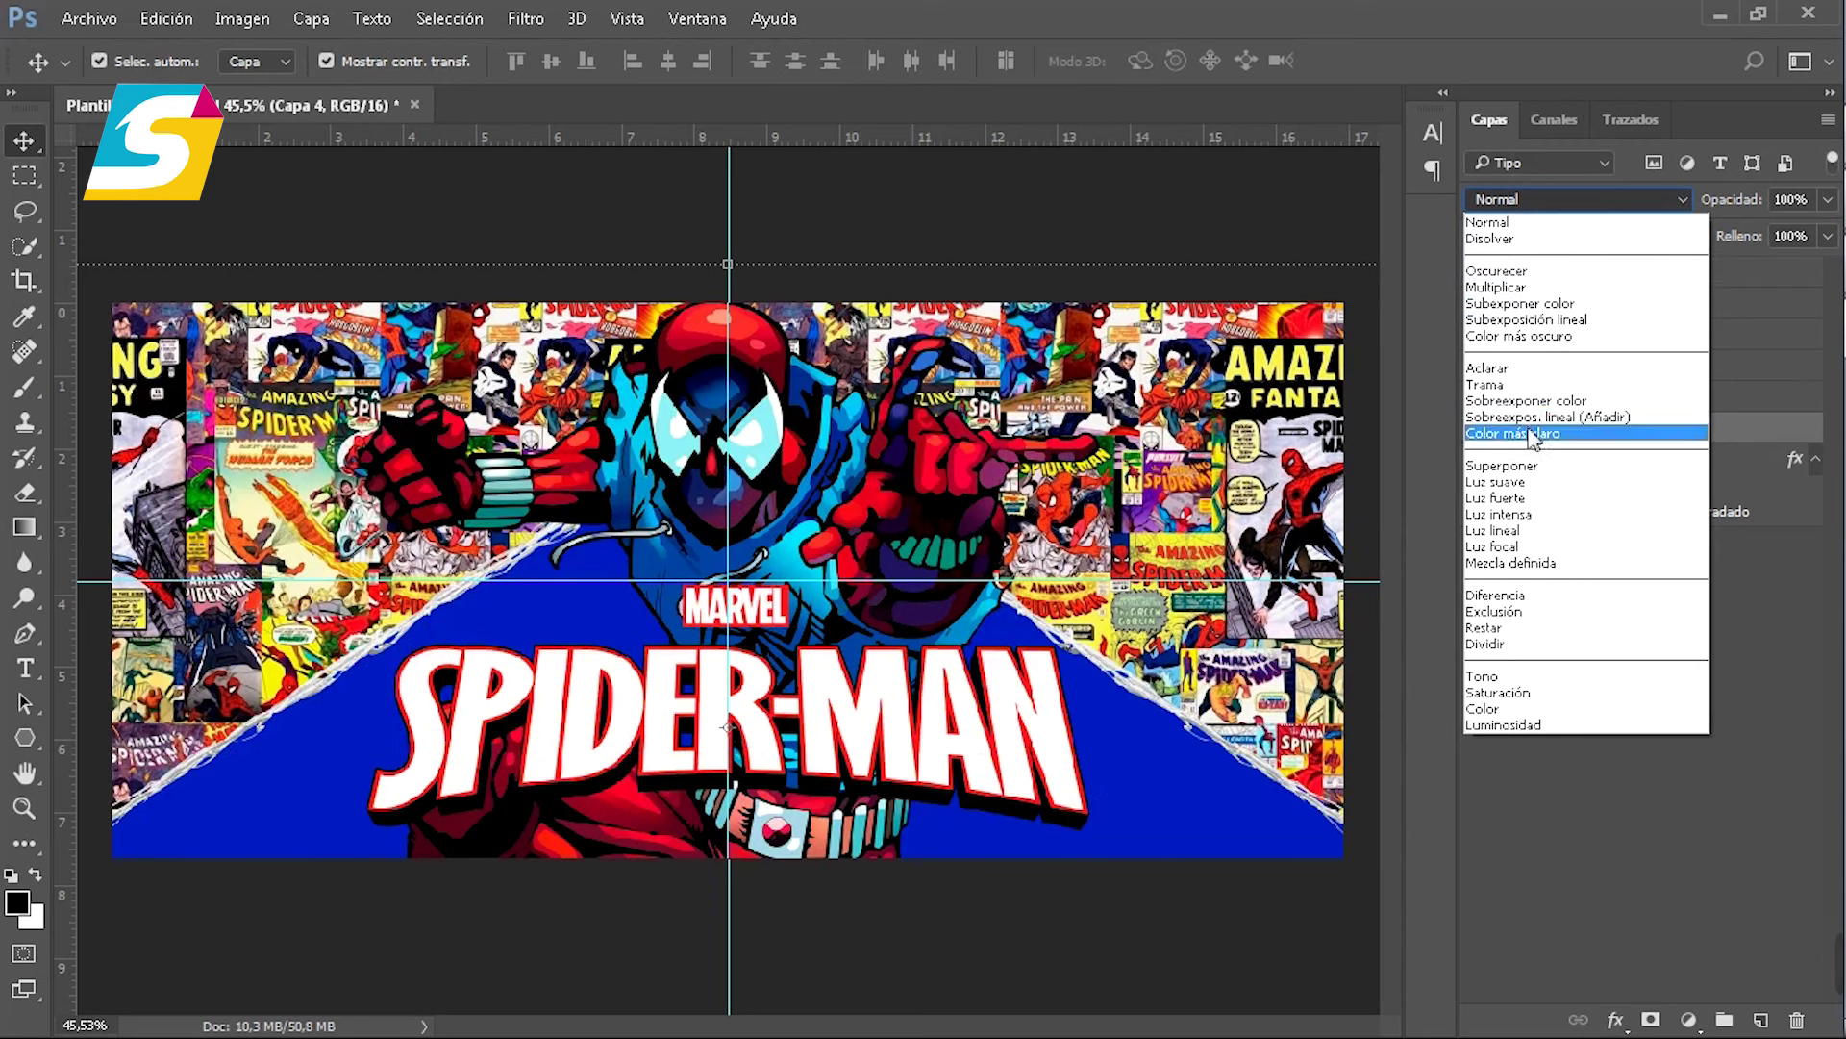
{"action": "left_click", "coordinate": [1496, 271]}
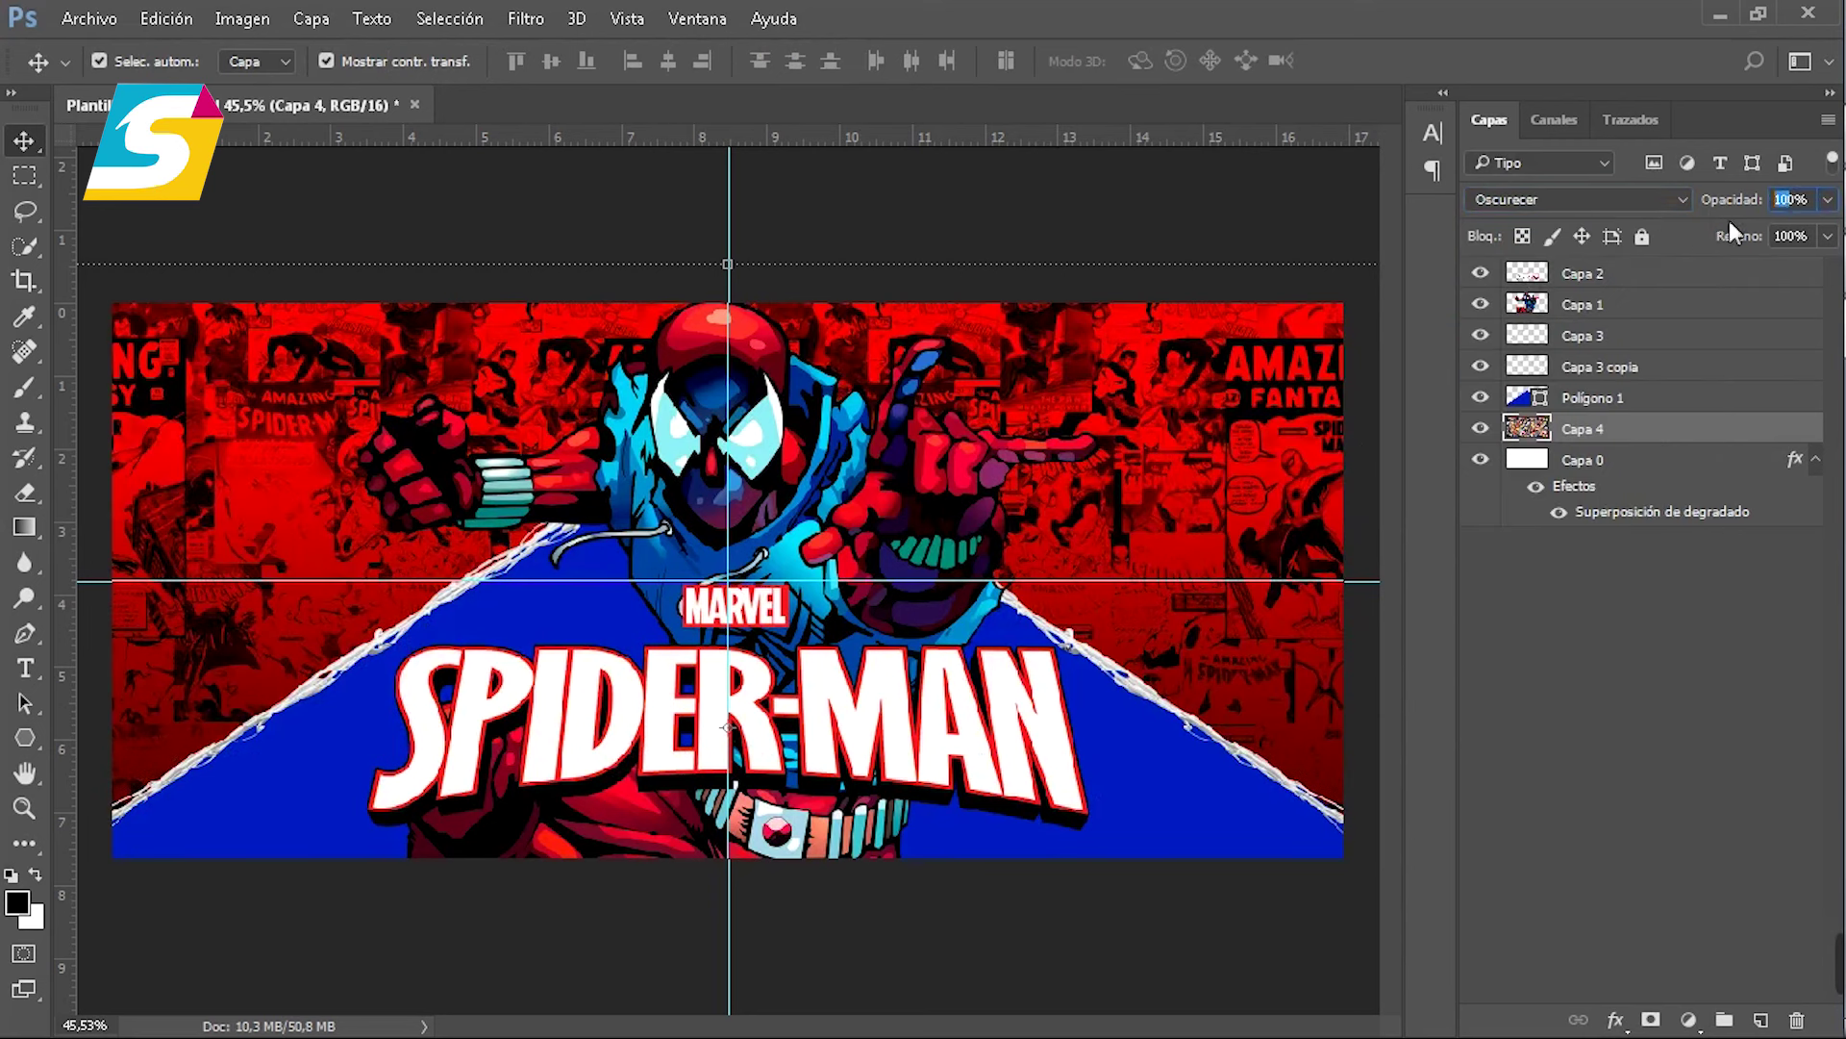
{"action": "type", "text": "40"}
{"action": "key", "text": "Return"}
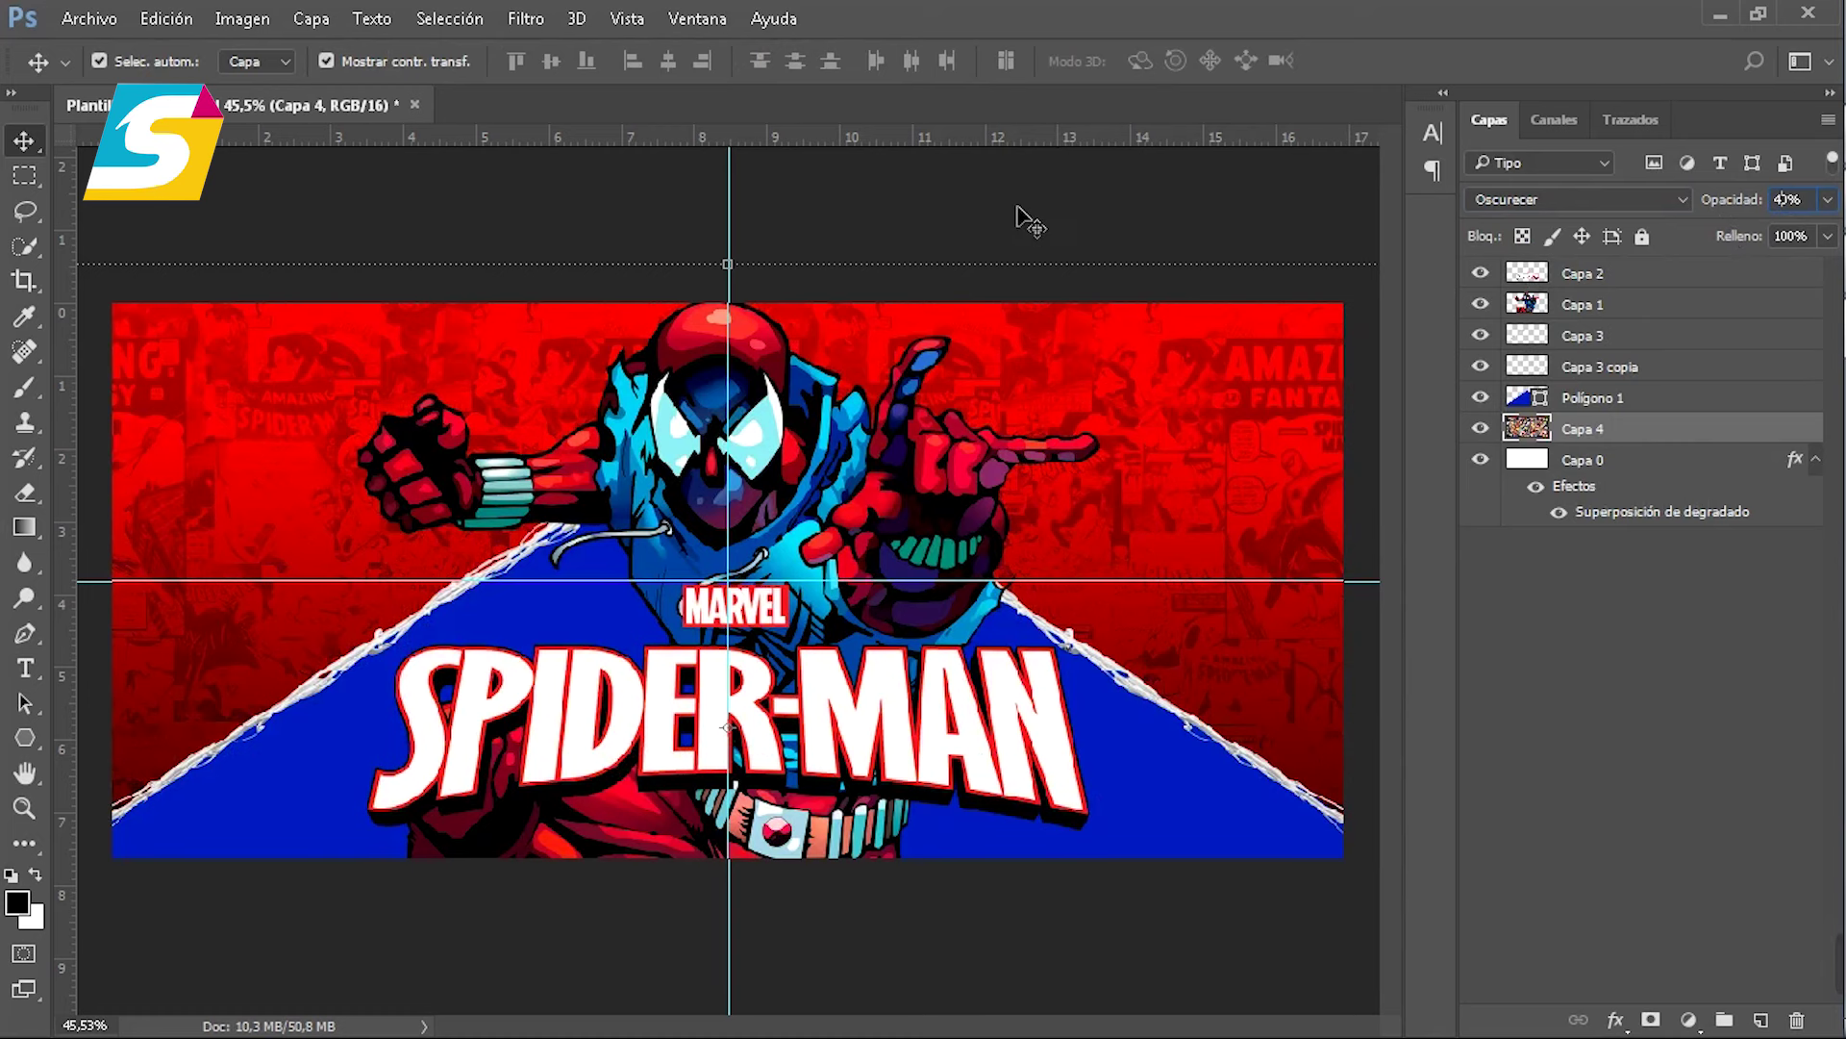
{"action": "left_click", "coordinate": [1023, 218]}
Step: Bring the Patron spider pattern into the banner as Capa 5, scaled over the canvas
{"action": "key", "text": "ctrl+o"}
{"action": "left_click", "coordinate": [647, 225]}
{"action": "left_click", "coordinate": [855, 620]}
{"action": "left_click_drag", "start_coordinate": [541, 108], "coordinate": [808, 443]}
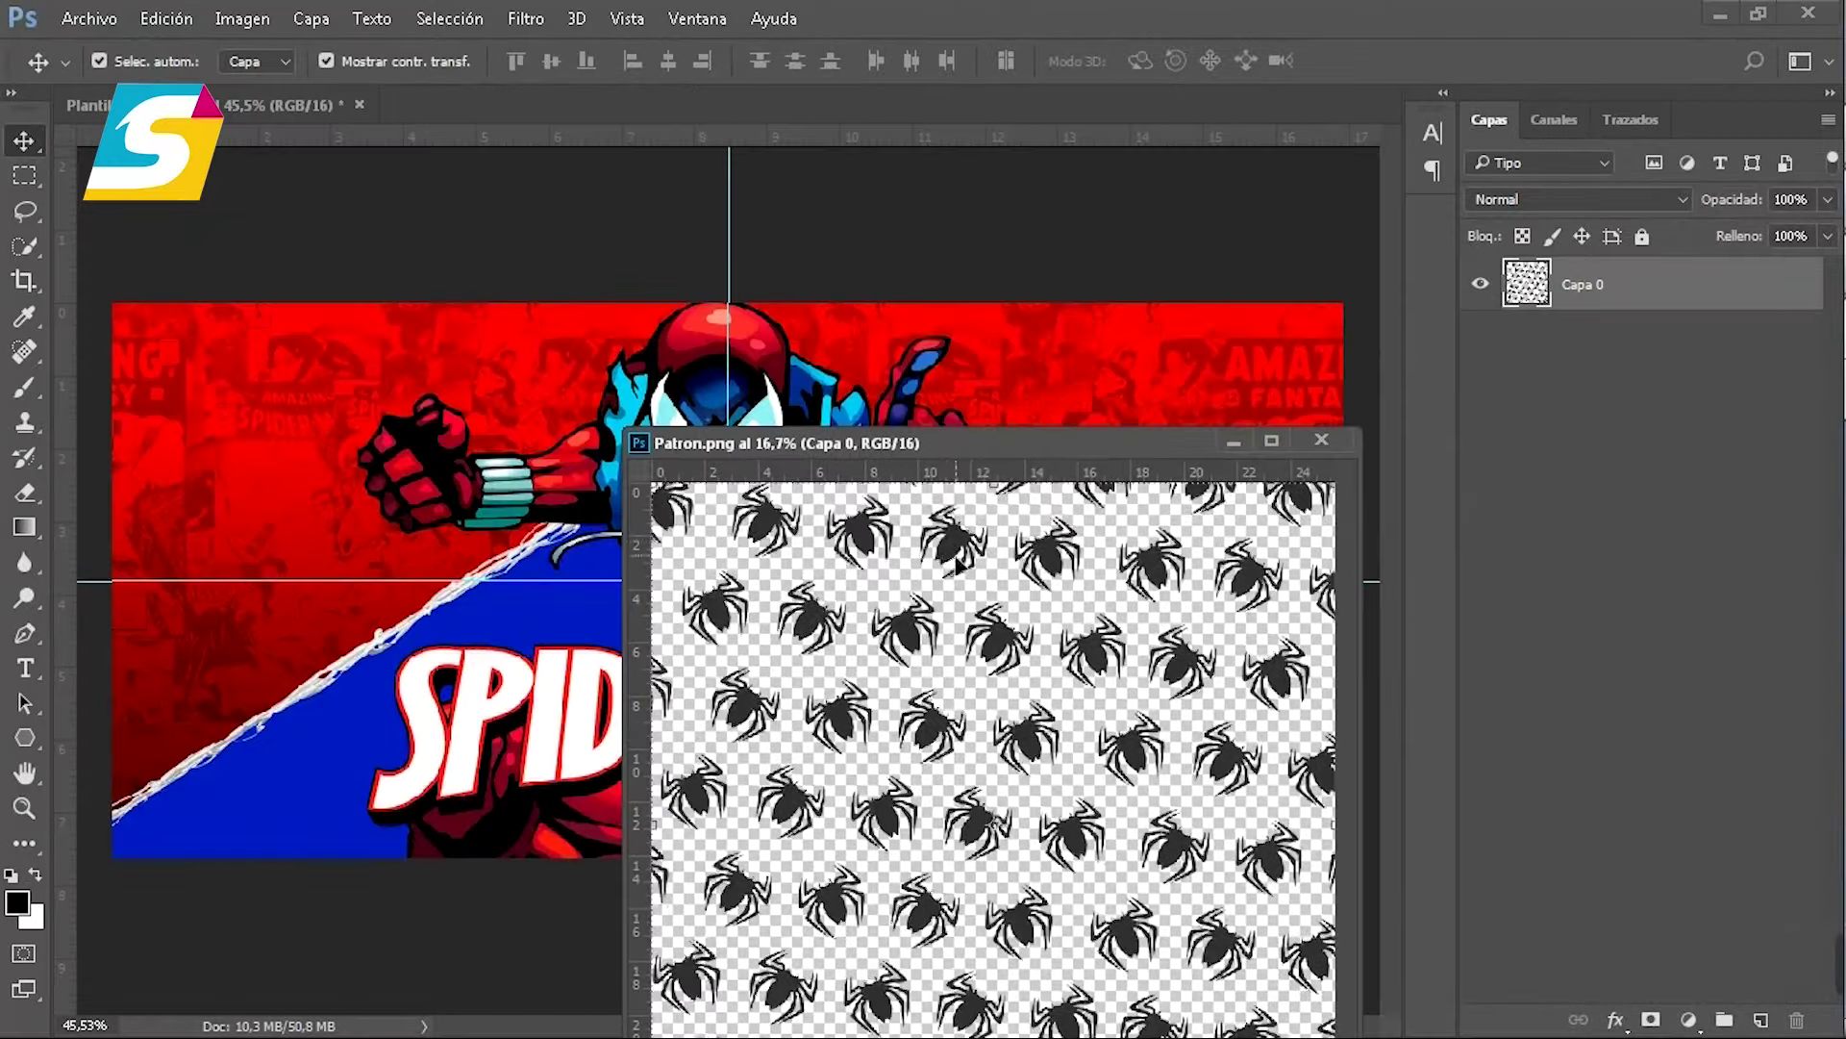
{"action": "left_click_drag", "start_coordinate": [865, 673], "coordinate": [577, 481]}
{"action": "left_click", "coordinate": [1329, 436]}
{"action": "key", "text": "ctrl+t"}
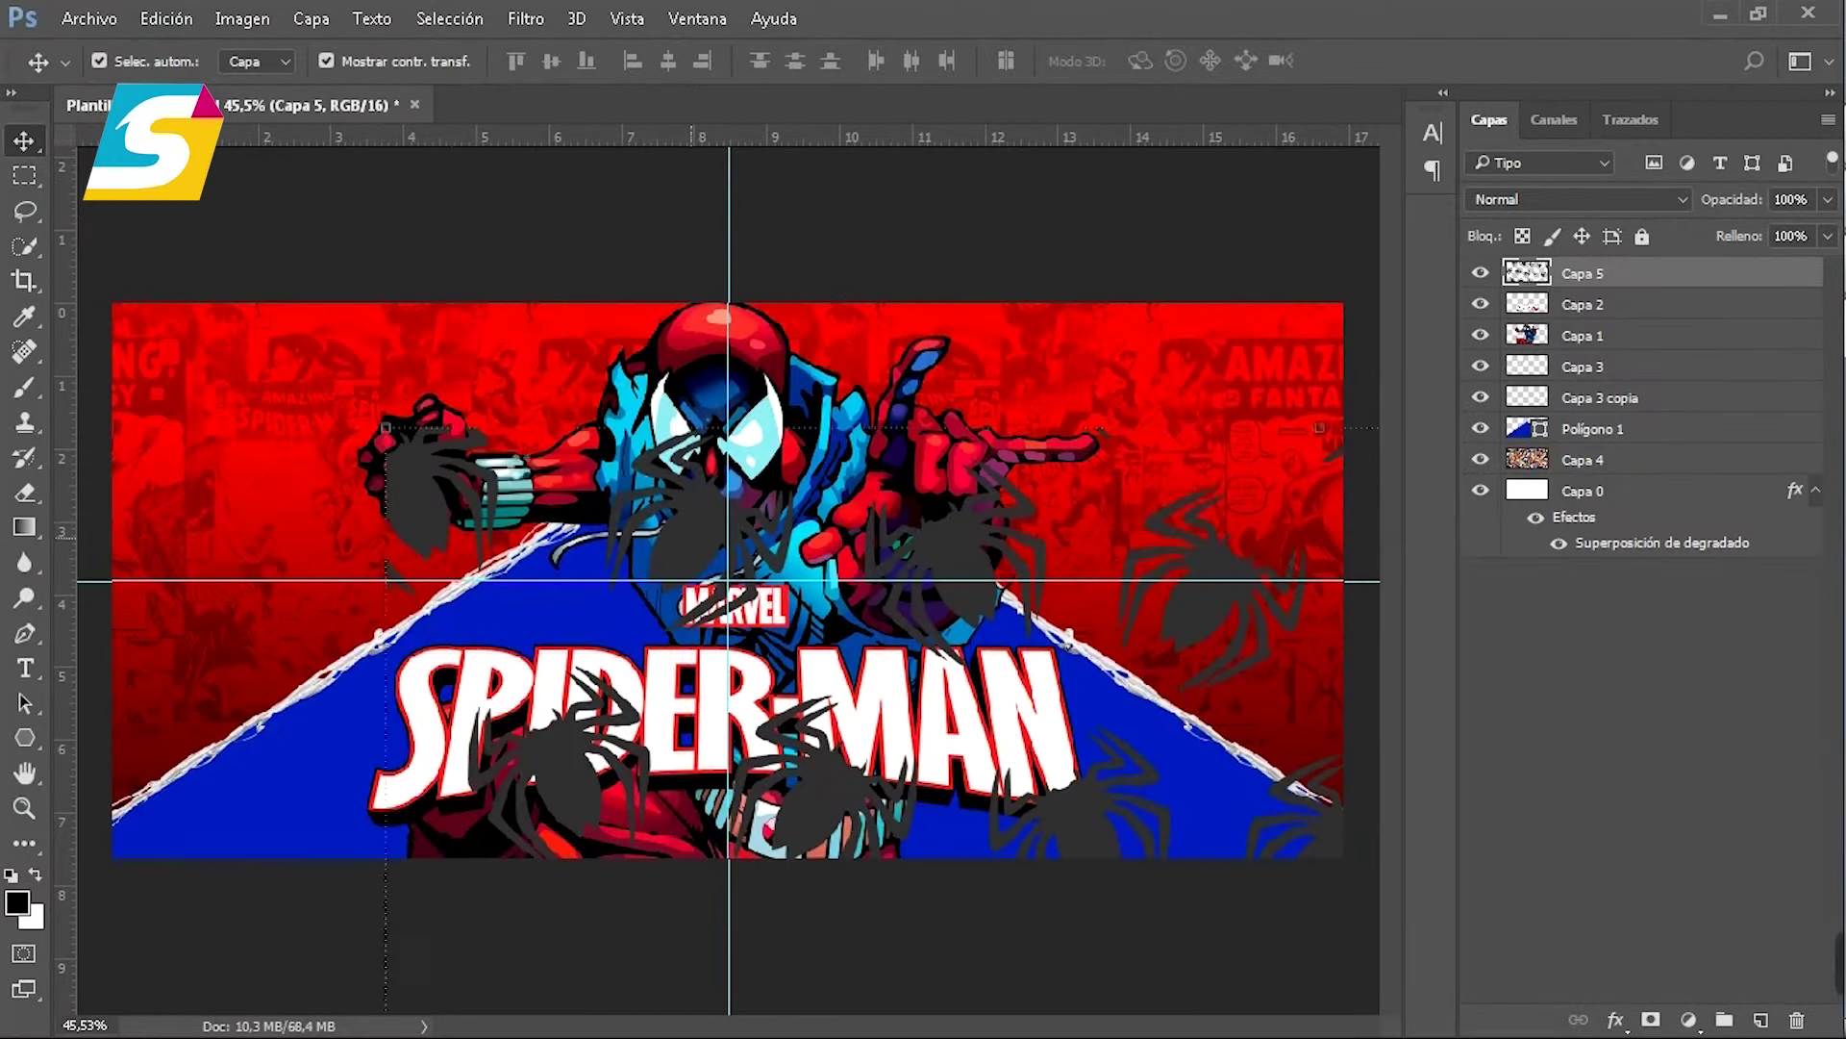
{"action": "mouse_move", "coordinate": [619, 411]}
{"action": "left_mouse_down"}
{"action": "mouse_move", "coordinate": [305, 361]}
{"action": "mouse_move", "coordinate": [249, 403]}
{"action": "left_mouse_up"}
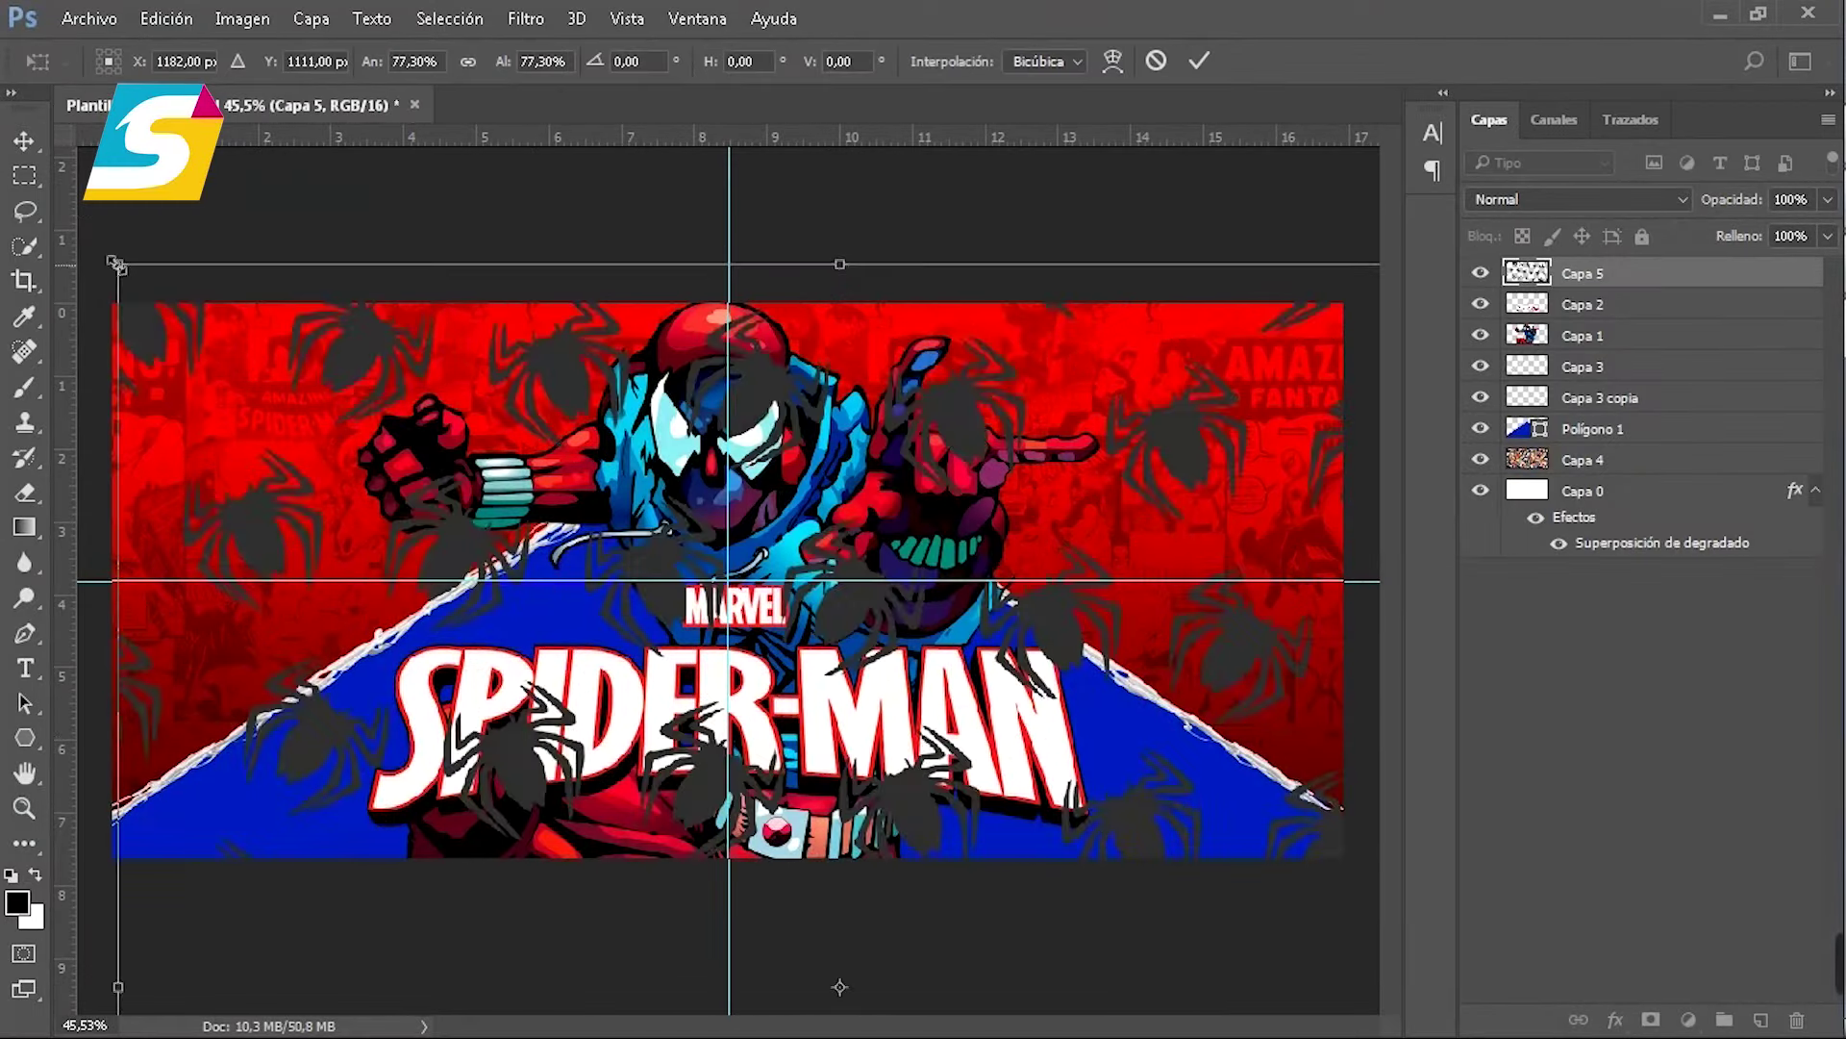
{"action": "mouse_move", "coordinate": [782, 509]}
{"action": "left_mouse_down"}
{"action": "mouse_move", "coordinate": [835, 500]}
{"action": "mouse_move", "coordinate": [835, 527]}
{"action": "left_mouse_up"}
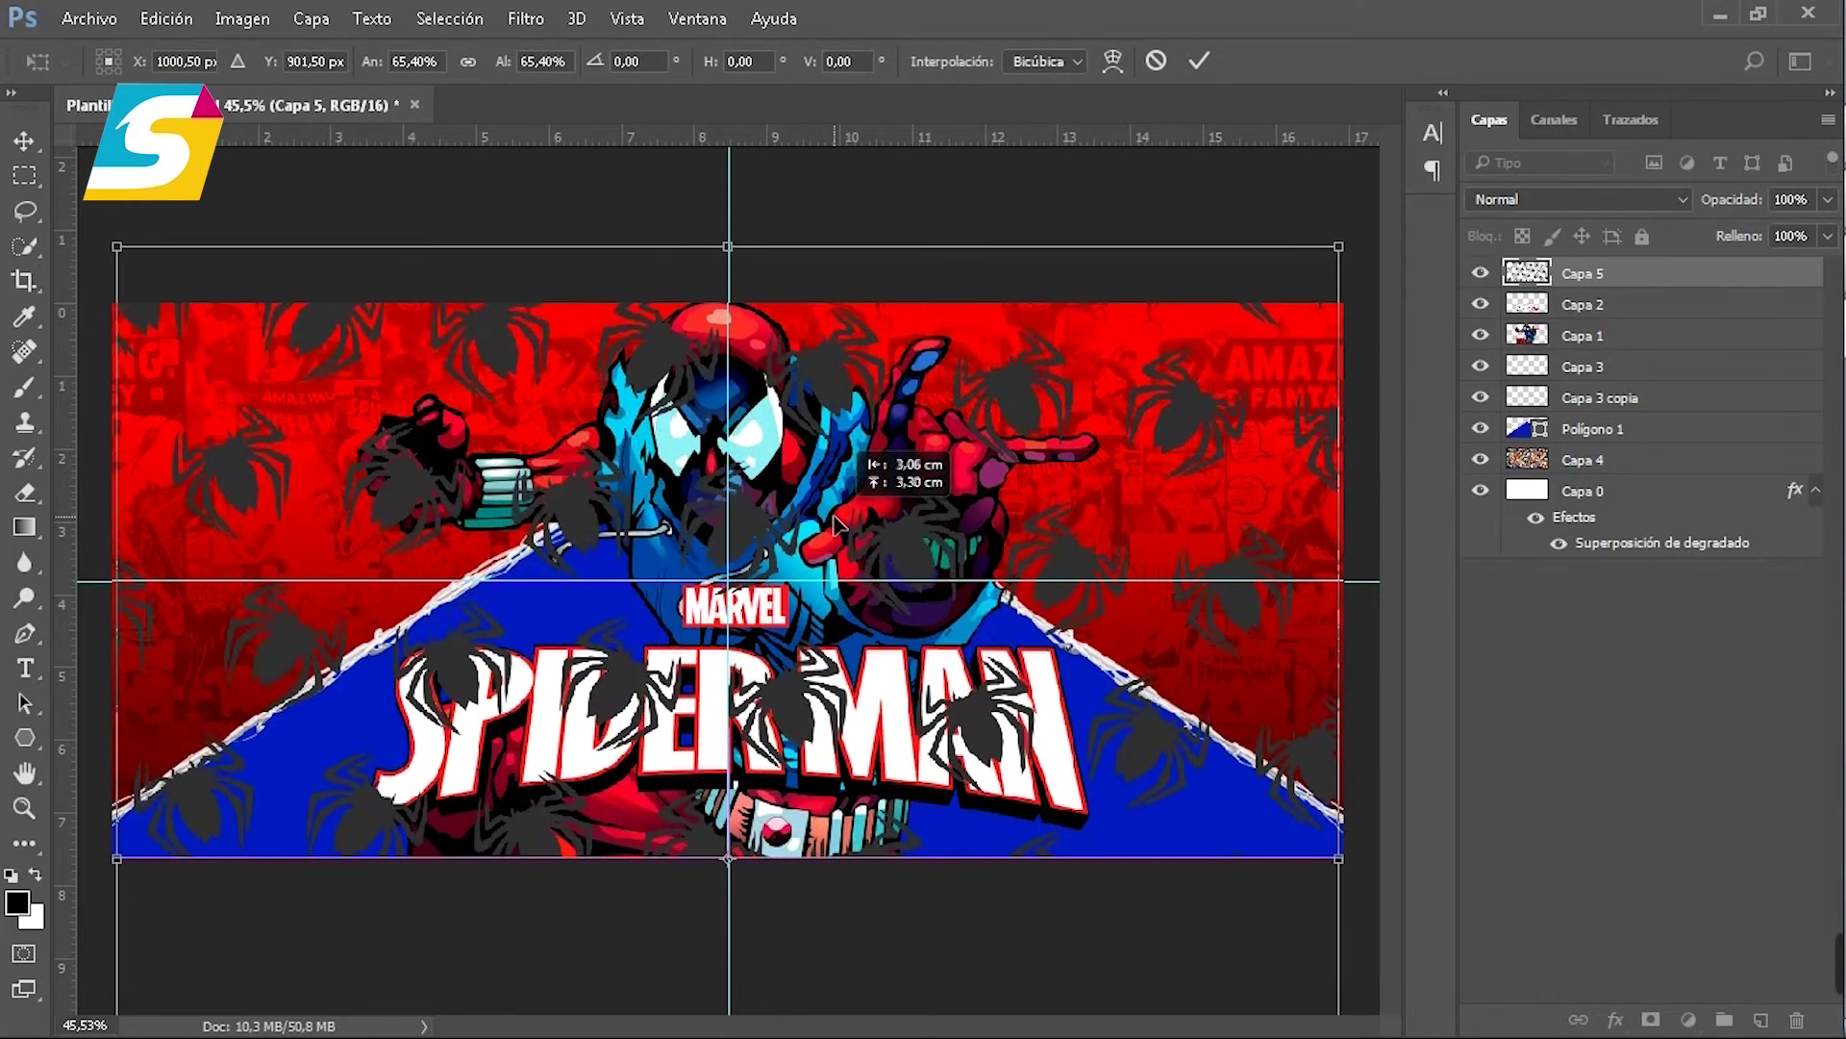
{"action": "key", "text": "Return"}
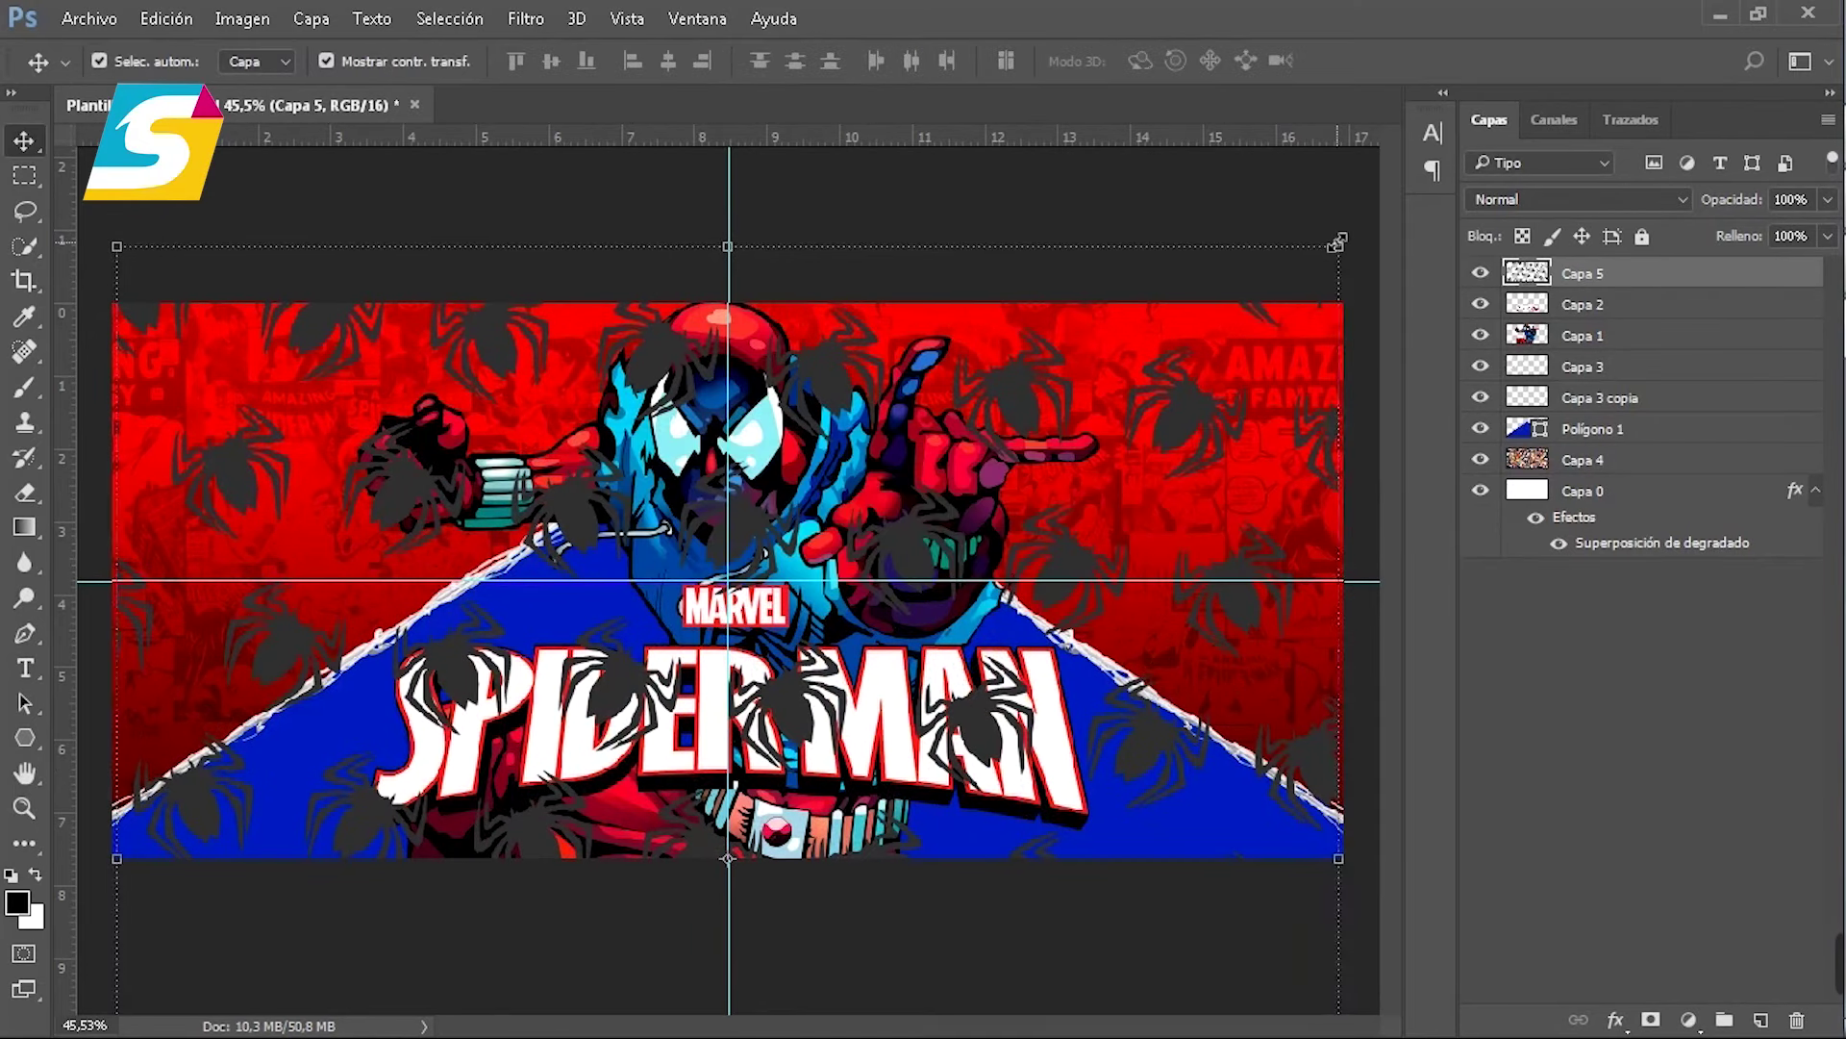
Step: Place Capa 5 above Polígono 1 and clip it to the blue triangle
{"action": "left_click_drag", "start_coordinate": [1654, 274], "coordinate": [1650, 416]}
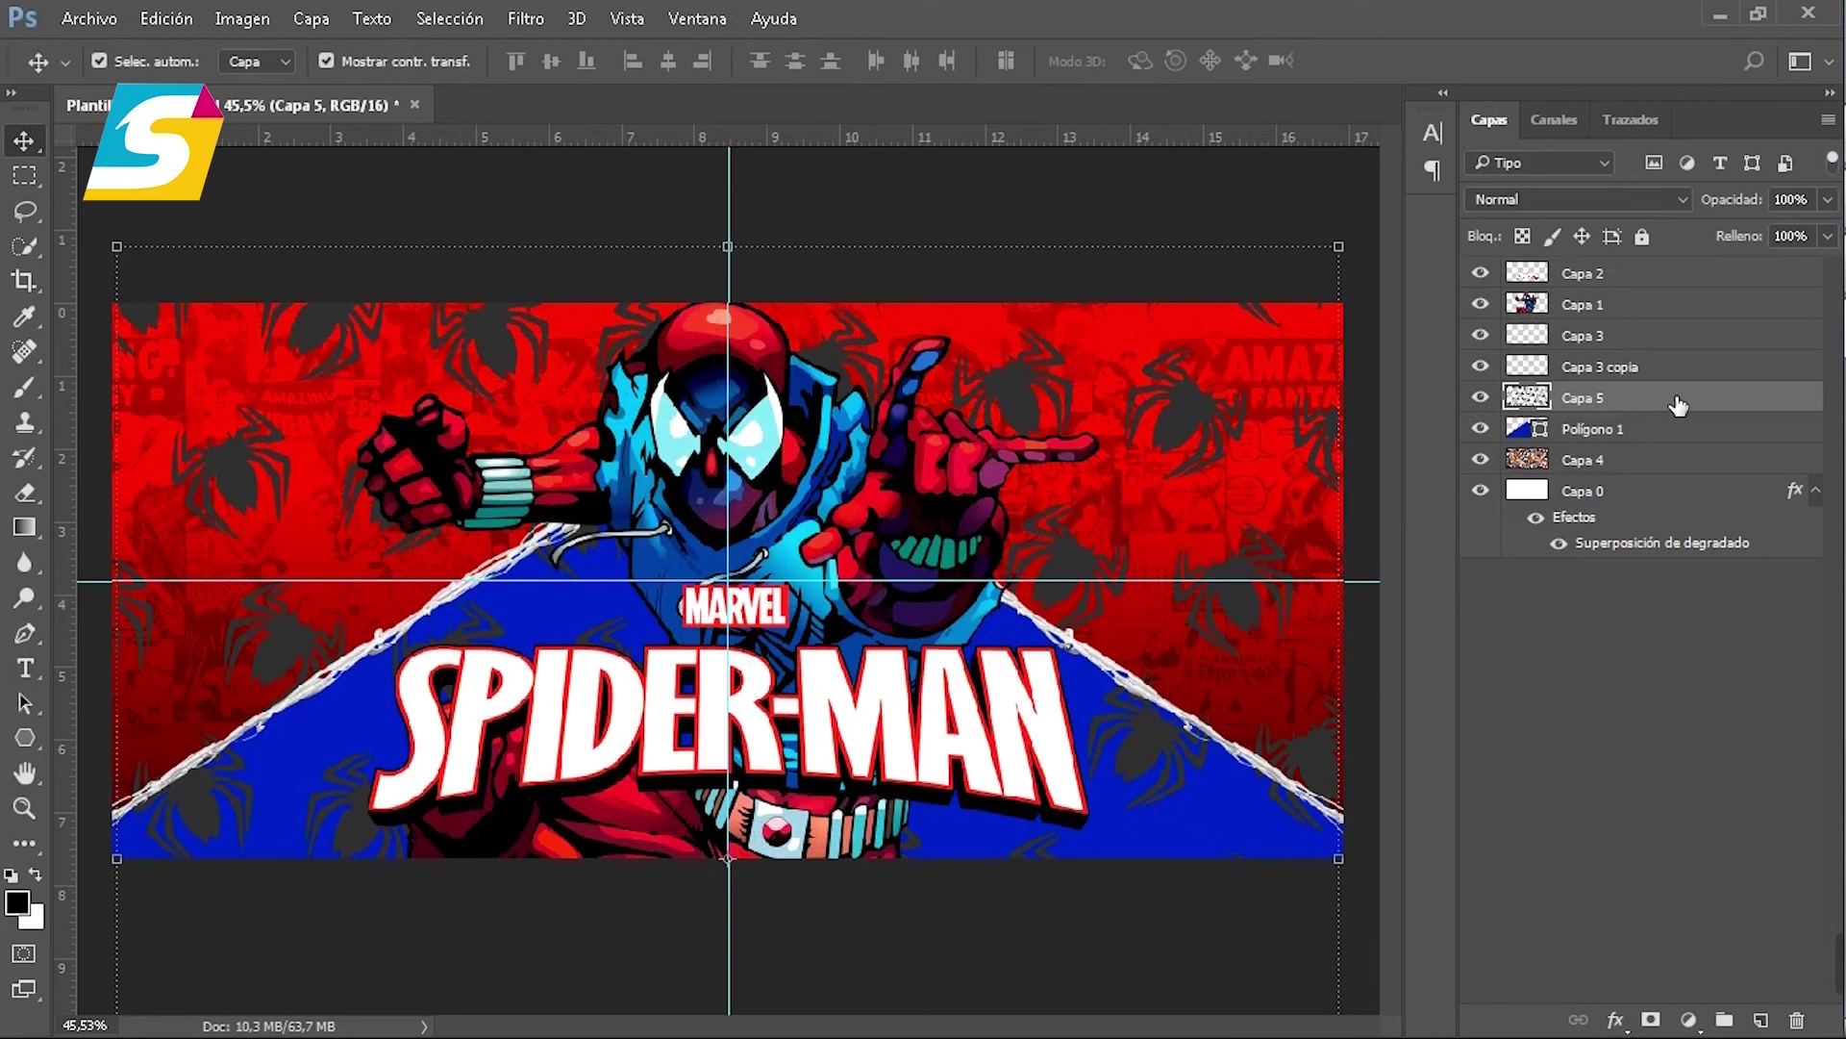
{"action": "right_click", "coordinate": [1678, 405]}
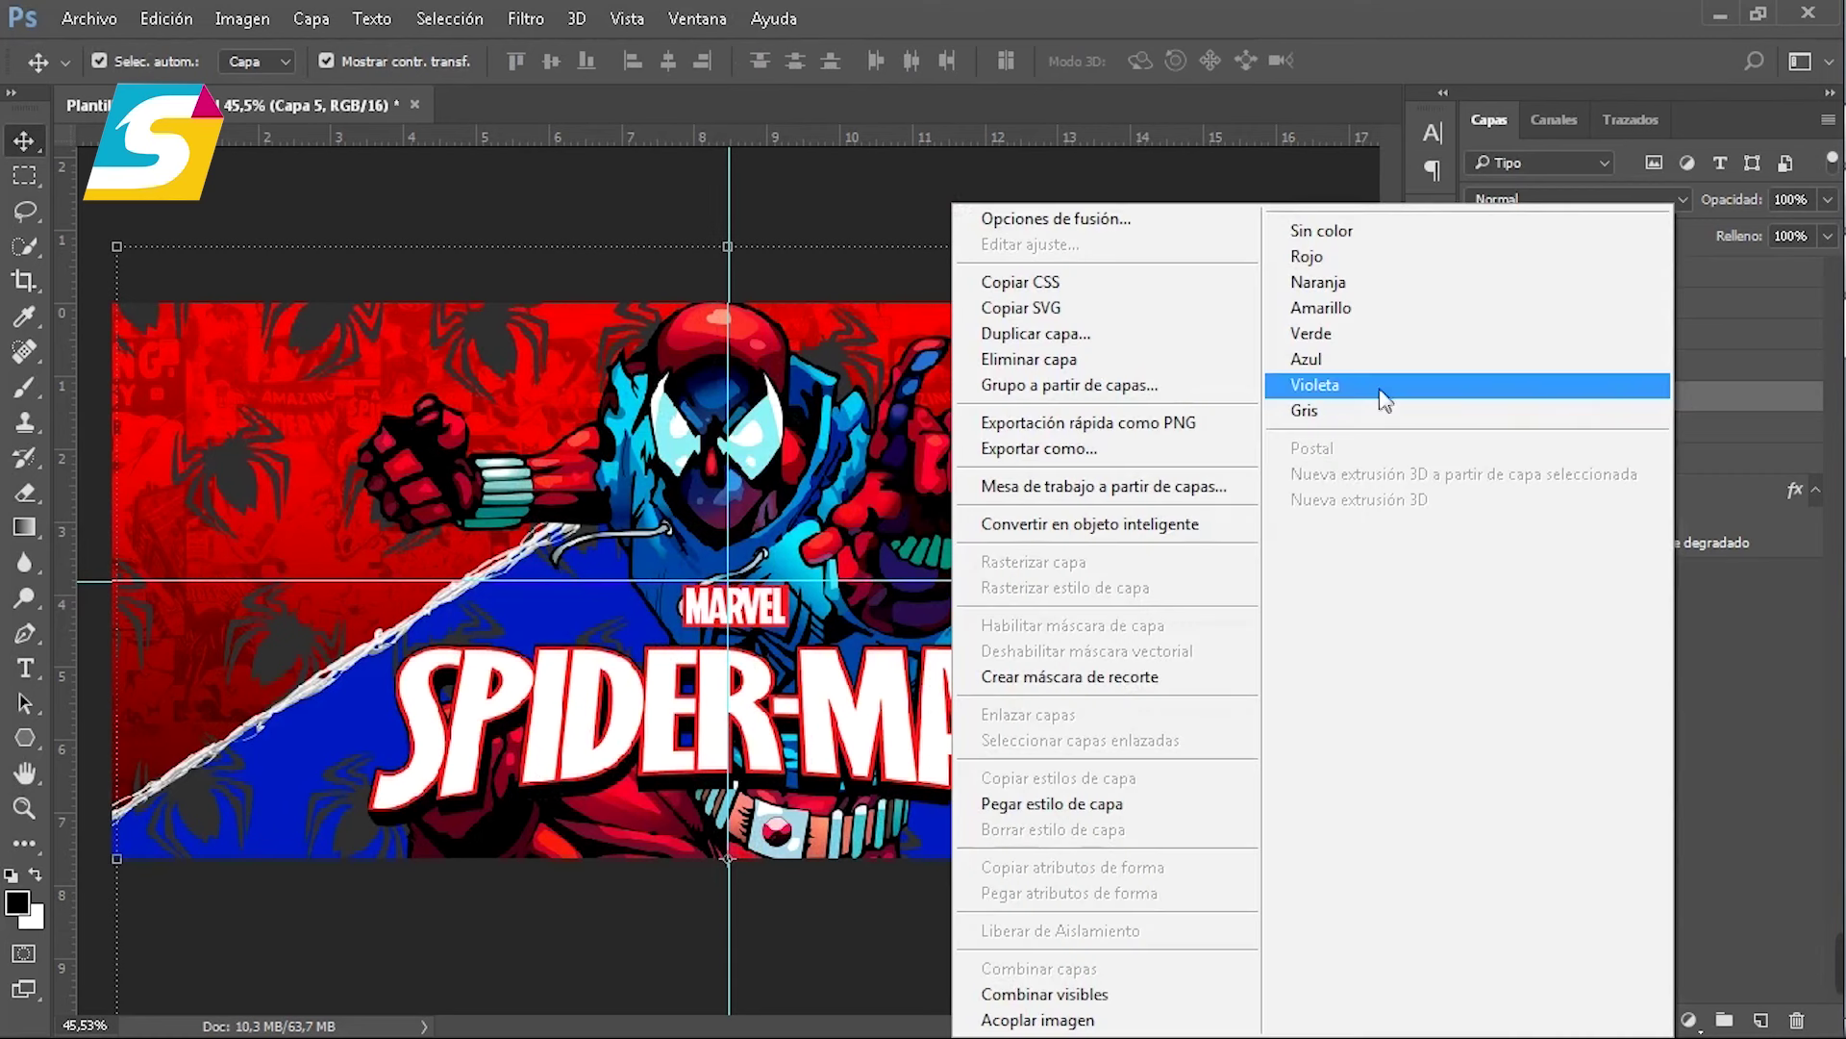
{"action": "left_click", "coordinate": [1055, 678]}
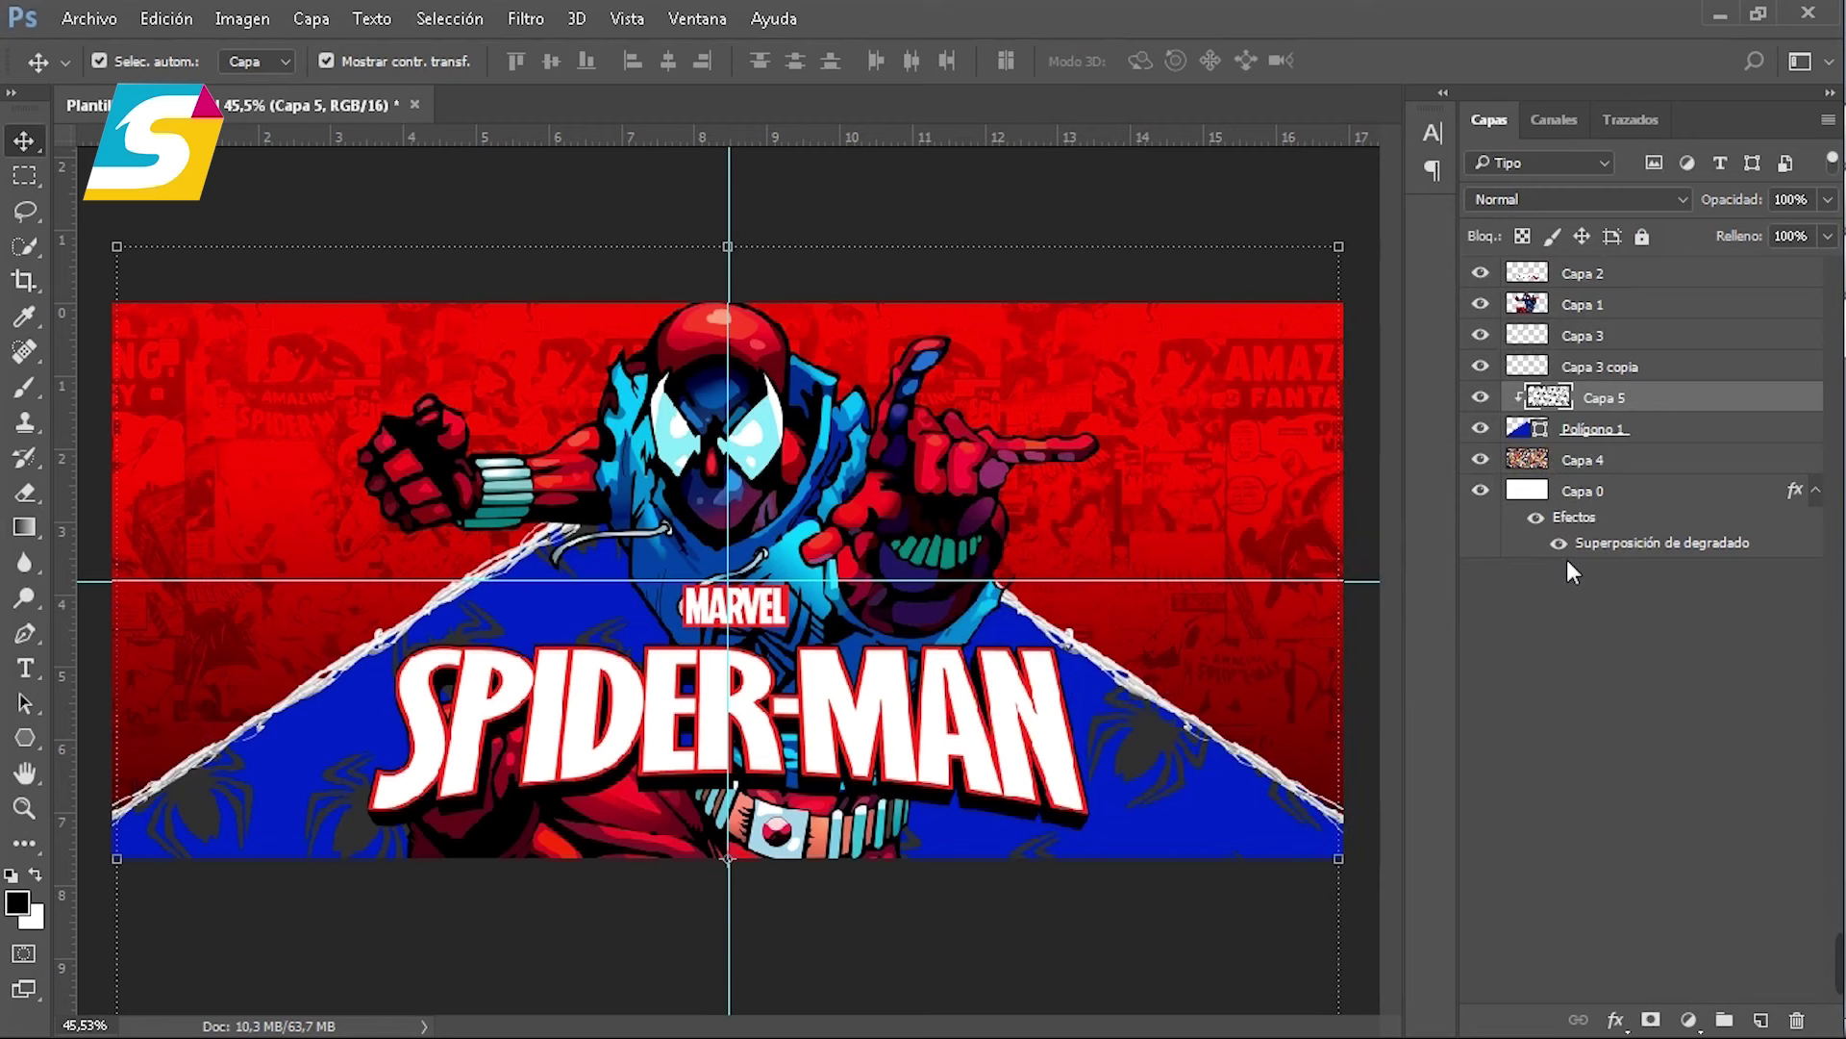
Step: Add a bright blue Superposición de colores (Color Overlay) style to the Capa 5 spider pattern
{"action": "double_click", "coordinate": [1692, 406]}
{"action": "left_click", "coordinate": [730, 717]}
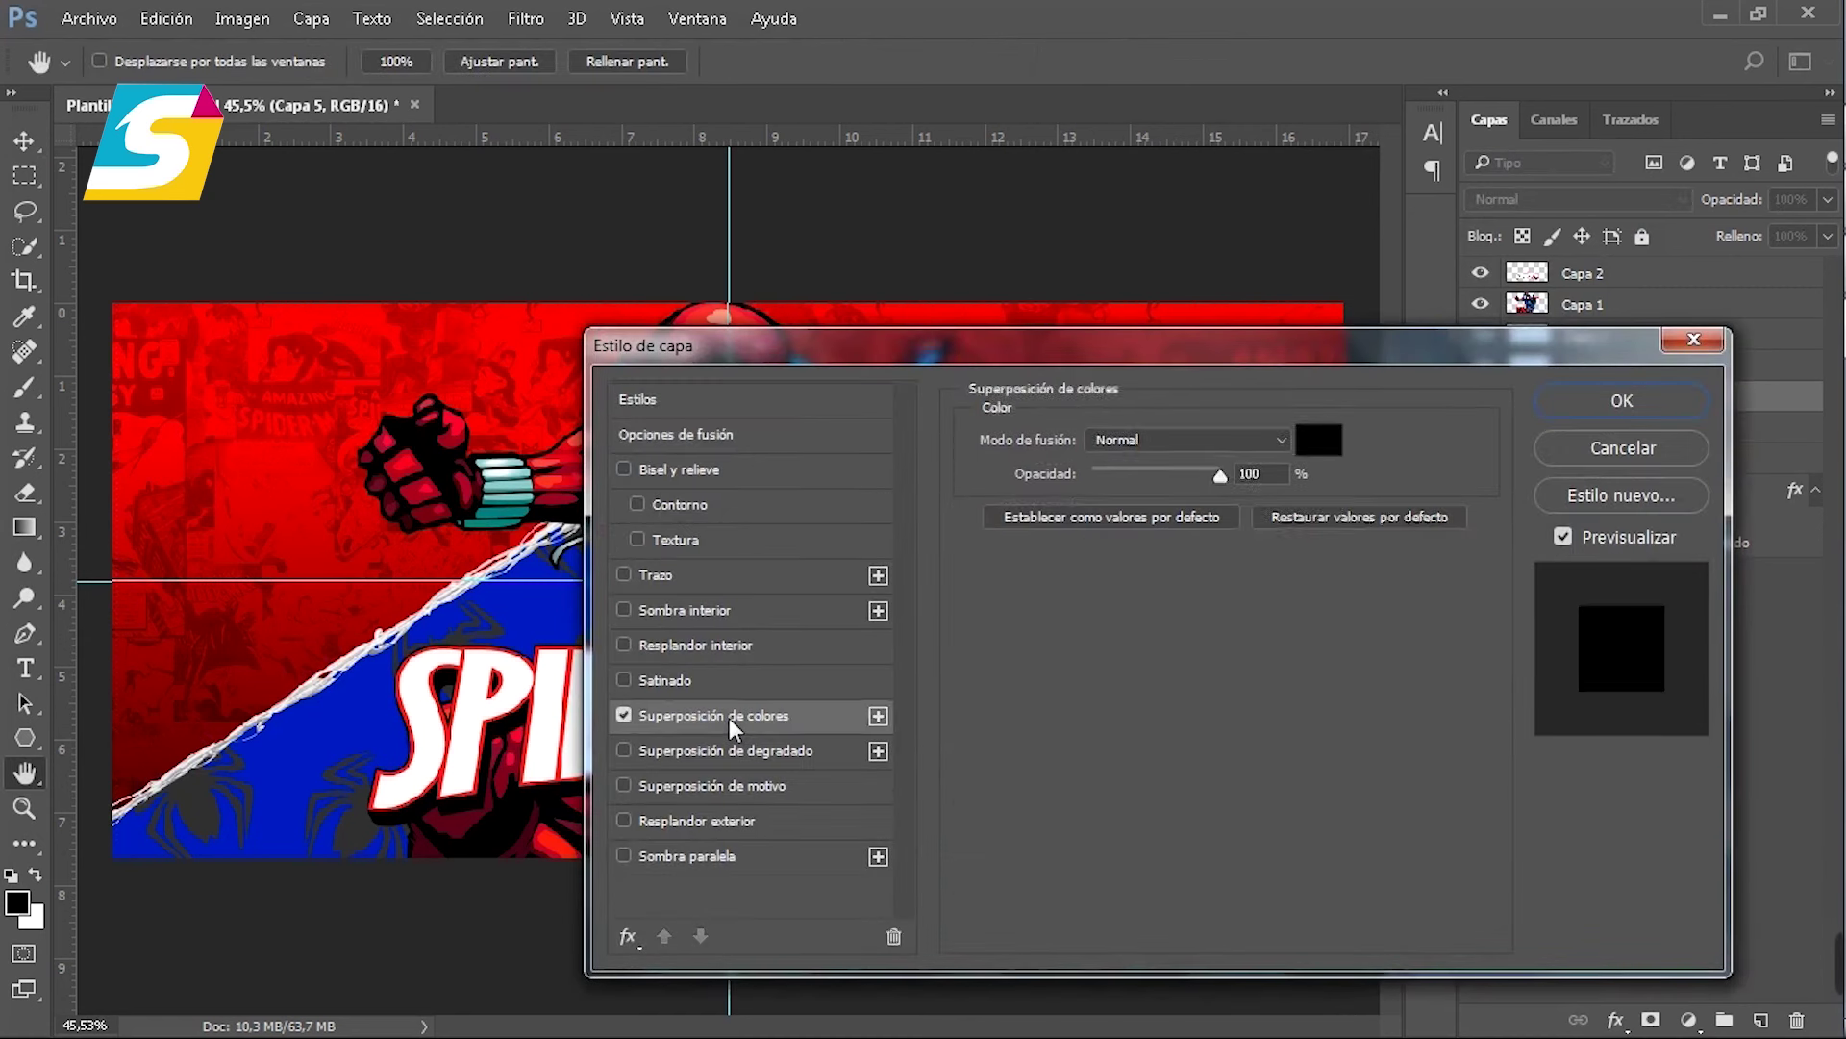
{"action": "left_click", "coordinate": [1327, 442]}
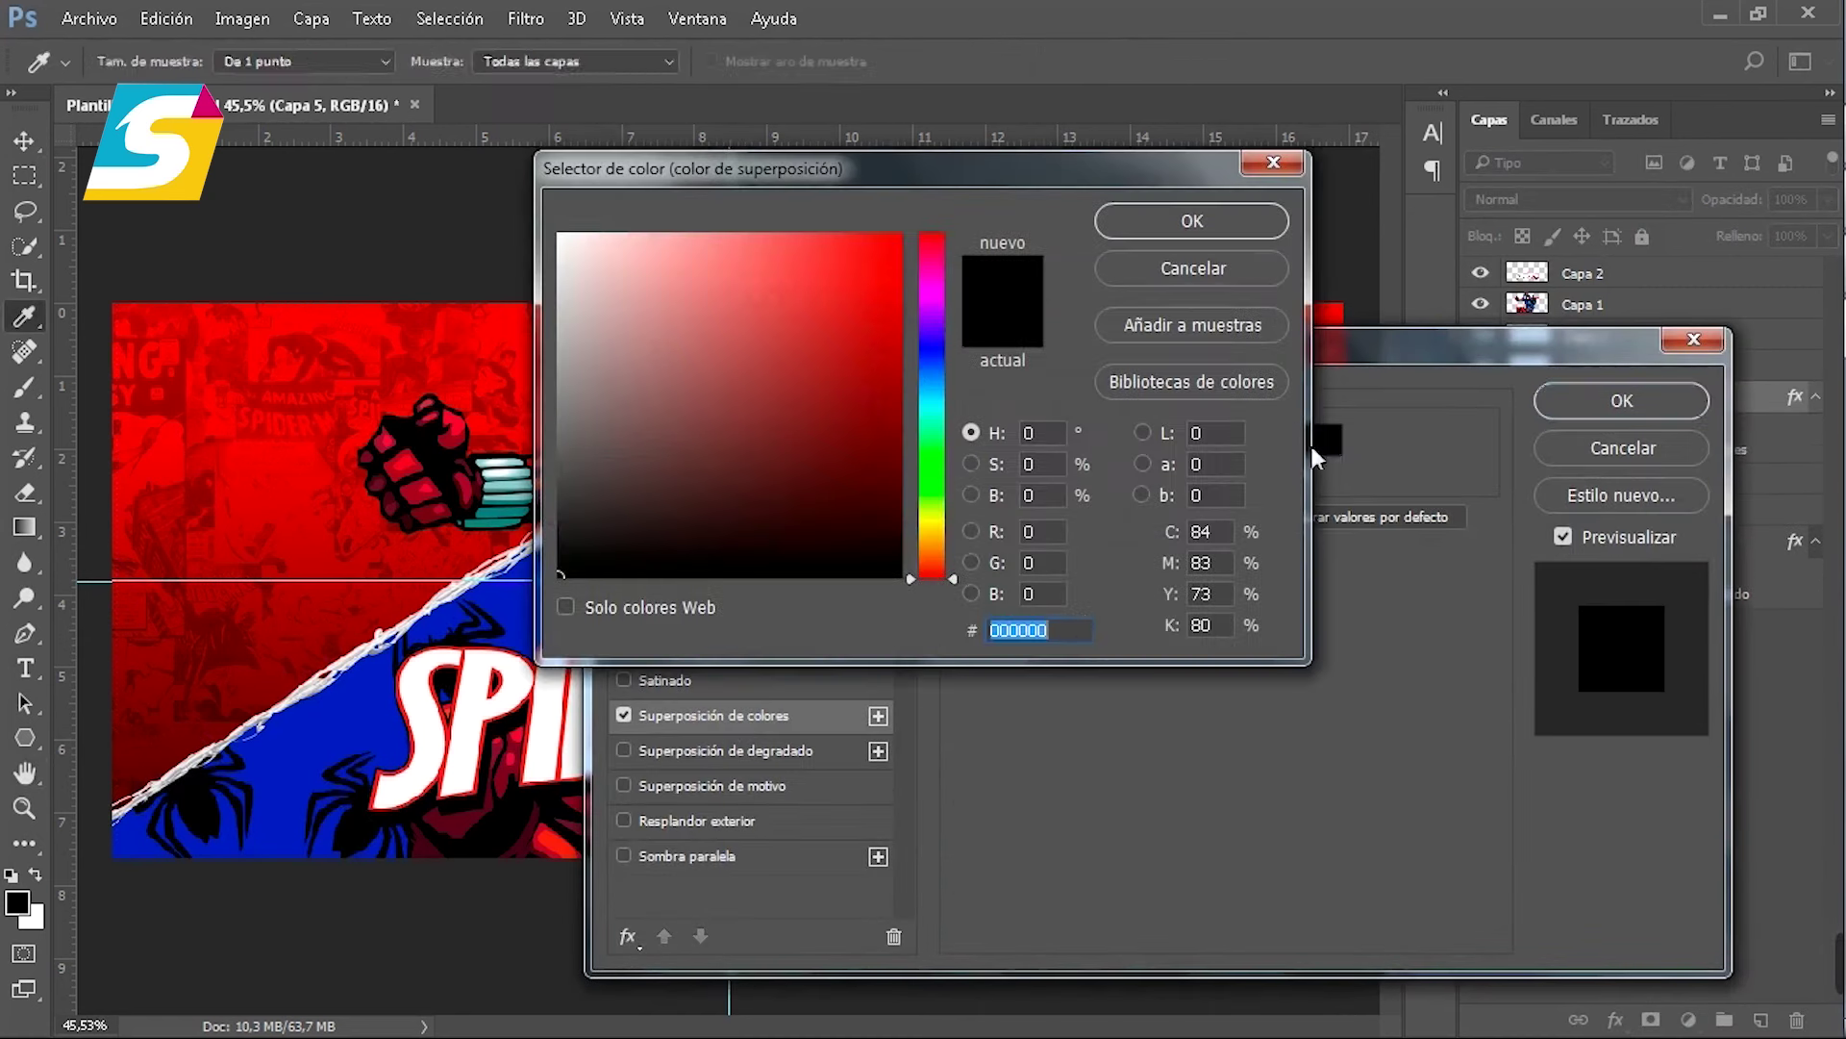
{"action": "left_click", "coordinate": [363, 700]}
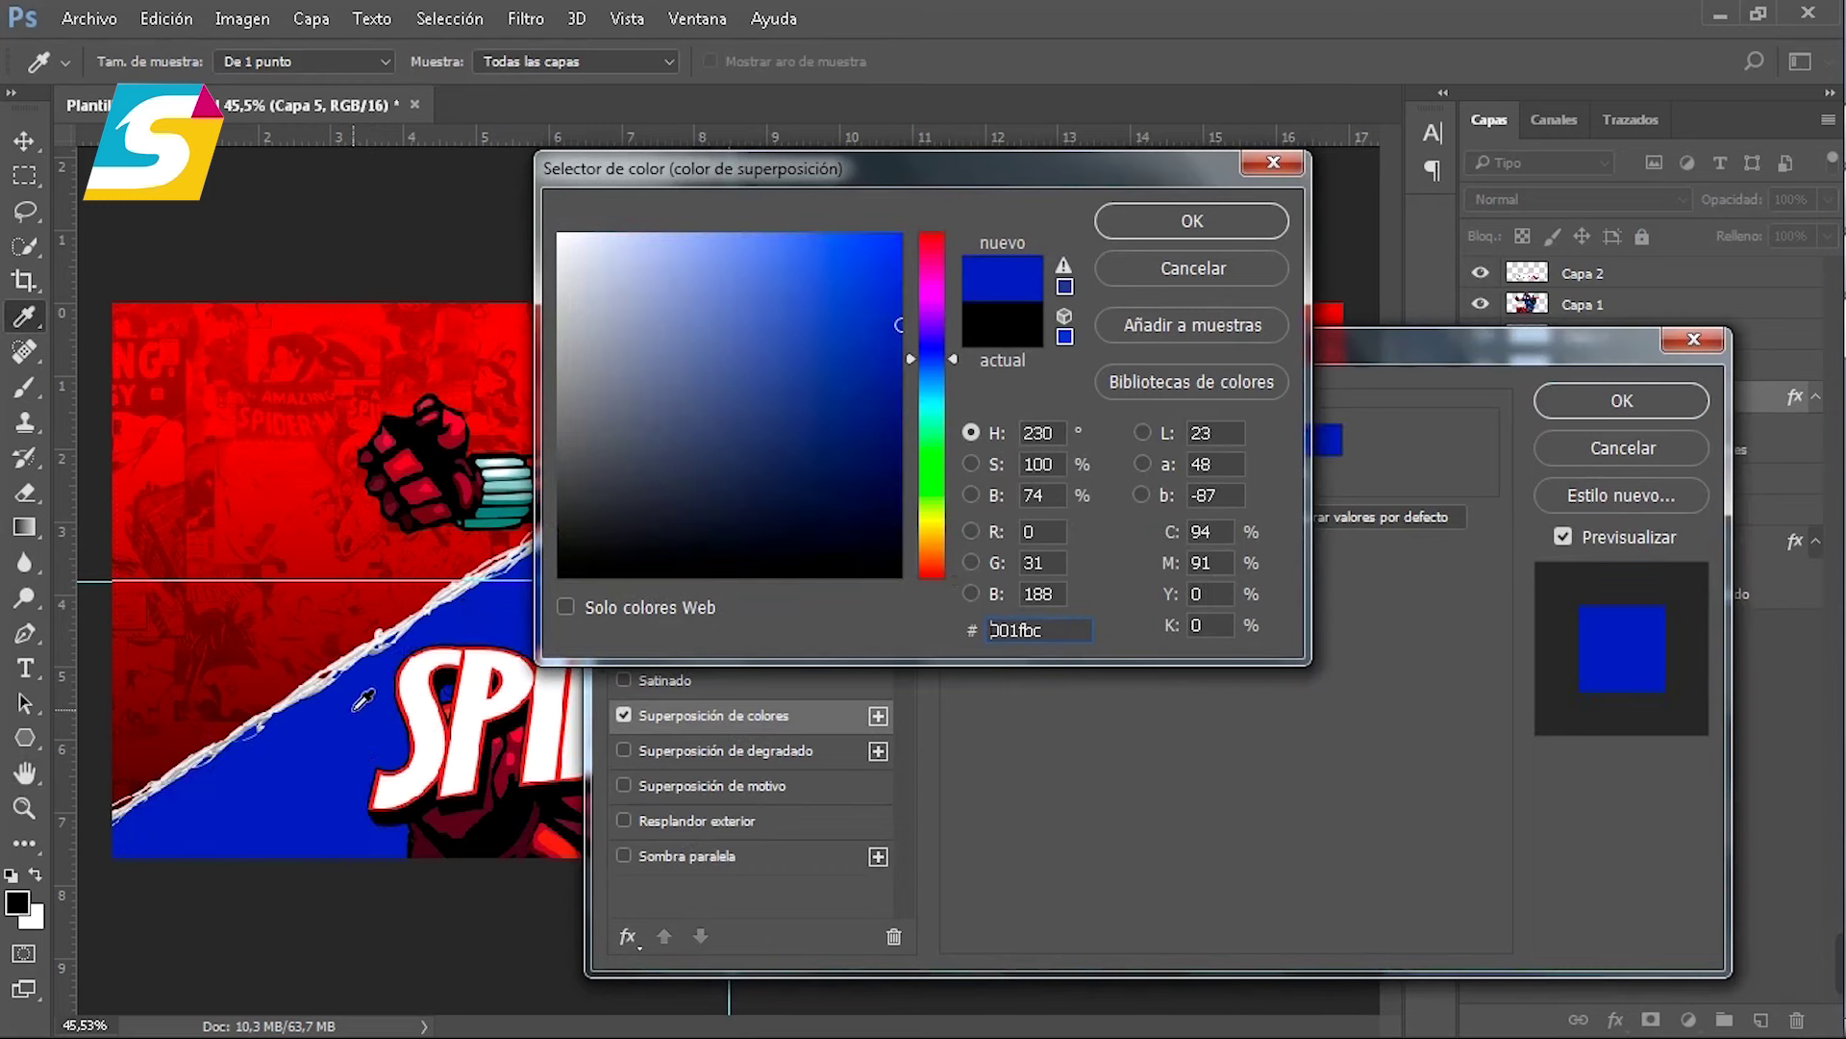
{"action": "left_click", "coordinate": [851, 251]}
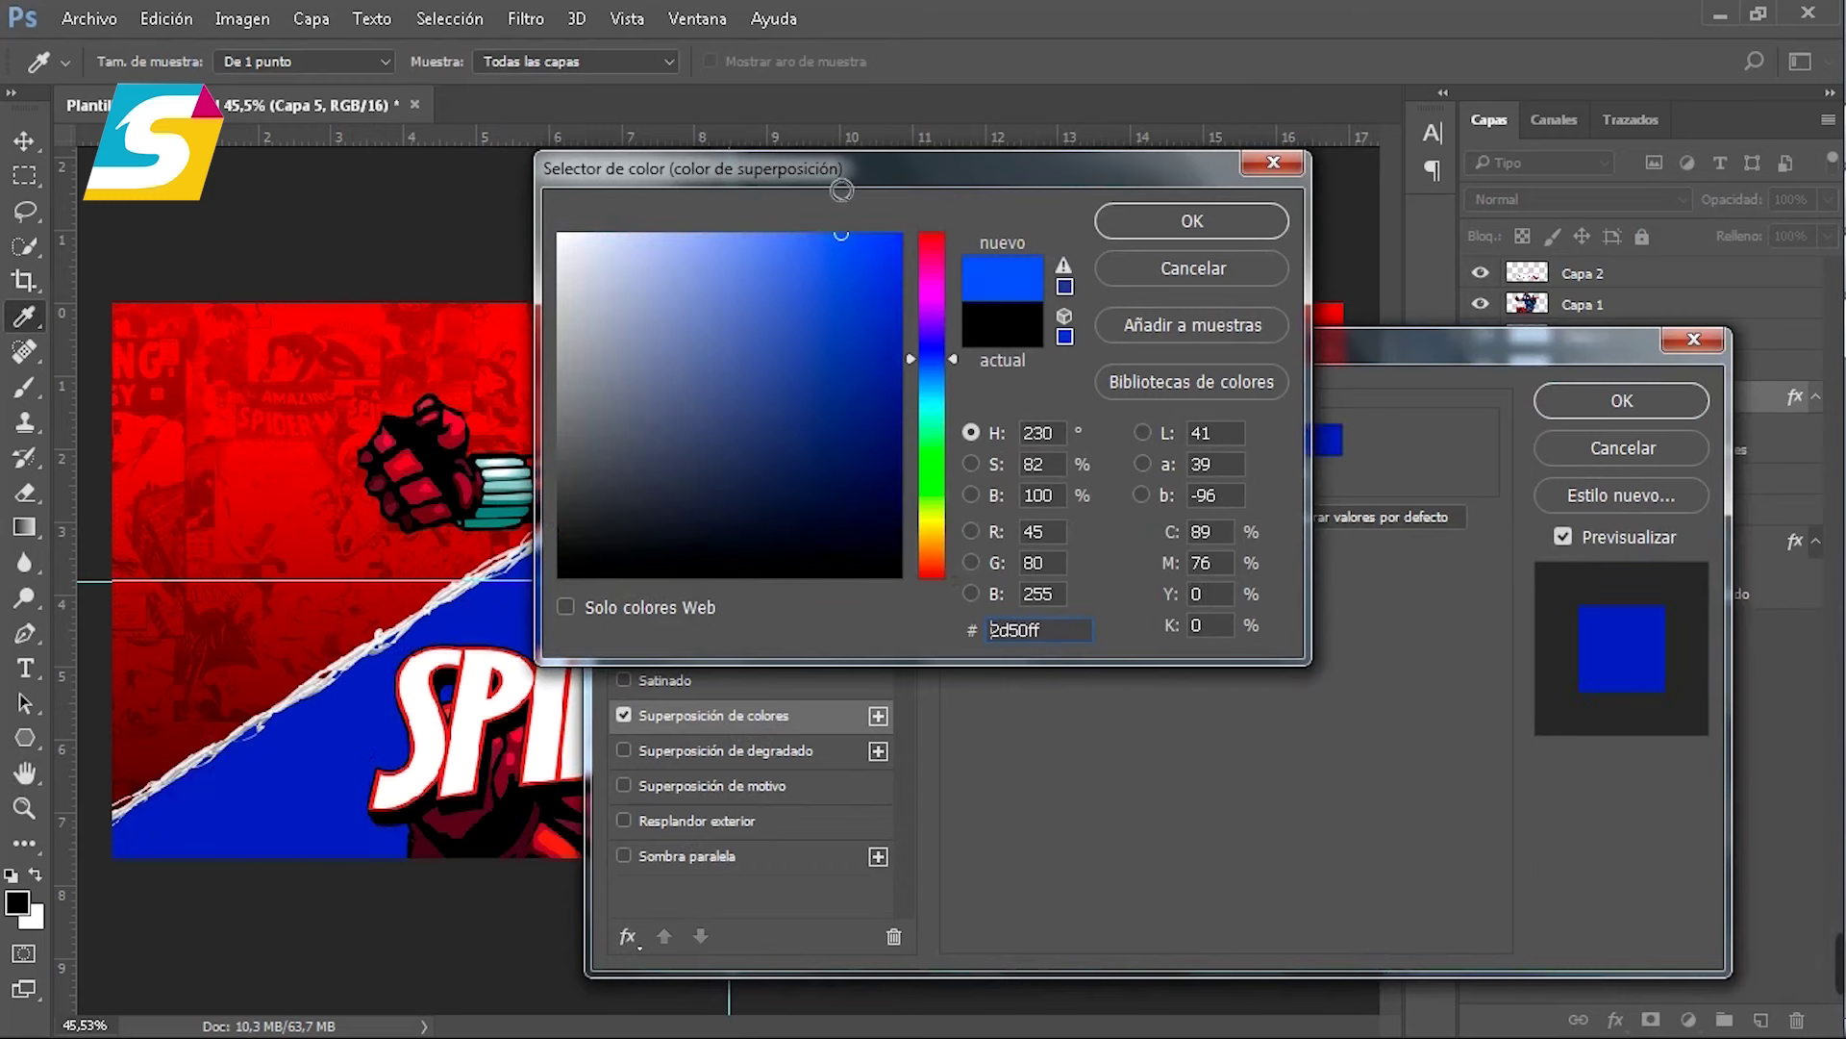
{"action": "left_click_drag", "start_coordinate": [851, 251], "coordinate": [857, 206]}
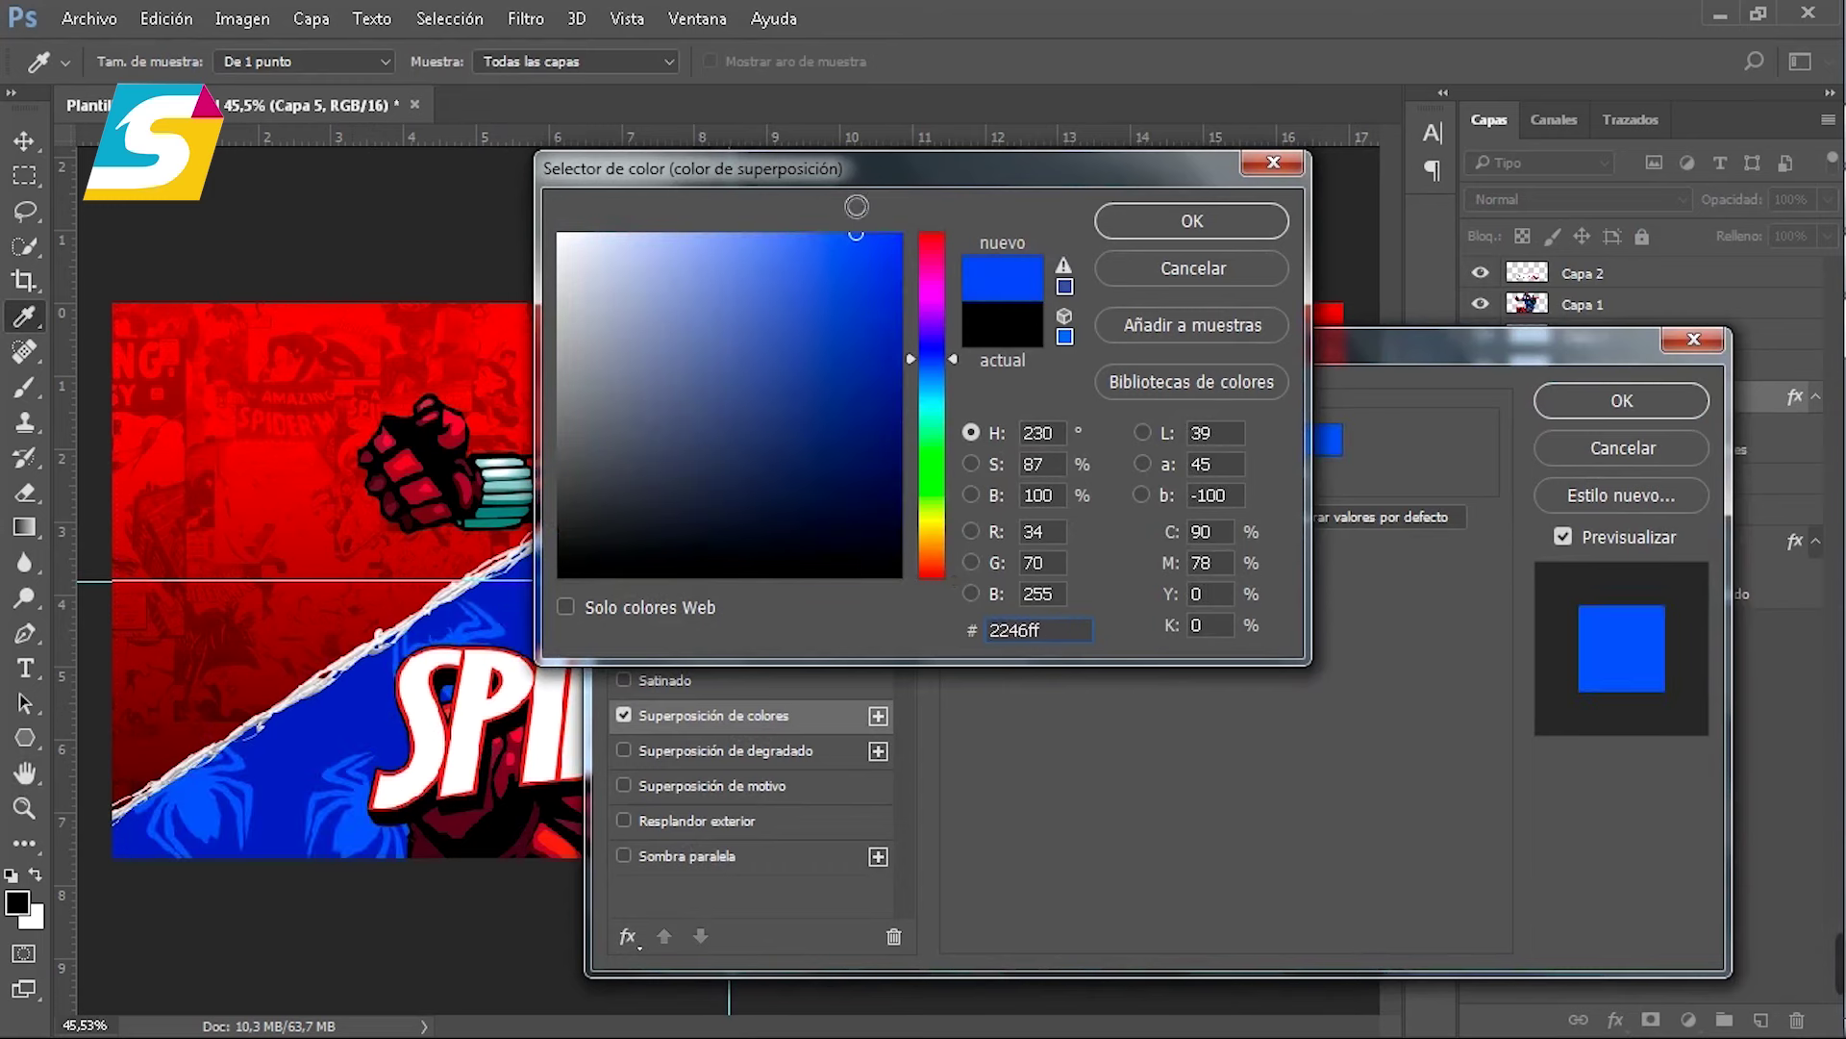
{"action": "left_click", "coordinate": [1171, 223]}
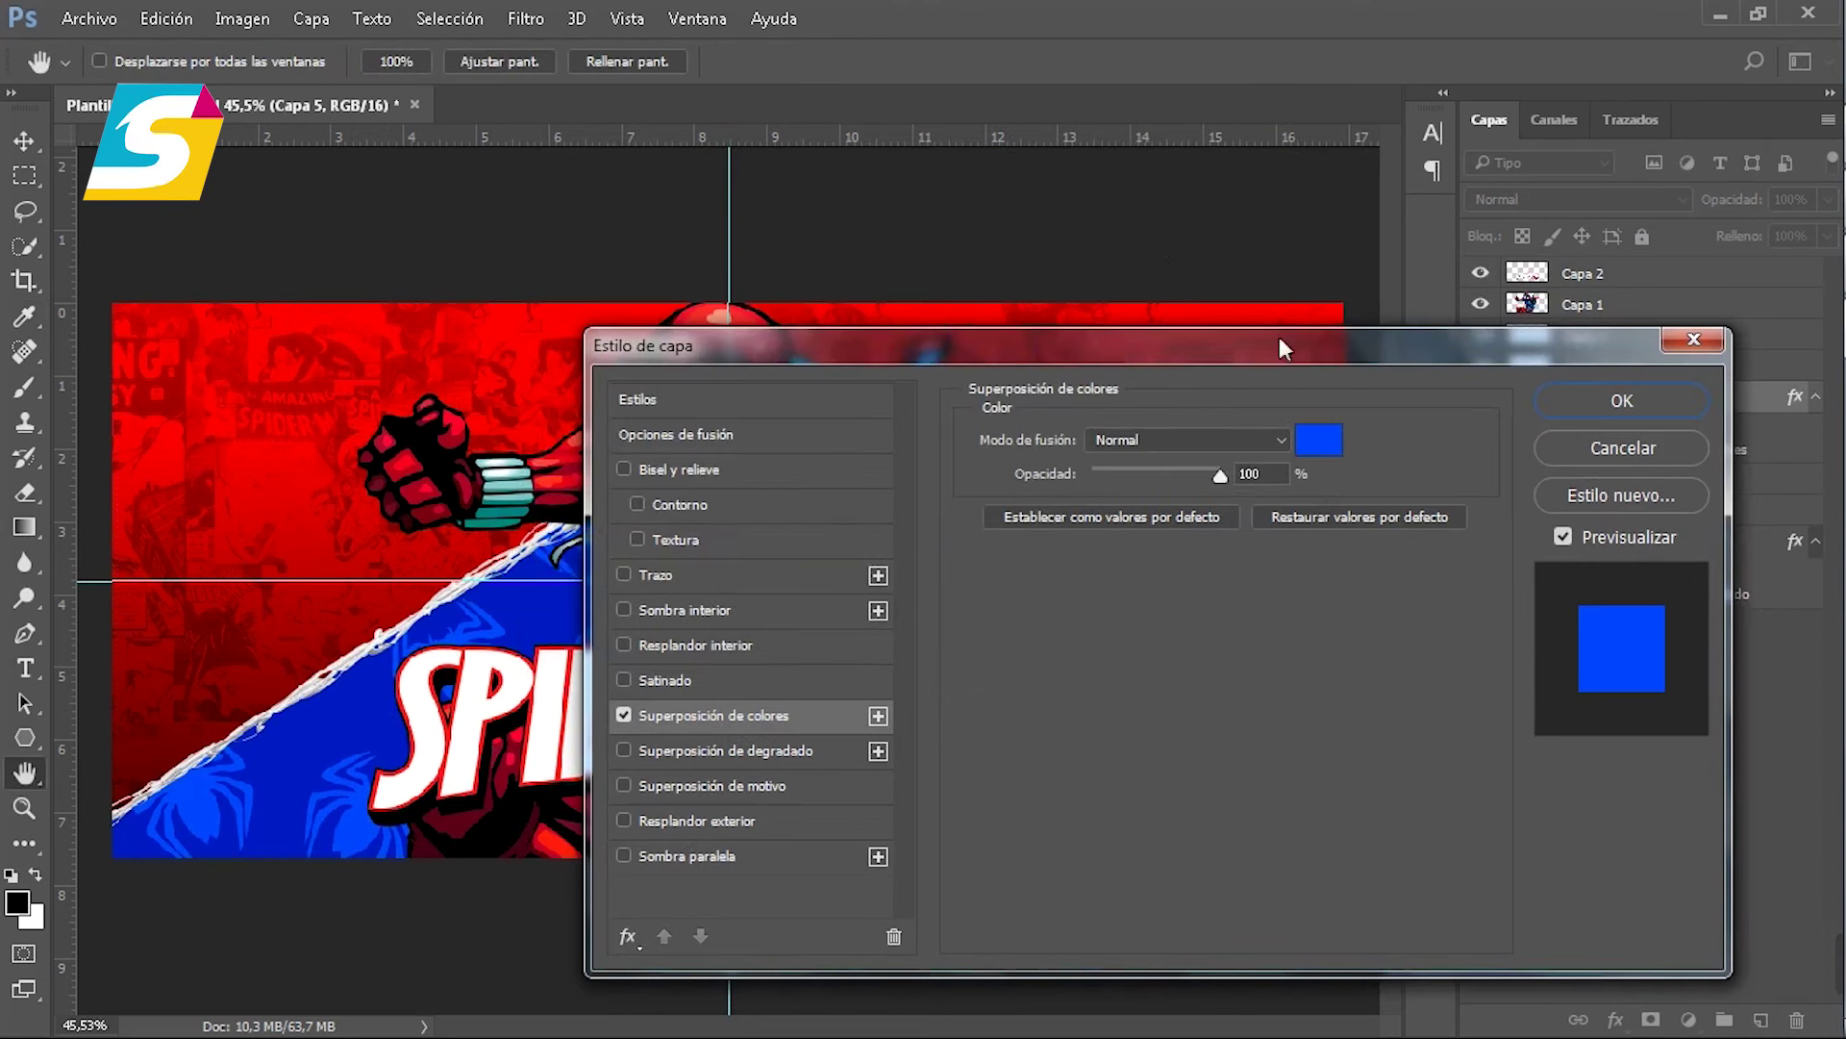
{"action": "left_click", "coordinate": [1602, 401]}
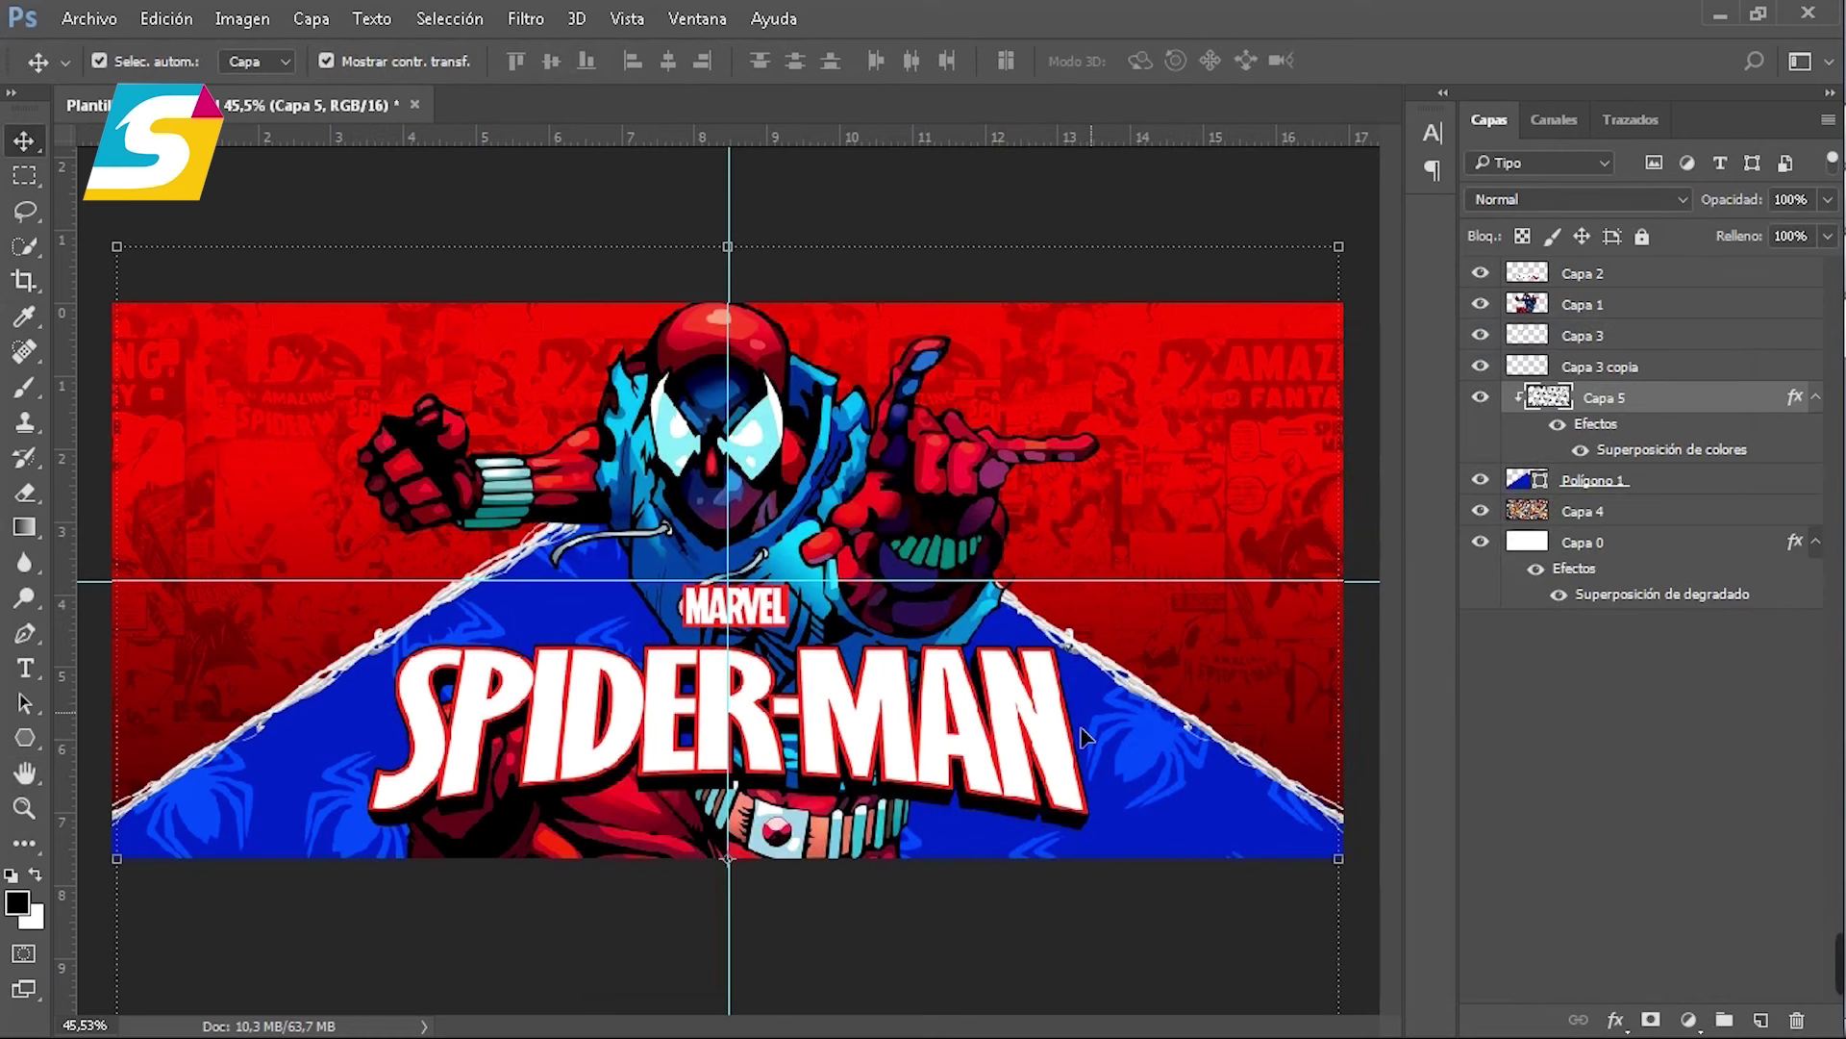
Step: Open the dark grunge texture and copy it into the banner as Capa 6
{"action": "left_click", "coordinate": [956, 288]}
{"action": "left_click", "coordinate": [92, 19]}
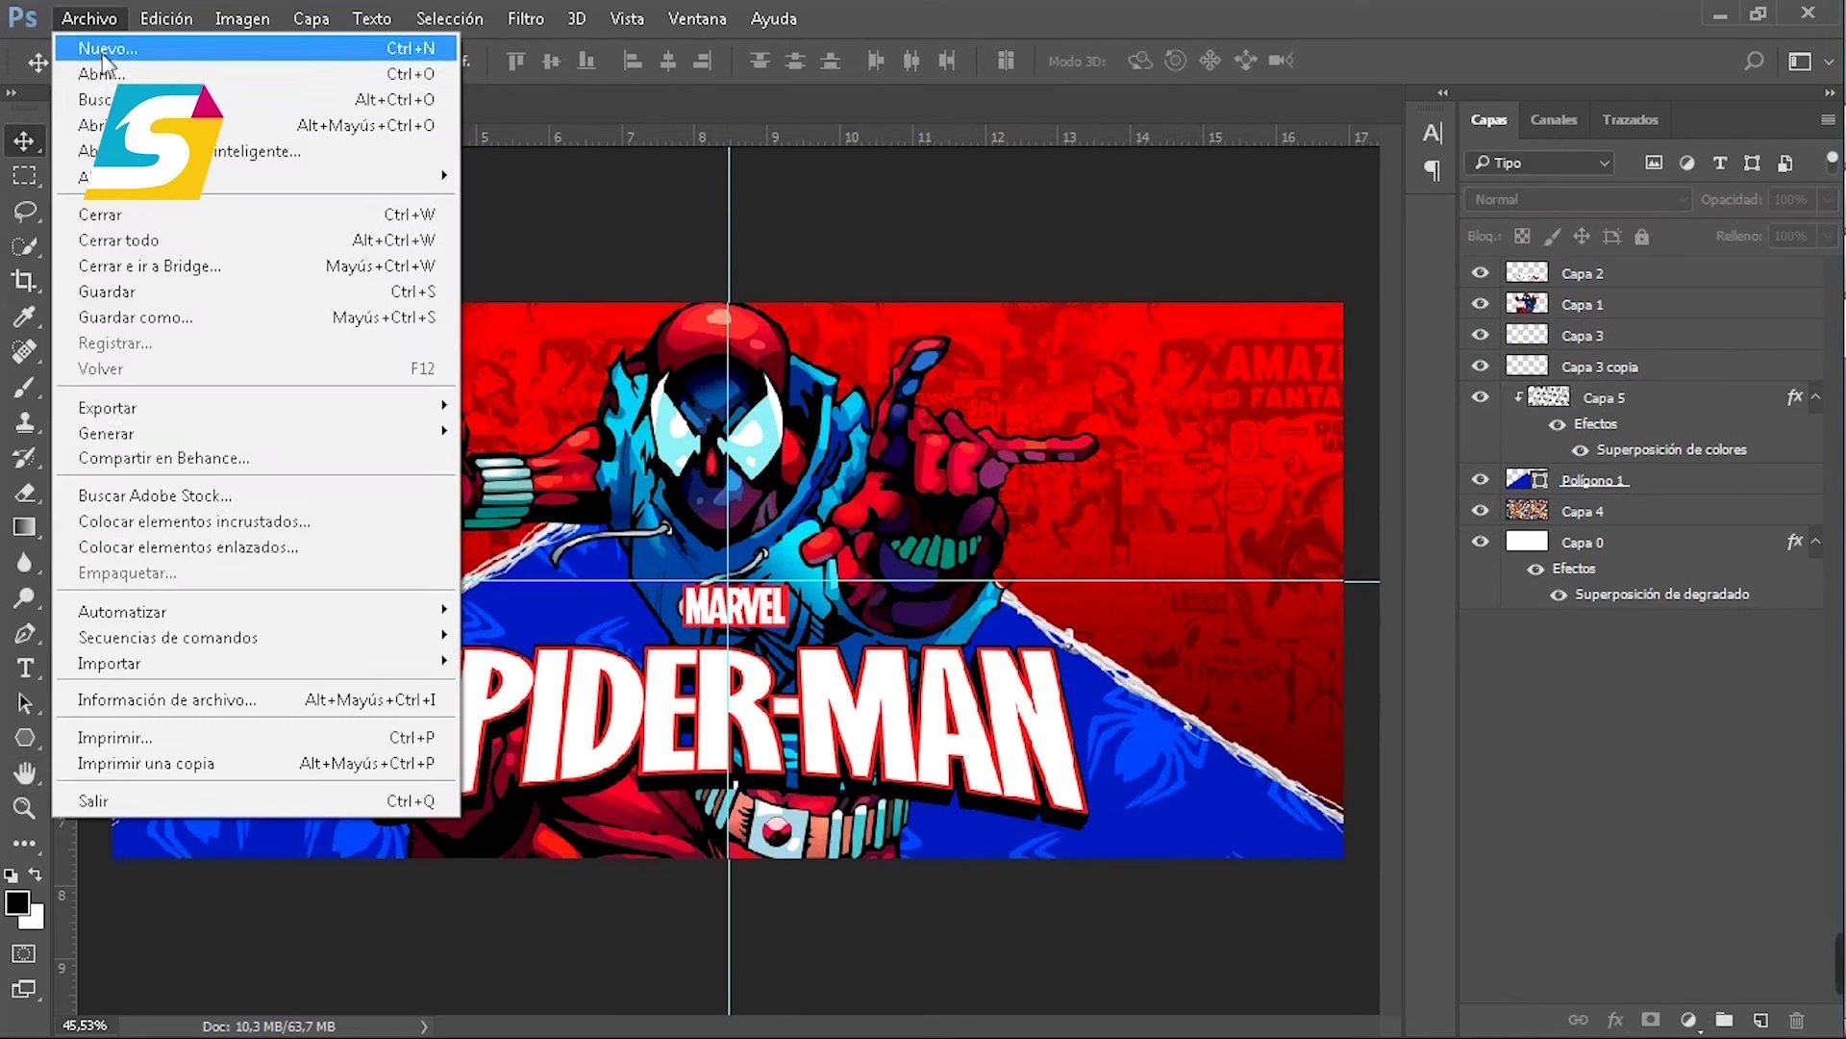
{"action": "left_click", "coordinate": [105, 69]}
{"action": "left_click", "coordinate": [976, 212]}
{"action": "left_click", "coordinate": [855, 606]}
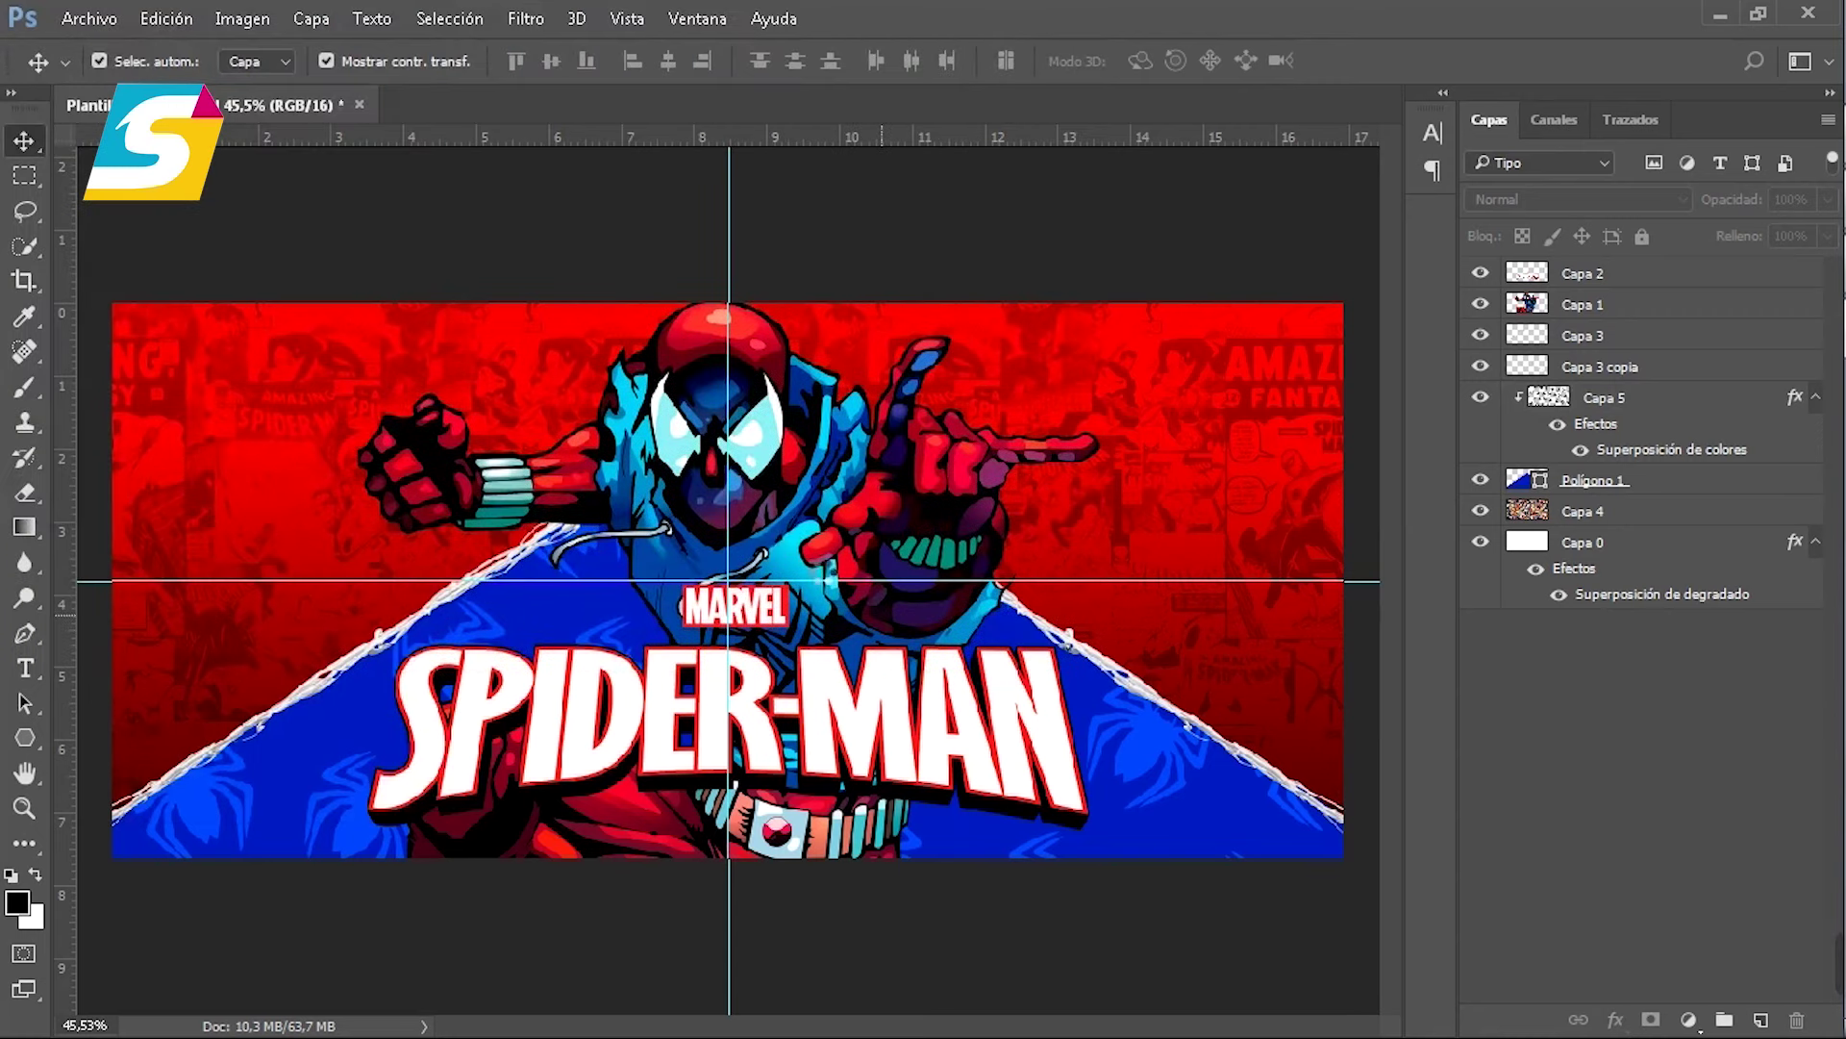
{"action": "mouse_move", "coordinate": [534, 156]}
{"action": "left_mouse_down"}
{"action": "mouse_move", "coordinate": [1033, 601]}
{"action": "mouse_move", "coordinate": [928, 447]}
{"action": "mouse_move", "coordinate": [818, 528]}
{"action": "left_mouse_up"}
{"action": "key", "text": "Return"}
Step: Scale the texture to cover the canvas and move it below Polígono 1
{"action": "key", "text": "ctrl+t"}
{"action": "mouse_move", "coordinate": [289, 372]}
{"action": "left_mouse_down"}
{"action": "mouse_move", "coordinate": [691, 598]}
{"action": "mouse_move", "coordinate": [767, 737]}
{"action": "mouse_move", "coordinate": [859, 404]}
{"action": "mouse_move", "coordinate": [918, 370]}
{"action": "left_mouse_up"}
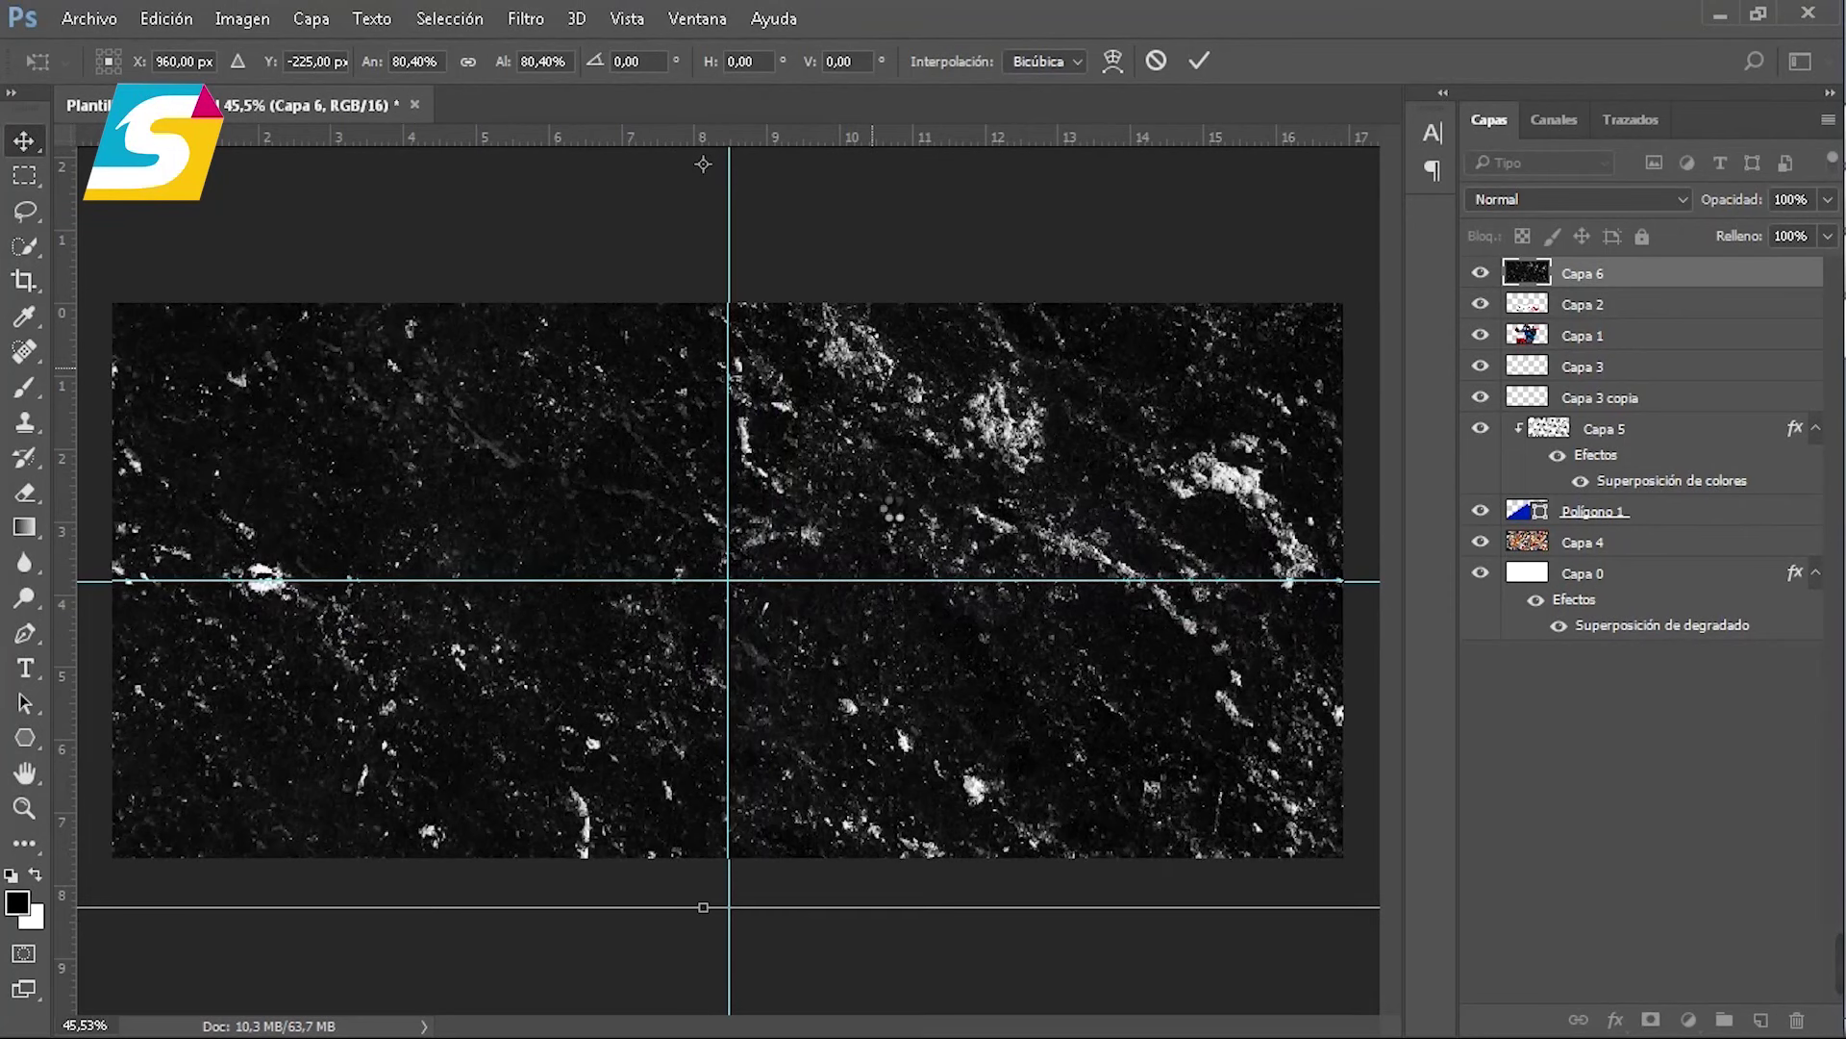
{"action": "key", "text": "Return"}
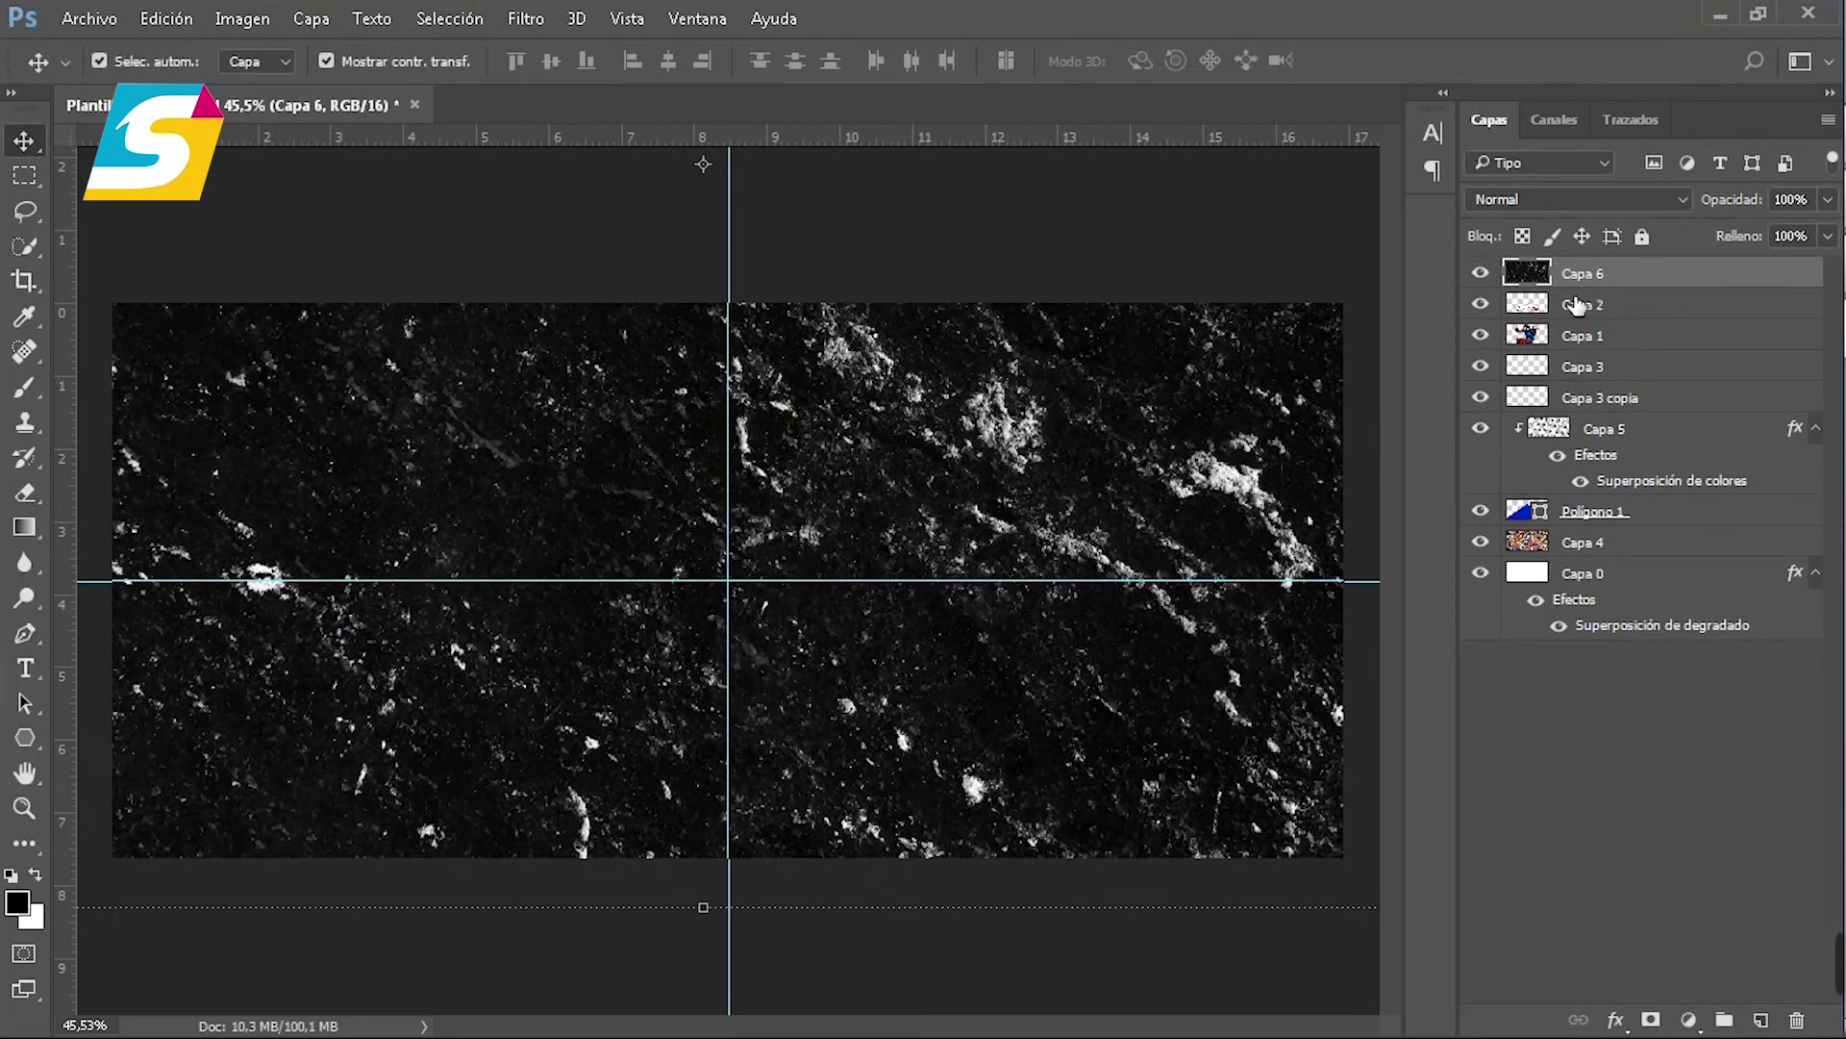
{"action": "left_click_drag", "start_coordinate": [1615, 277], "coordinate": [1616, 529]}
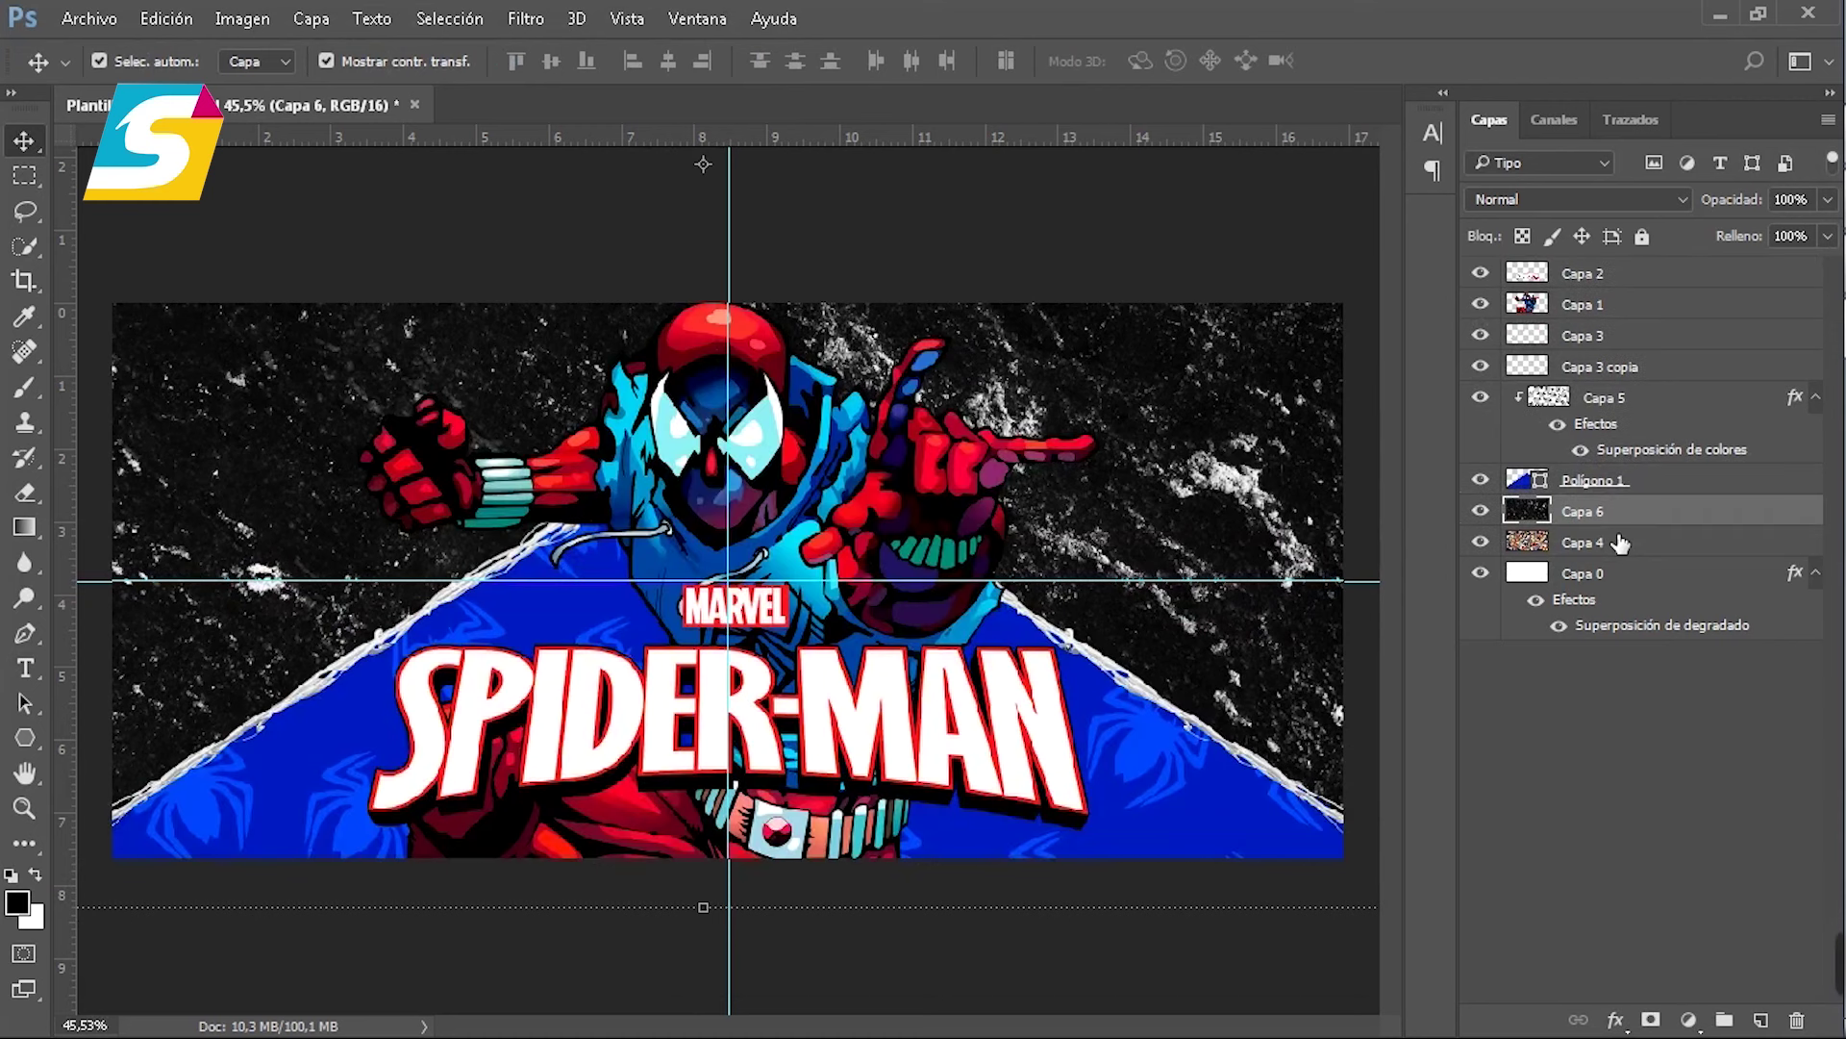
Step: Blend Capa 6 in Sobreexpos. lineal (Añadir) at 80% opacity and place a copy above Polígono 1
{"action": "left_click", "coordinate": [1618, 200]}
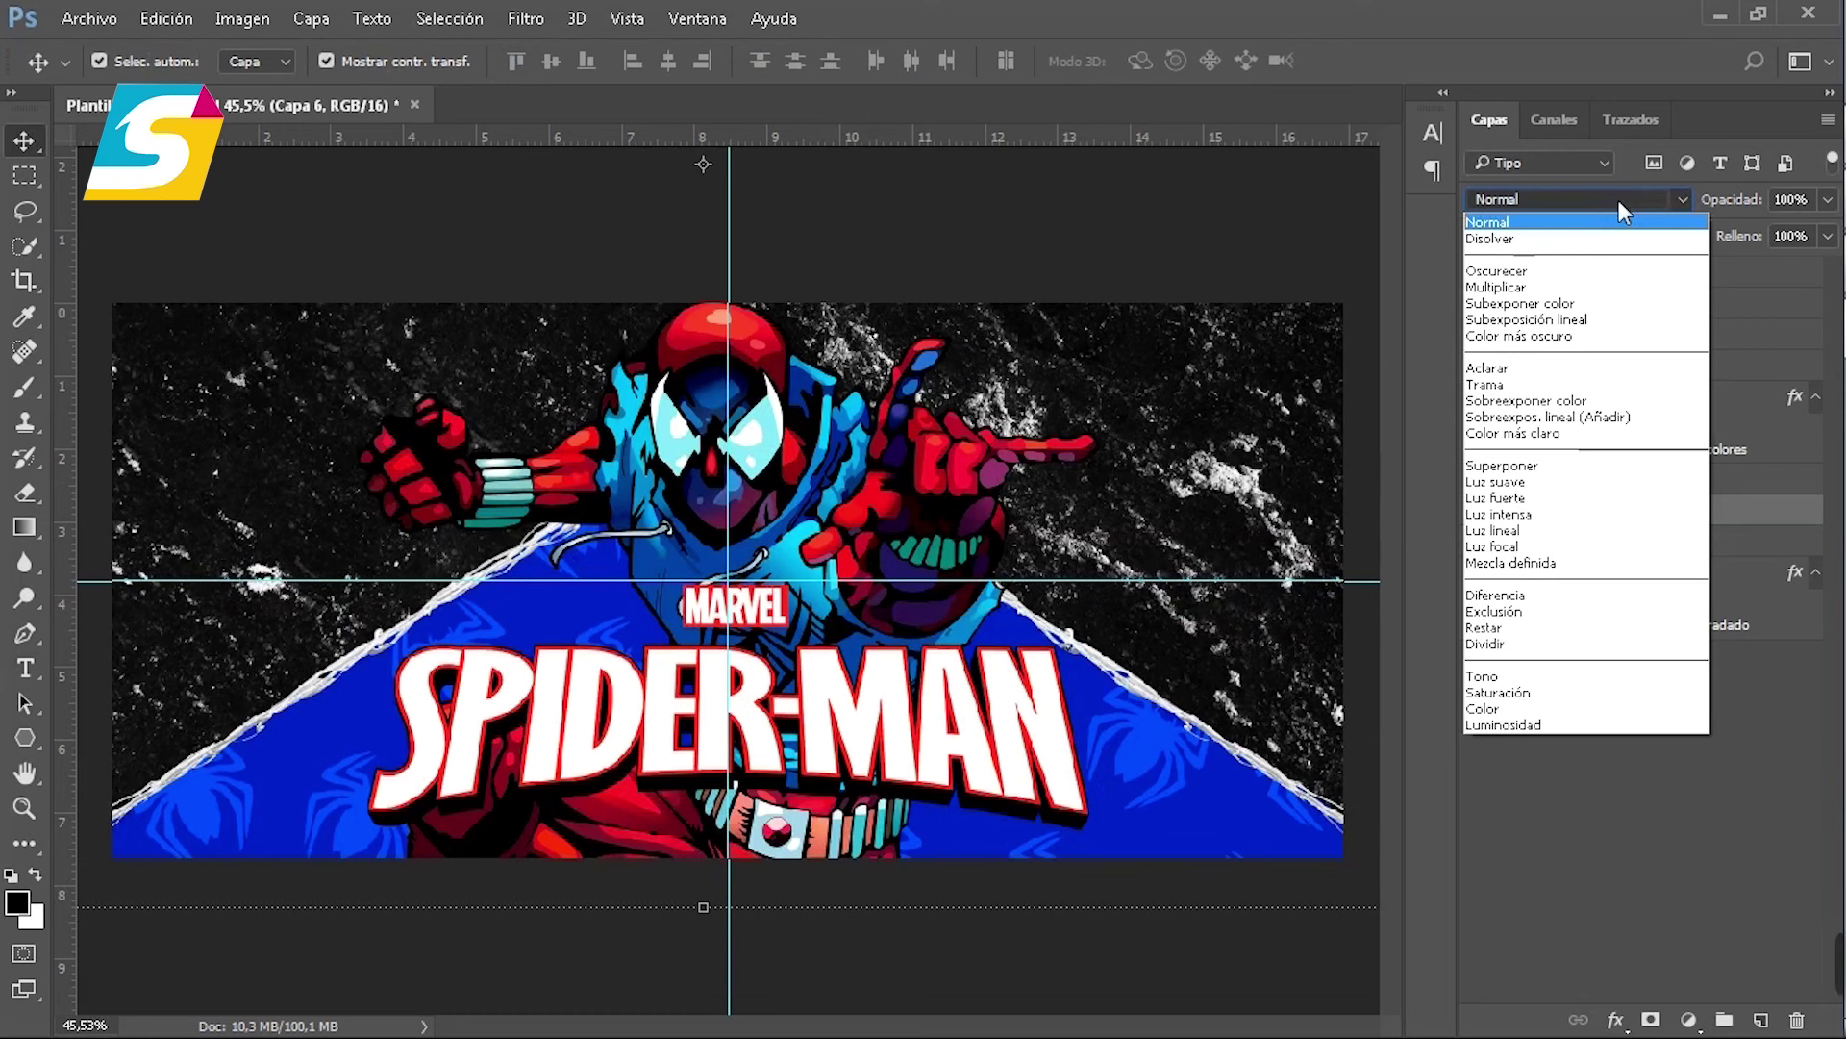
{"action": "left_click", "coordinate": [1582, 416]}
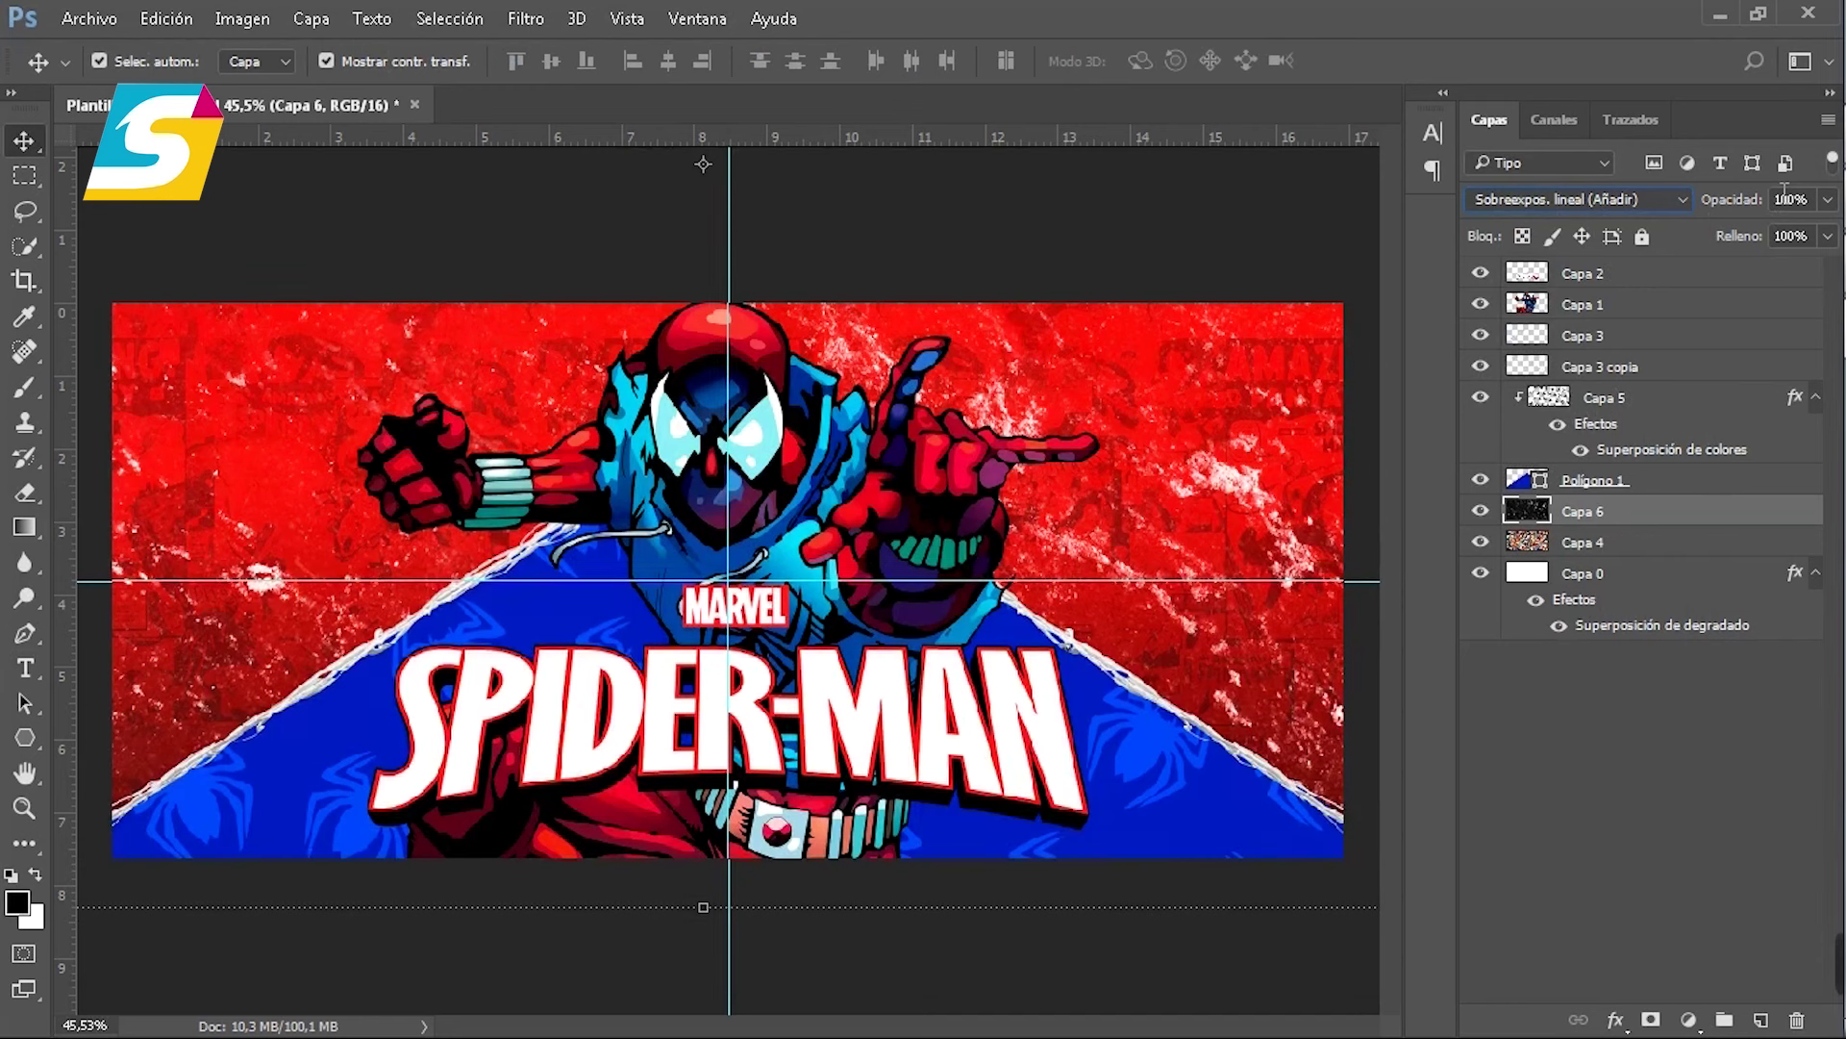
{"action": "left_click_drag", "start_coordinate": [1743, 200], "coordinate": [1728, 202]}
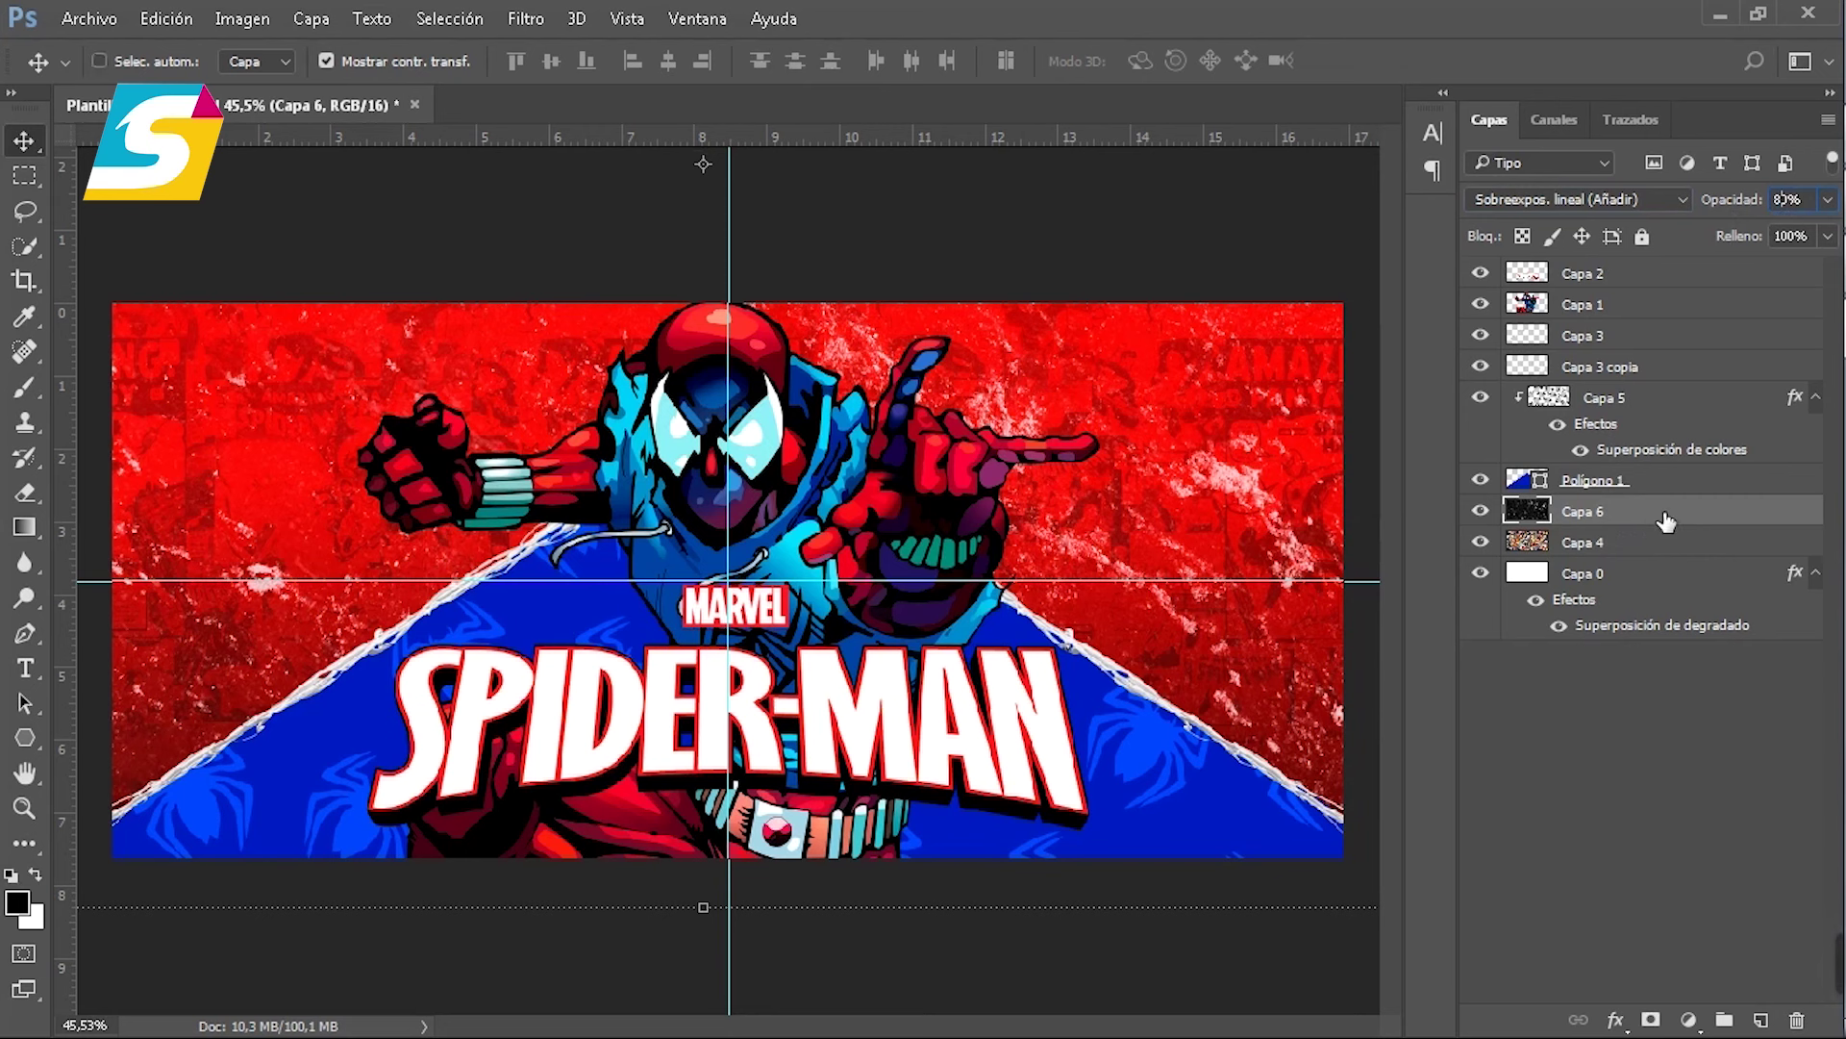
{"action": "key", "text": "ctrl+j"}
{"action": "left_click_drag", "start_coordinate": [1691, 520], "coordinate": [1670, 466]}
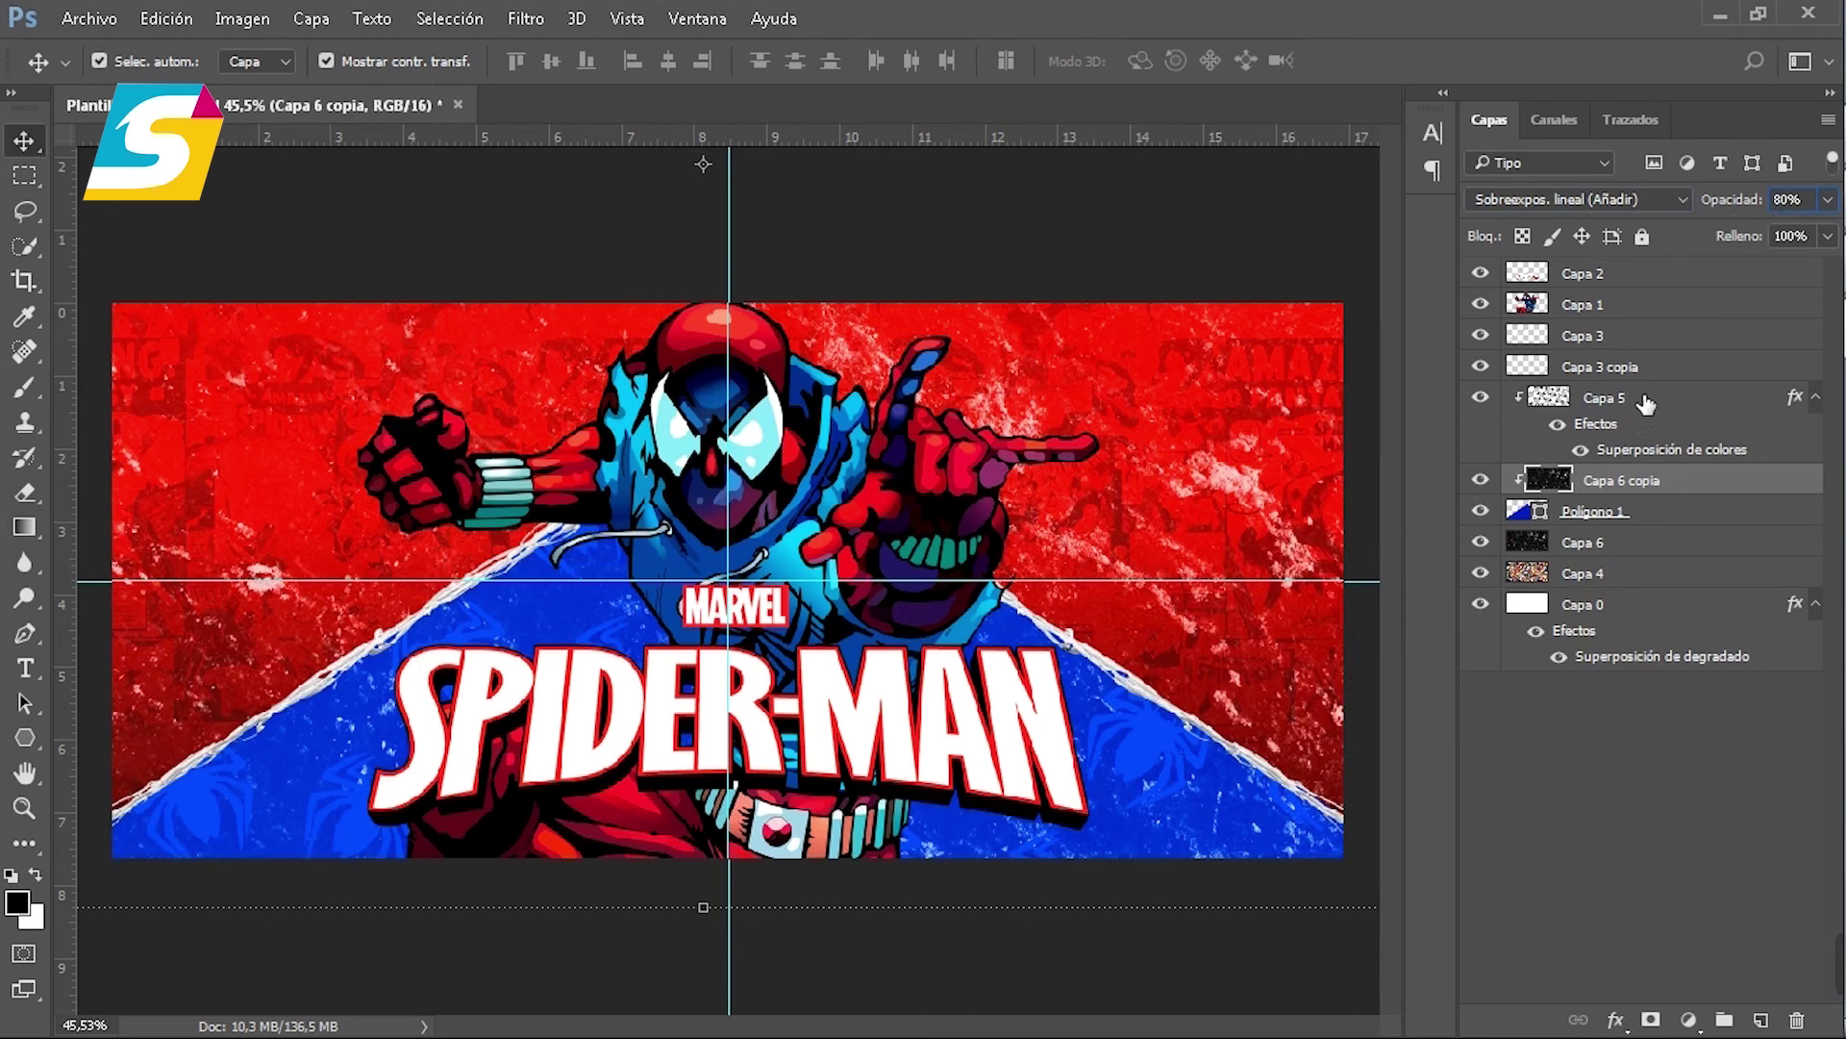
Step: Put Capa 5 beneath Capa 6 copia and set the texture copy's opacity to 40%
{"action": "left_click_drag", "start_coordinate": [1646, 404], "coordinate": [1678, 494]}
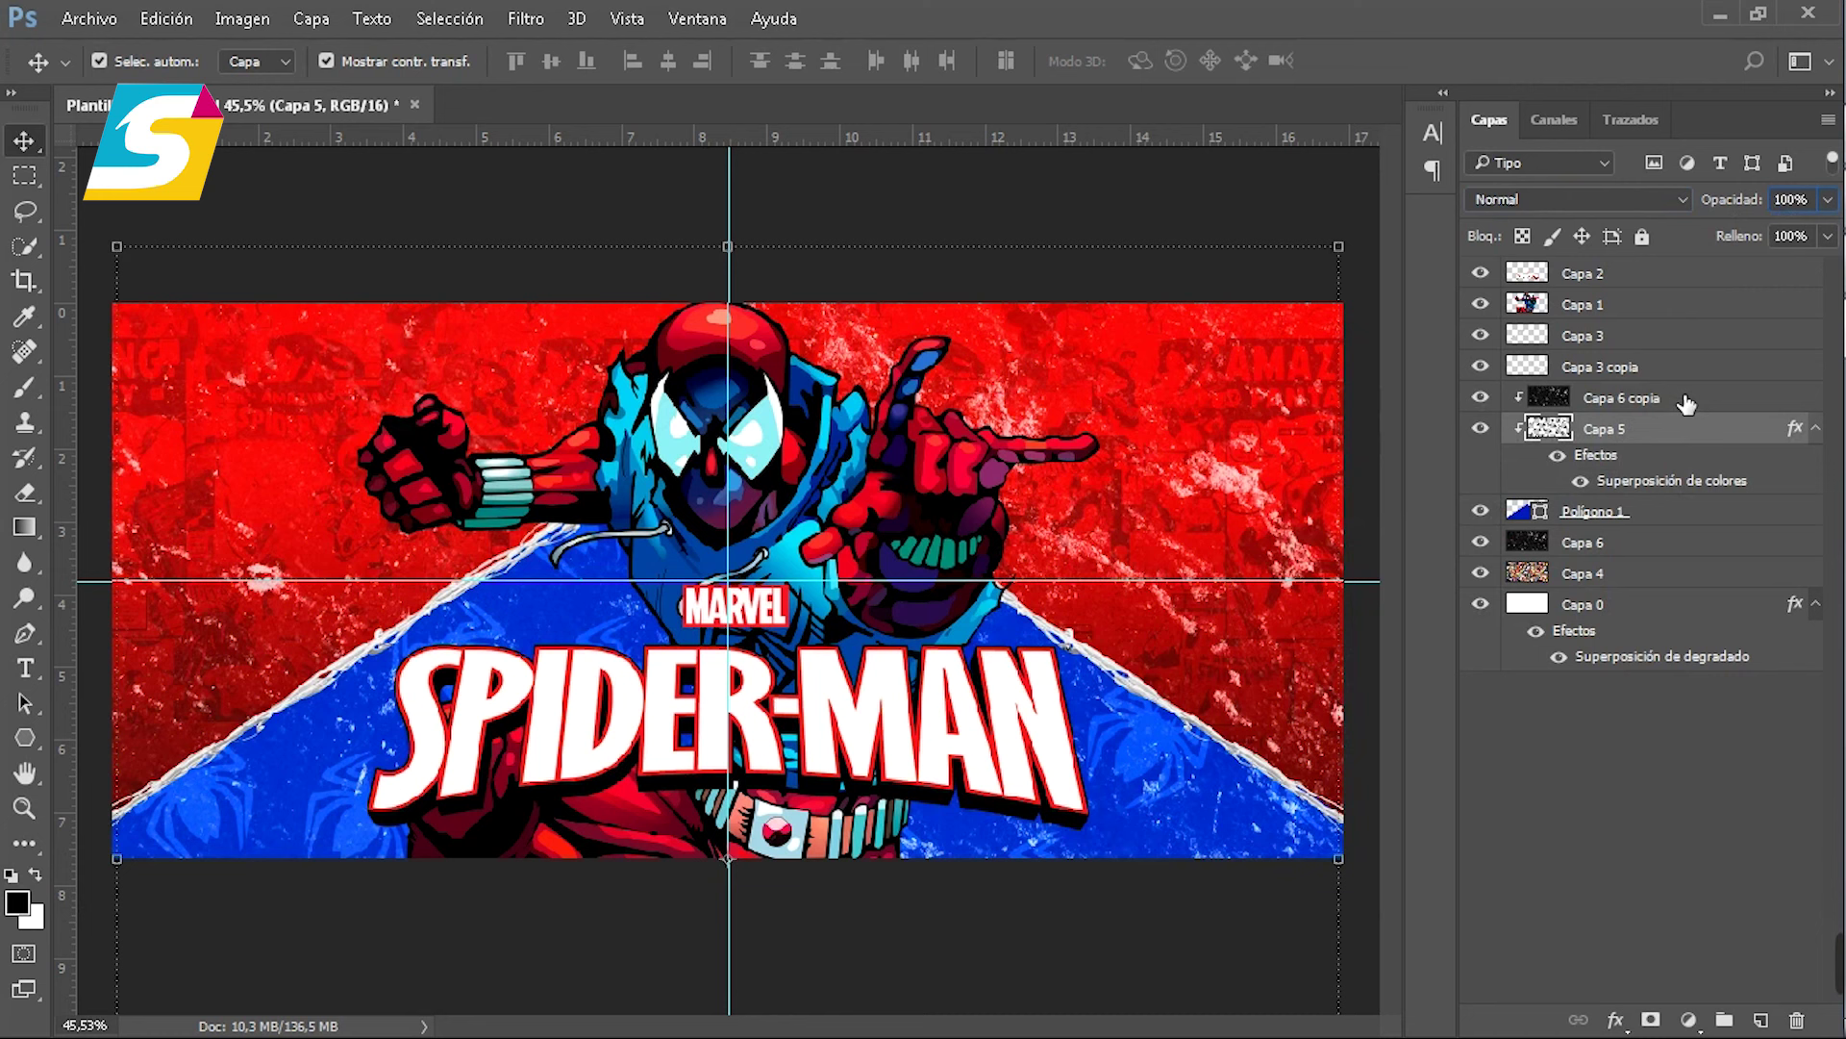
{"action": "left_click", "coordinate": [1654, 397]}
{"action": "double_click", "coordinate": [1787, 199]}
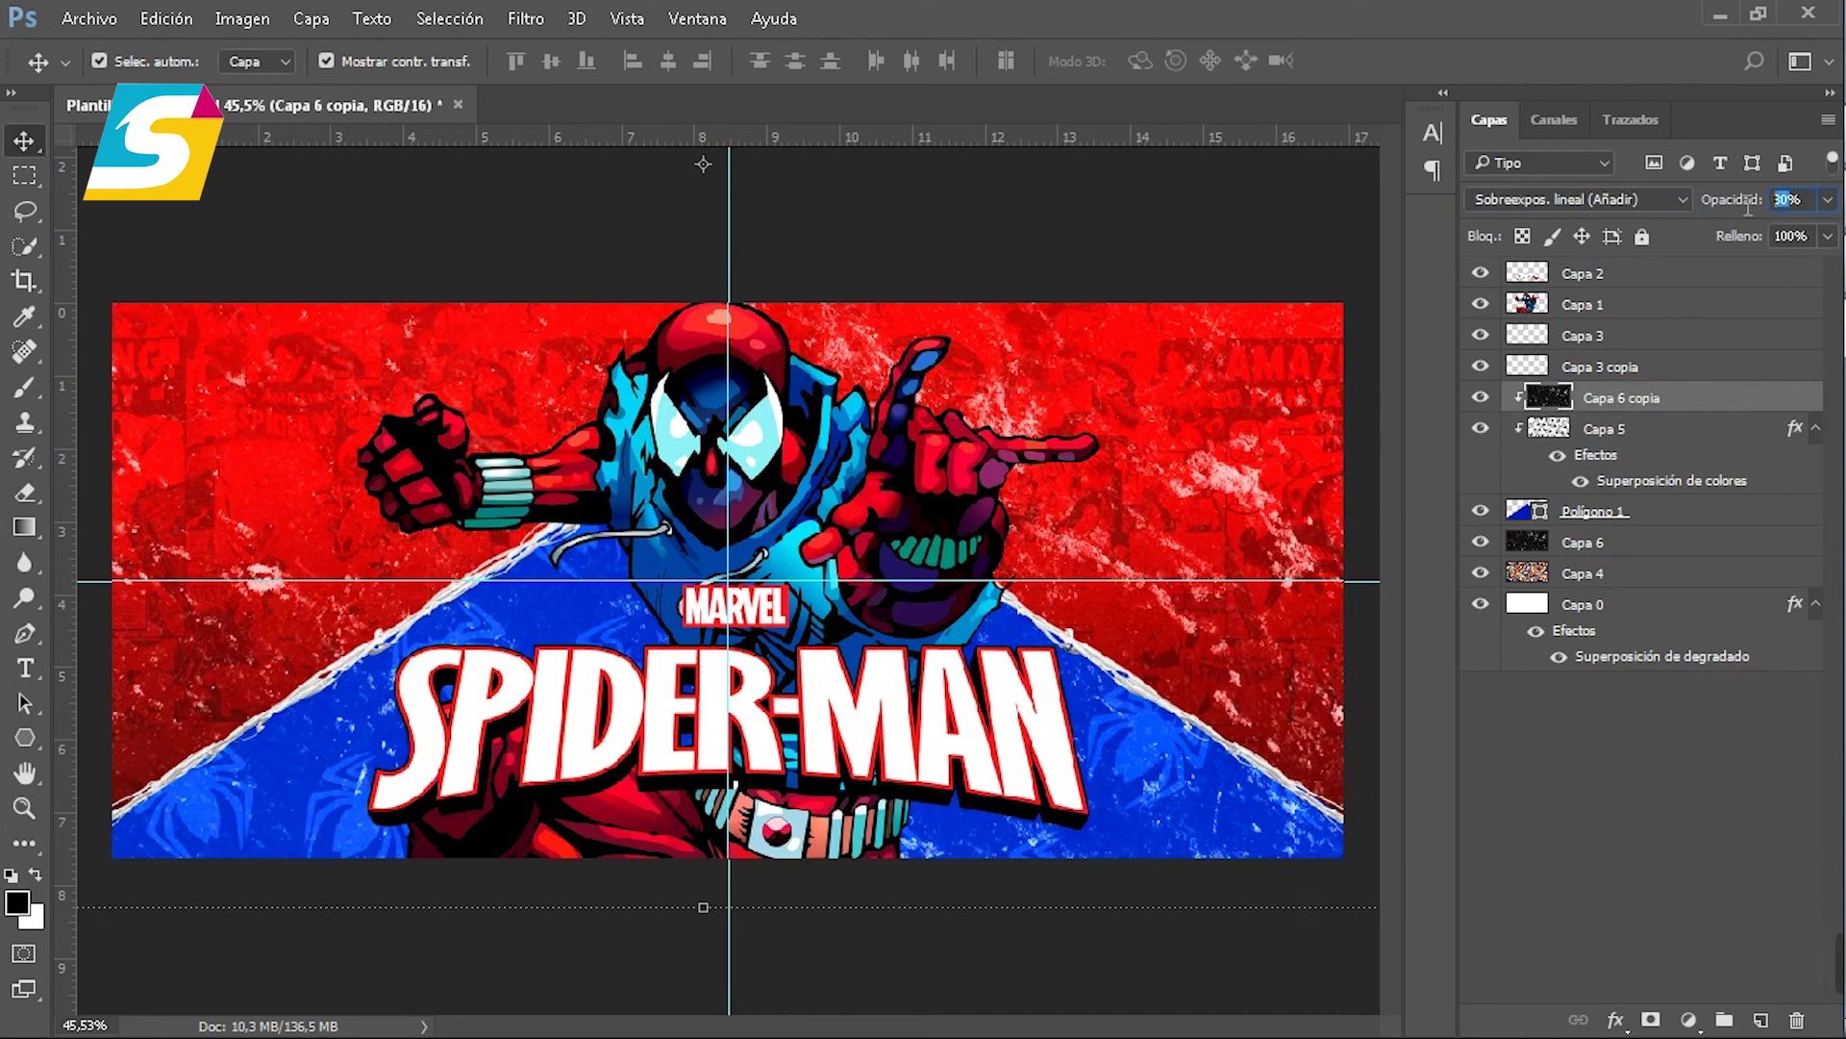
{"action": "type", "text": "40"}
{"action": "key", "text": "Return"}
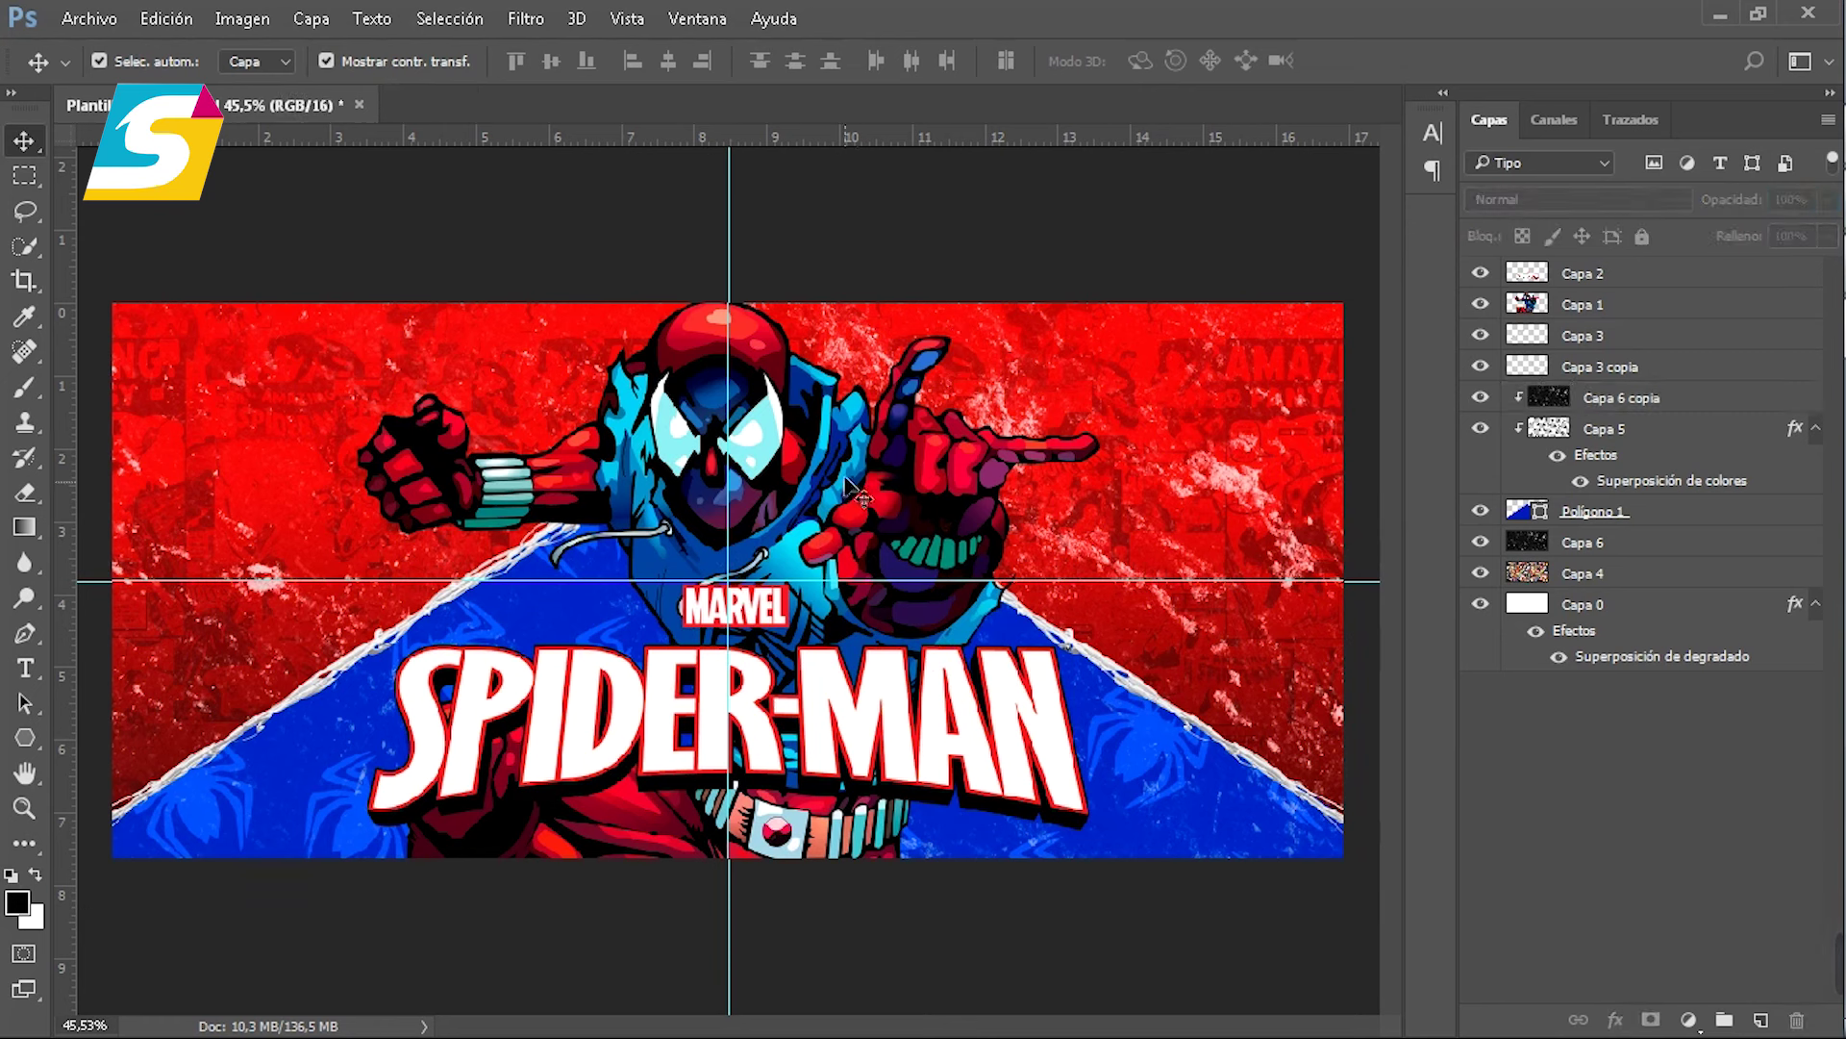
{"action": "left_click", "coordinate": [851, 522]}
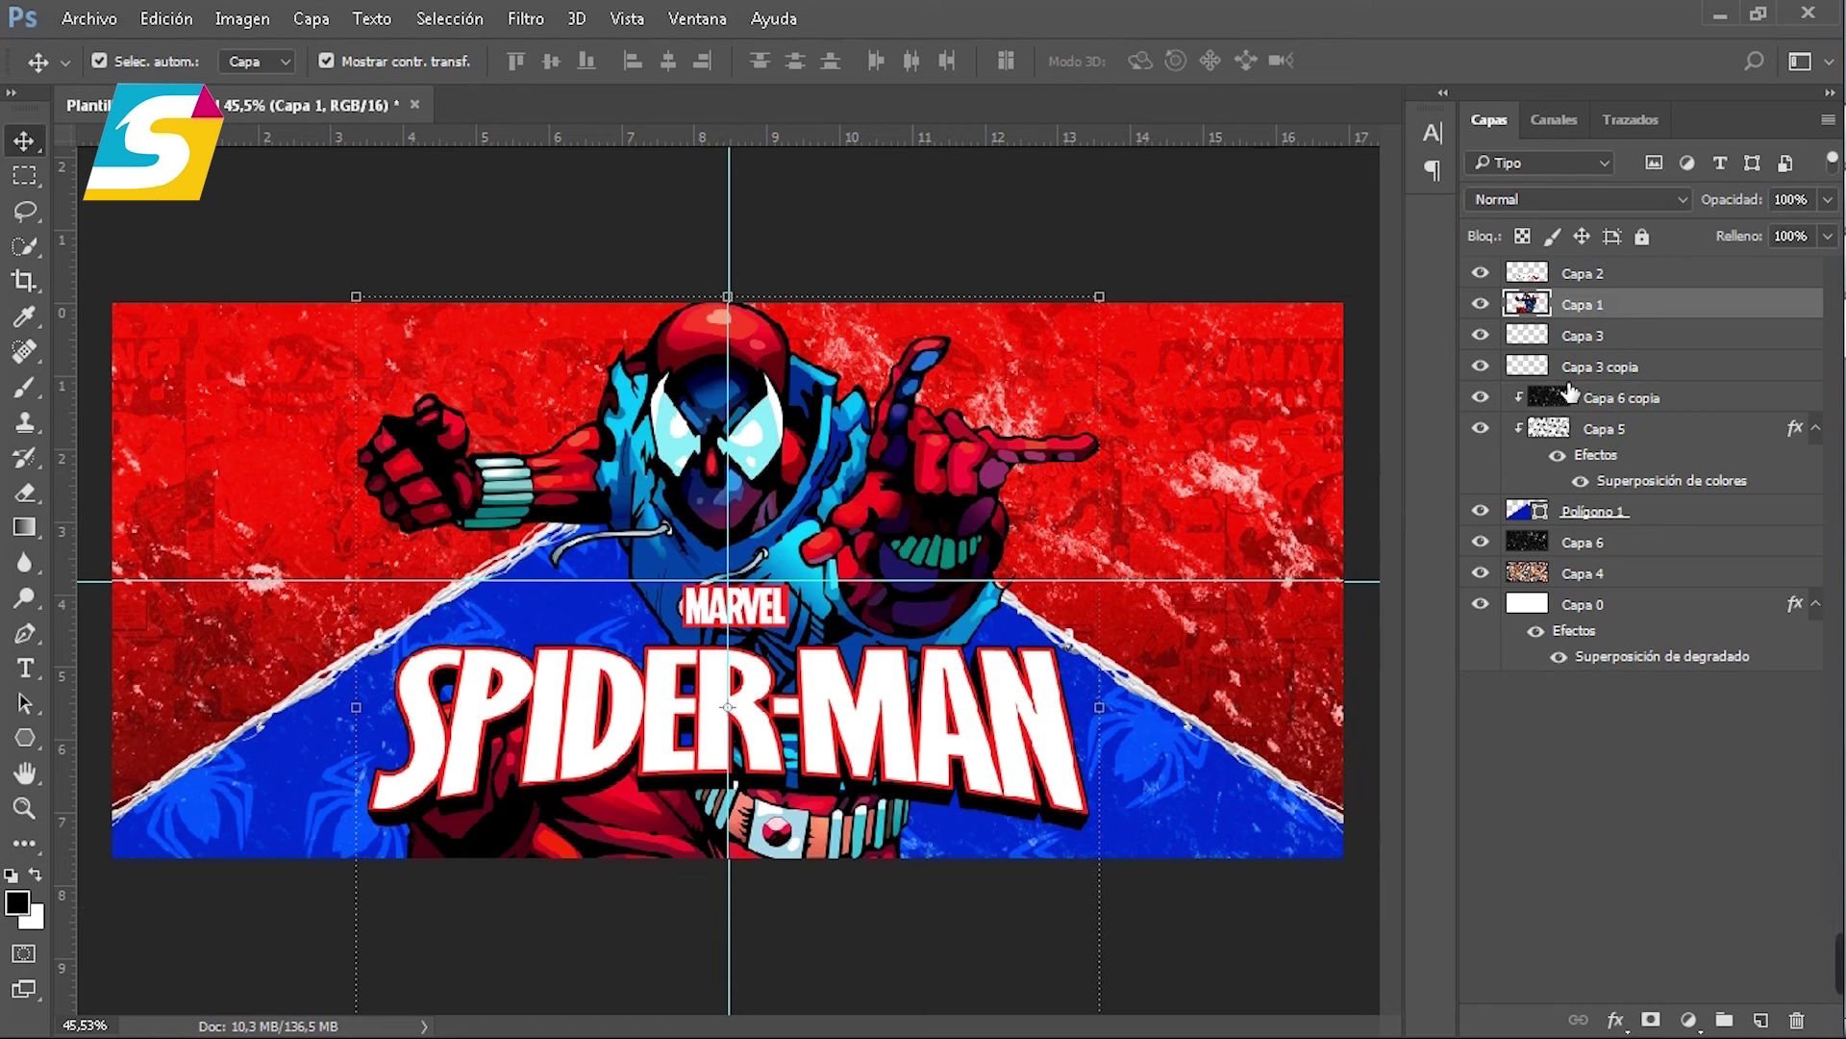
Step: Give Capa 1 a Sombra paralela (drop shadow) with 30% opacity and 23 px distance
{"action": "double_click", "coordinate": [1687, 311]}
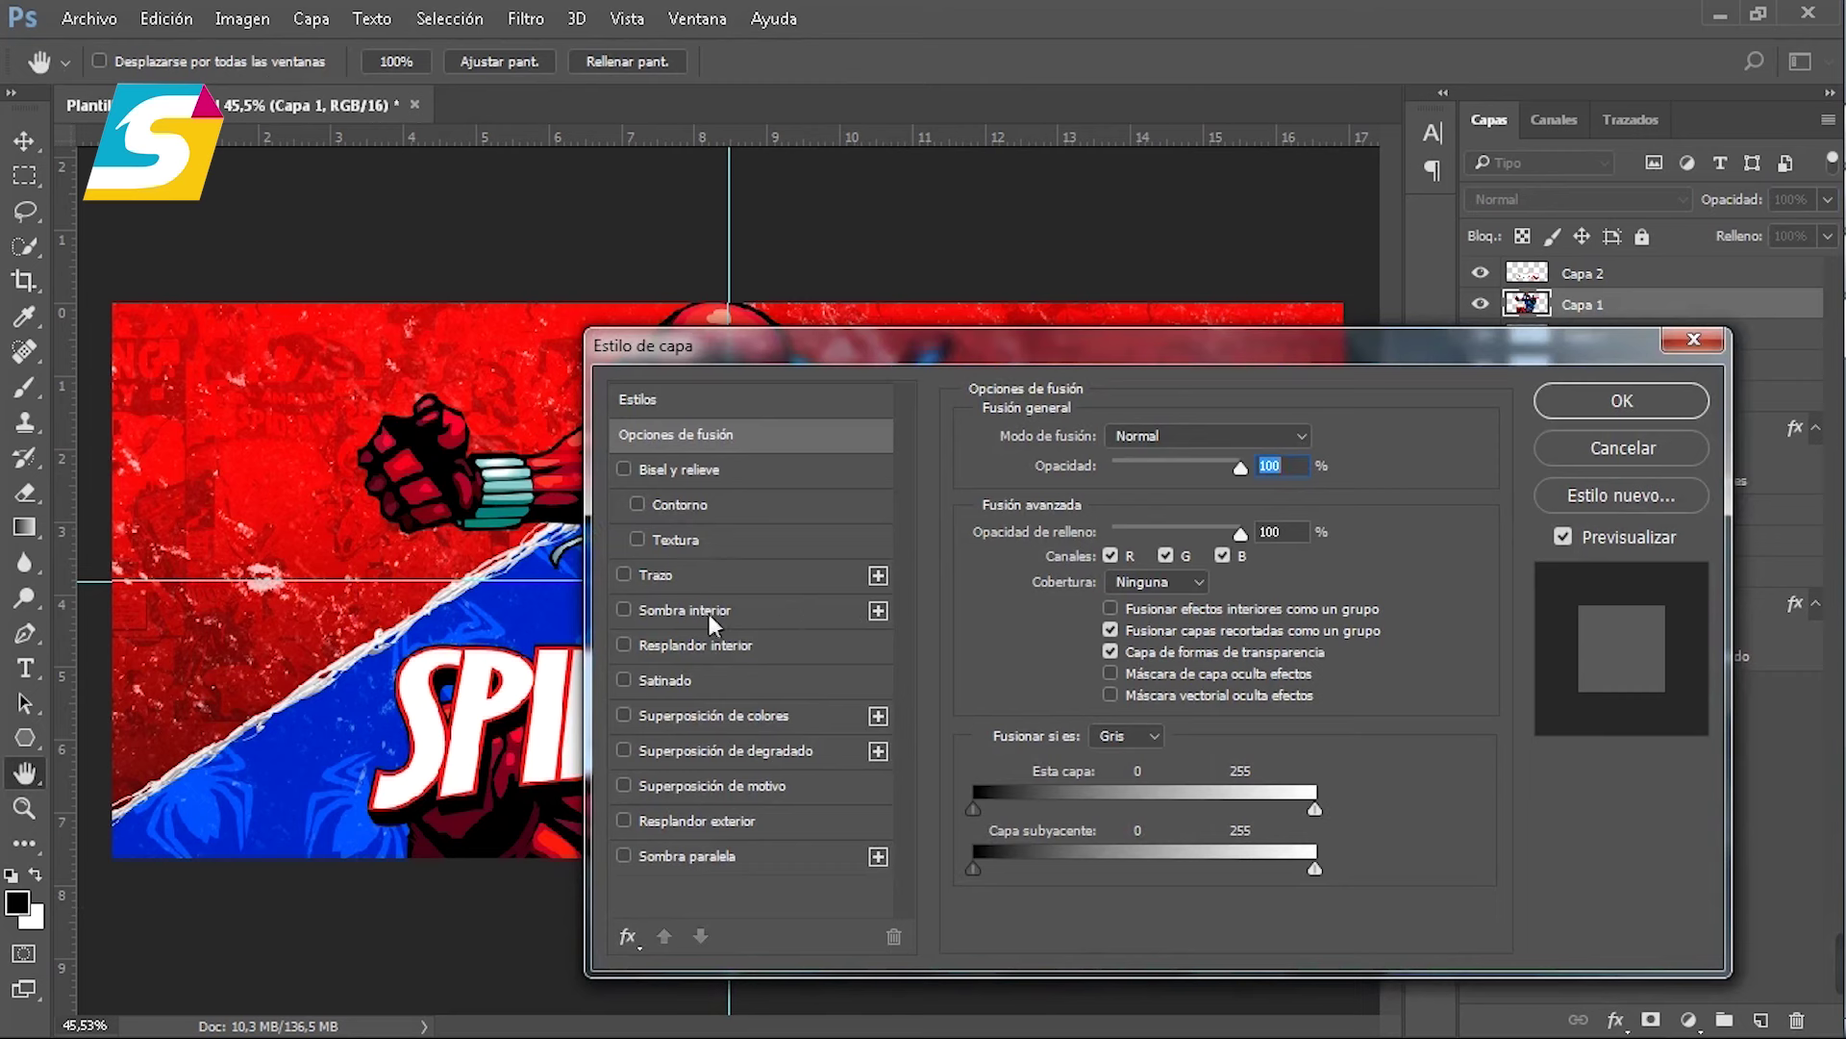
{"action": "left_click", "coordinate": [672, 857]}
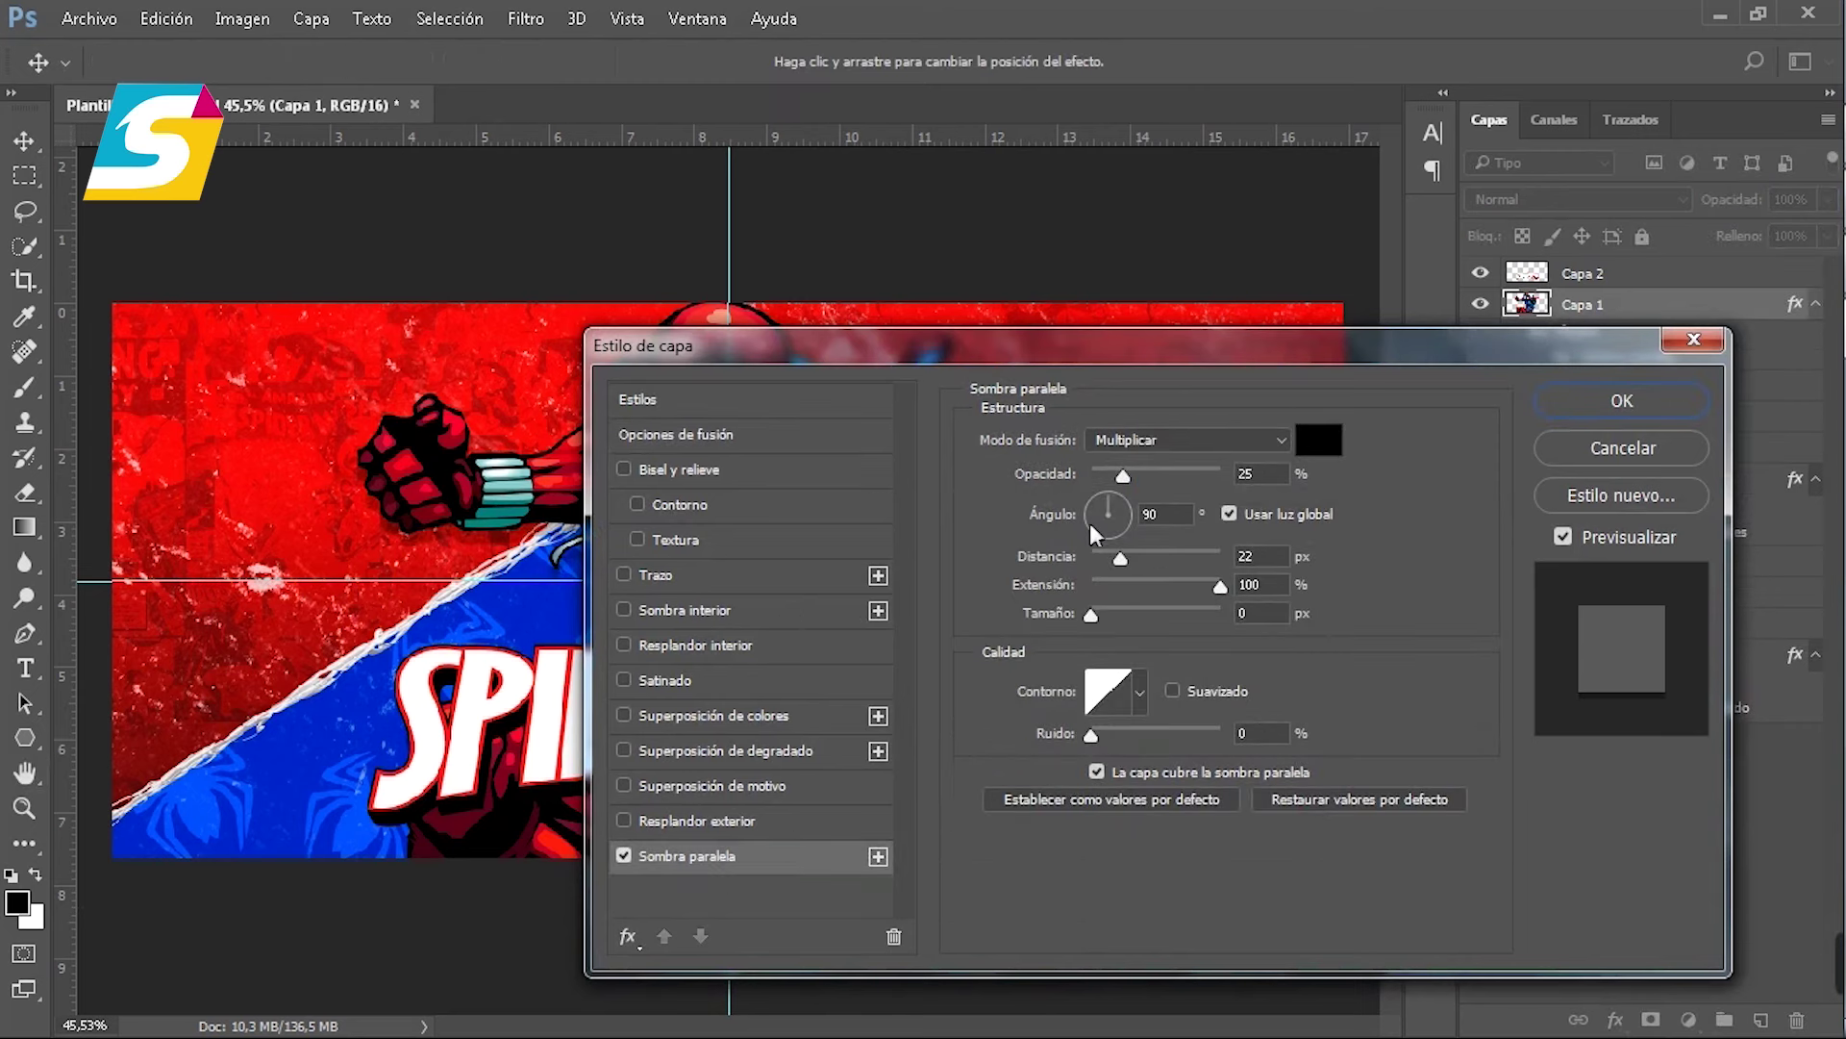
{"action": "left_click_drag", "start_coordinate": [1121, 561], "coordinate": [1123, 561]}
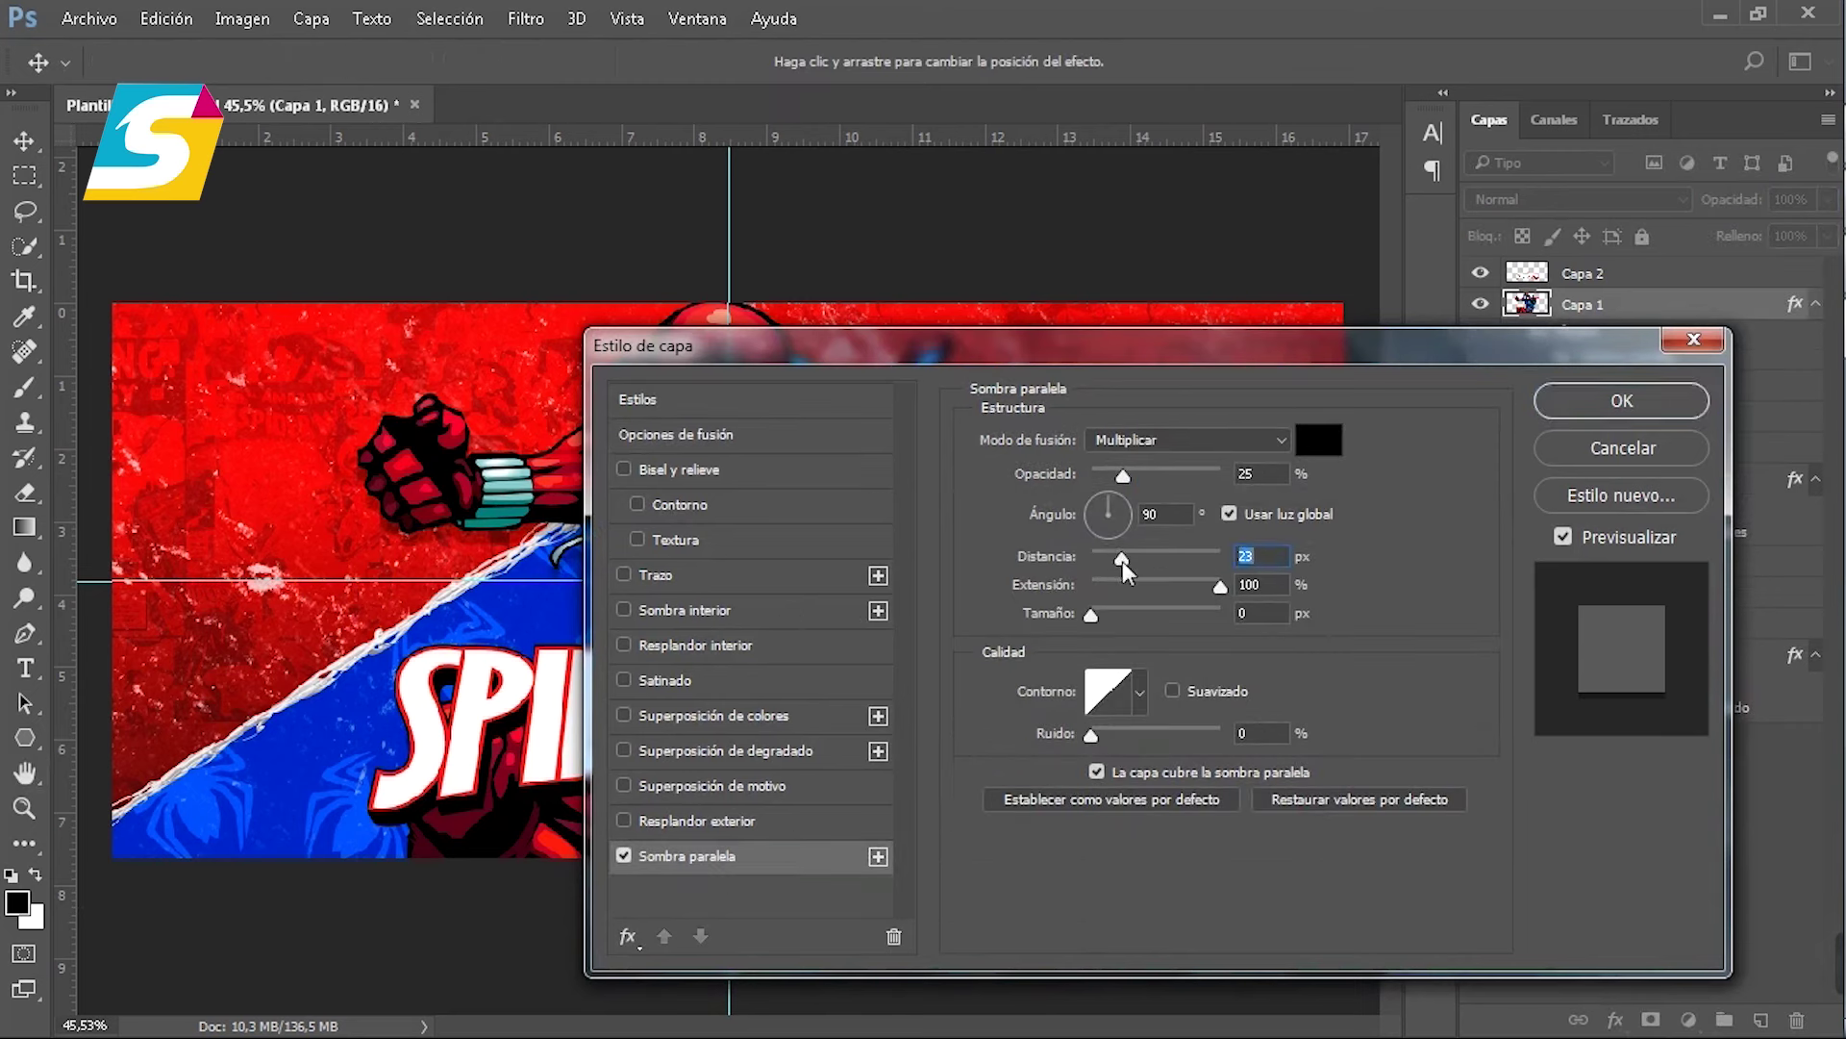
{"action": "left_click", "coordinate": [1268, 472]}
{"action": "scroll", "coordinate": [1268, 472], "scroll_direction": "up", "scroll_amount": 7}
{"action": "key", "text": "Down"}
{"action": "key", "text": "Down"}
{"action": "left_click", "coordinate": [1267, 556]}
{"action": "key", "text": "Down"}
{"action": "key", "text": "Down"}
Step: Copy the character layer's drop-shadow style and paste it onto the SPIDER-MAN logo layer
{"action": "left_click", "coordinate": [1633, 411]}
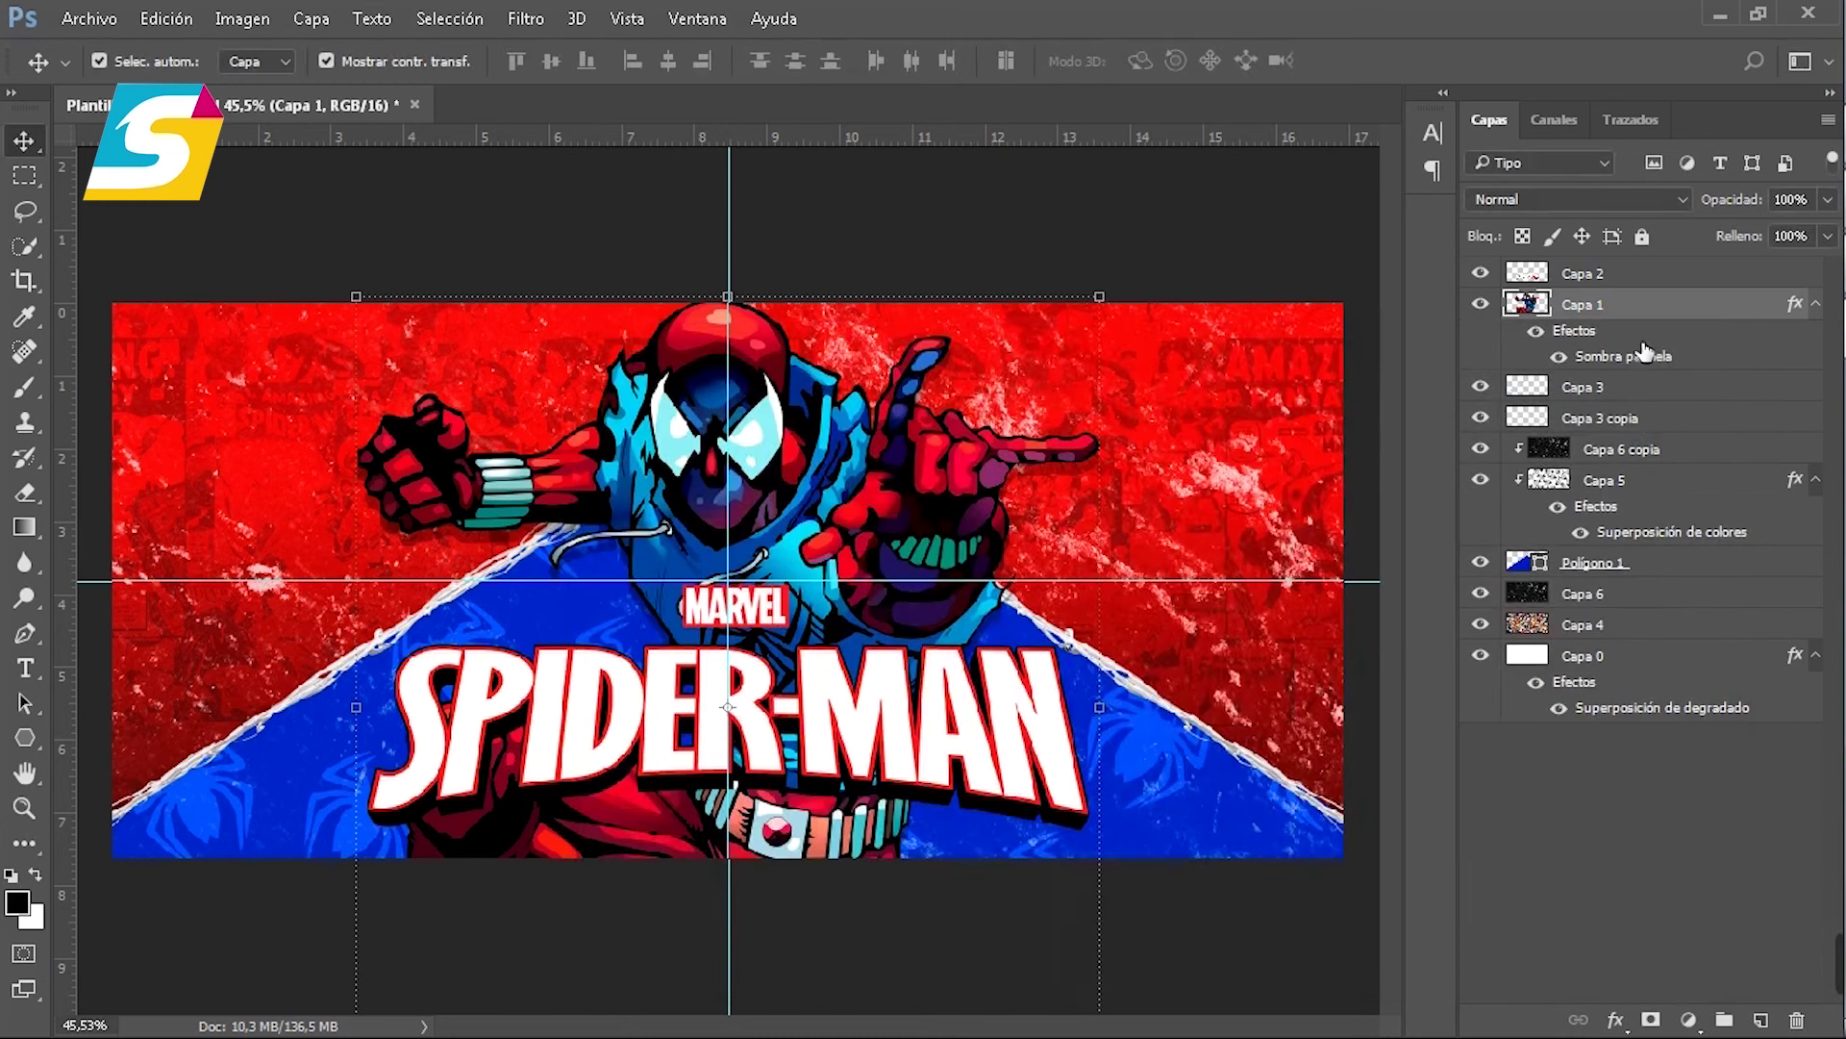
{"action": "right_click", "coordinate": [1660, 304]}
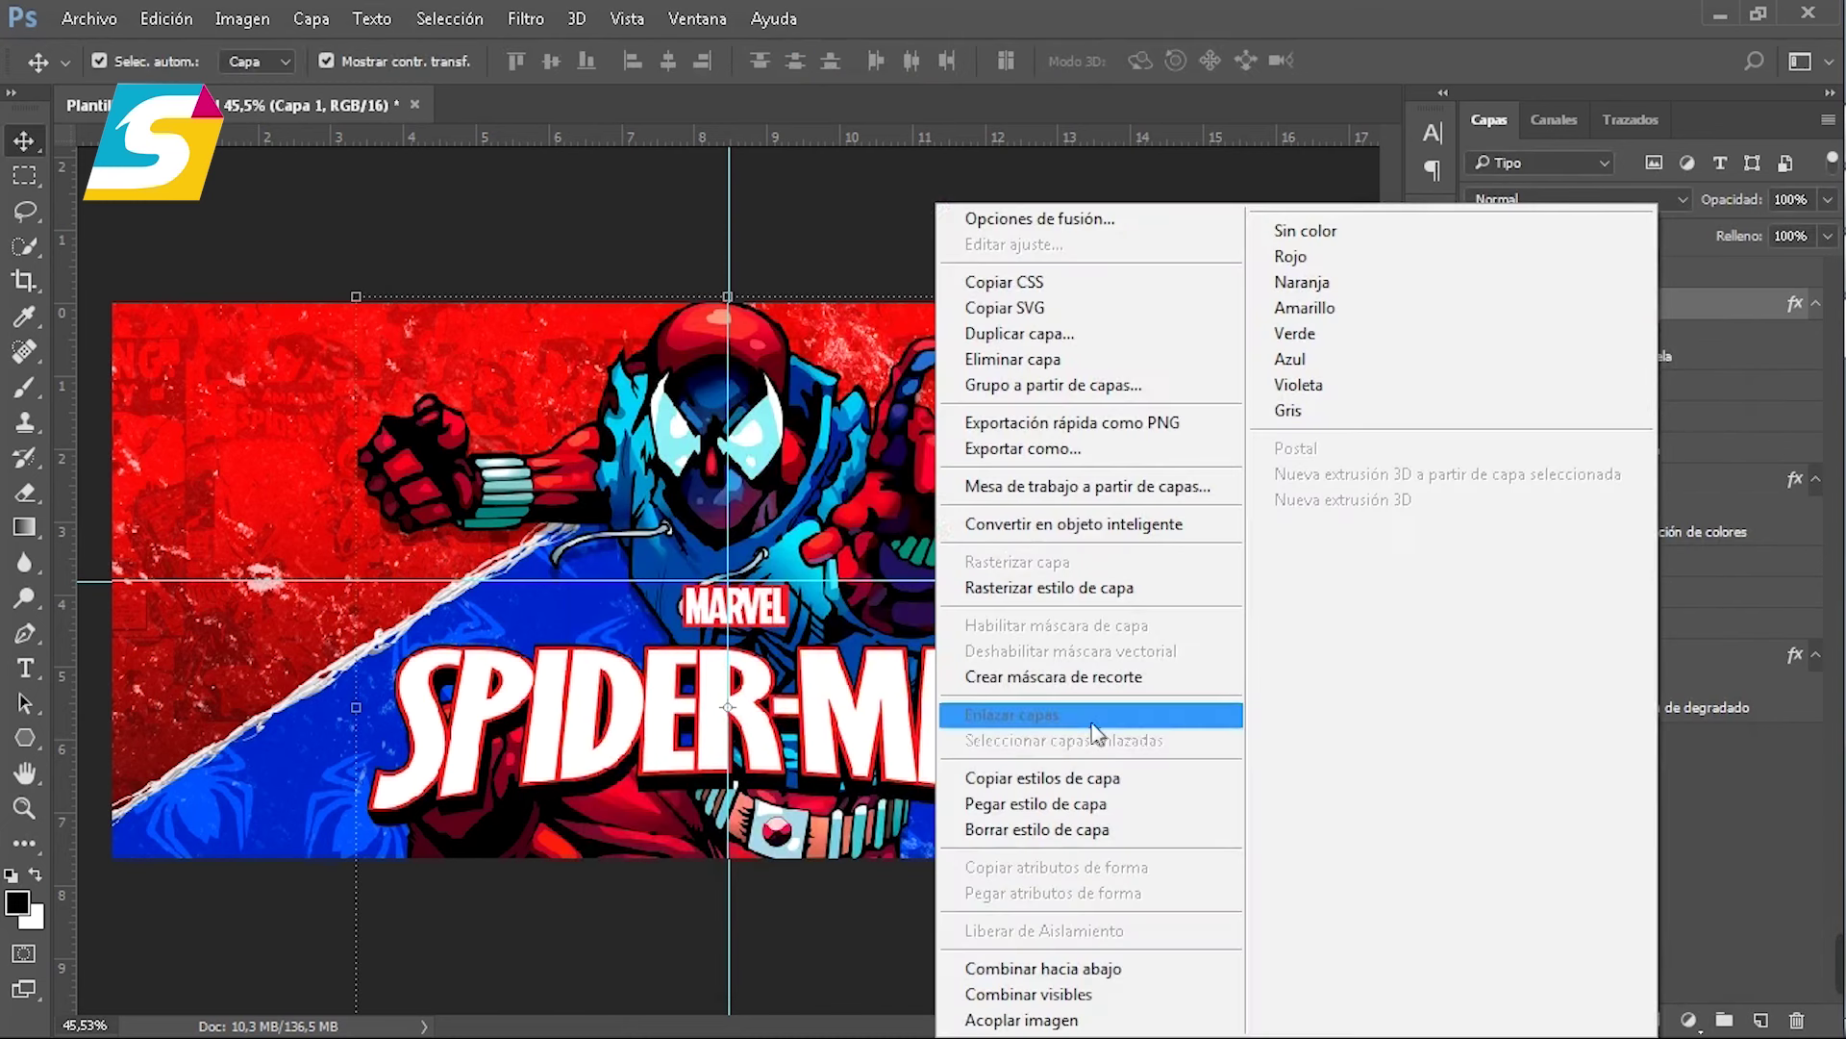
{"action": "left_click", "coordinate": [1090, 779]}
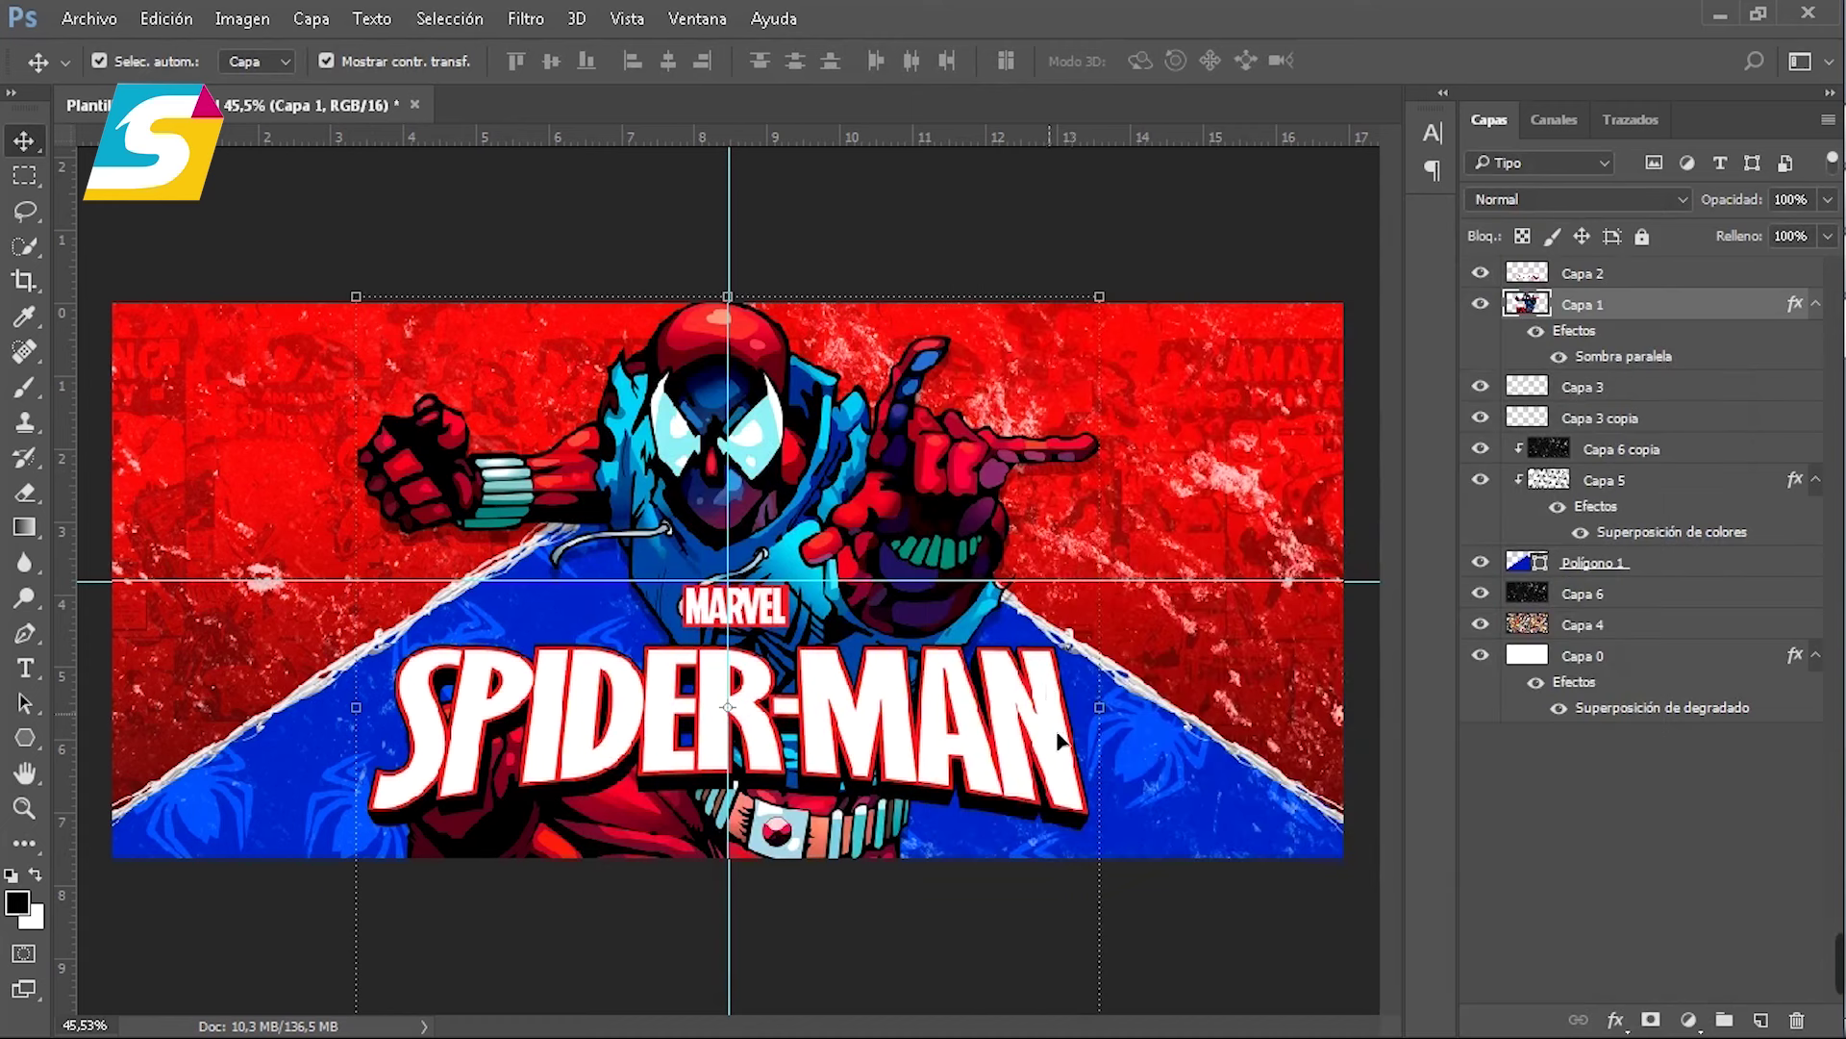
{"action": "left_click", "coordinate": [1624, 277]}
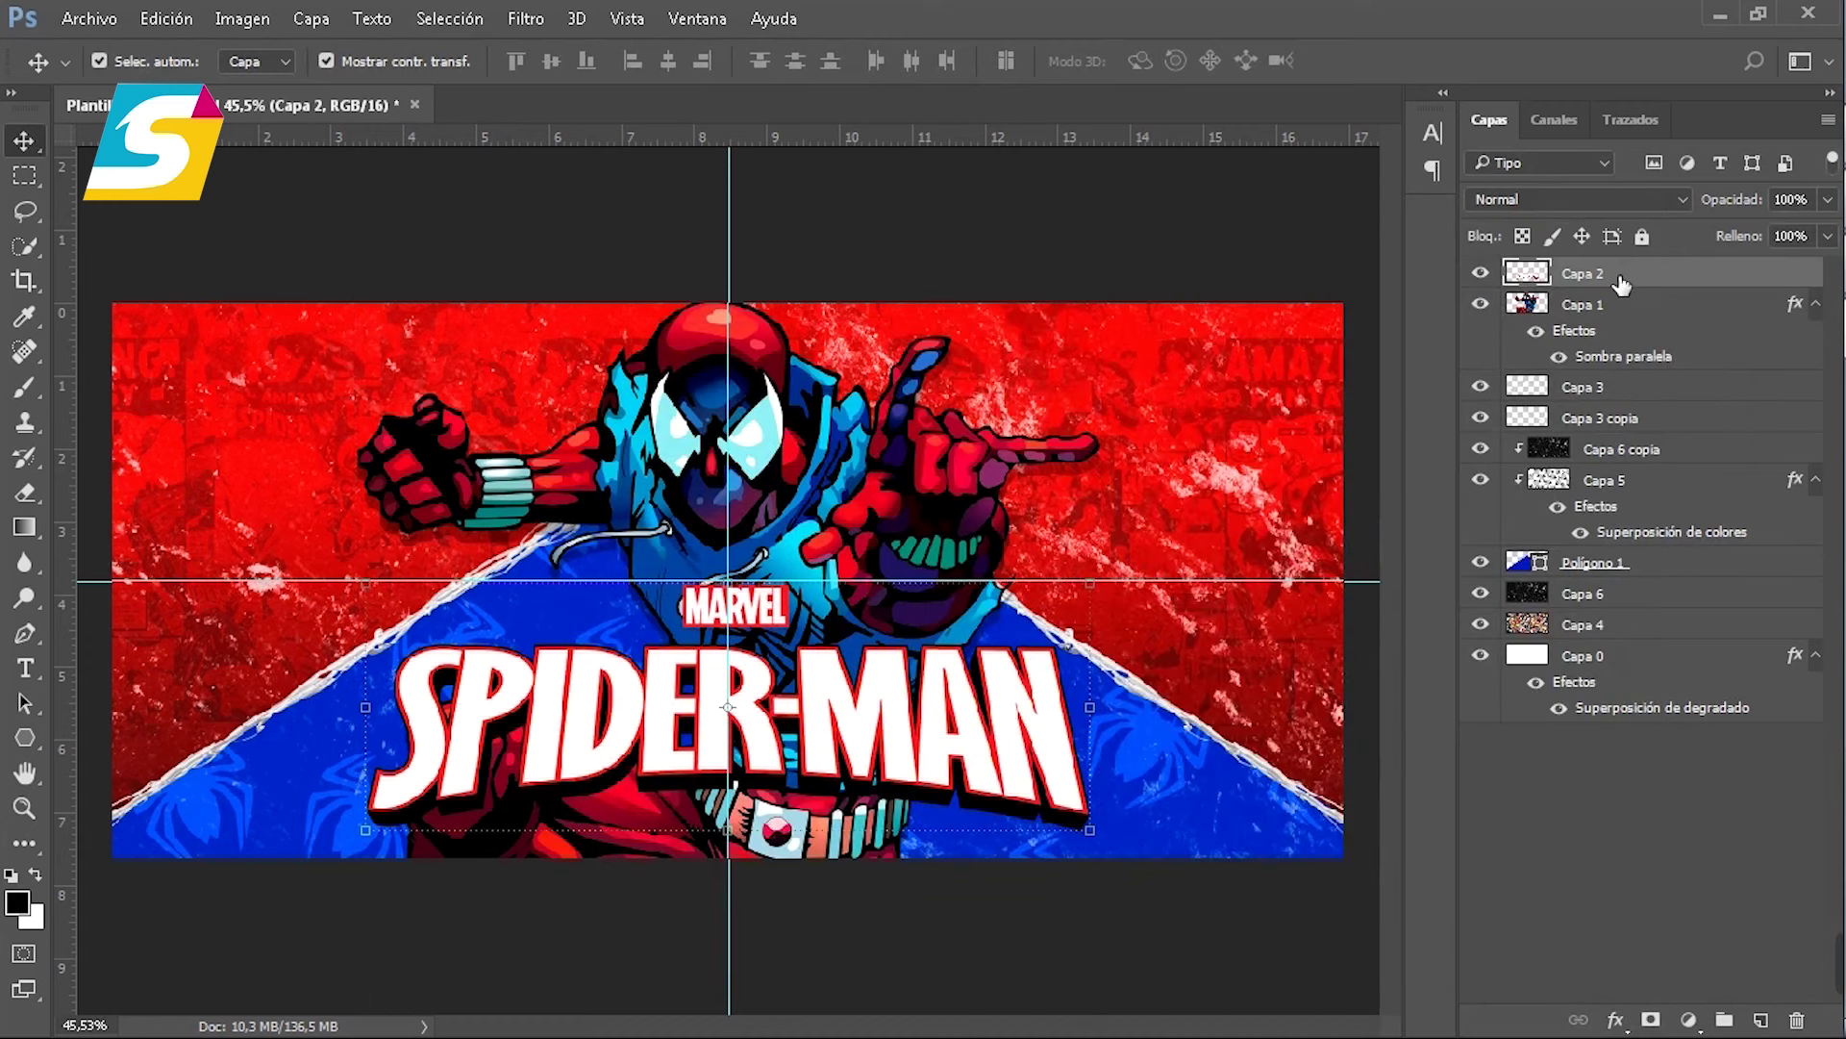
{"action": "right_click", "coordinate": [1627, 282]}
{"action": "left_click", "coordinate": [1084, 804]}
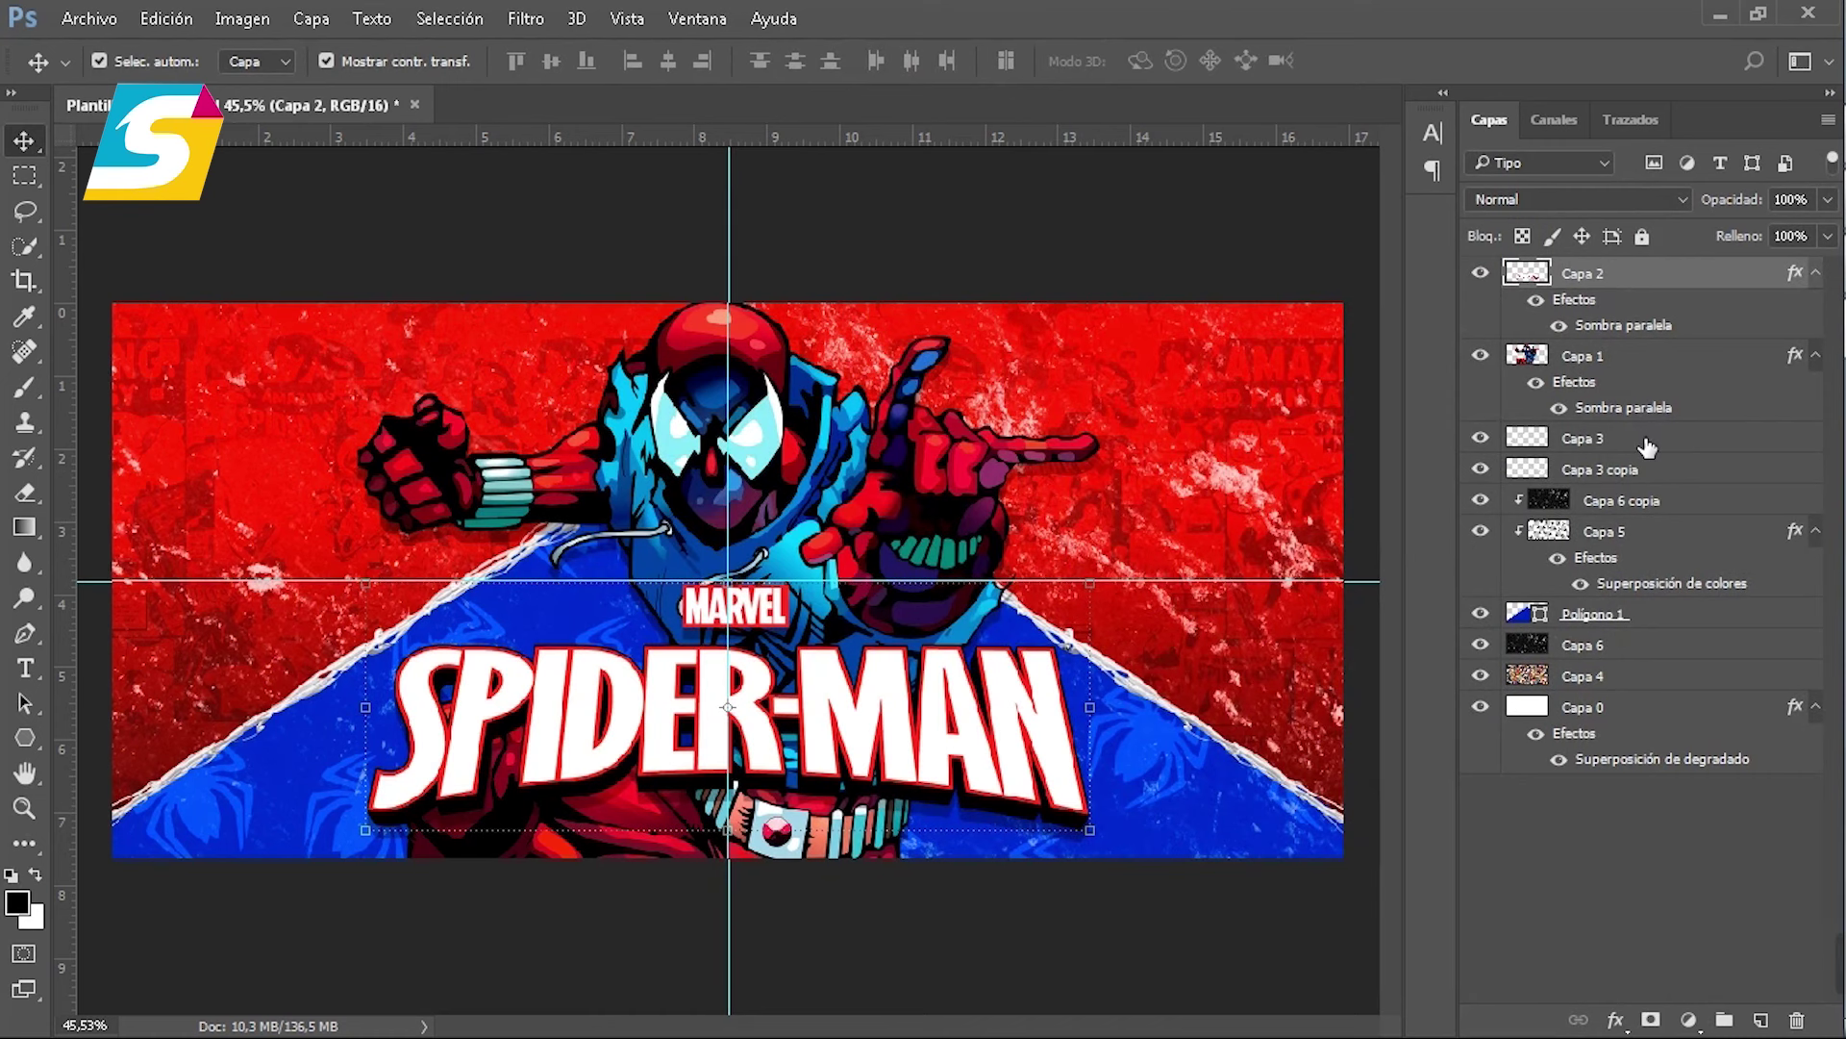
Step: Add an inner shadow to the blue triangle with distance 50 px and opacity 25%
{"action": "left_click", "coordinate": [1667, 618]}
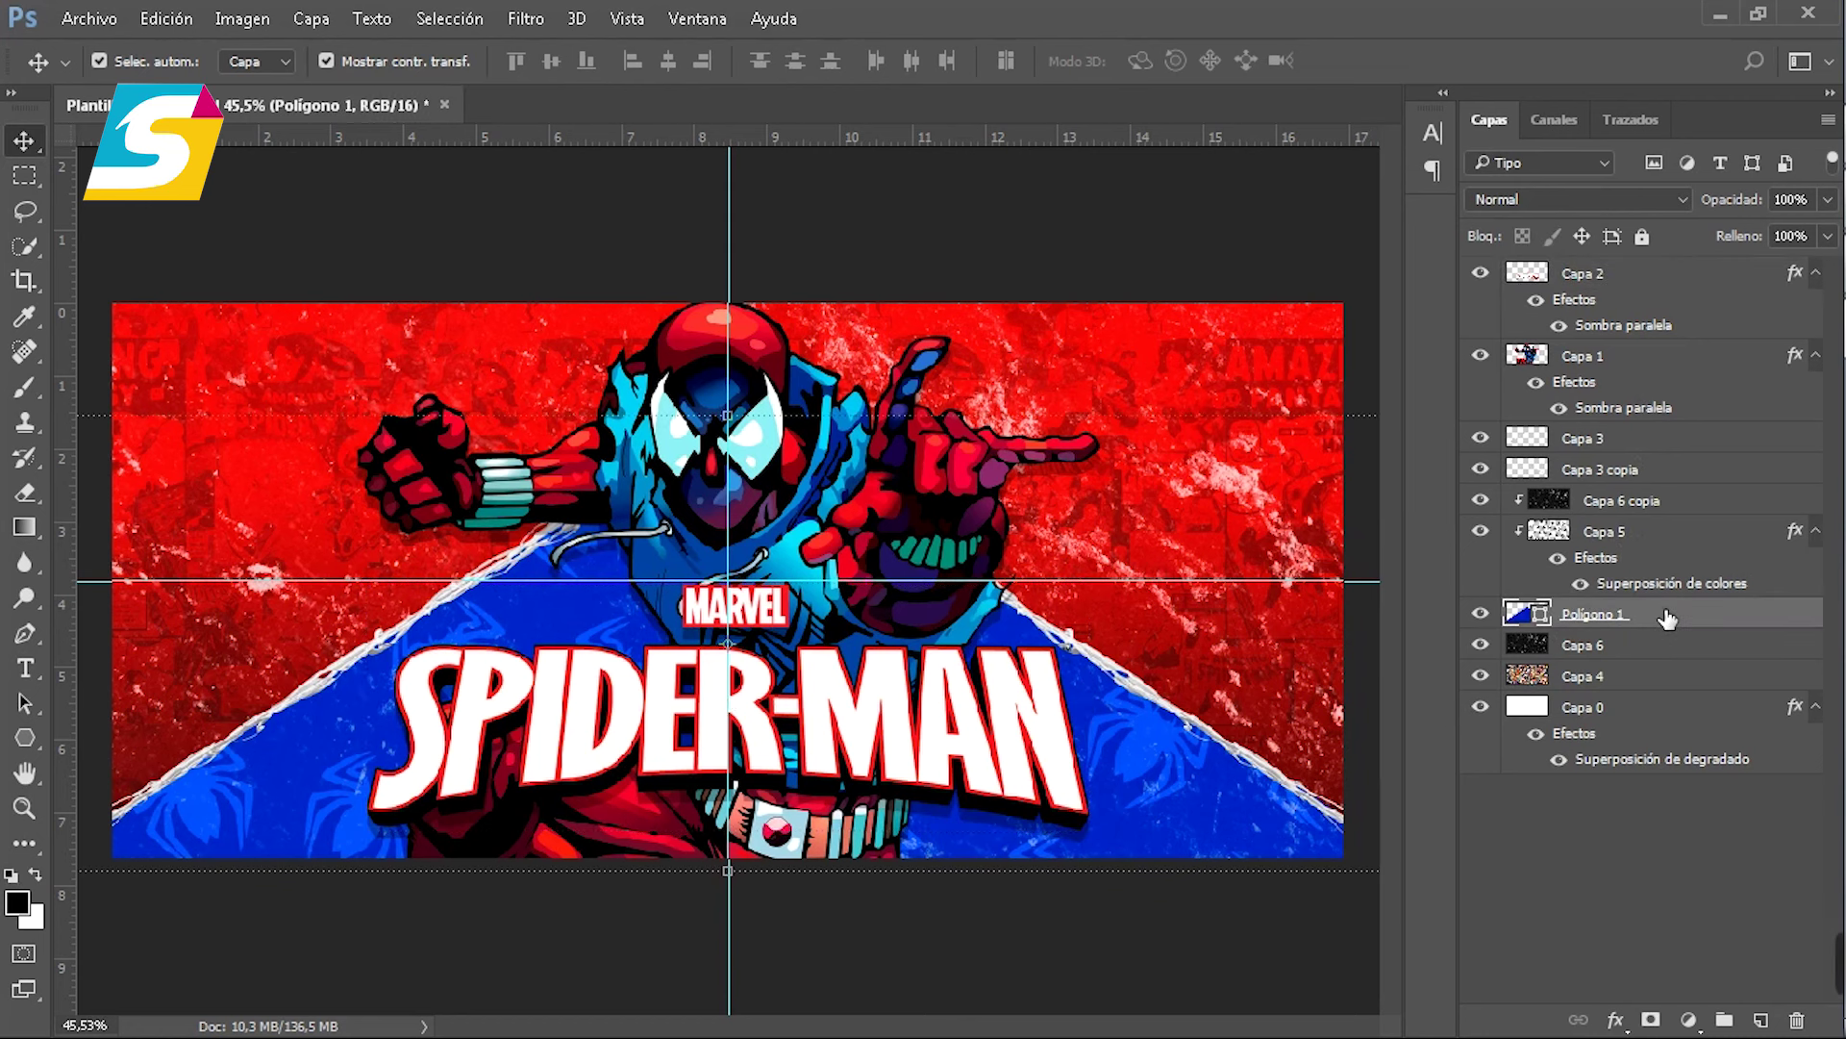
{"action": "double_click", "coordinate": [1668, 618]}
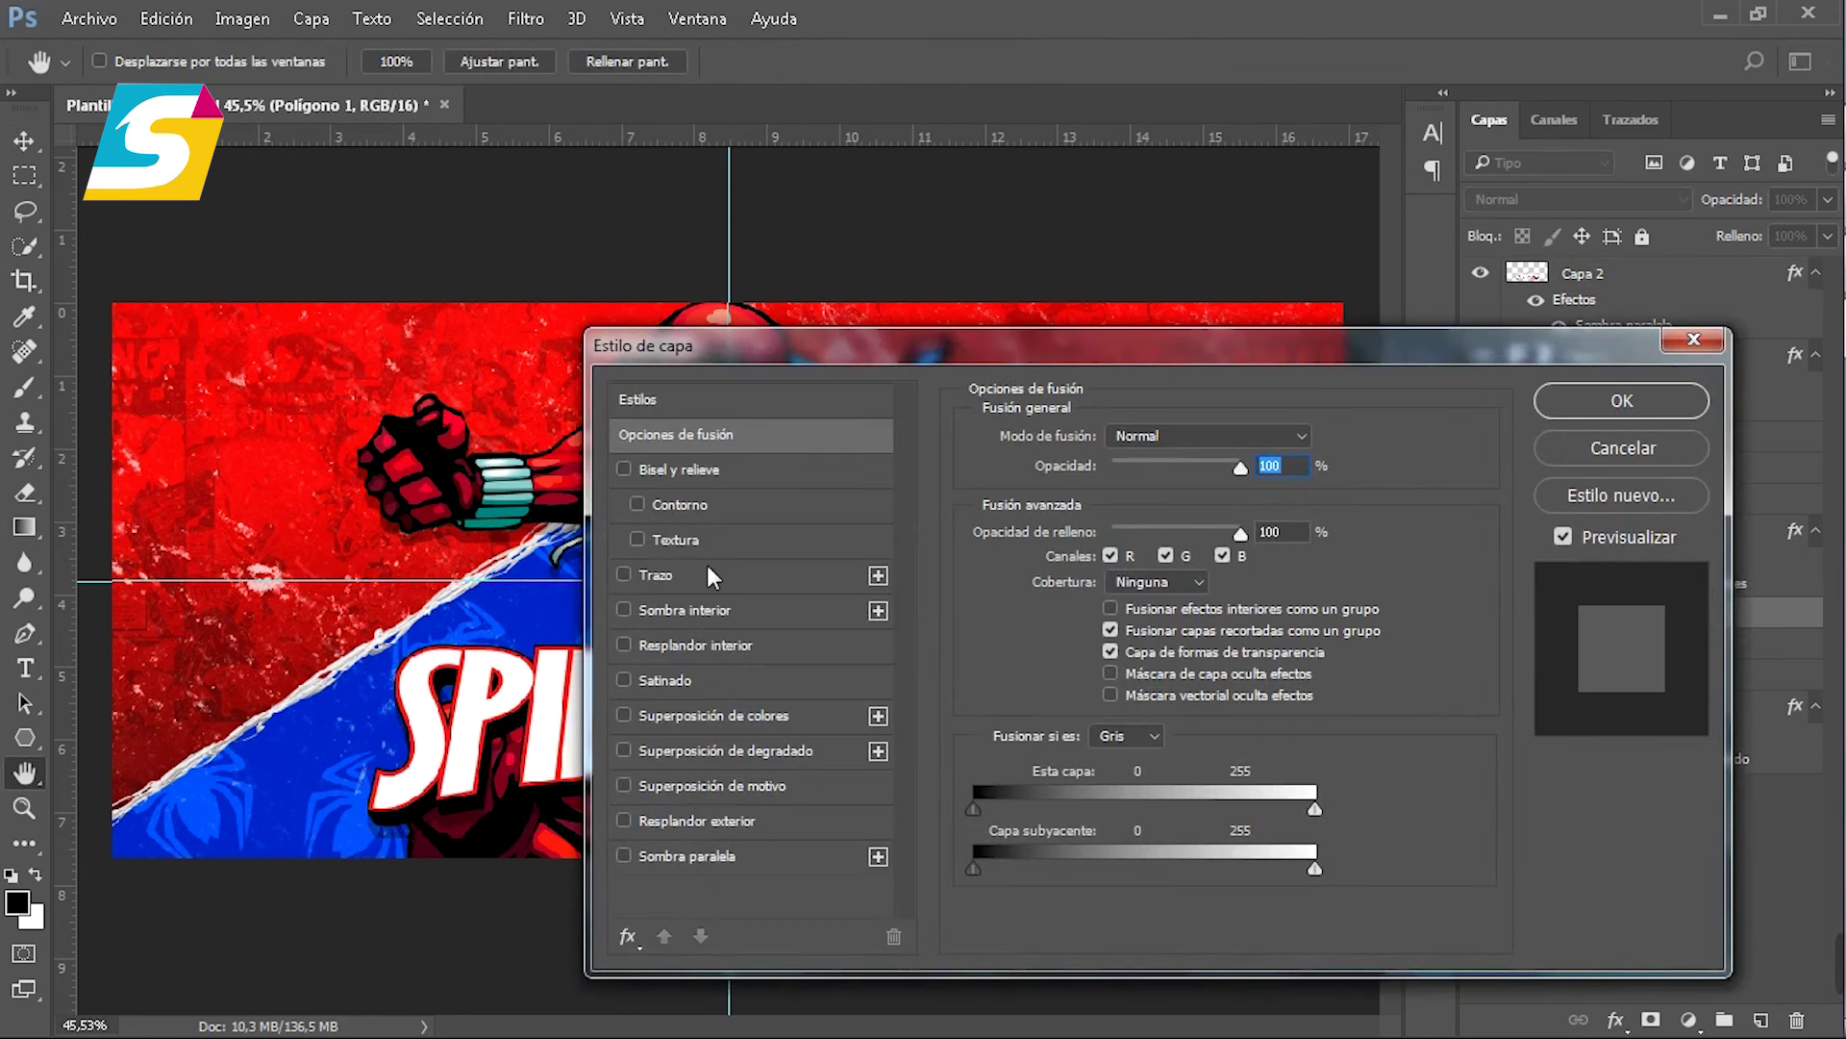
{"action": "left_click", "coordinate": [729, 610]}
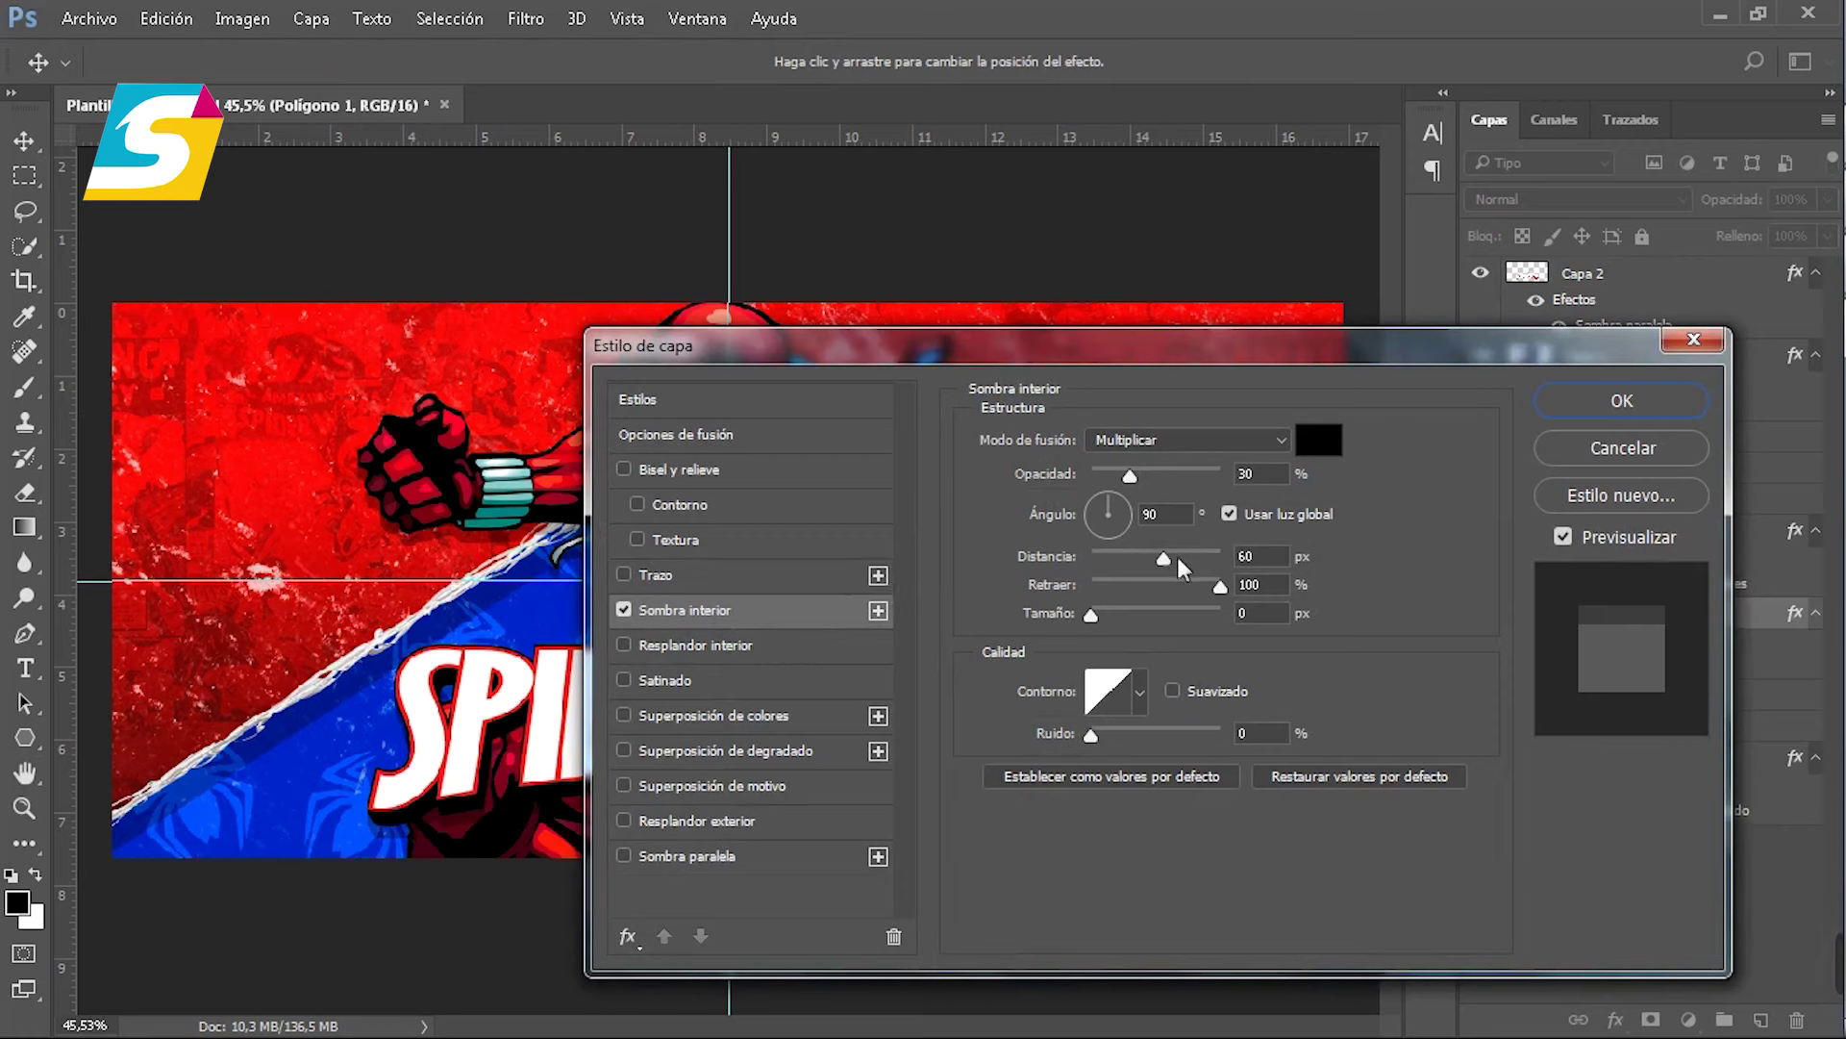
{"action": "double_click", "coordinate": [1262, 556]}
{"action": "type", "text": "50"}
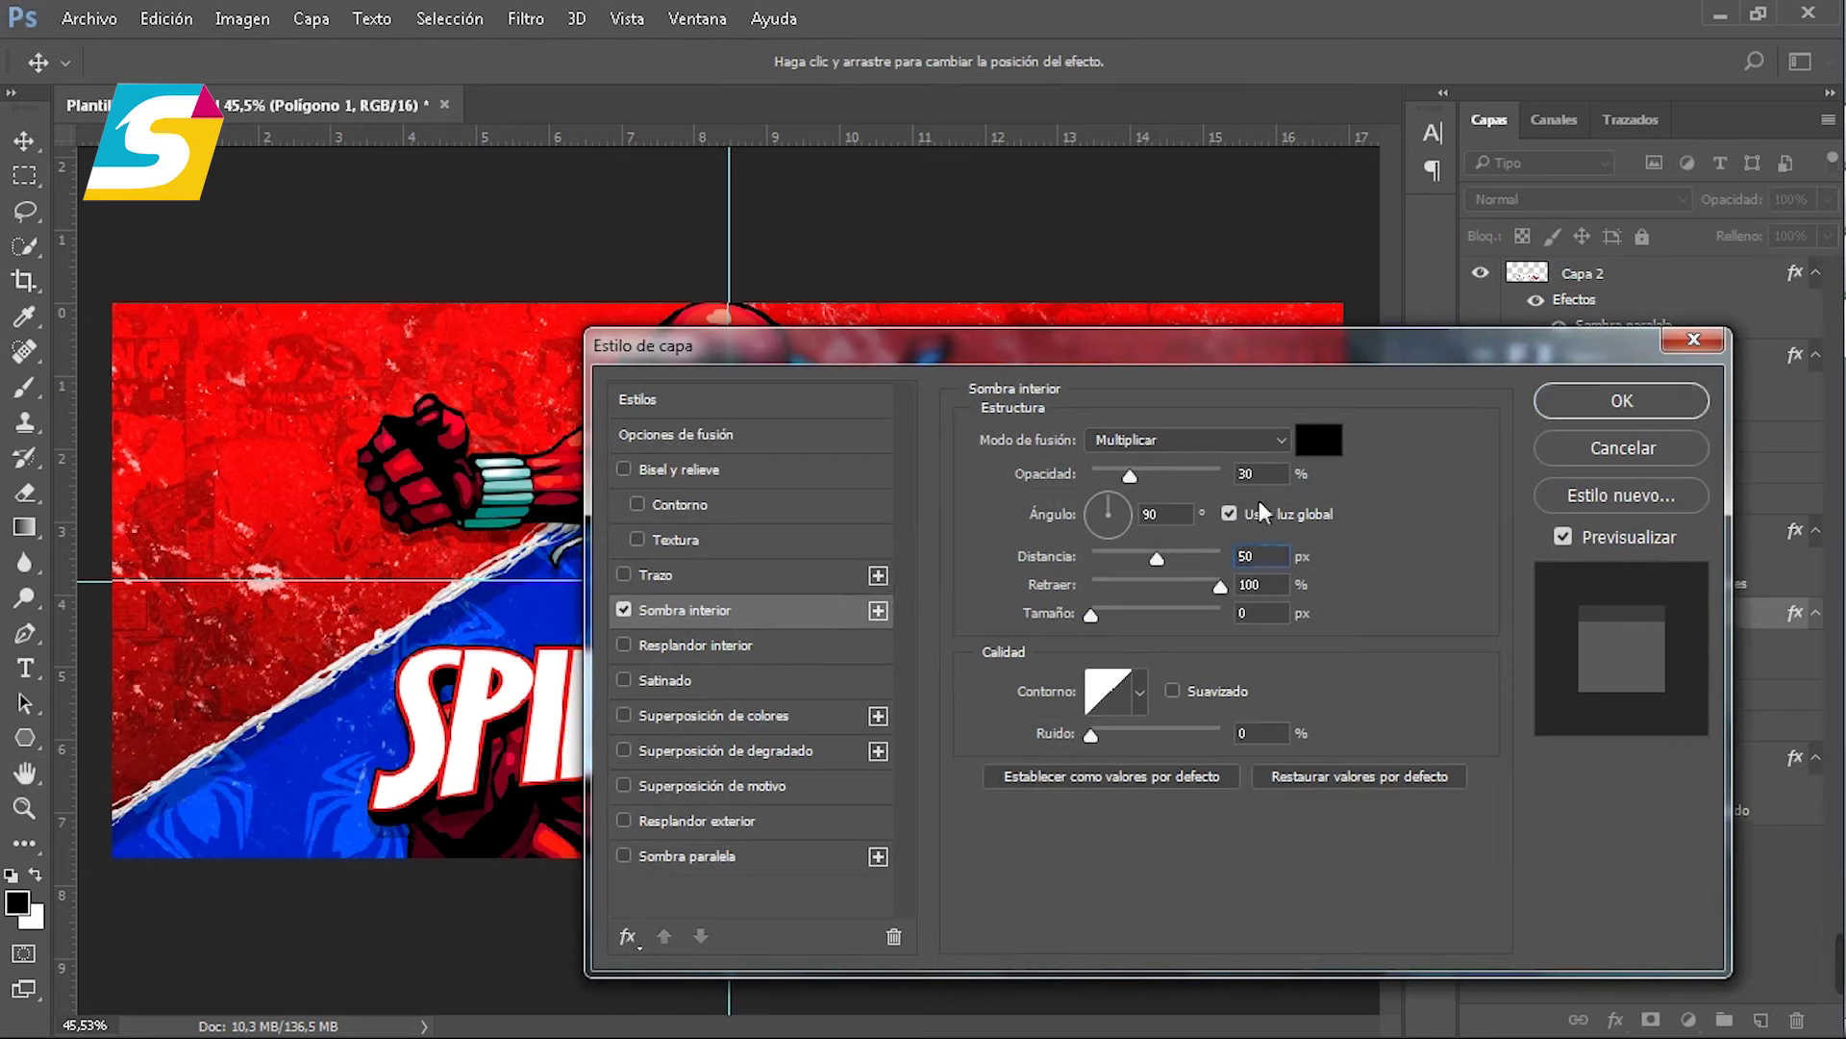
{"action": "double_click", "coordinate": [1256, 473]}
{"action": "type", "text": "25"}
{"action": "left_click", "coordinate": [1627, 399]}
Step: Rename the logo and character layers to Logo and Spiderman, collapsing their effects lists
{"action": "left_click", "coordinate": [866, 284]}
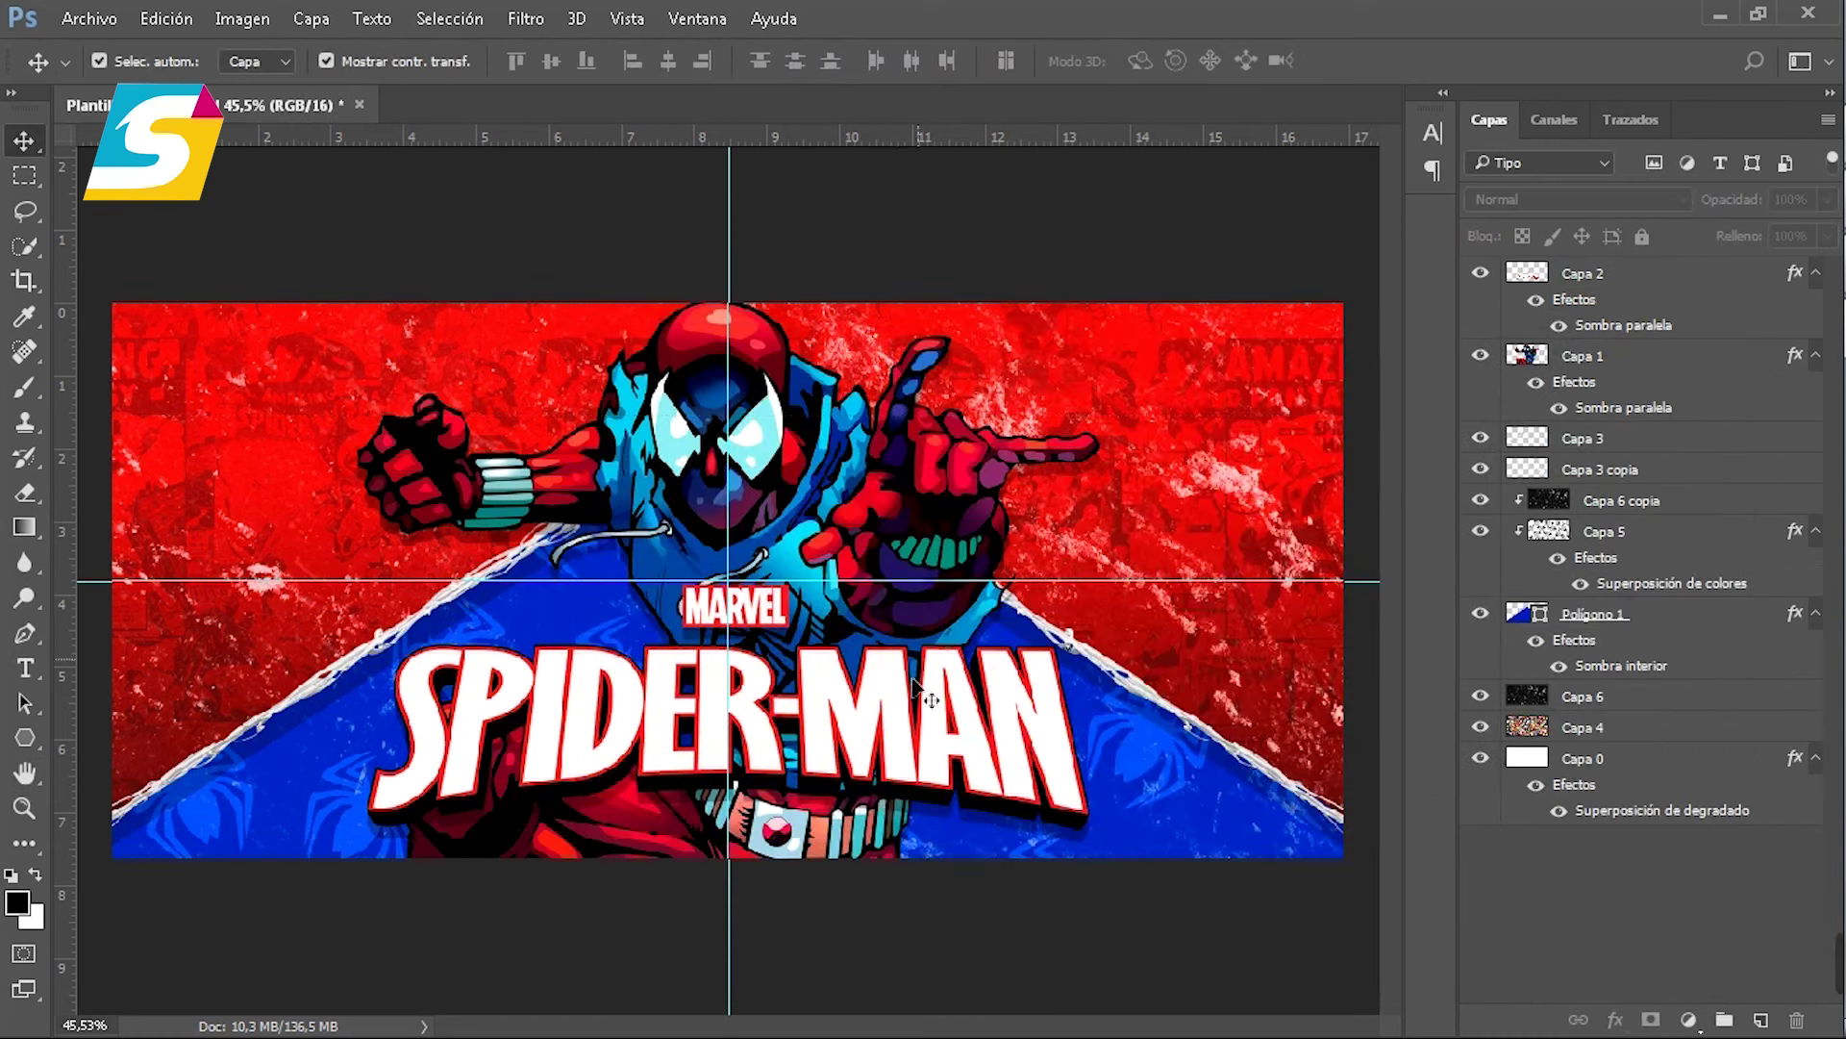
{"action": "double_click", "coordinate": [1582, 273]}
{"action": "type", "text": "Logo"}
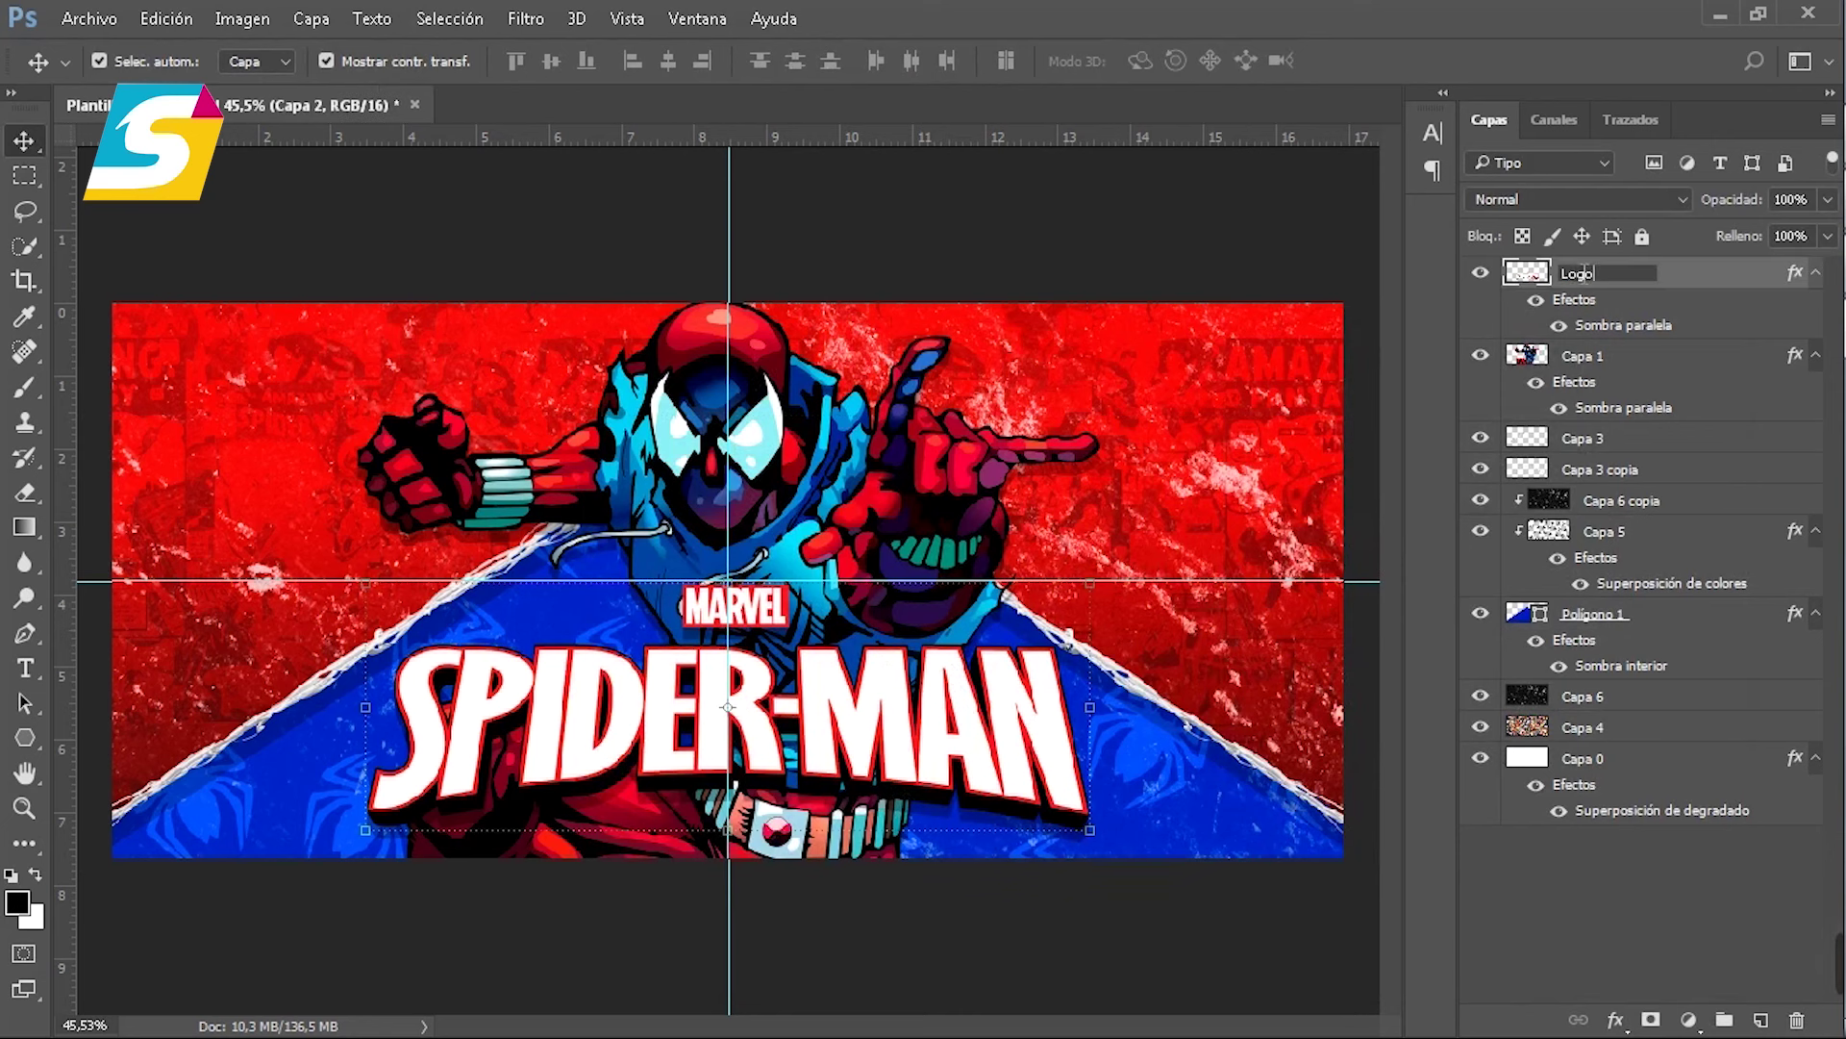
{"action": "double_click", "coordinate": [1580, 355]}
{"action": "type", "text": "S"}
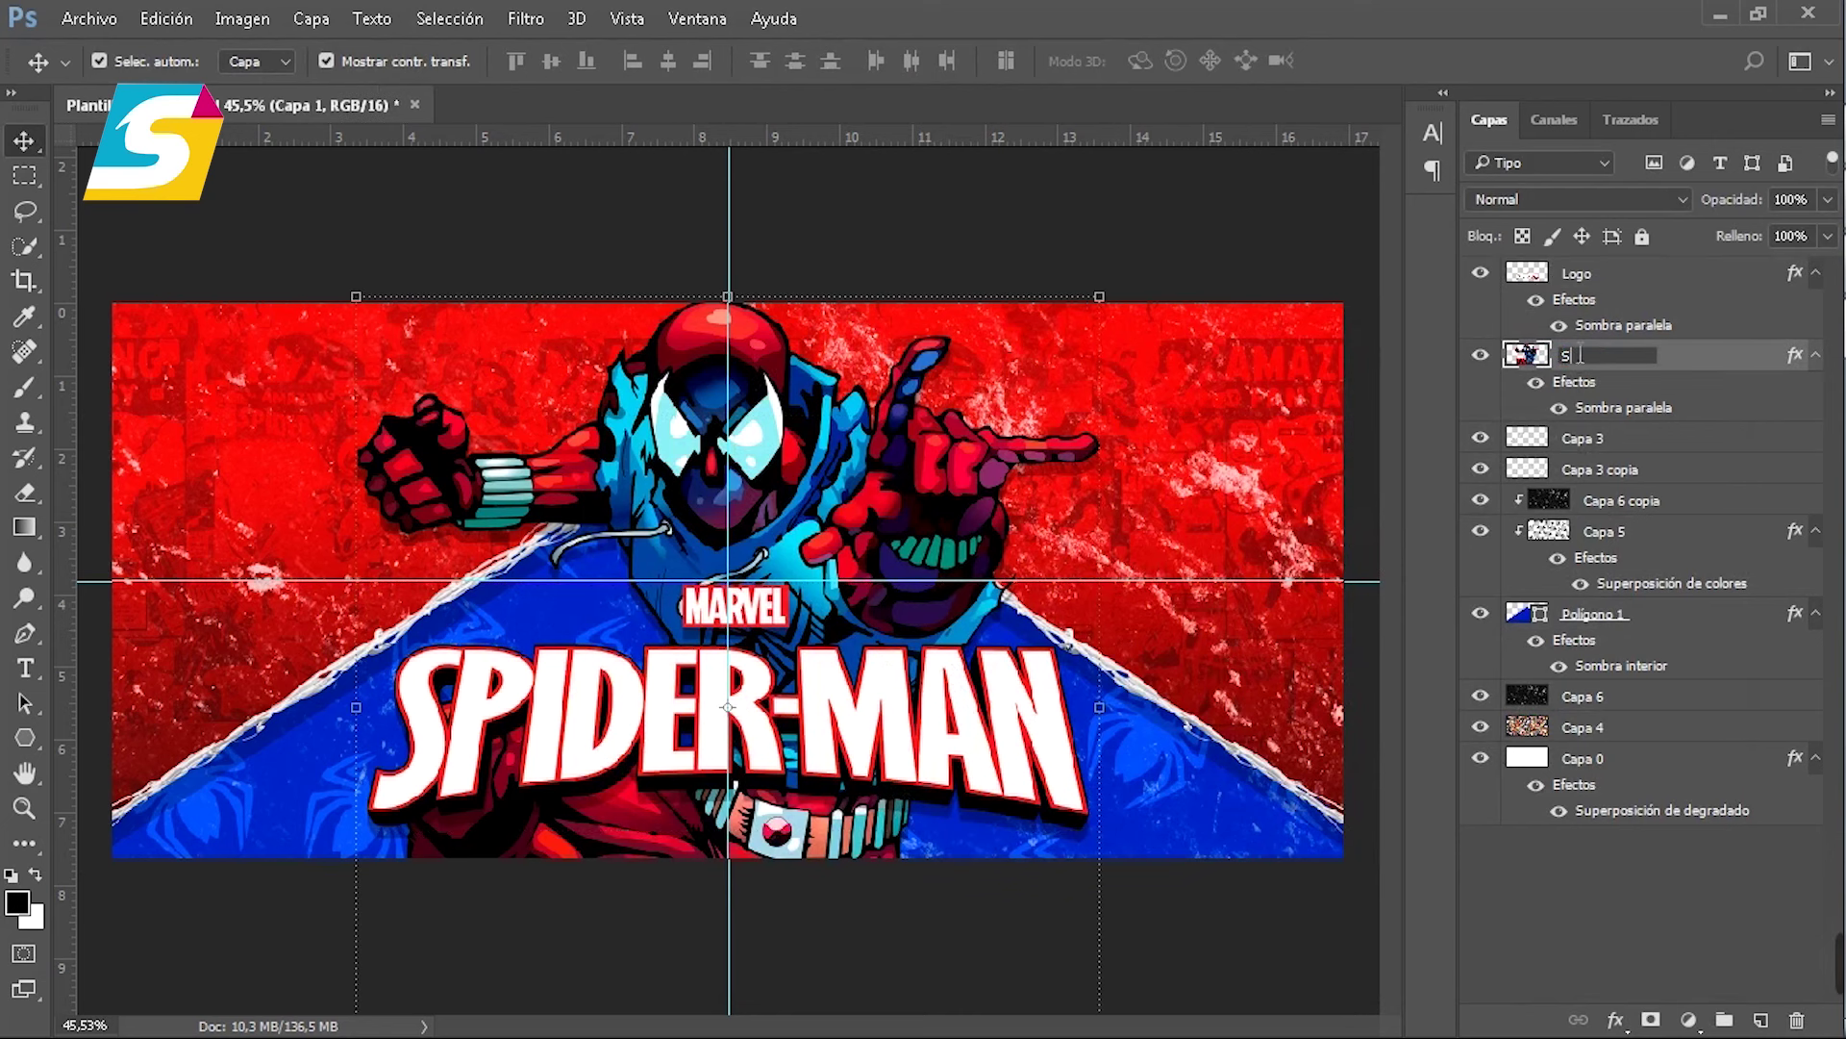
{"action": "type", "text": "piderman"}
{"action": "key", "text": "Return"}
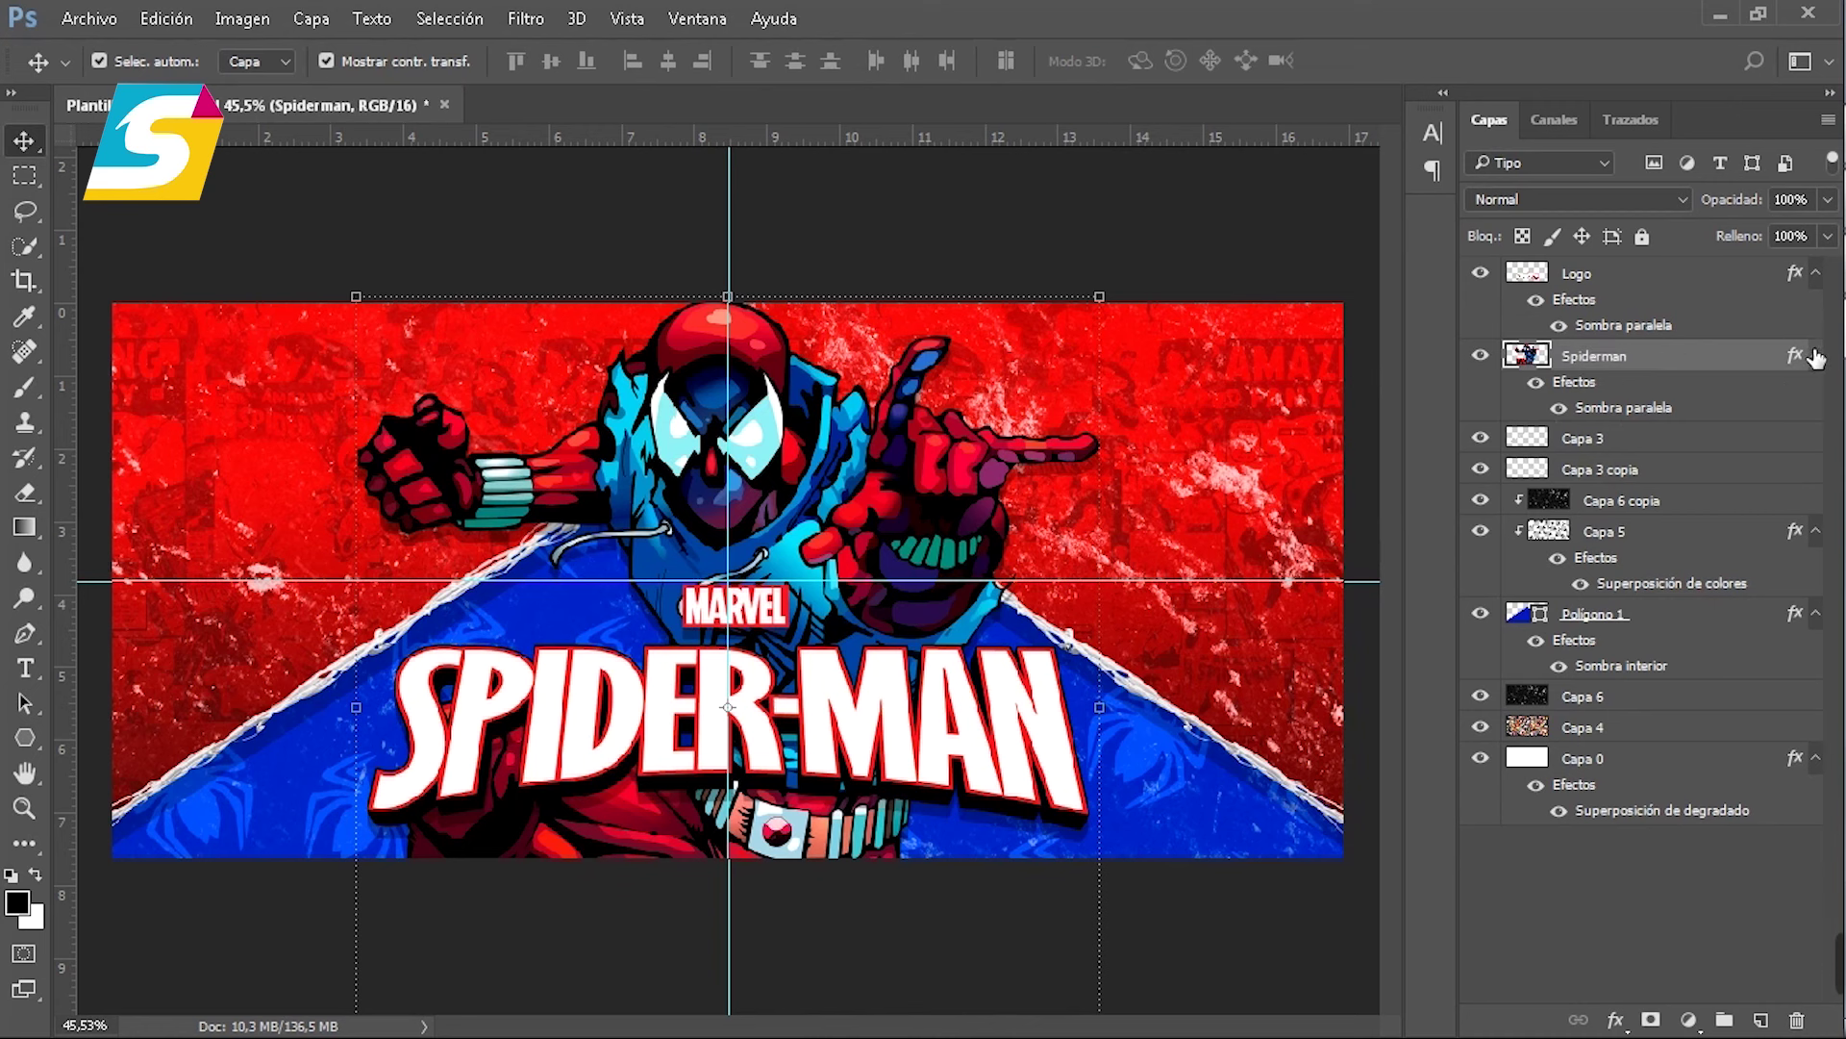
{"action": "left_click", "coordinate": [1816, 355]}
{"action": "left_click", "coordinate": [1816, 273]}
Step: Name the two web layers Telaraña, the texture copy Textura and the spider pattern Patron
{"action": "double_click", "coordinate": [1582, 335]}
{"action": "type", "text": "Telaraña"}
{"action": "double_click", "coordinate": [1604, 366]}
{"action": "type", "text": "Telaraña"}
{"action": "double_click", "coordinate": [1623, 397]}
{"action": "type", "text": "Textura"}
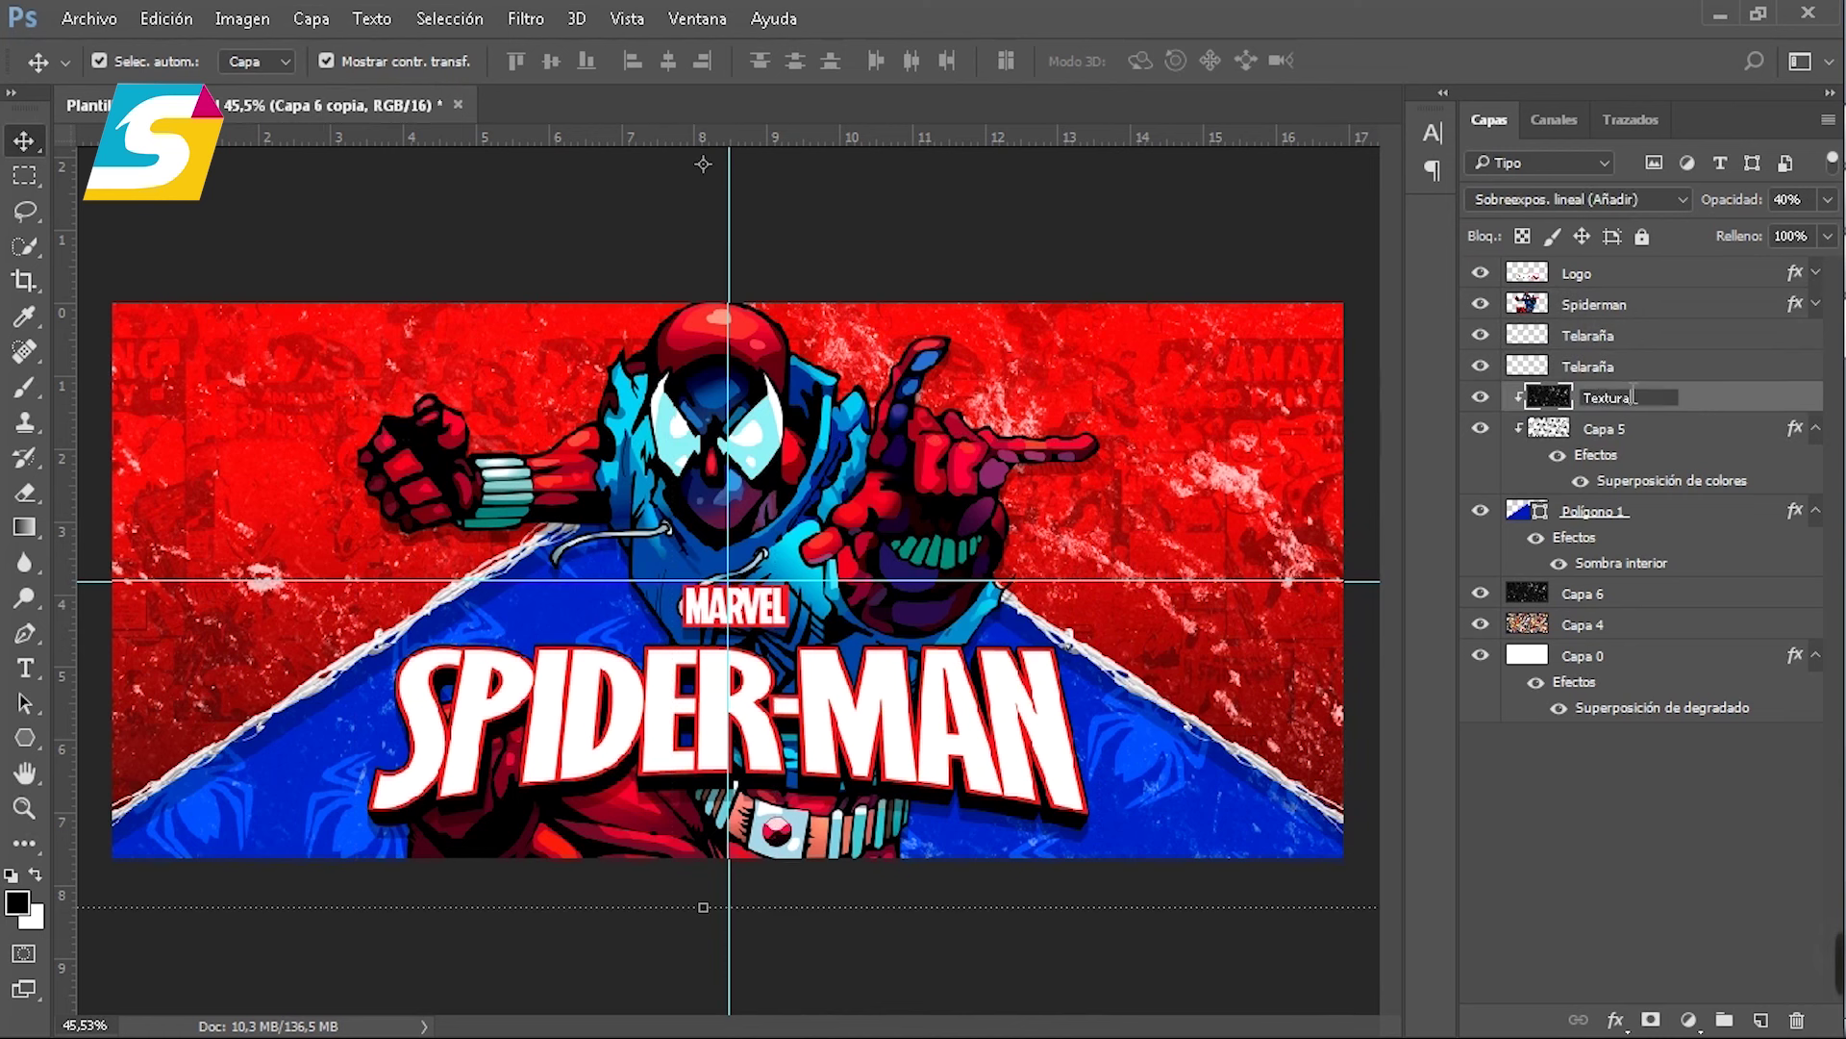
{"action": "double_click", "coordinate": [1604, 429]}
{"action": "type", "text": "Patron"}
Step: Rename the triangle, dark texture, comic wallpaper and base layers to Triangulo, Textura, Wallpaper and Fondo
{"action": "left_click", "coordinate": [1815, 427]}
{"action": "double_click", "coordinate": [1592, 511]}
{"action": "type", "text": "Triangulo"}
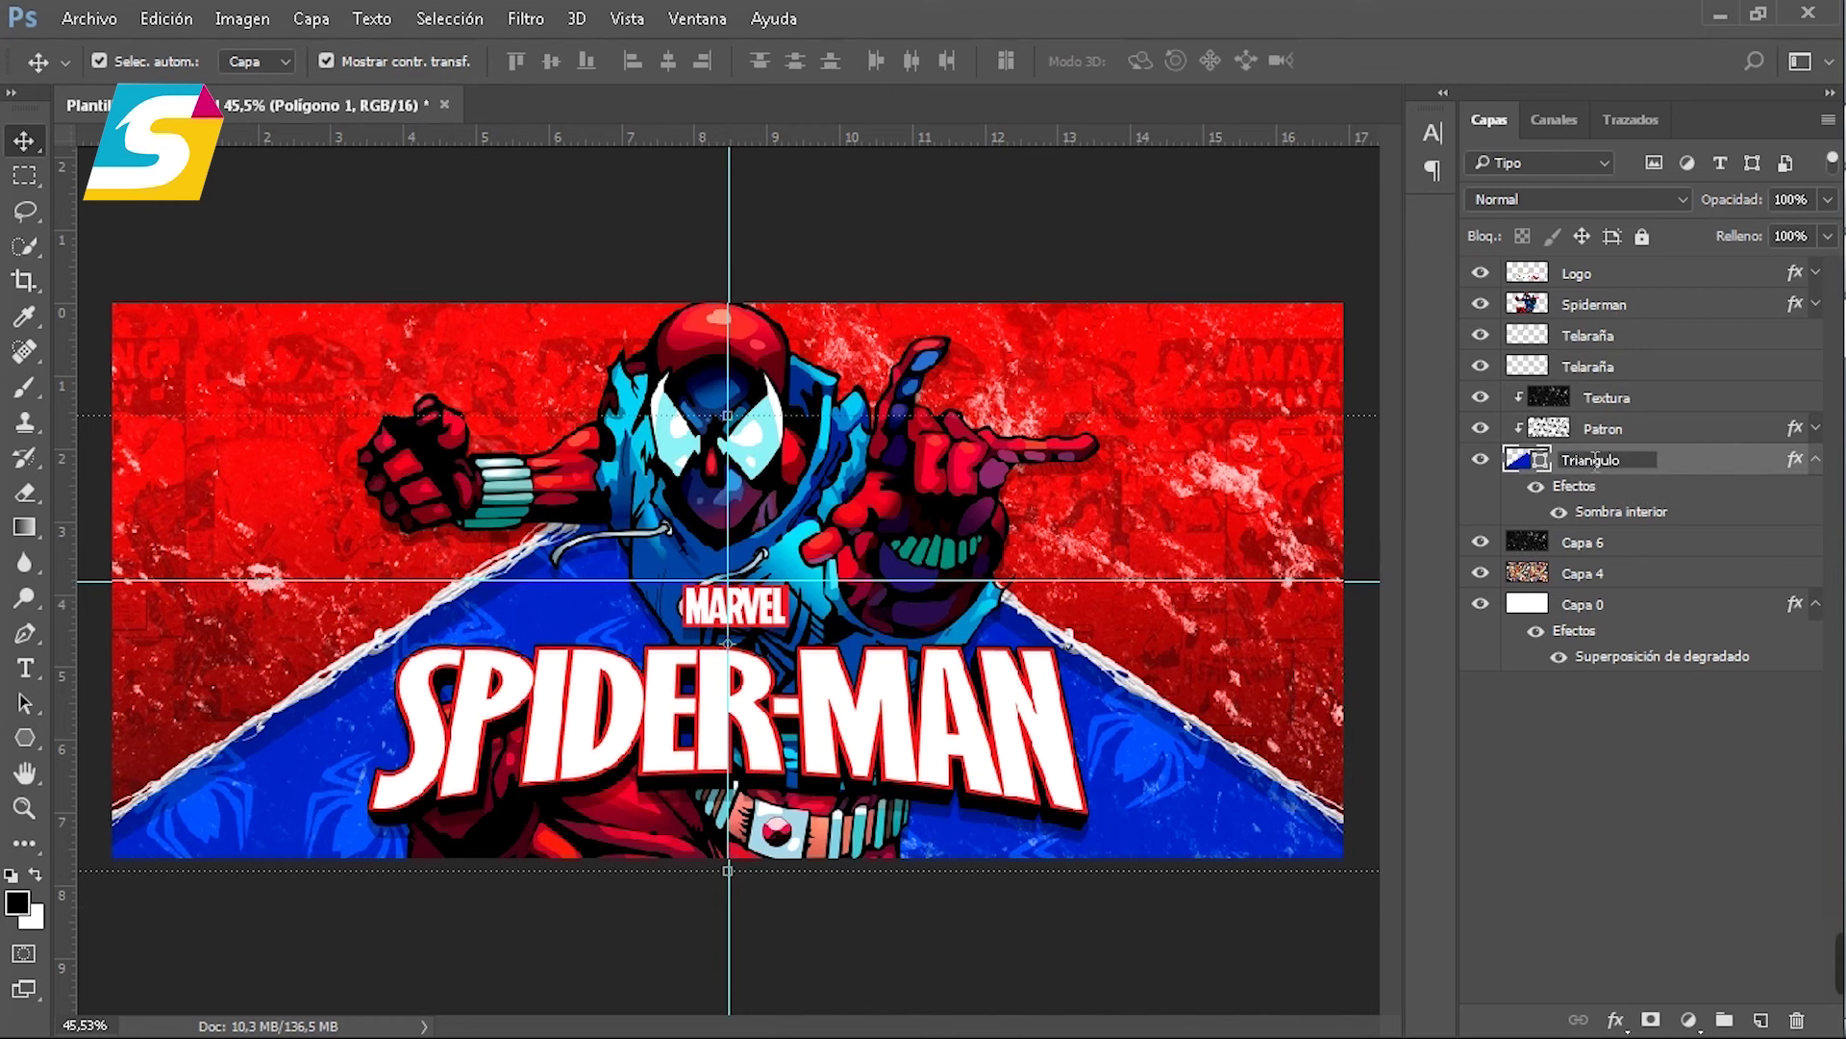
{"action": "left_click", "coordinate": [1816, 458]}
{"action": "double_click", "coordinate": [1591, 491]}
{"action": "type", "text": "Textura"}
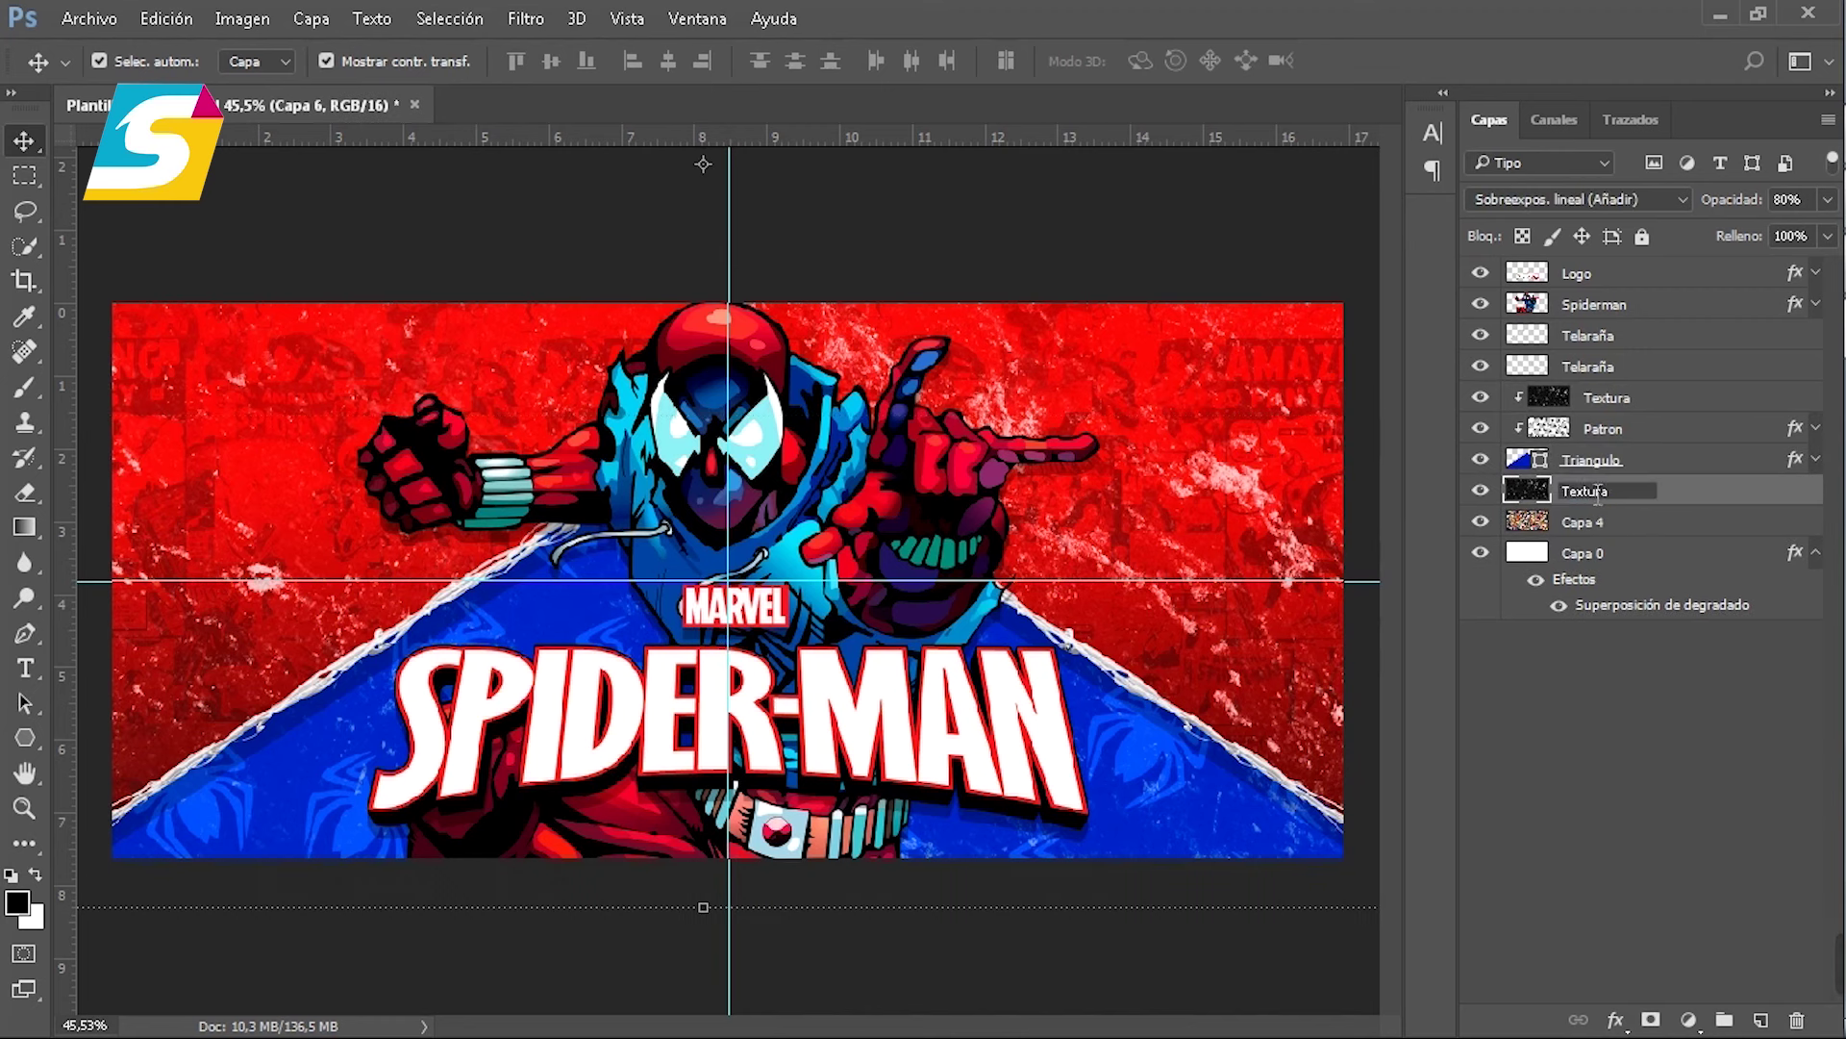
{"action": "double_click", "coordinate": [1584, 522]}
{"action": "type", "text": "Wall"}
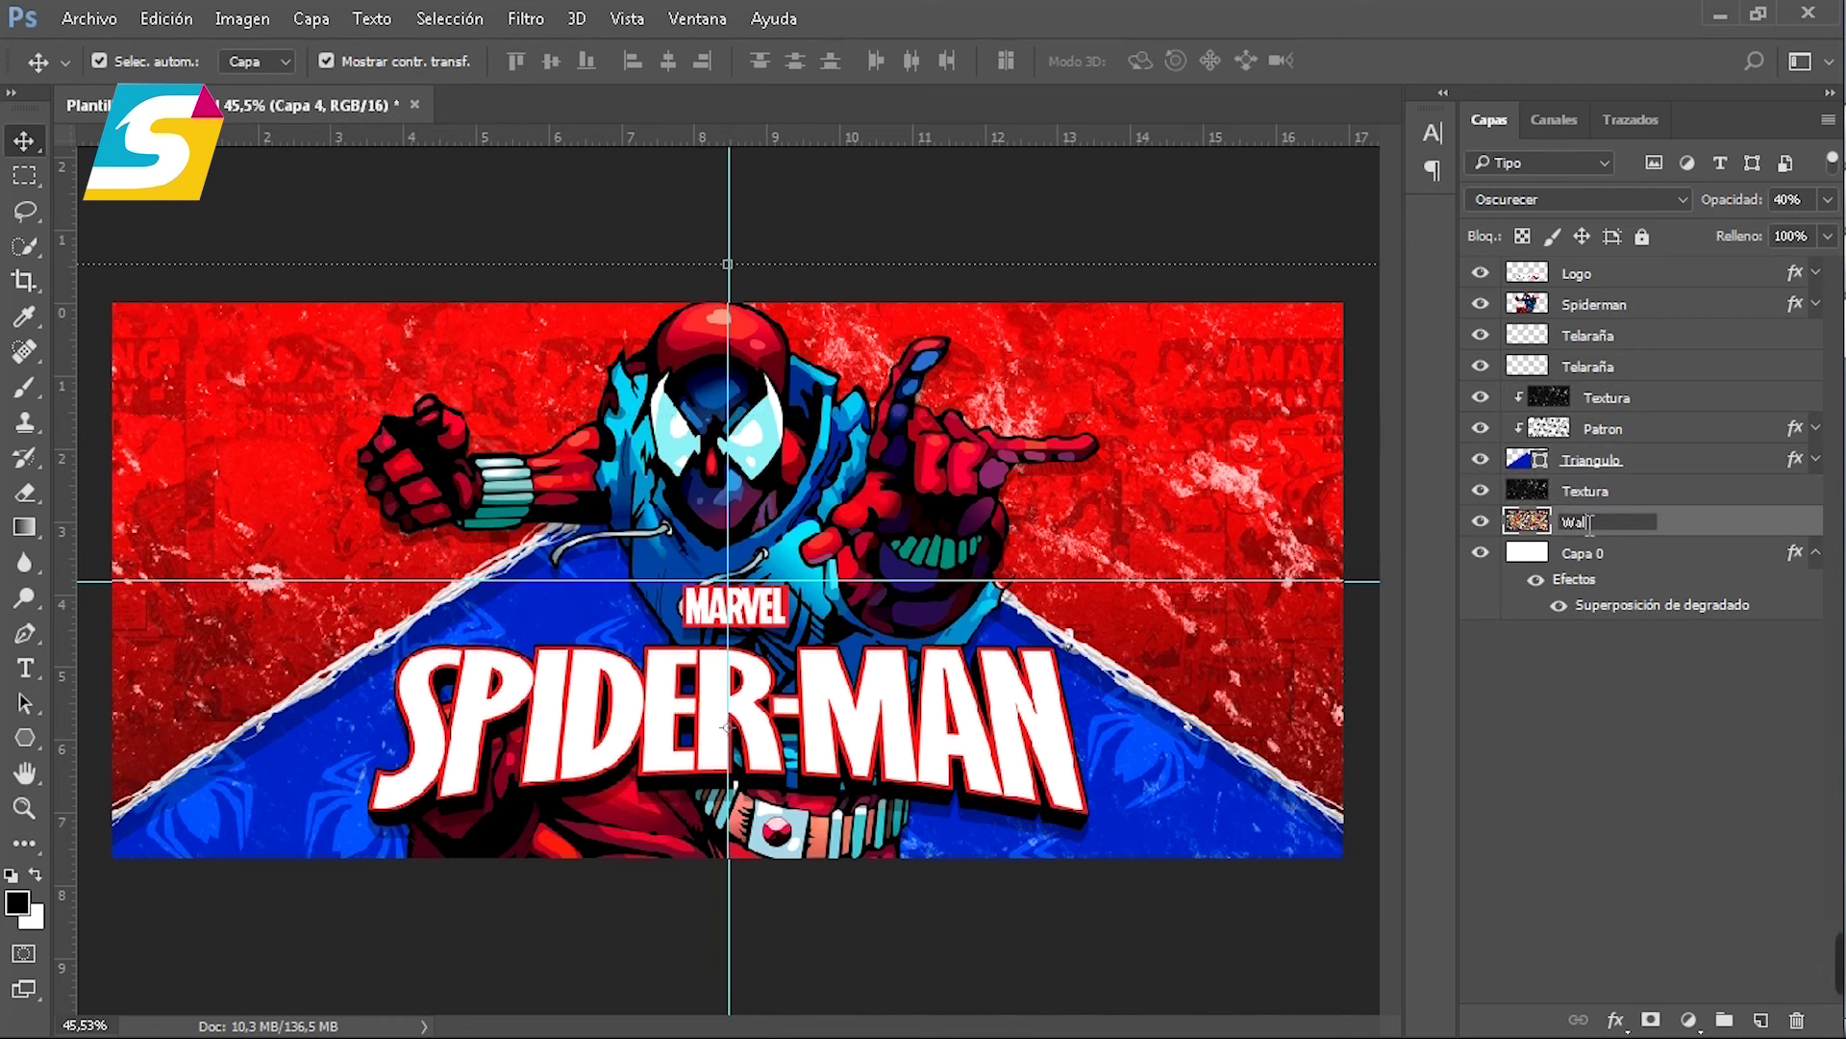
{"action": "type", "text": "paper"}
{"action": "double_click", "coordinate": [1585, 553]}
{"action": "type", "text": "Fondo"}
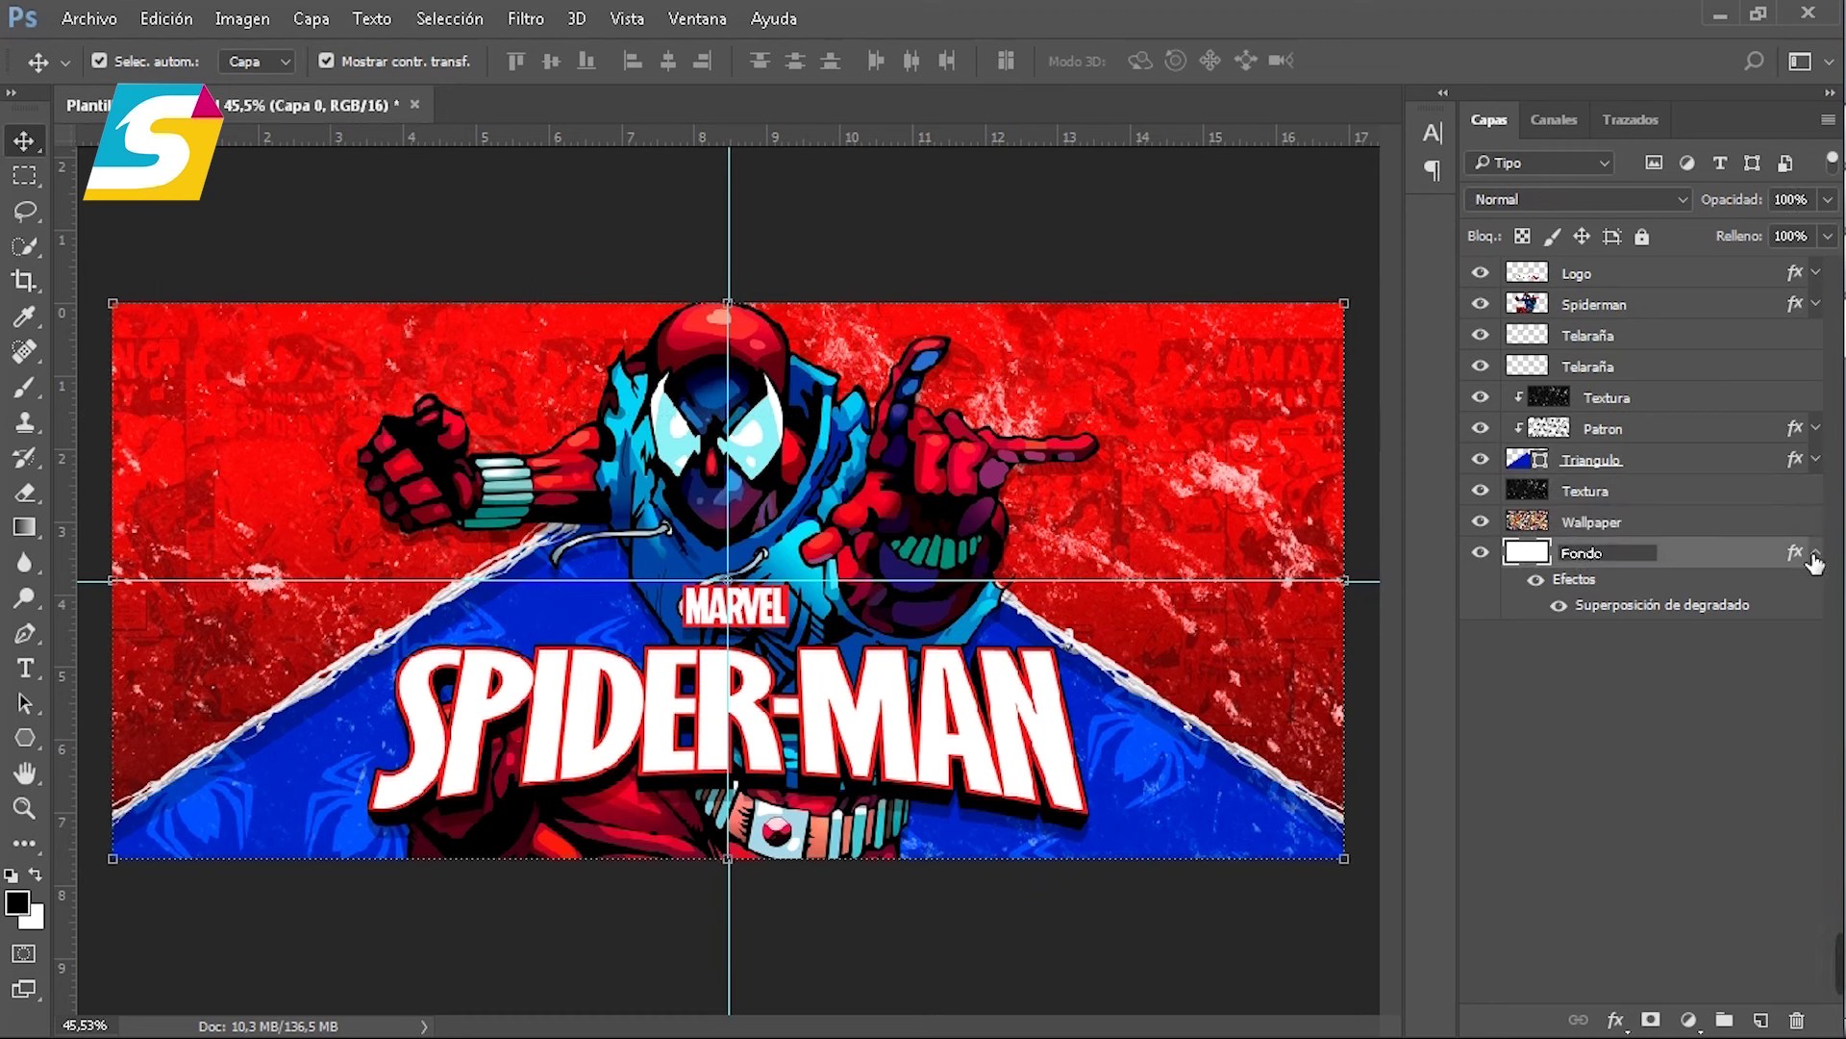
{"action": "left_click", "coordinate": [1815, 553]}
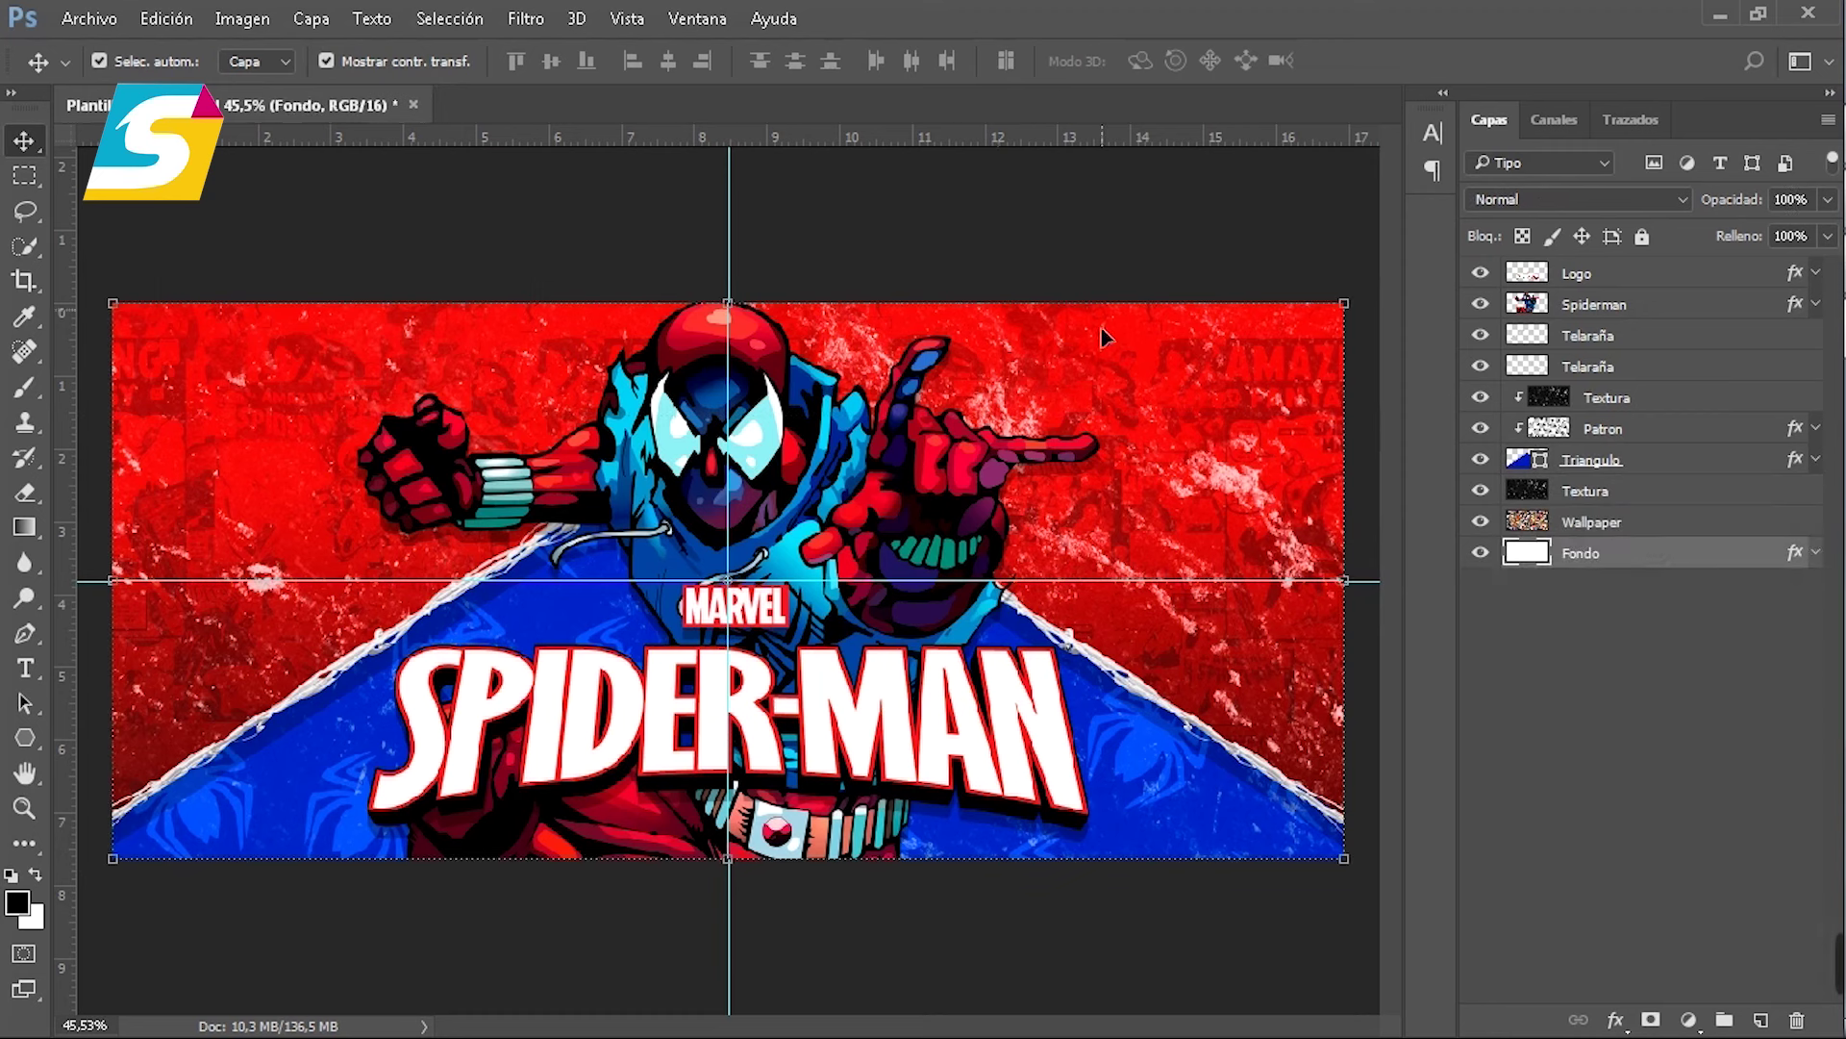
{"action": "left_click", "coordinate": [1648, 462]}
Step: Group the Telaraña, Textura, Patron and Triangulo layers into a group named Triangulo
{"action": "left_click", "coordinate": [1634, 338], "text": "shift"}
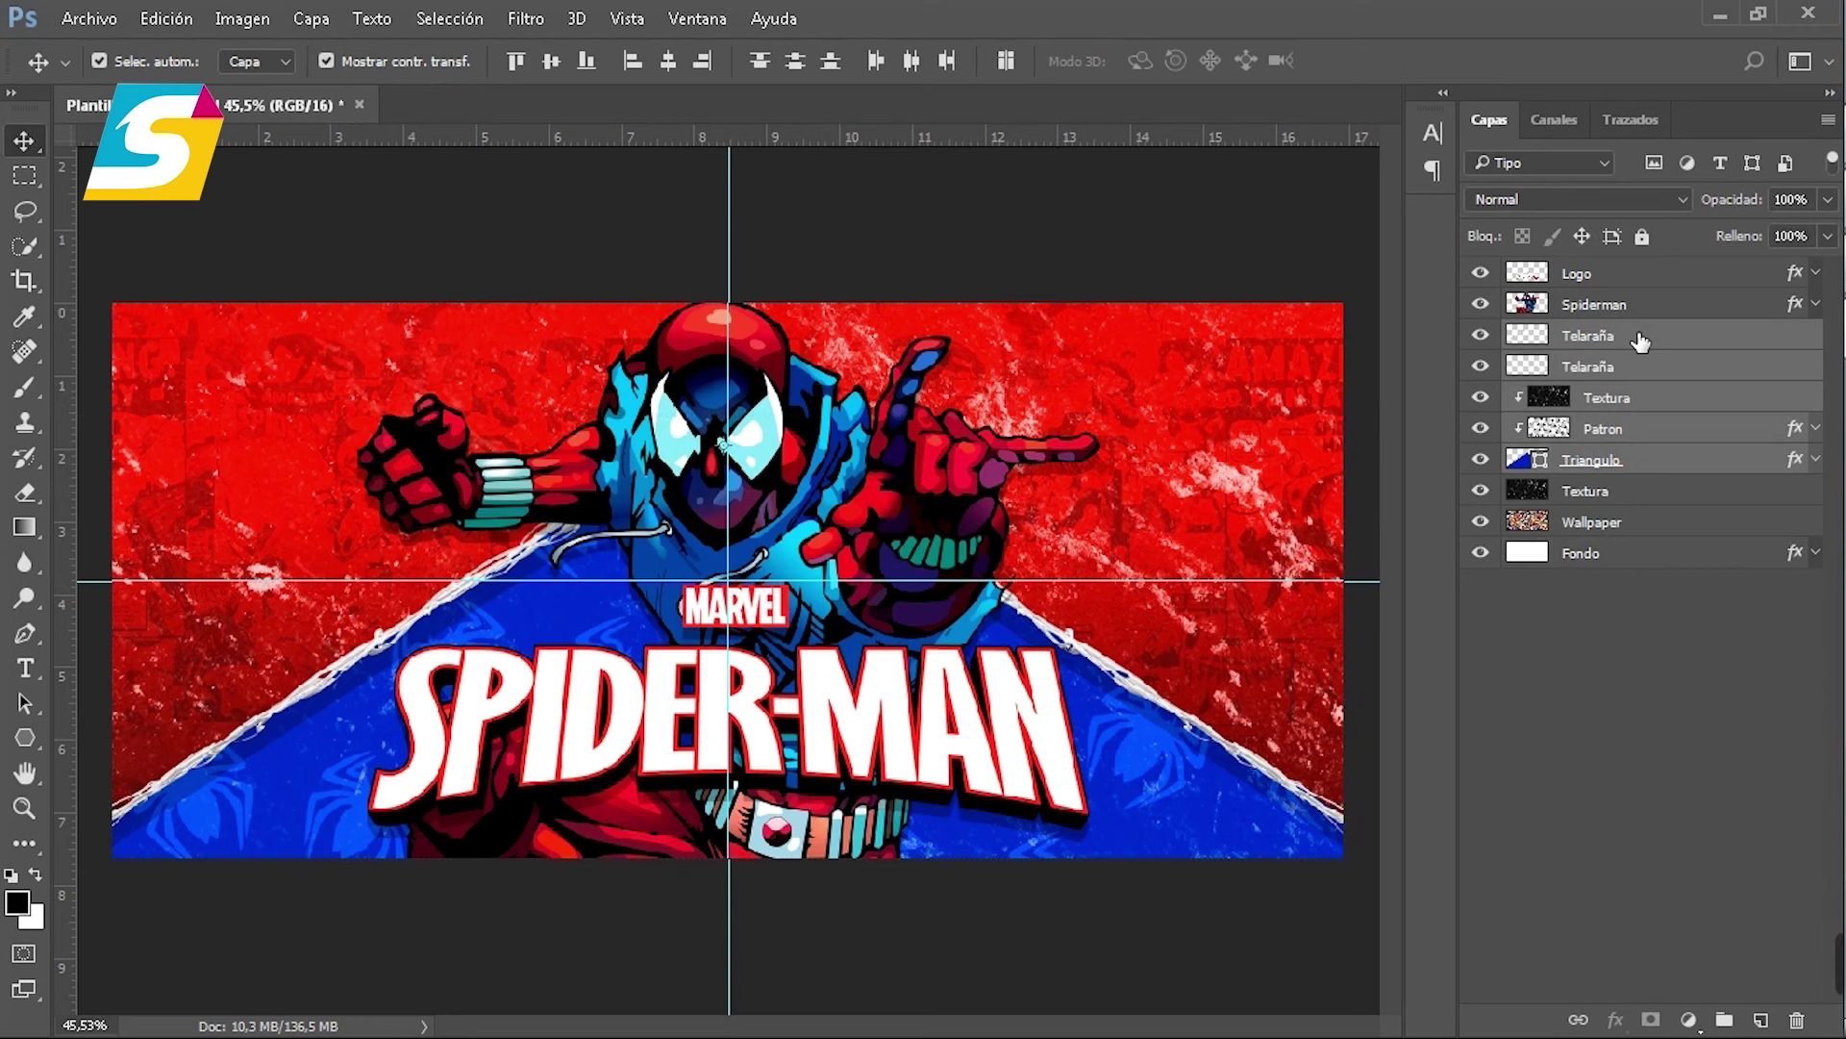
{"action": "left_click_drag", "start_coordinate": [1640, 341], "coordinate": [1727, 1018]}
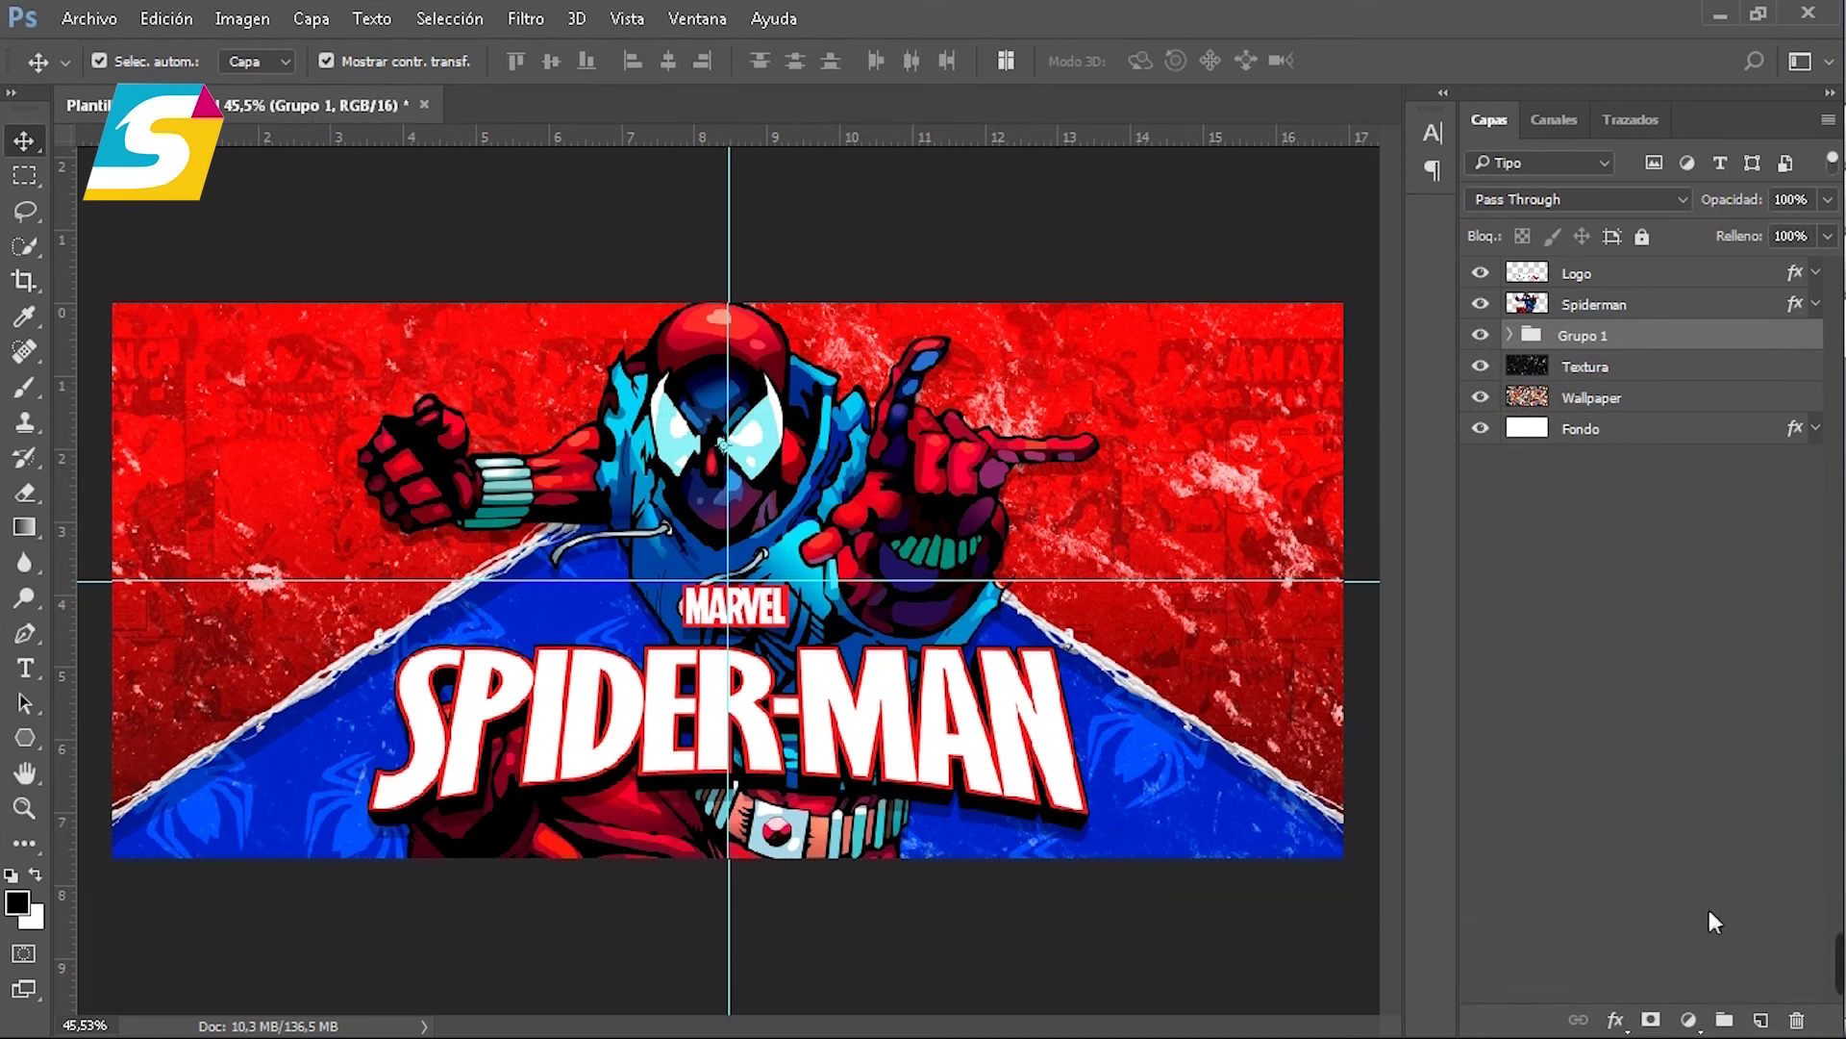
{"action": "double_click", "coordinate": [1577, 338]}
{"action": "type", "text": "Triangulo"}
{"action": "left_click", "coordinate": [1704, 344]}
Step: Group Triangulo with Textura, Wallpaper and Fondo into an outer Fondo group, then check and collapse it
{"action": "left_click", "coordinate": [1651, 429], "text": "shift"}
{"action": "left_click_drag", "start_coordinate": [1646, 347], "coordinate": [1717, 1011]}
{"action": "double_click", "coordinate": [1578, 336]}
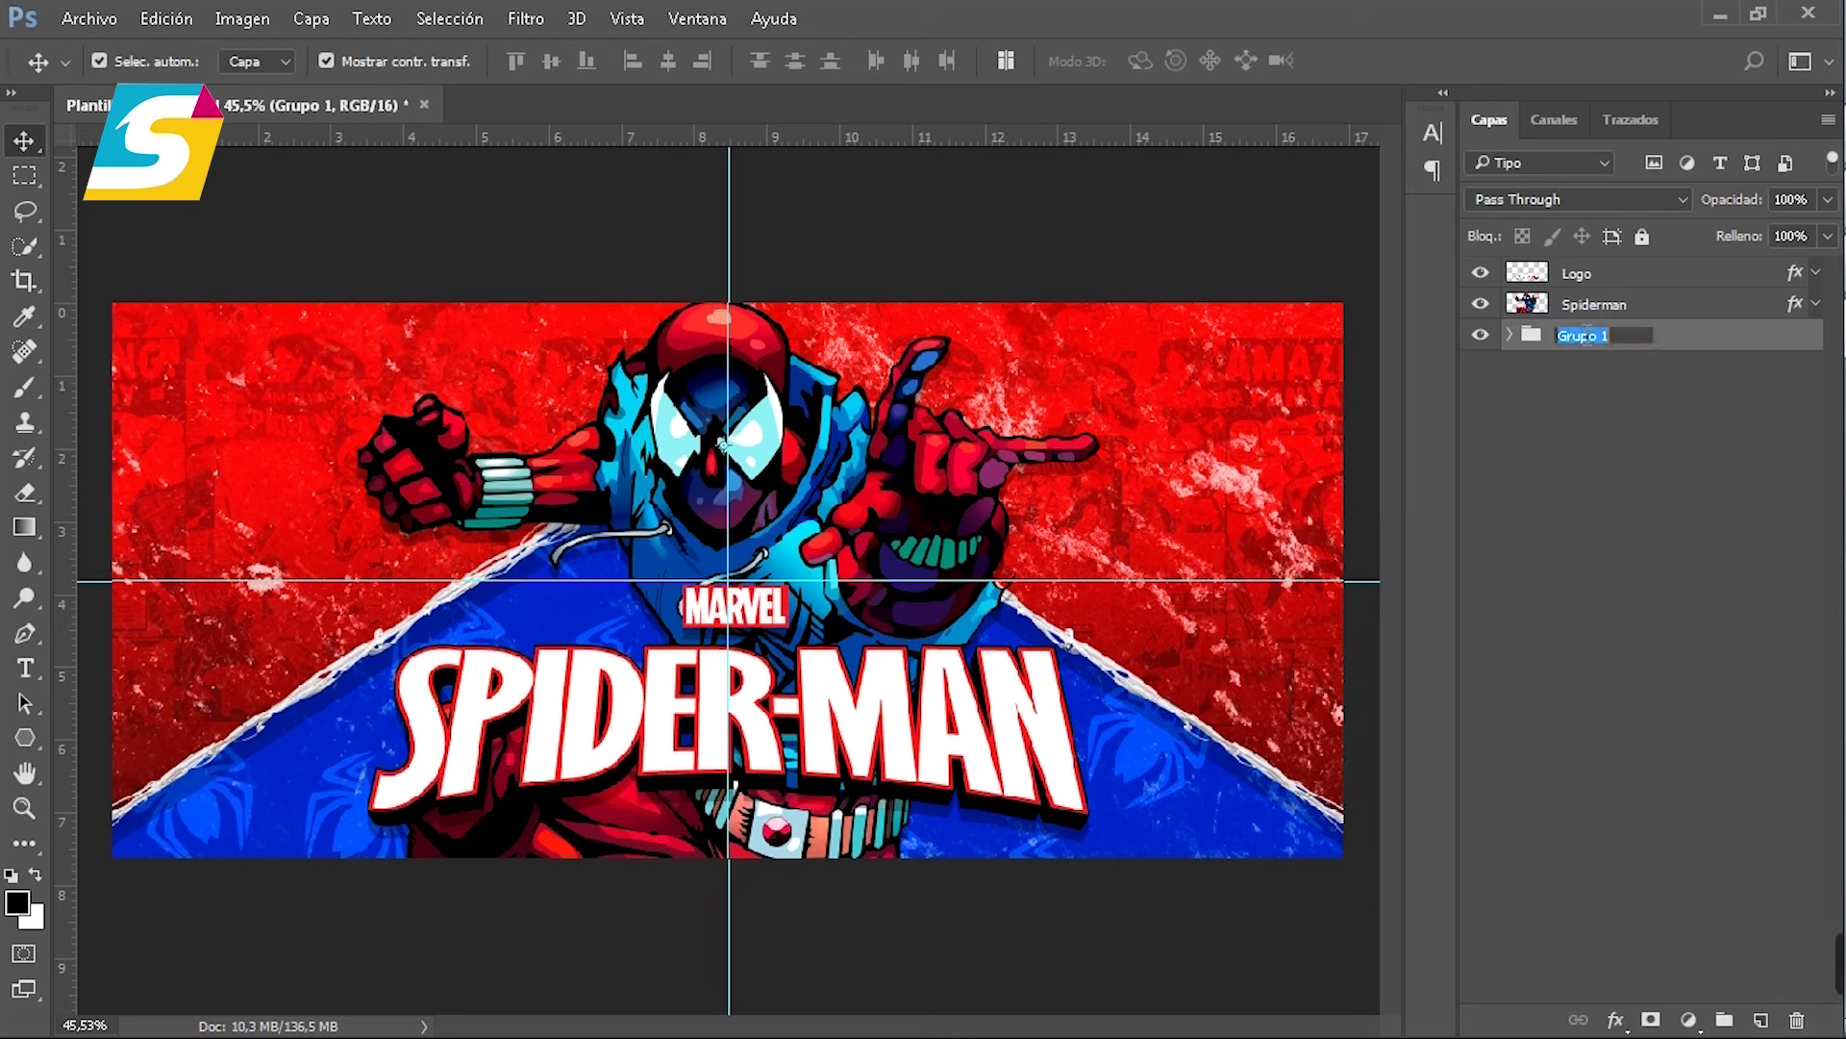
{"action": "type", "text": "Fondo"}
{"action": "left_click", "coordinate": [1616, 462]}
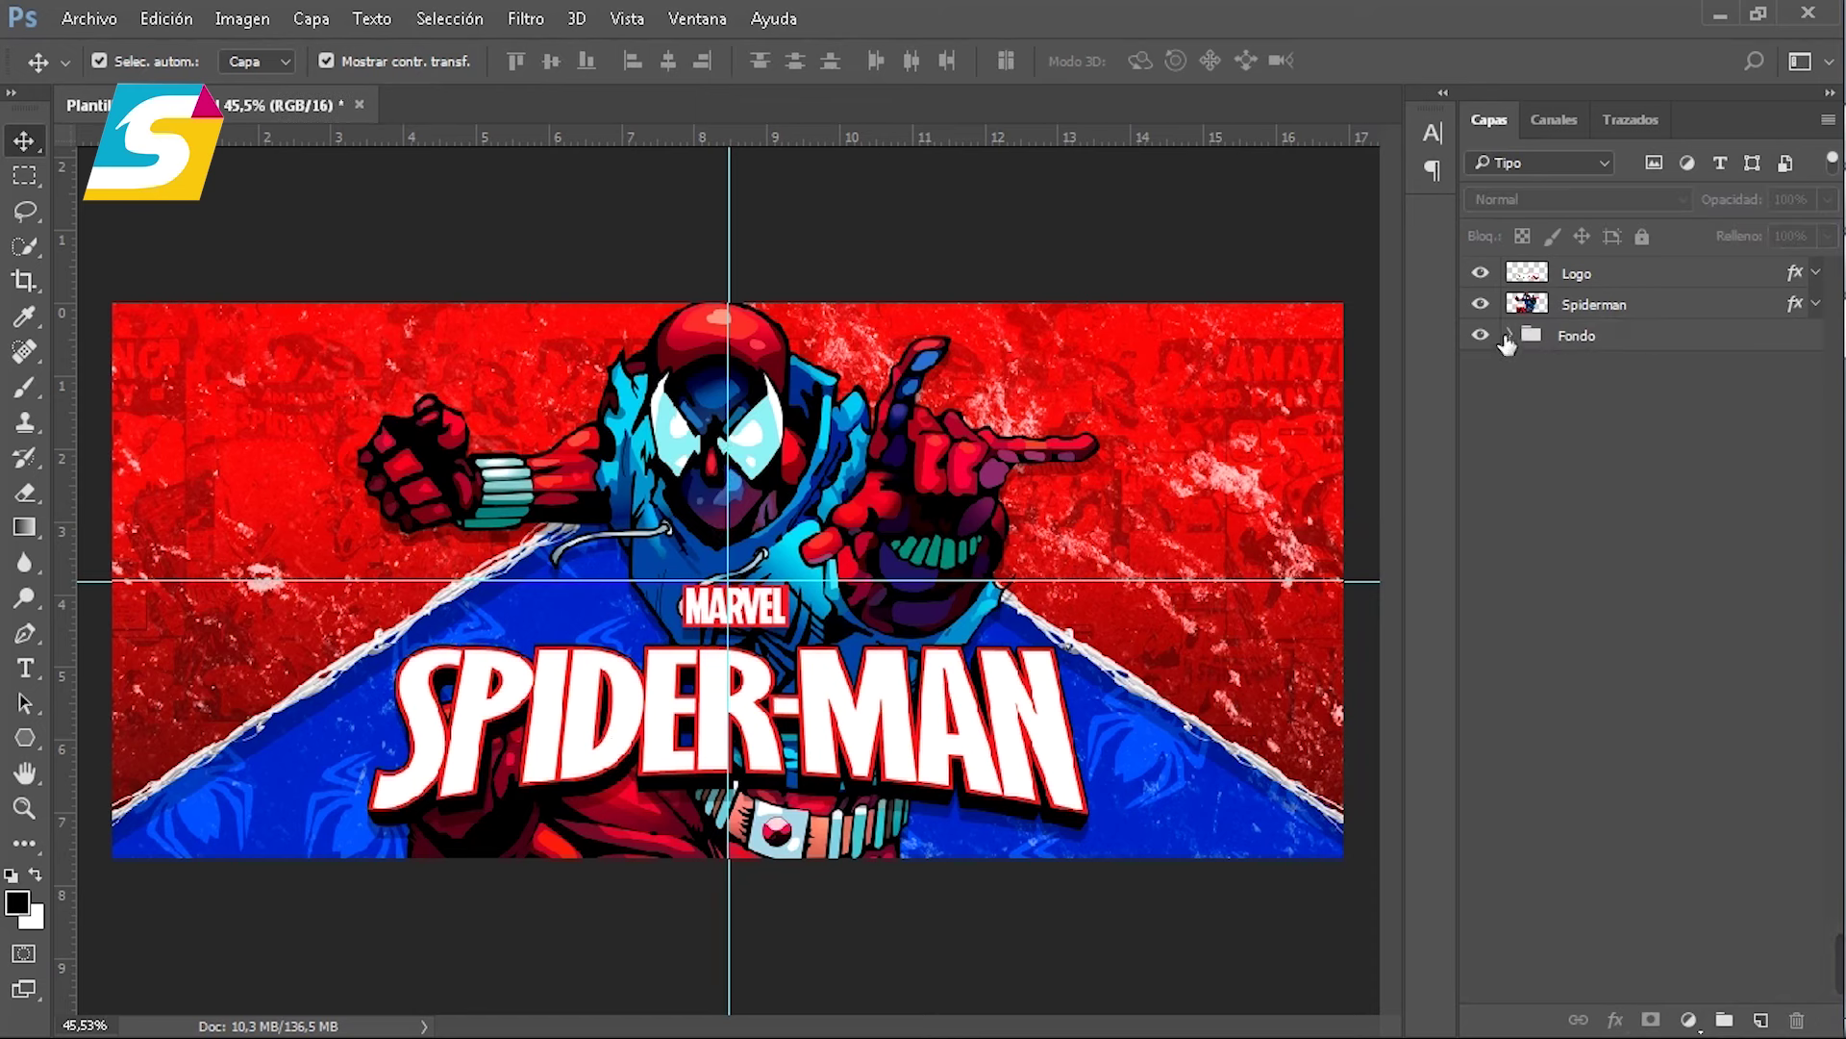
{"action": "left_click", "coordinate": [1508, 336]}
{"action": "left_click", "coordinate": [1481, 366]}
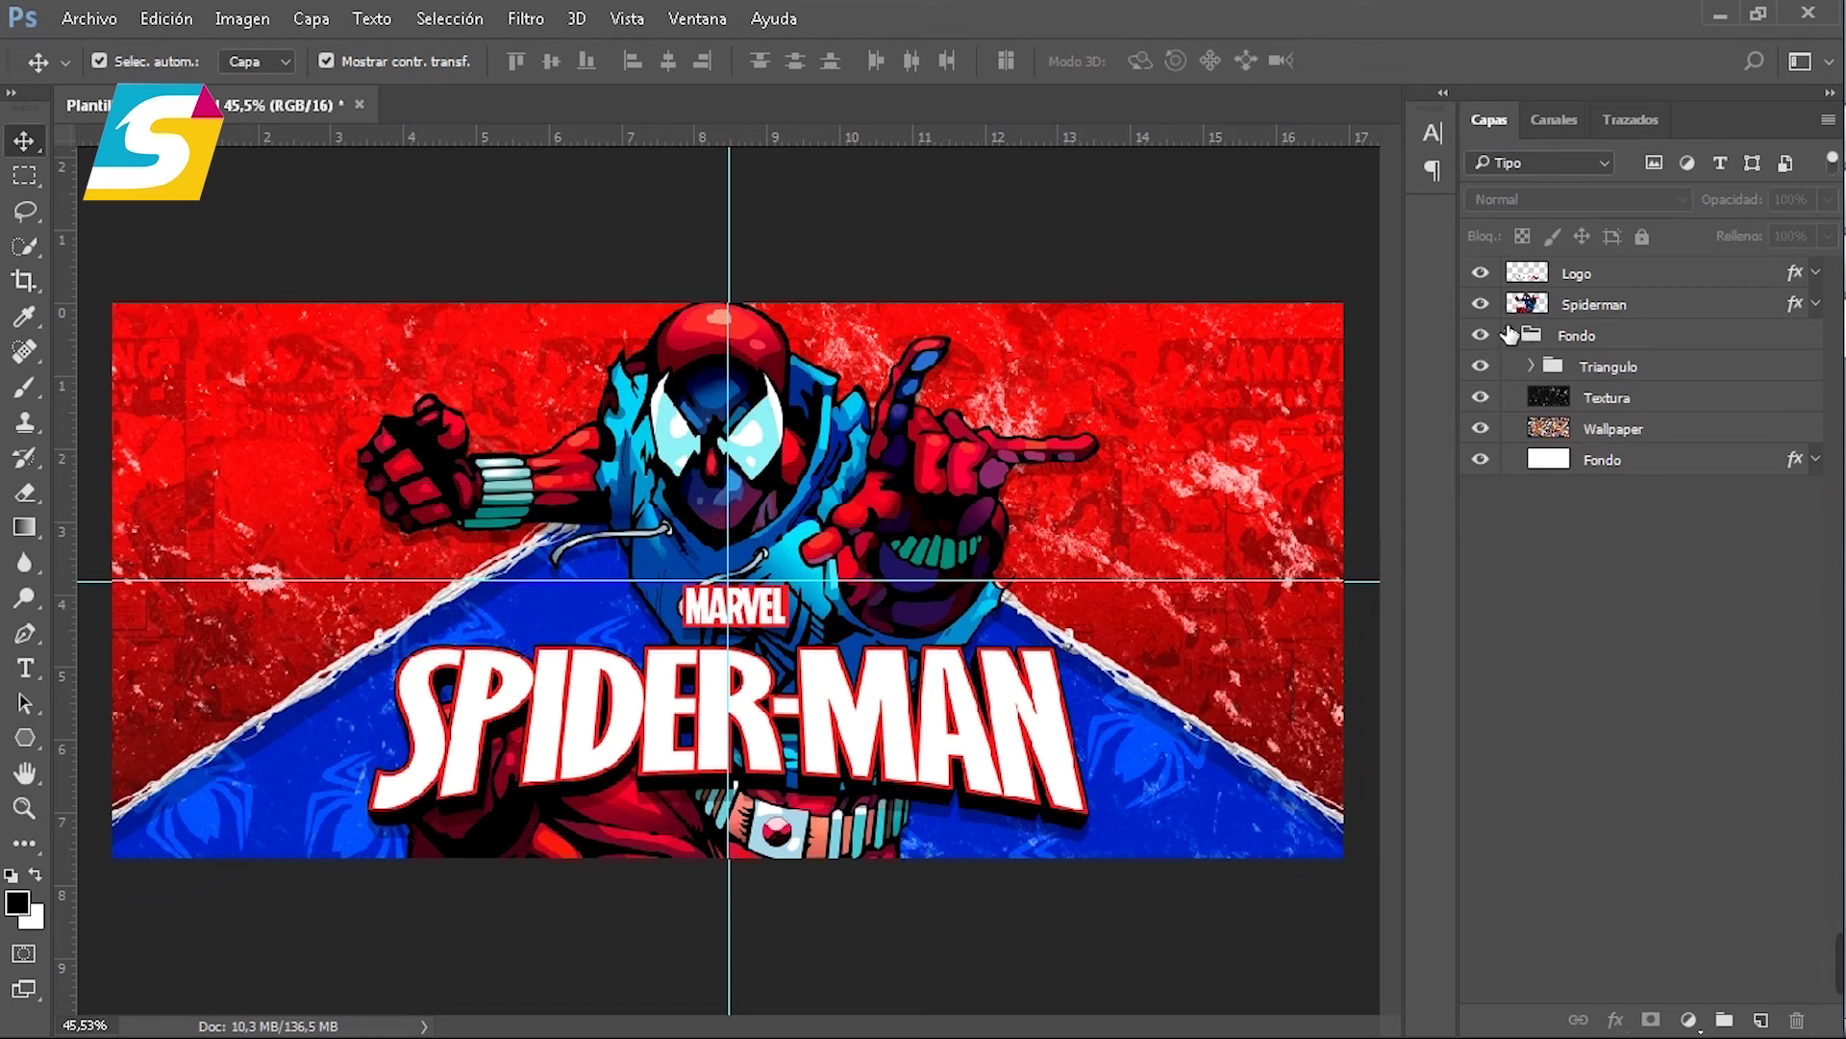
{"action": "left_click", "coordinate": [1508, 335]}
{"action": "left_click", "coordinate": [1480, 334]}
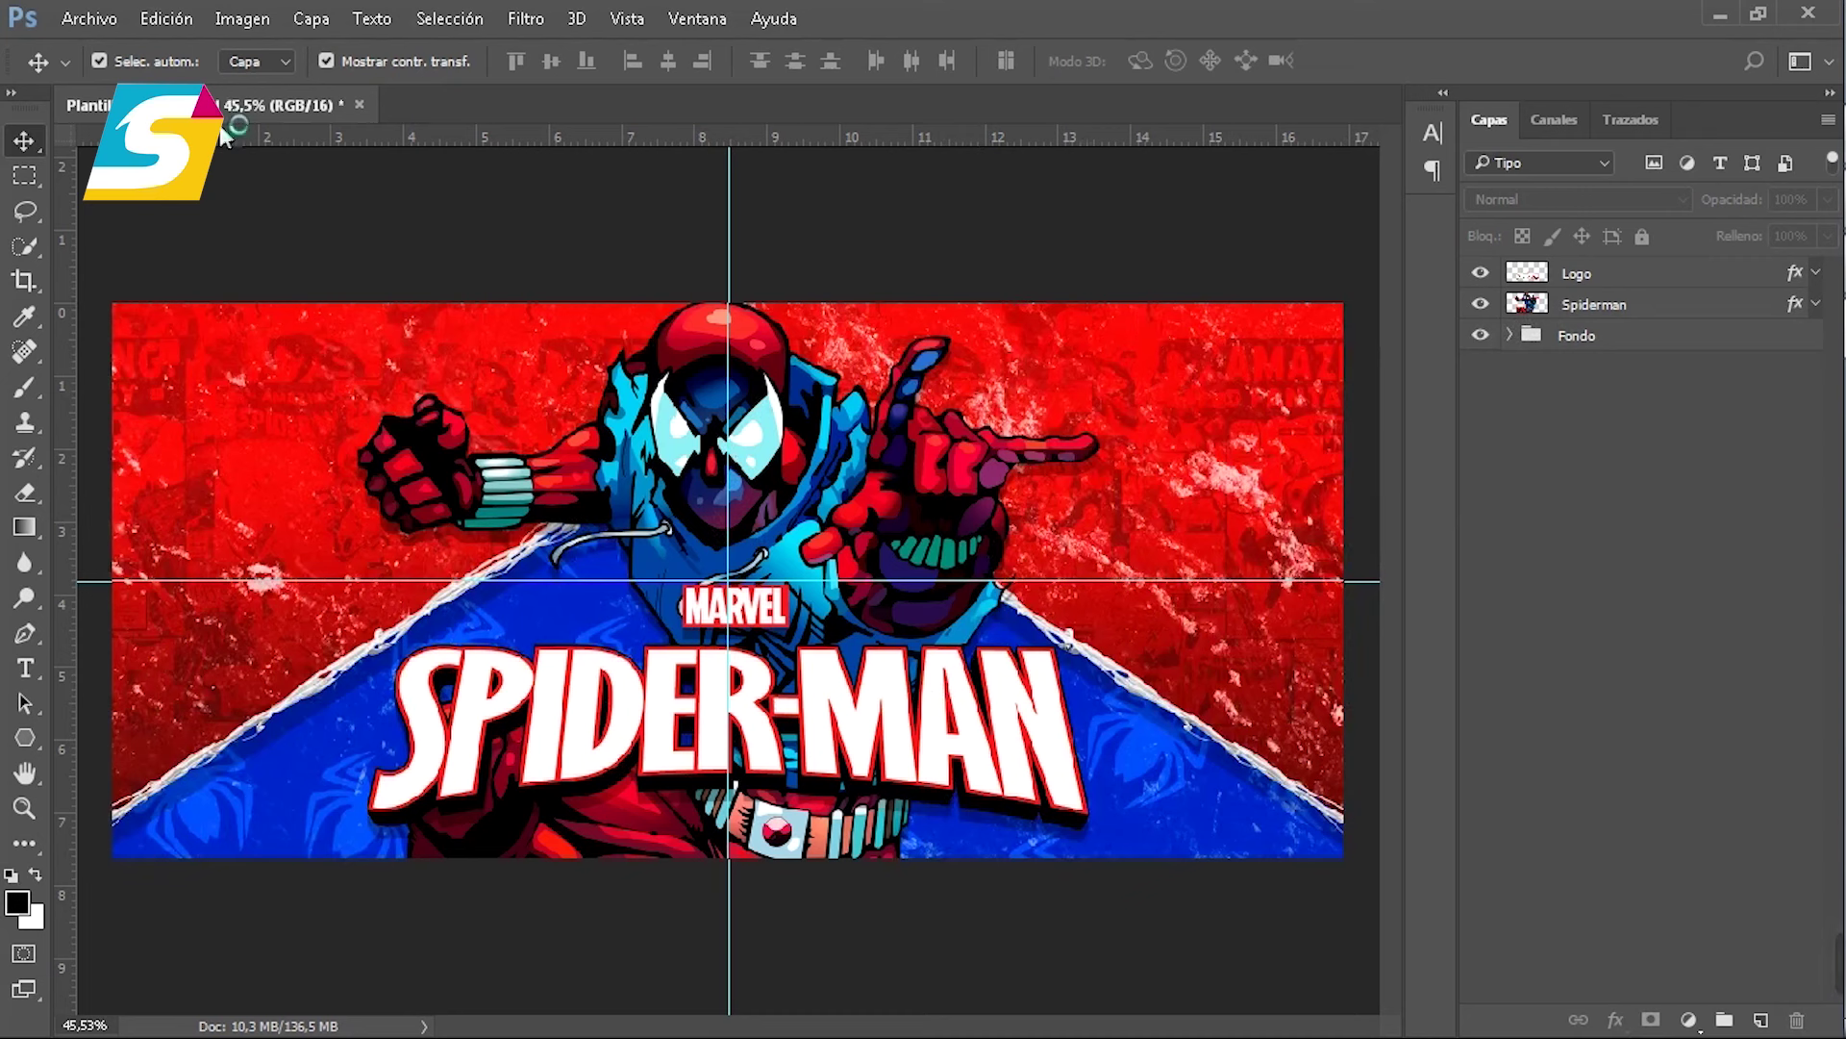
Step: Save the banner as the layered PSD 'Plantilla Spiderman' with maximum compatibility
{"action": "left_click", "coordinate": [94, 21]}
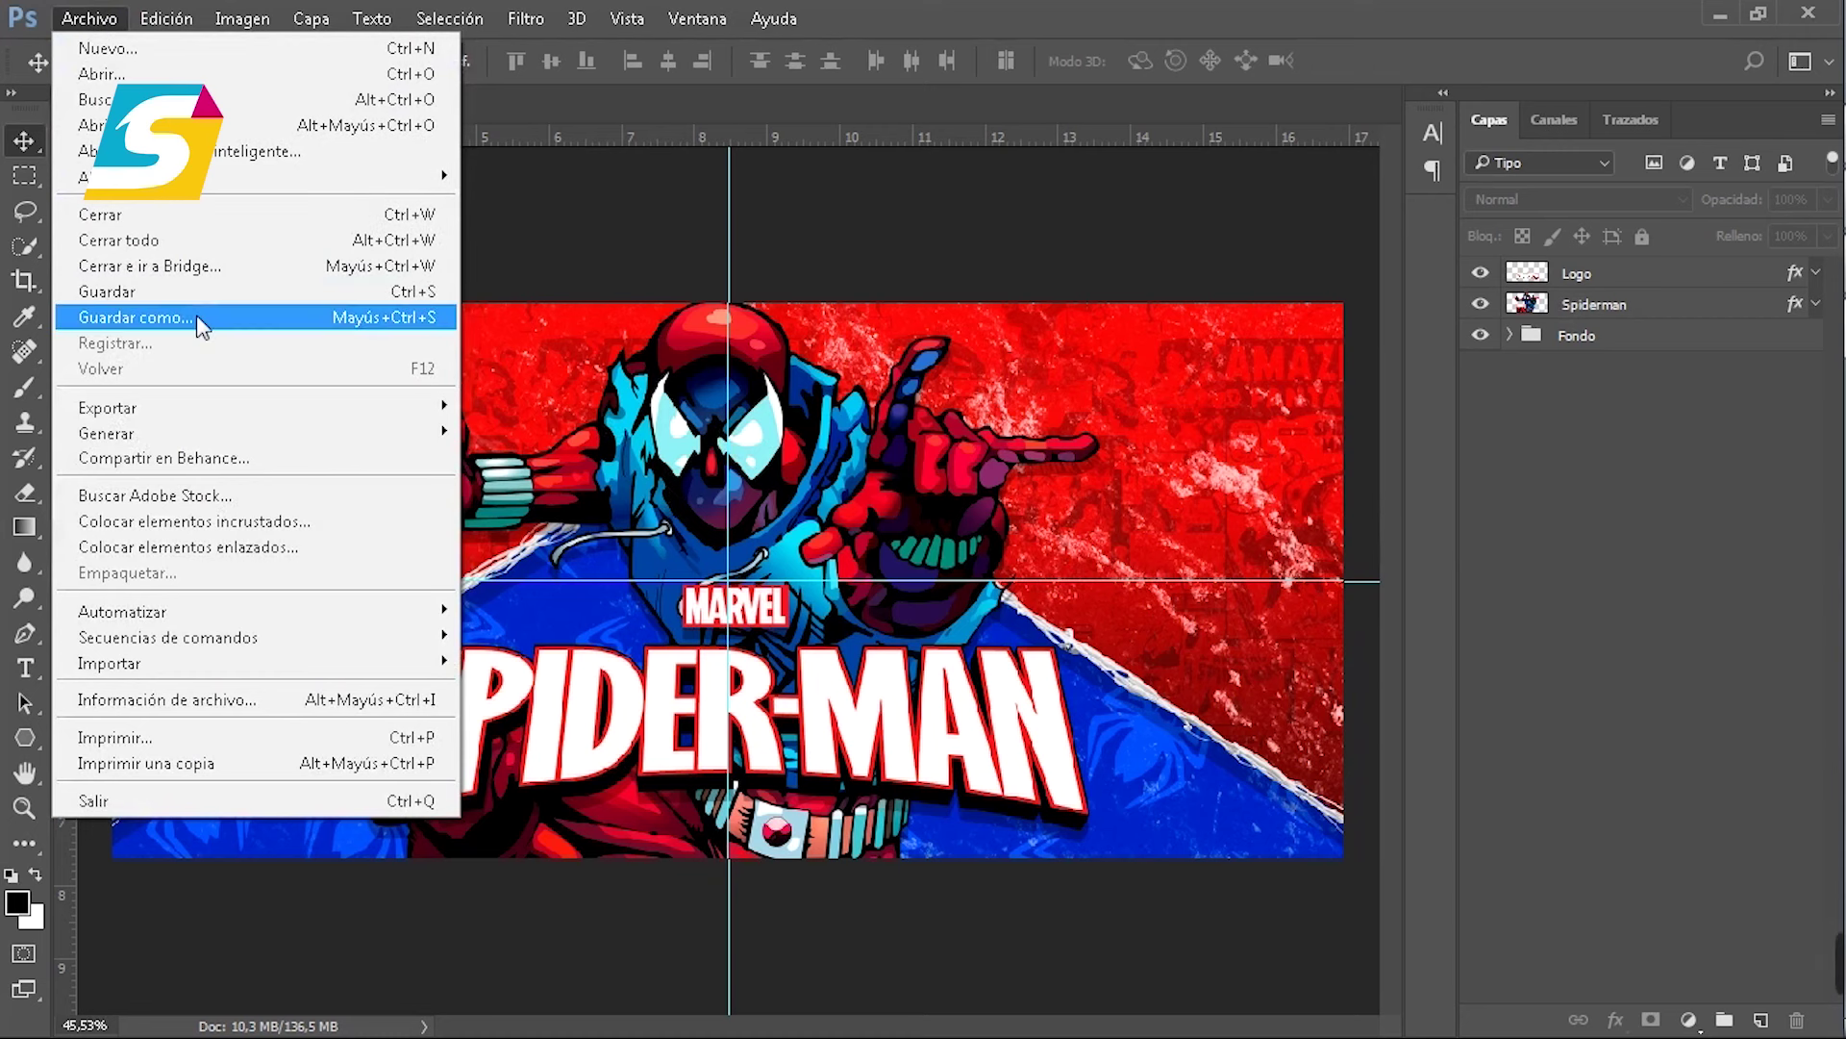
{"action": "left_click", "coordinate": [196, 314]}
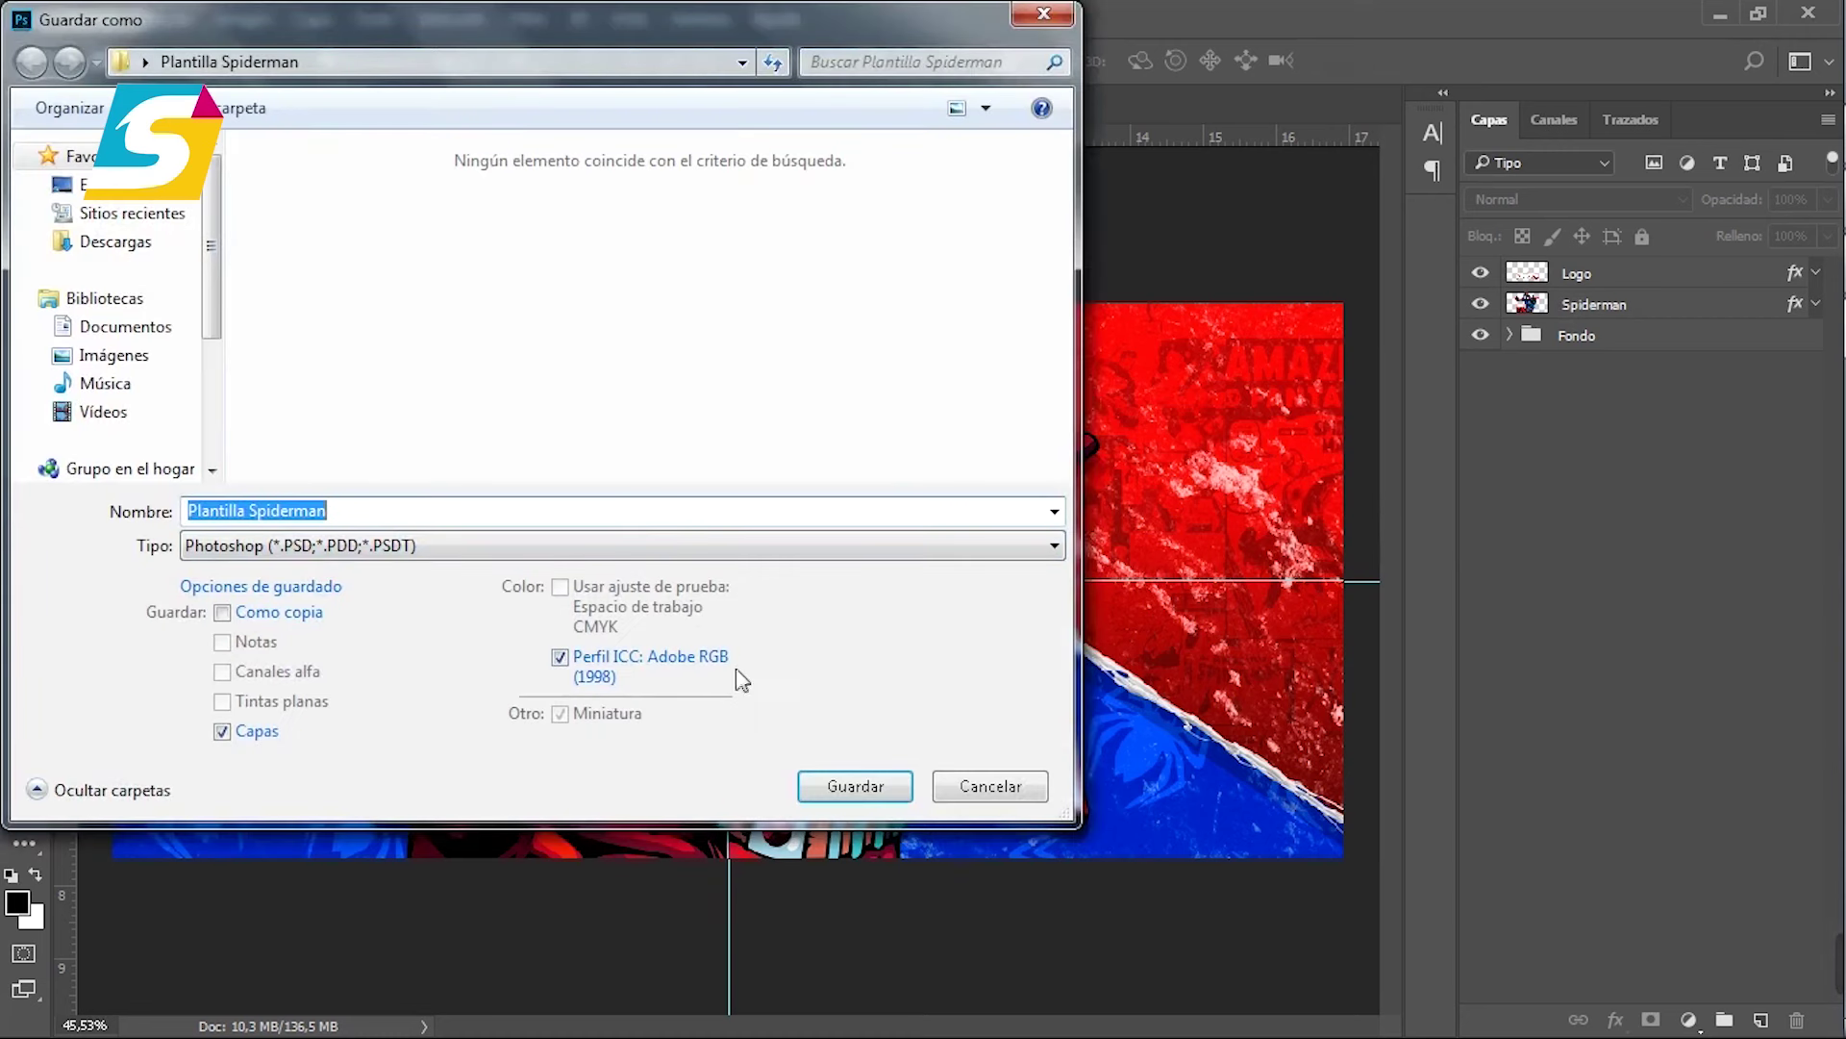
{"action": "left_click", "coordinate": [845, 787]}
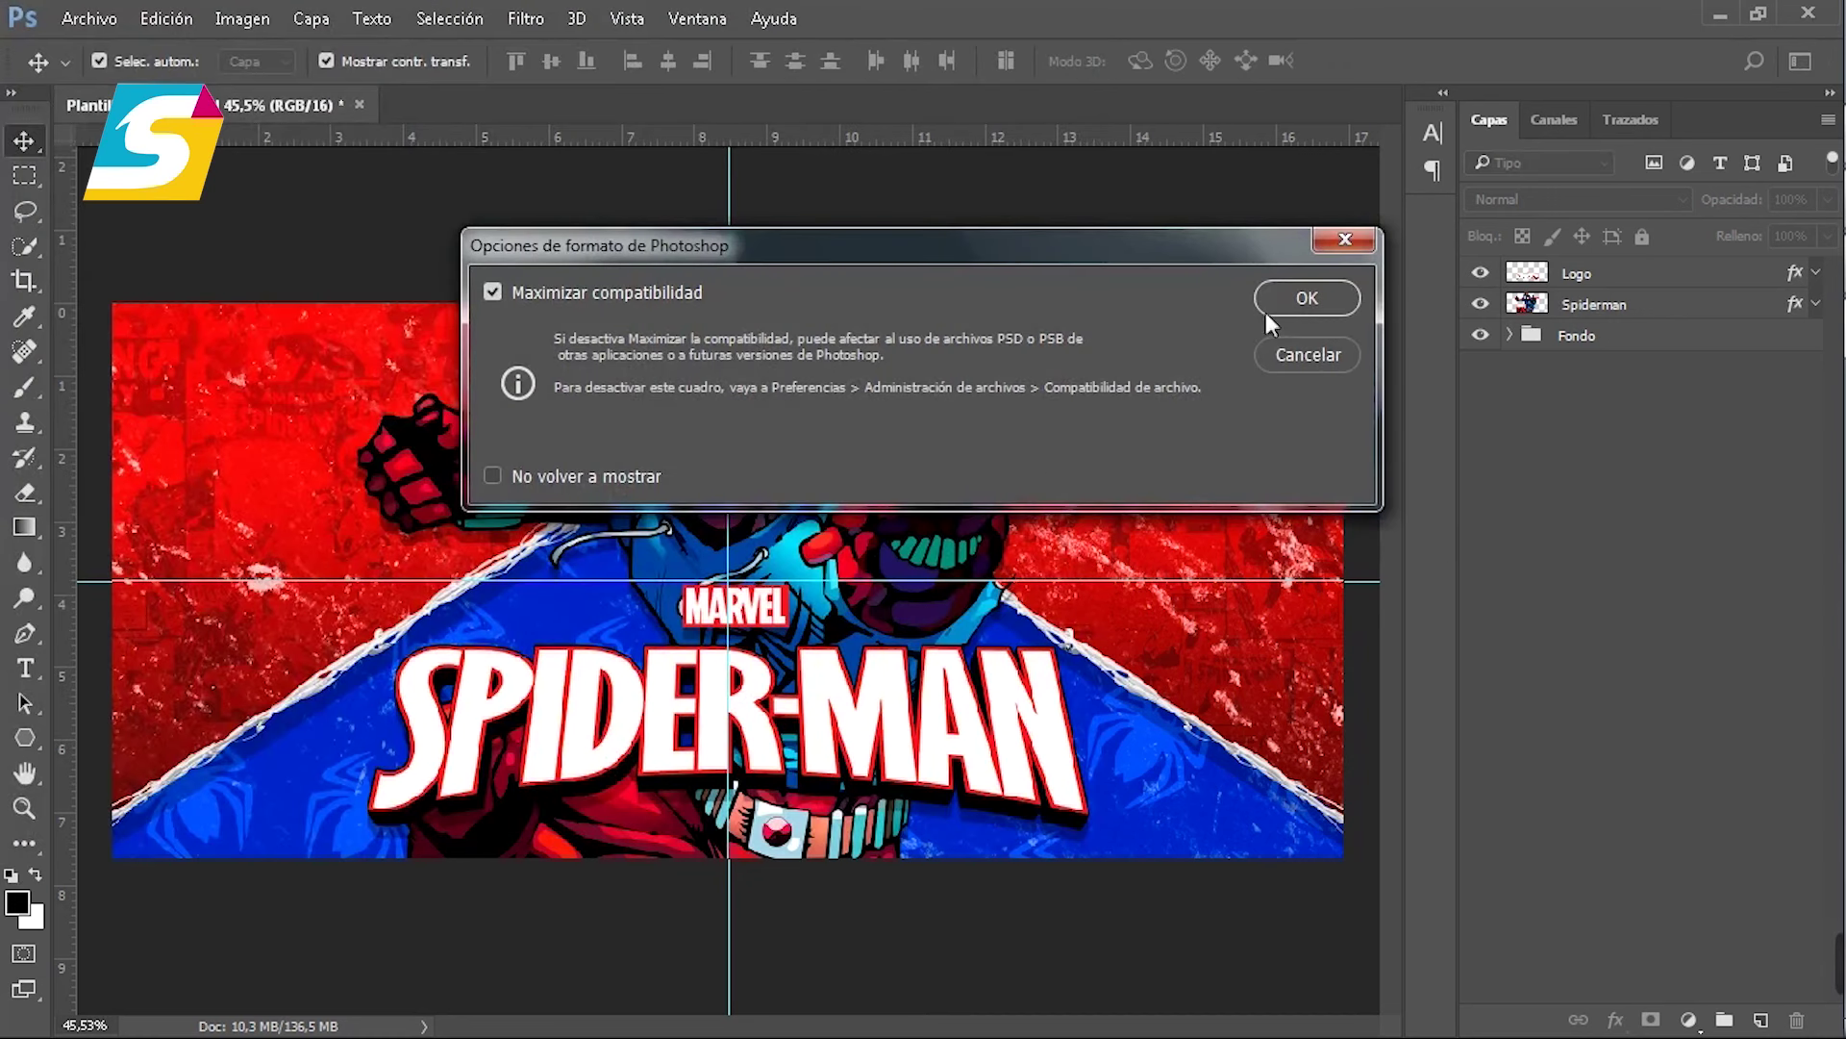
{"action": "left_click", "coordinate": [1289, 300]}
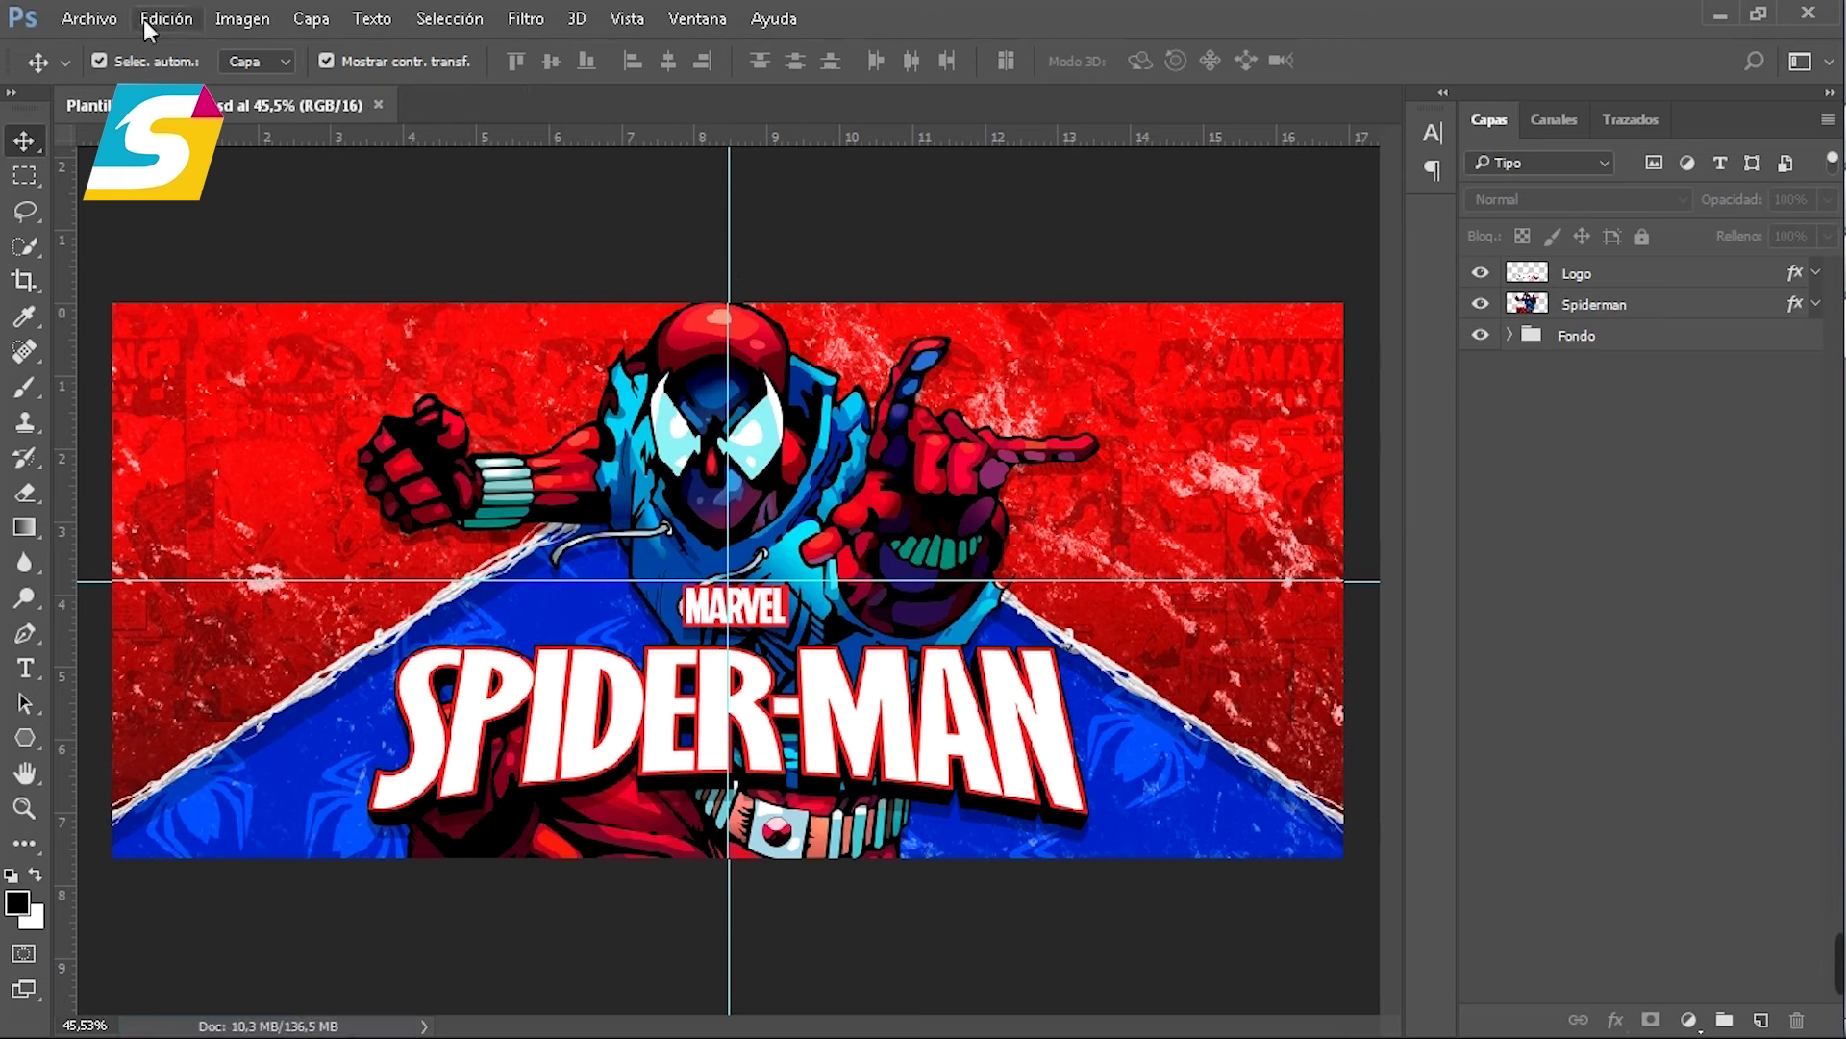
Step: Save a PNG copy named 'Plantilla Spiderman' with default PNG options, then close the banner document
{"action": "left_click", "coordinate": [88, 18]}
{"action": "left_click", "coordinate": [230, 325]}
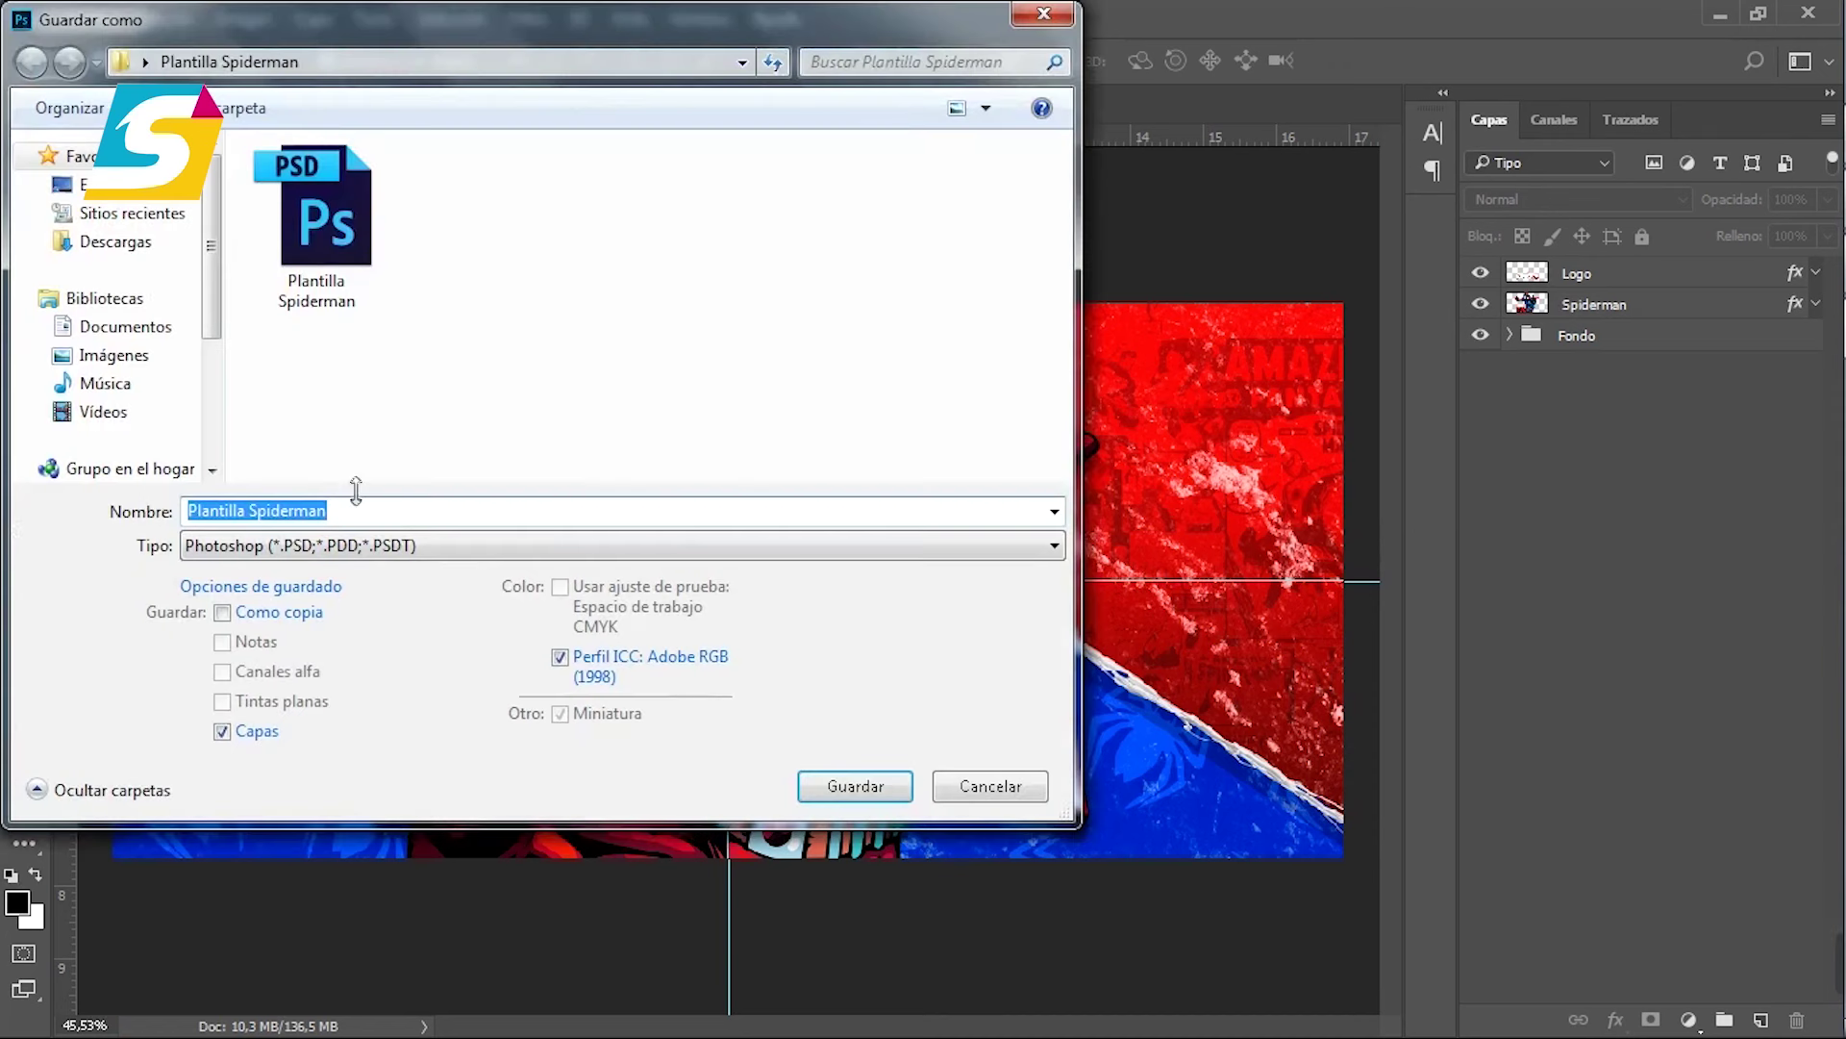
{"action": "left_click", "coordinate": [437, 546]}
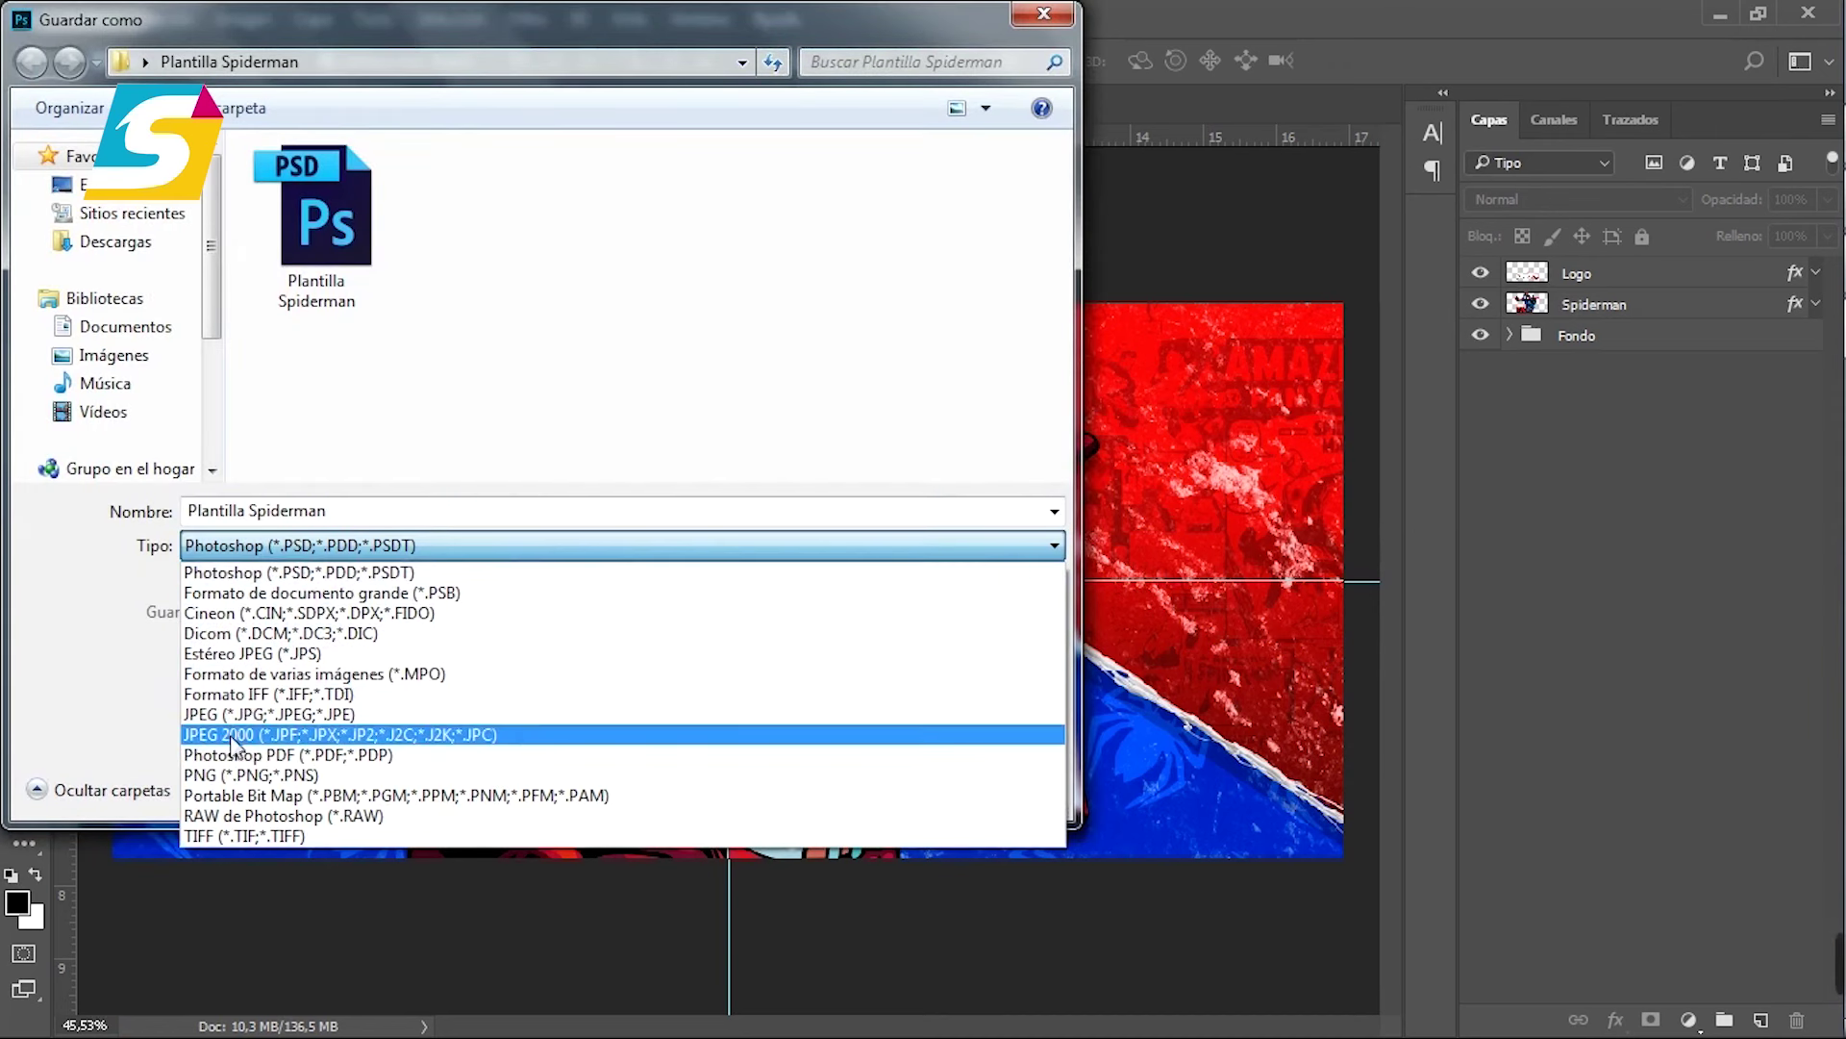
{"action": "left_click", "coordinate": [312, 775]}
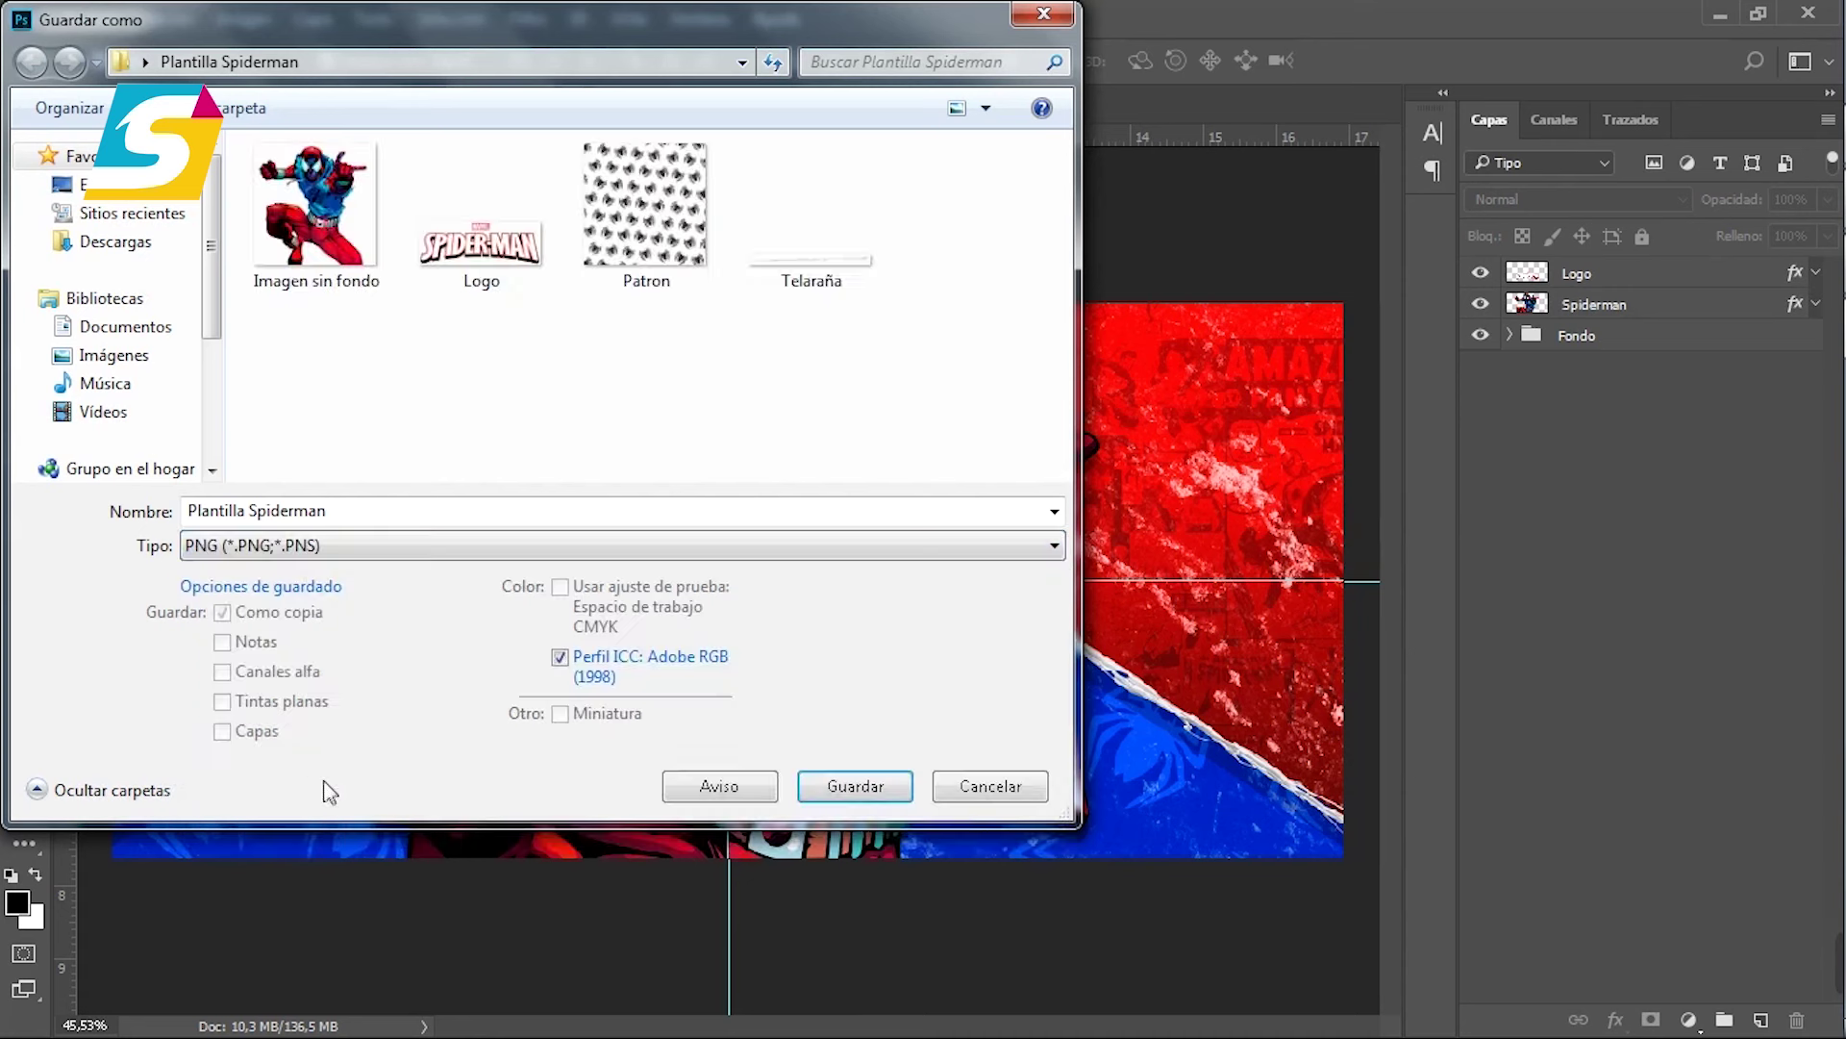
{"action": "left_click", "coordinate": [878, 801]}
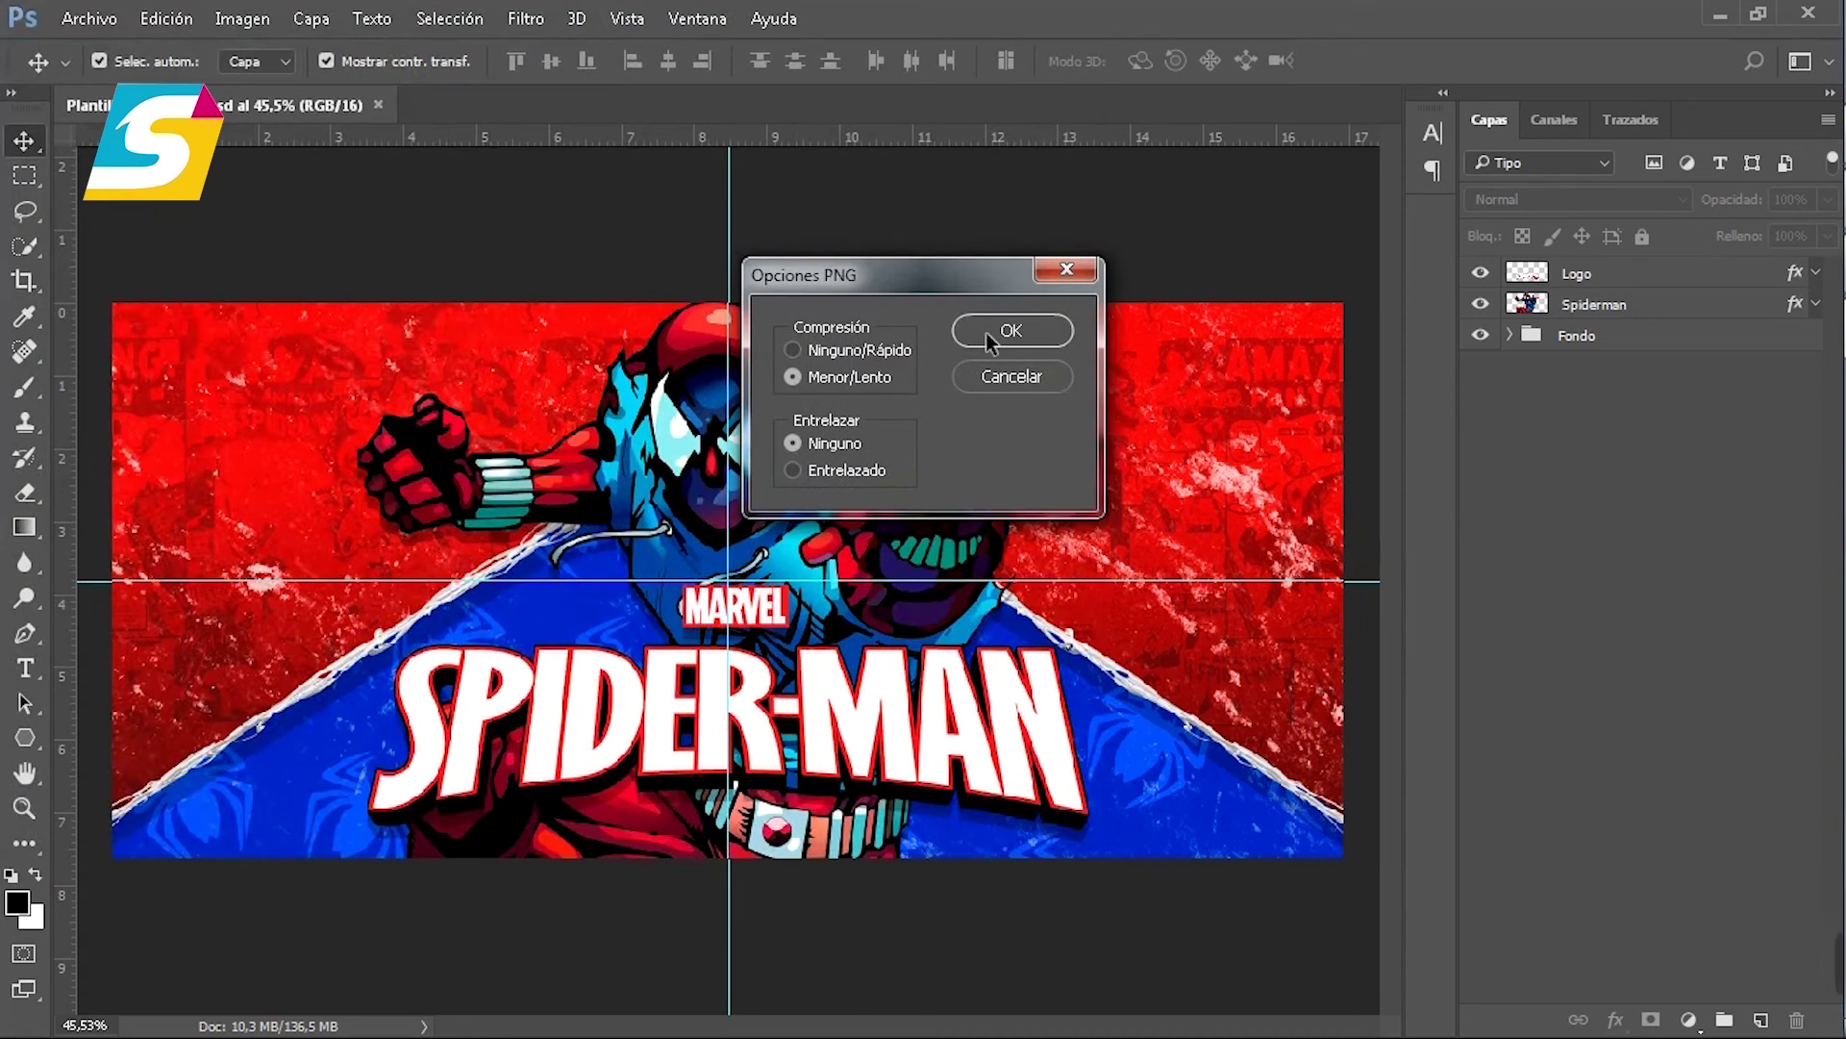
{"action": "left_click", "coordinate": [985, 332]}
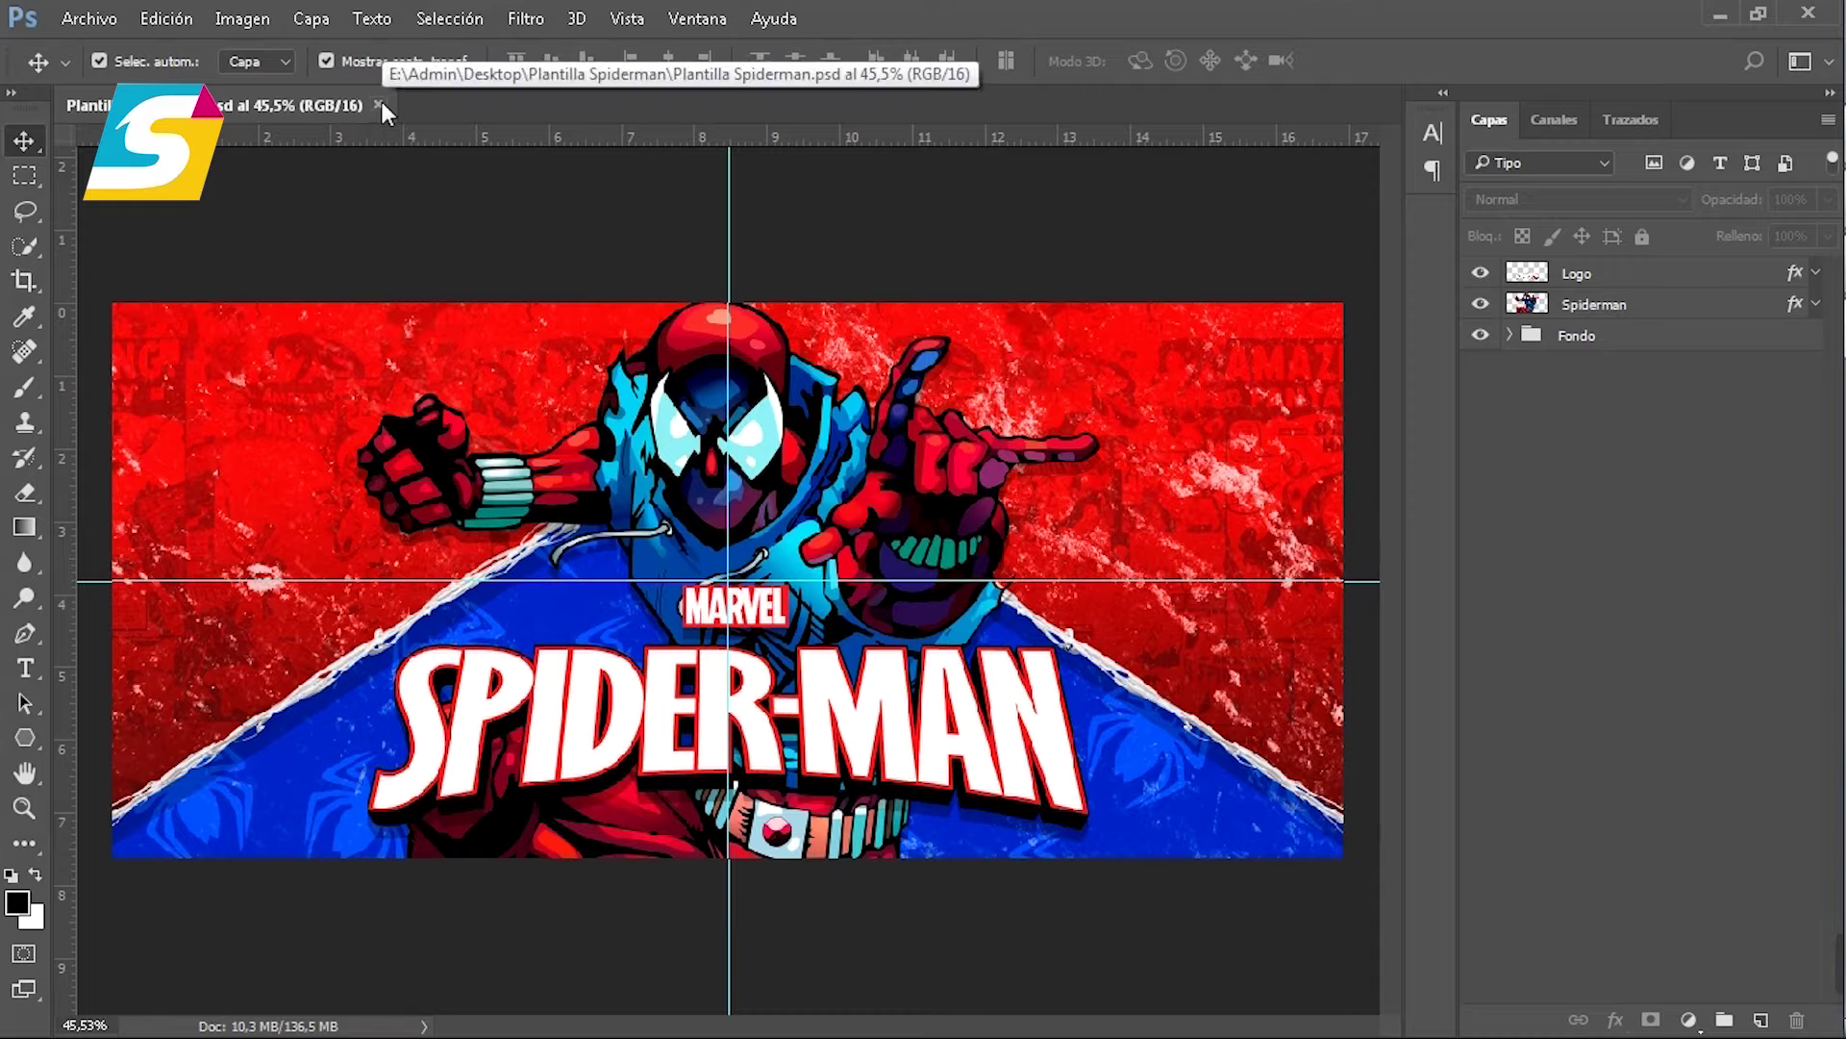
{"action": "left_click", "coordinate": [378, 105]}
Step: Open the exported Plantilla Spiderman PNG to check the flattened banner, then close it
{"action": "left_click", "coordinate": [261, 411]}
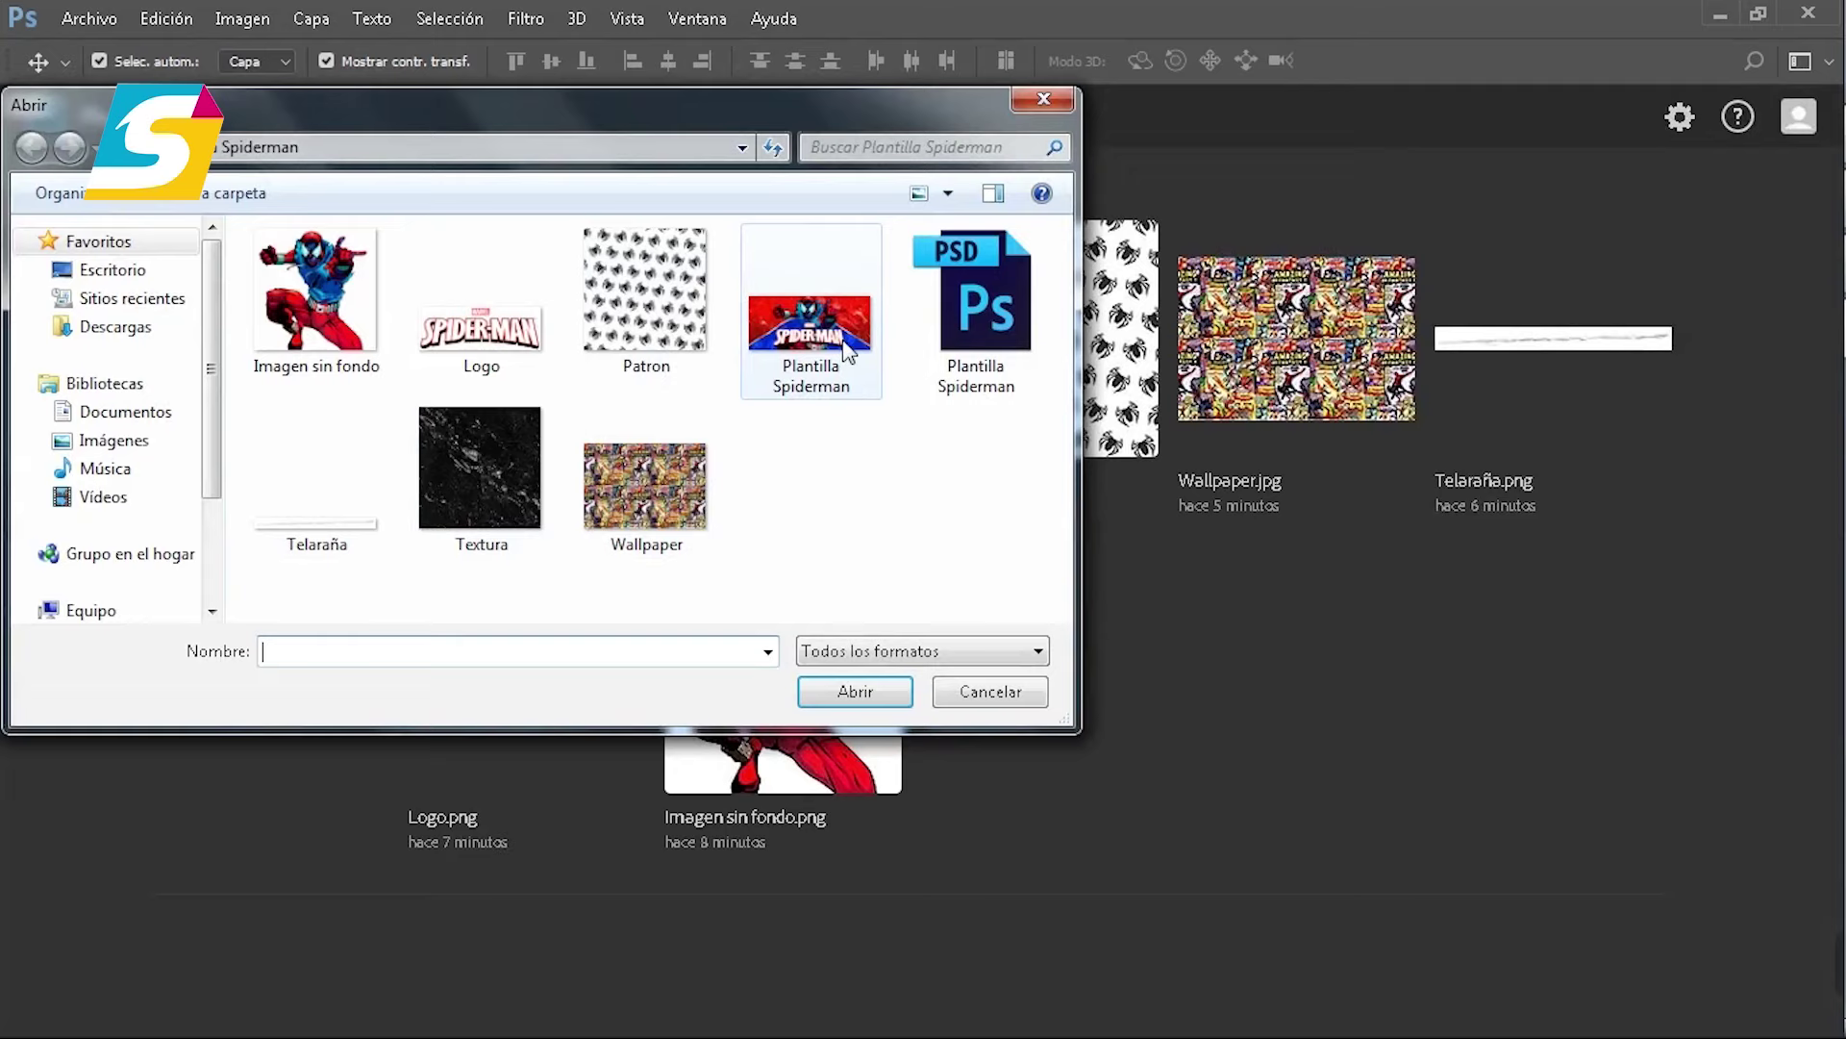
{"action": "left_click", "coordinate": [846, 352]}
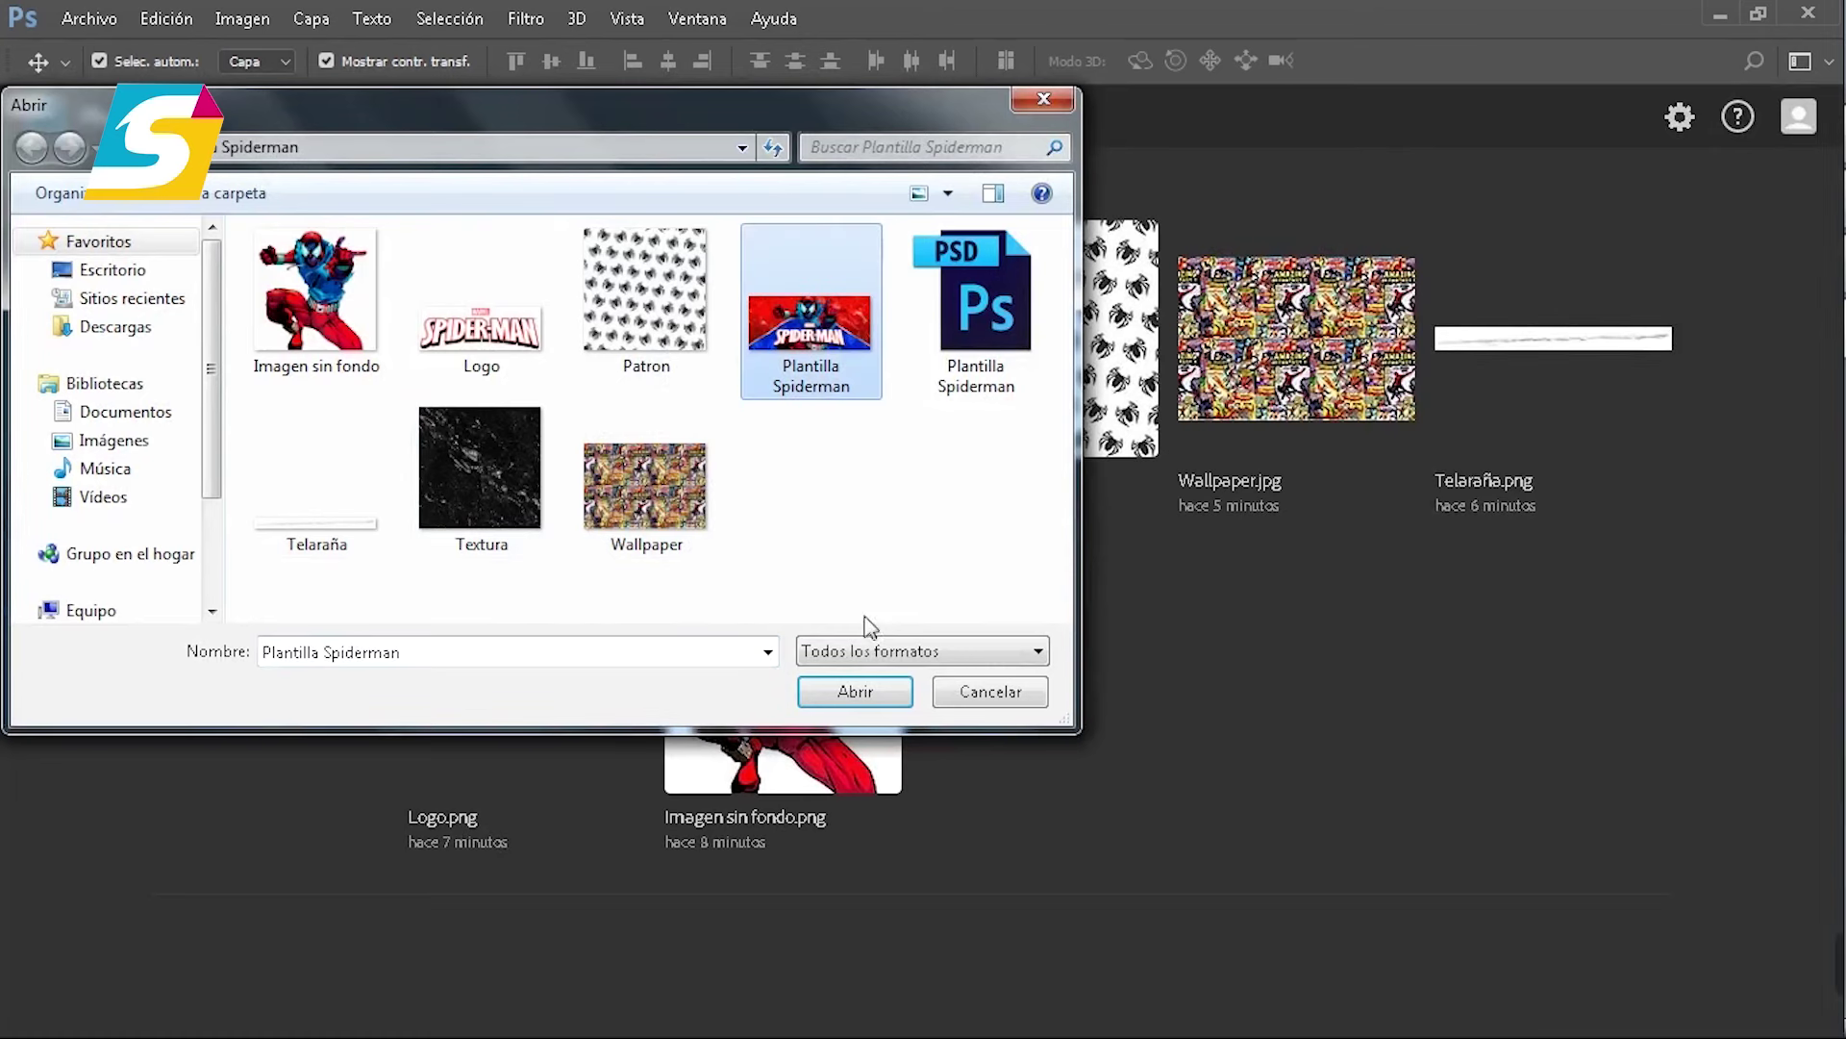
{"action": "left_click", "coordinate": [857, 693]}
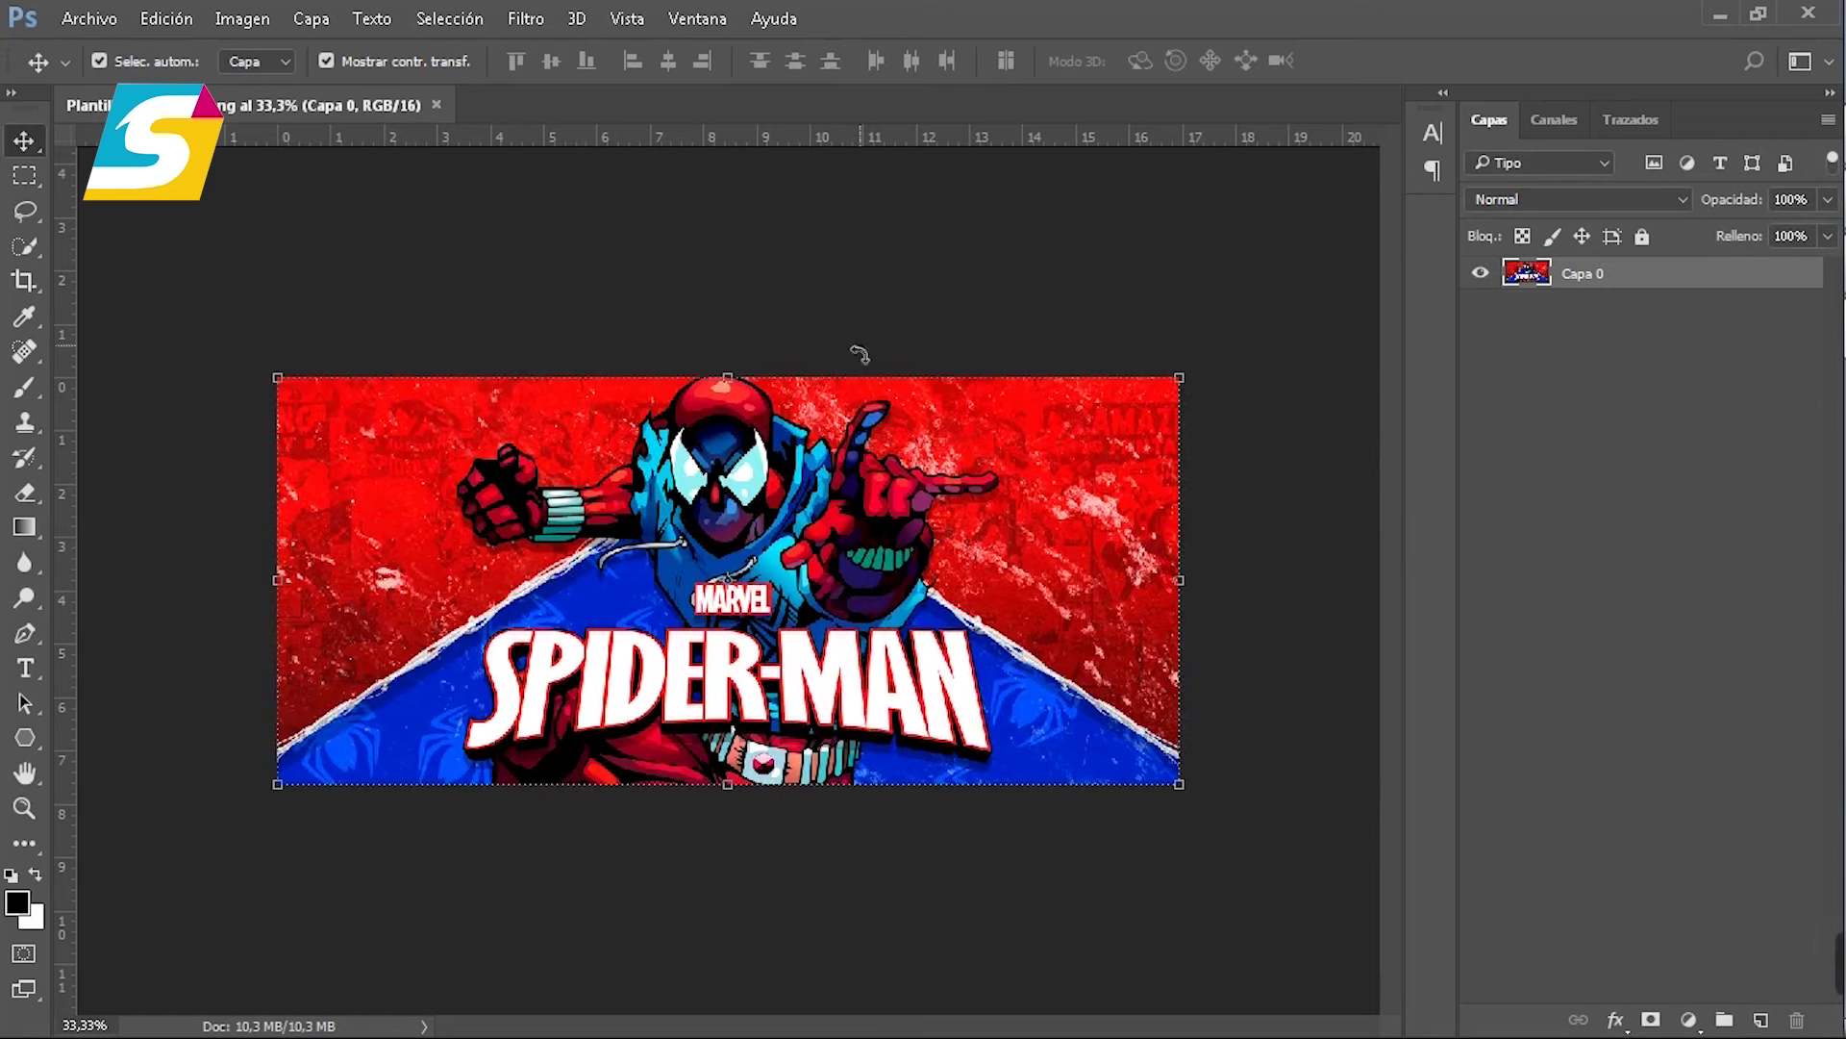
{"action": "left_click", "coordinate": [858, 298]}
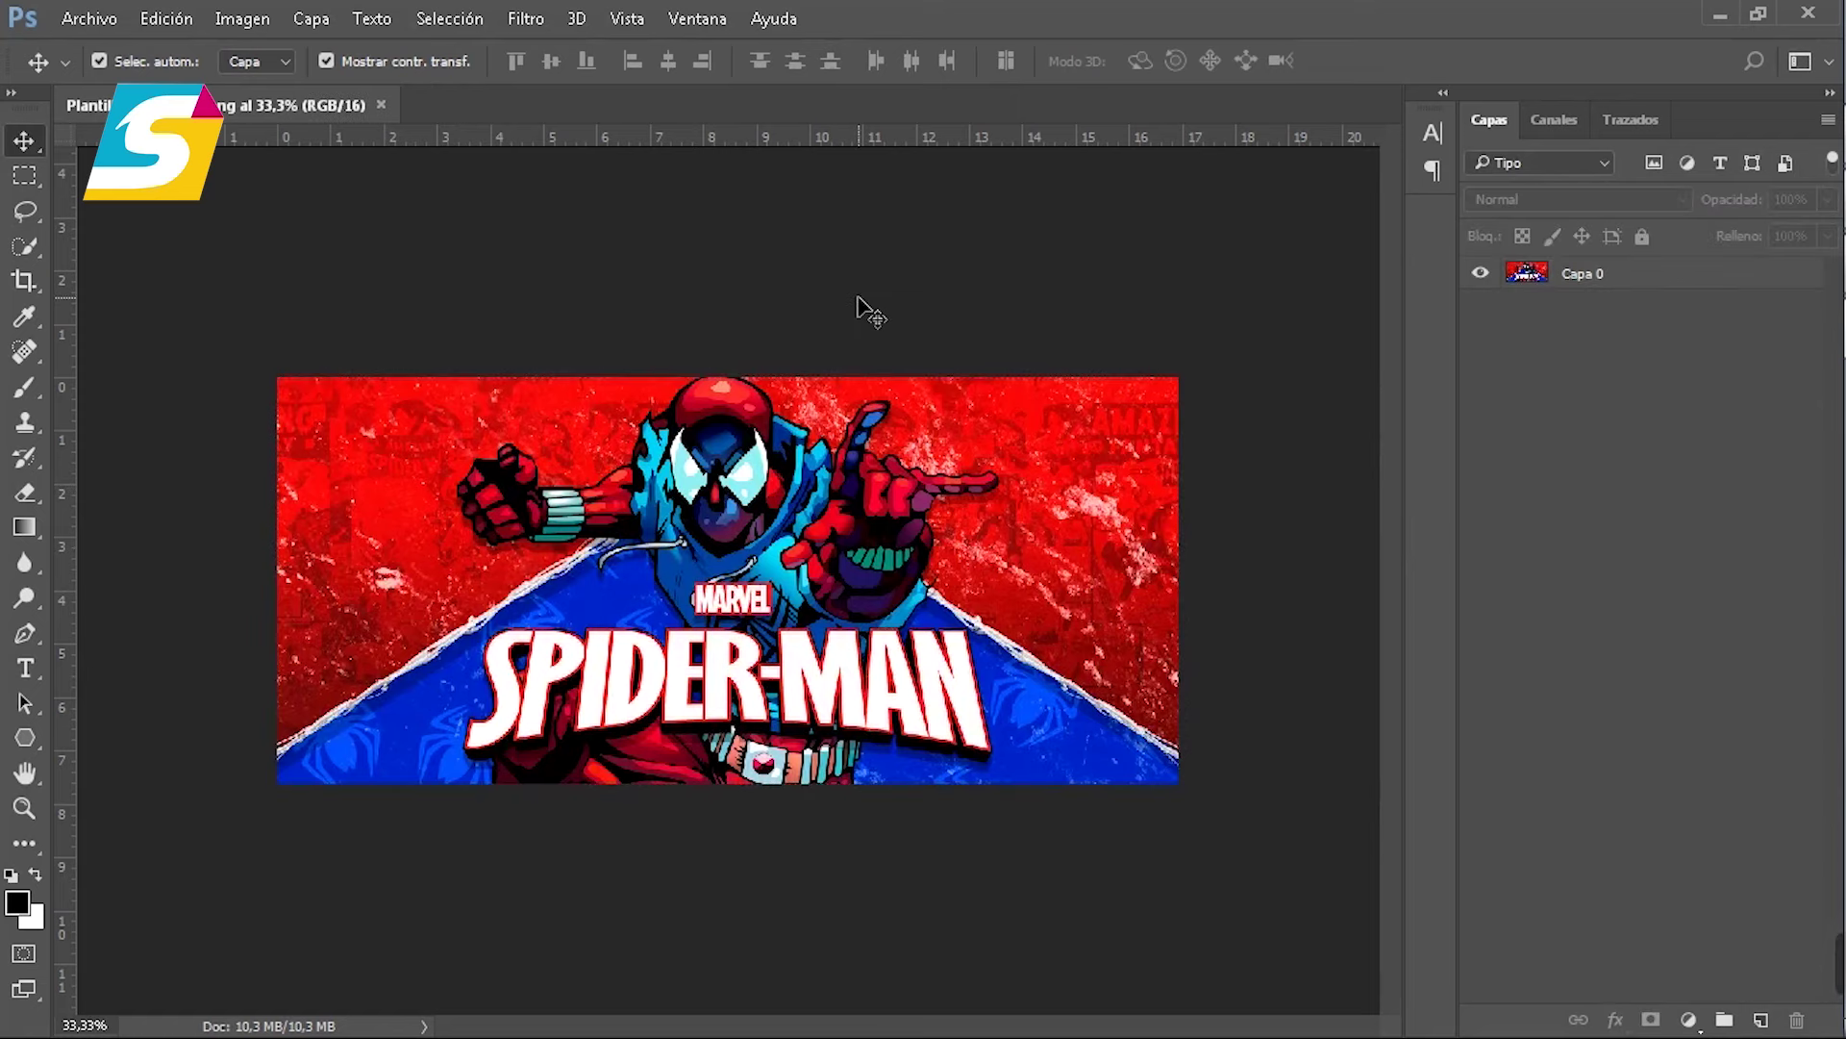
{"action": "left_click", "coordinate": [381, 105]}
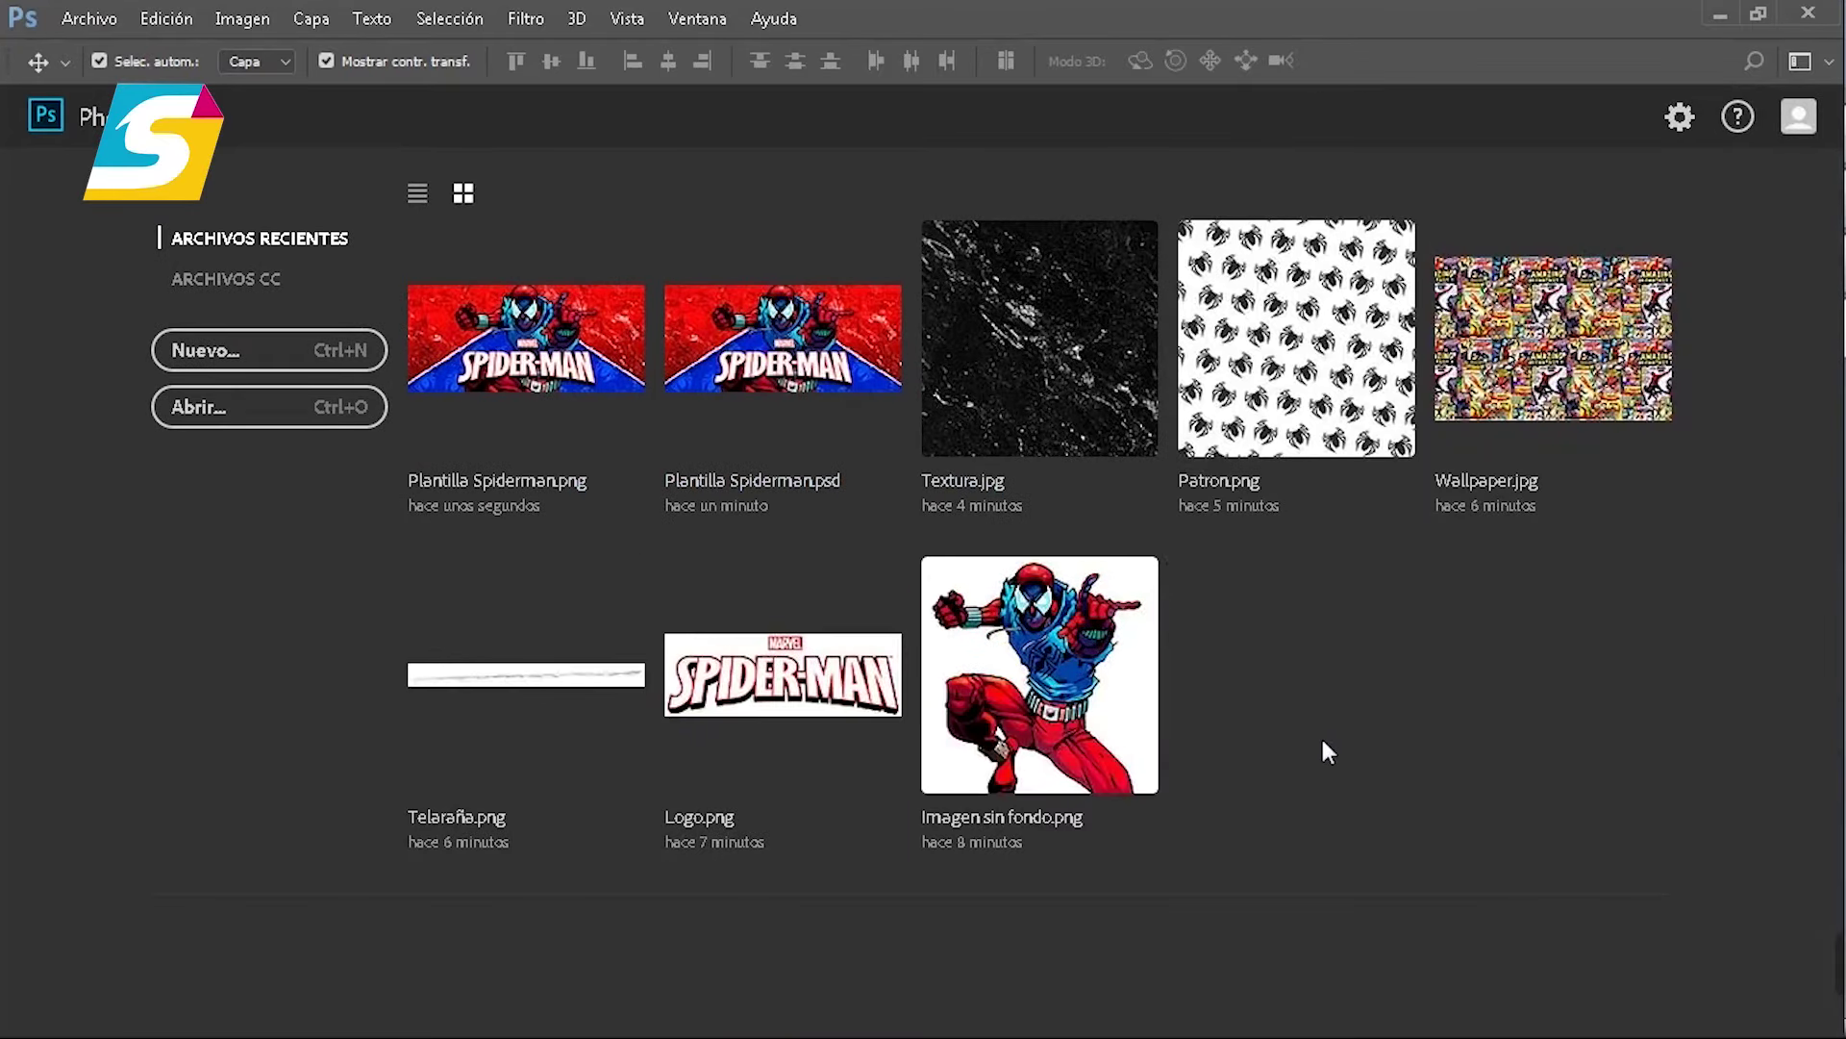